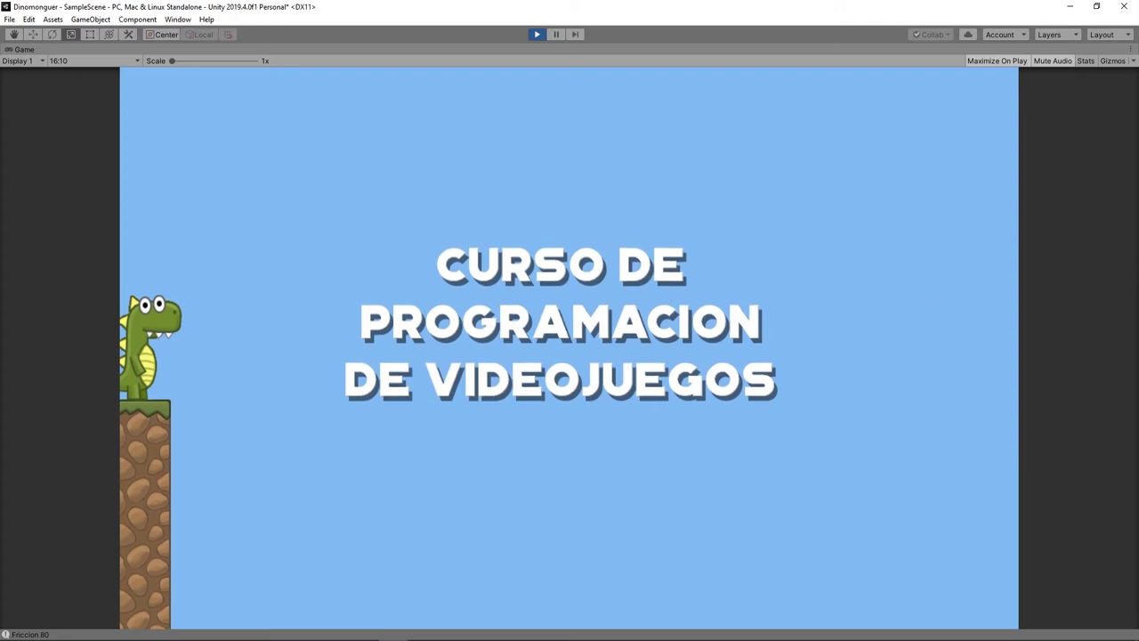
Jump the dinosaur three times, down and rightward across the rocky ledges
key(space)
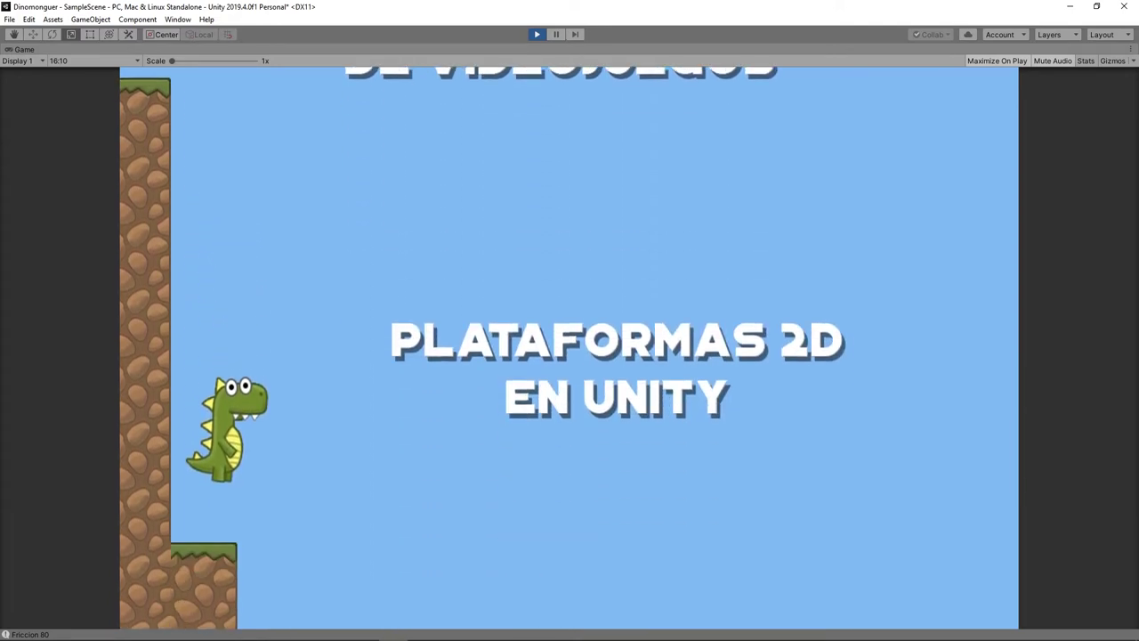
key(space)
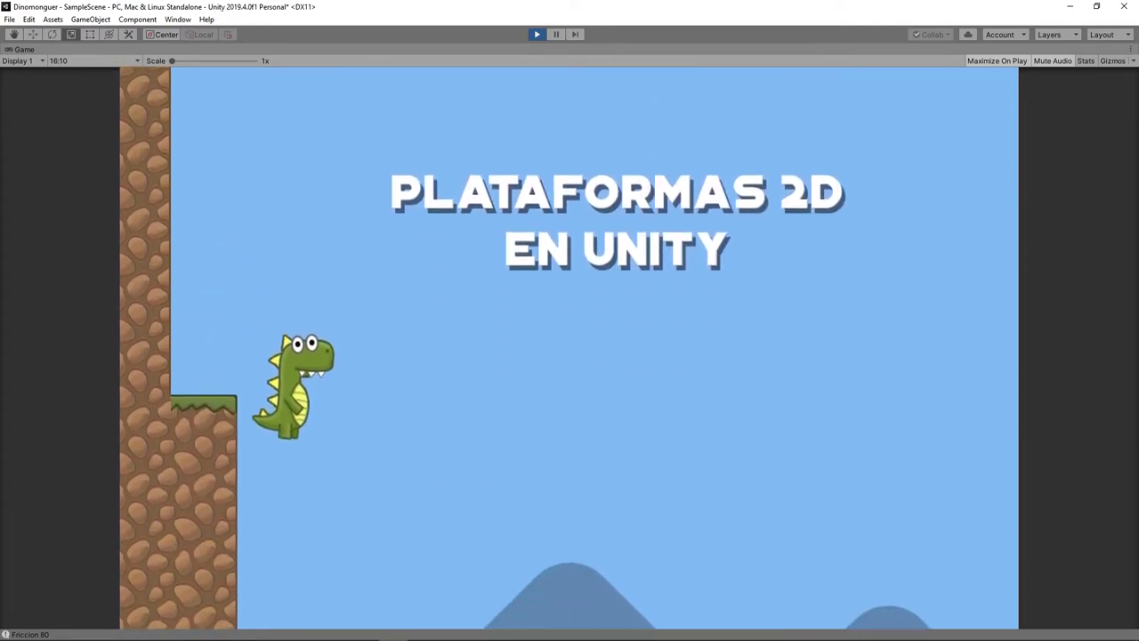
key(space)
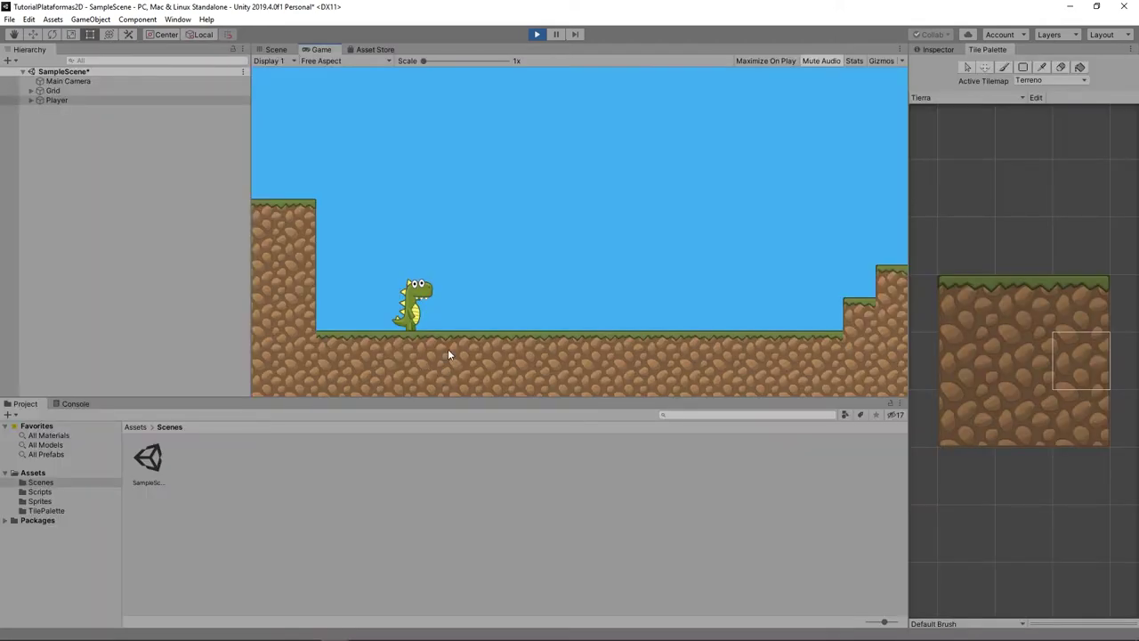
Walk the dinosaur right and left, then jump it repeatedly while moving right
key(Right)
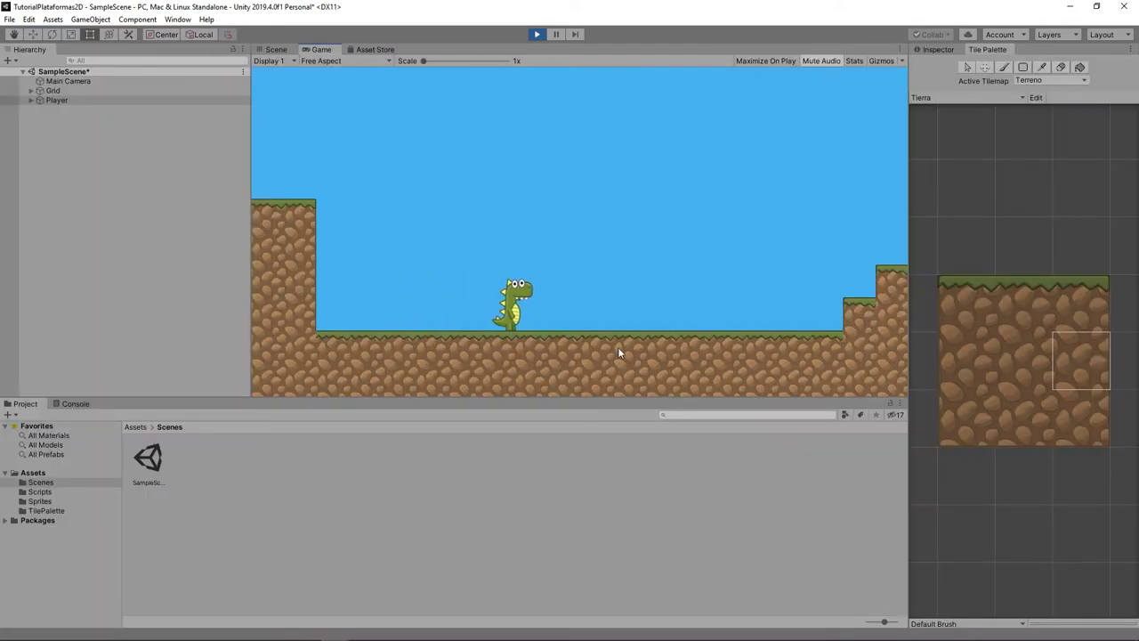
key(Left)
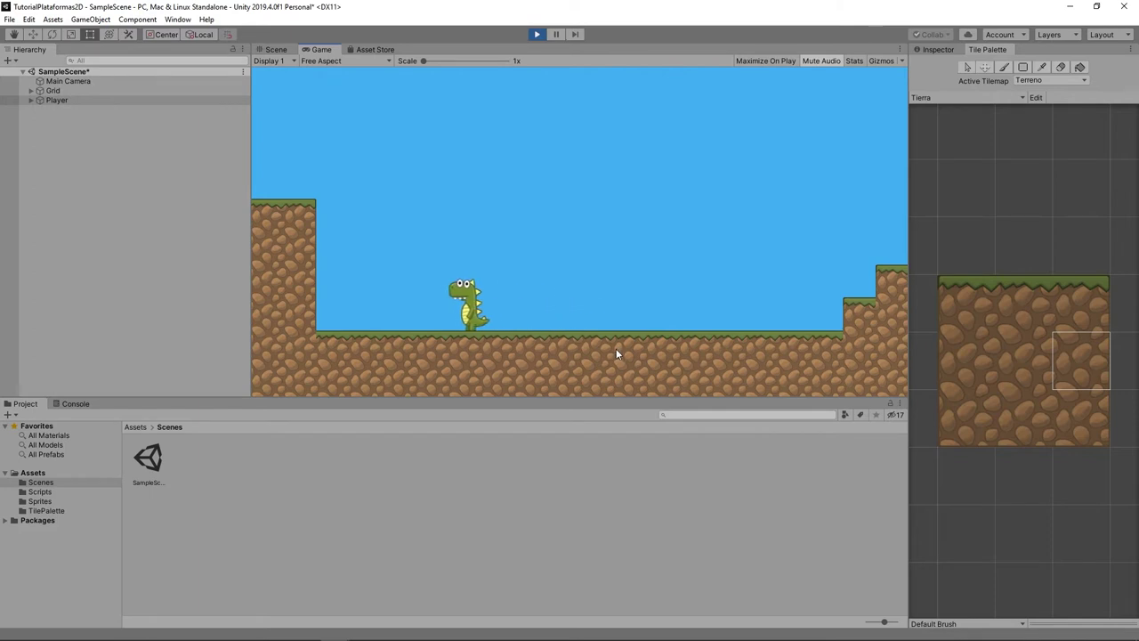
key(Right)
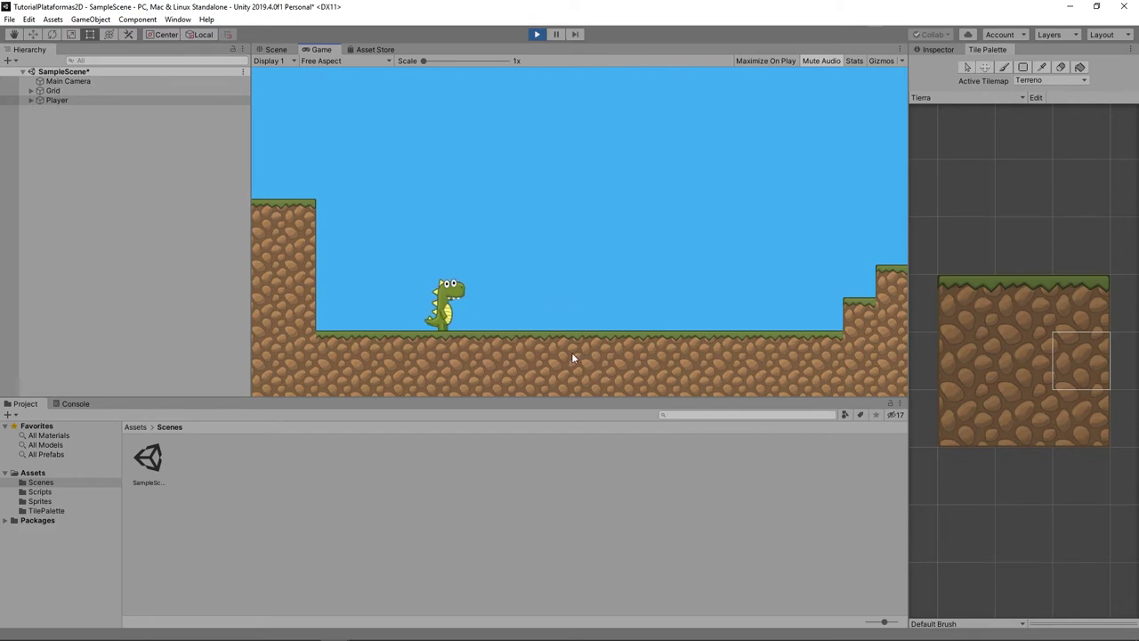
key(space)
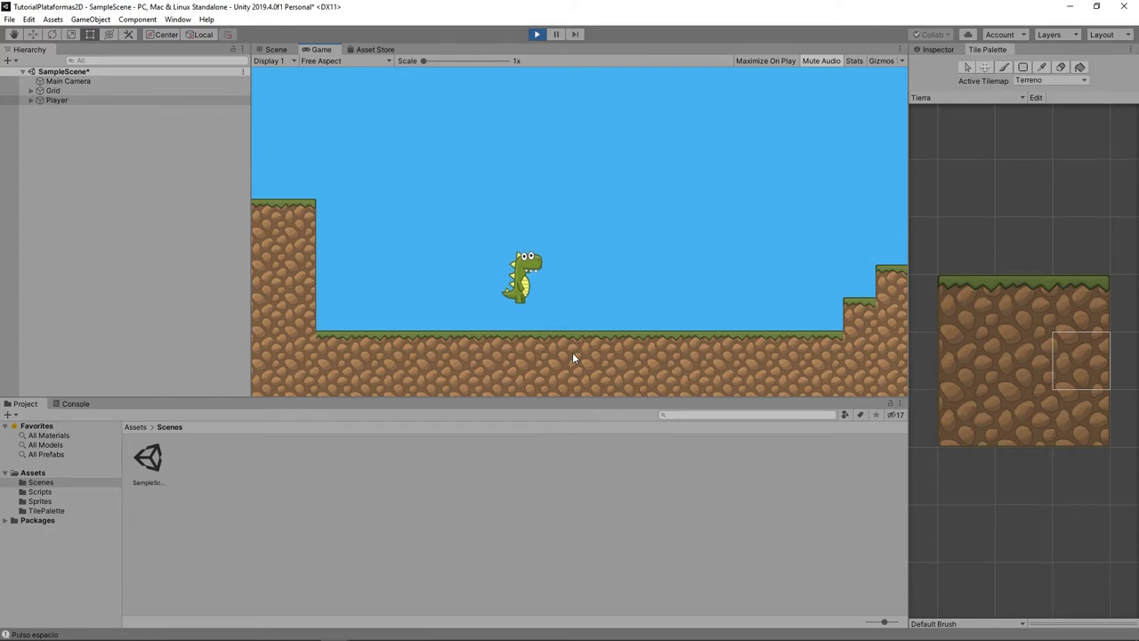
key(Right)
key(space)
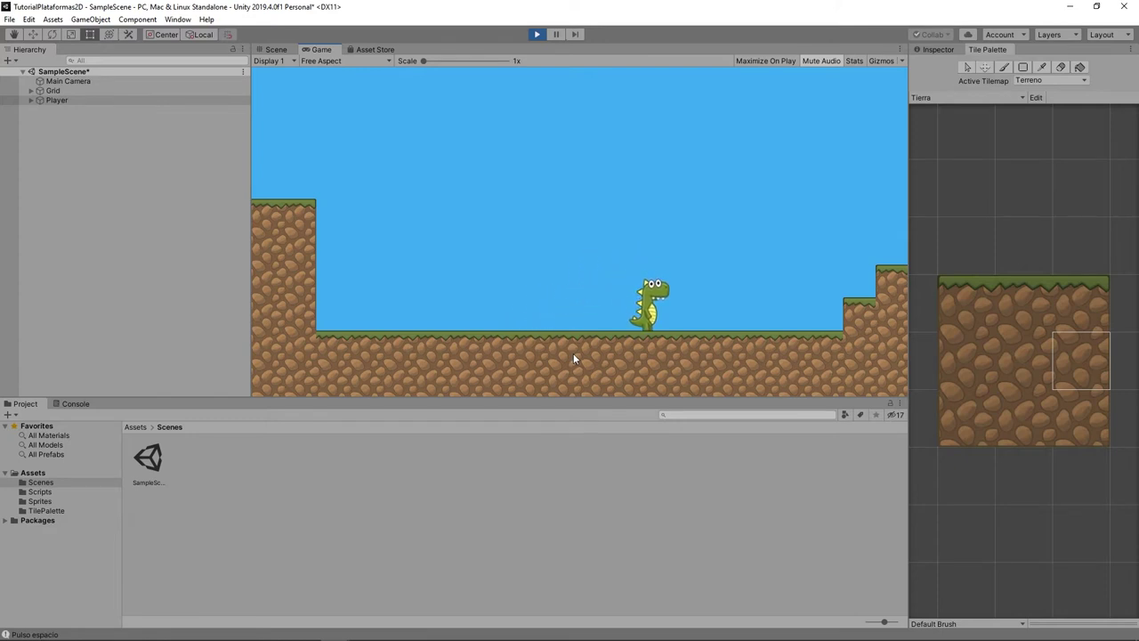
Walk and jump the dinosaur leftward, turn it right, then stop Play mode
key(Left)
key(space)
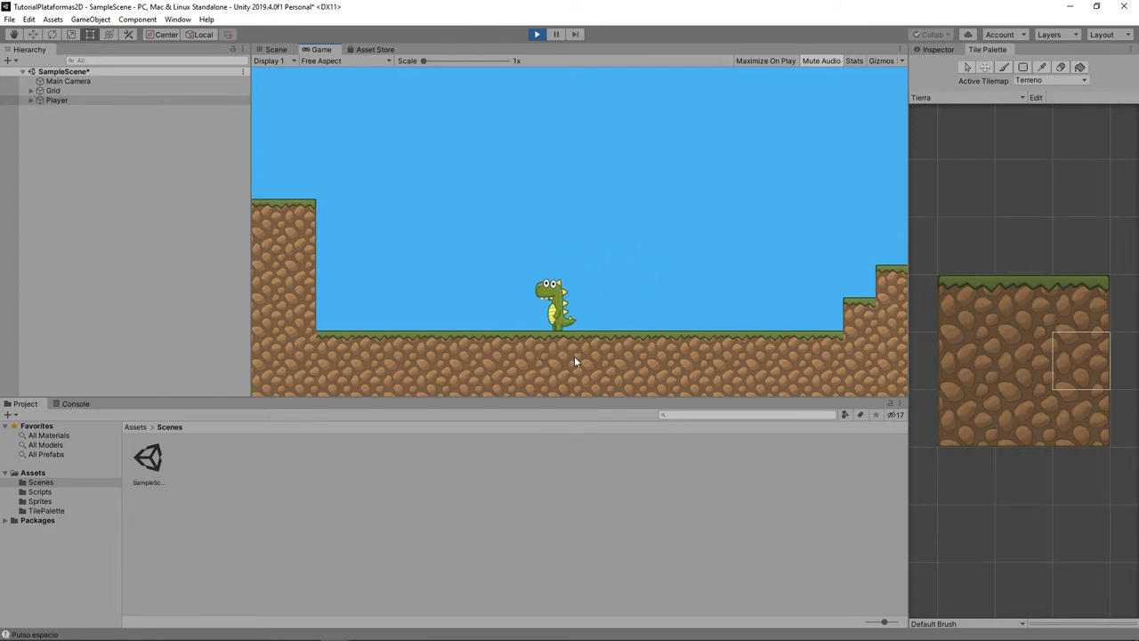
key(Left)
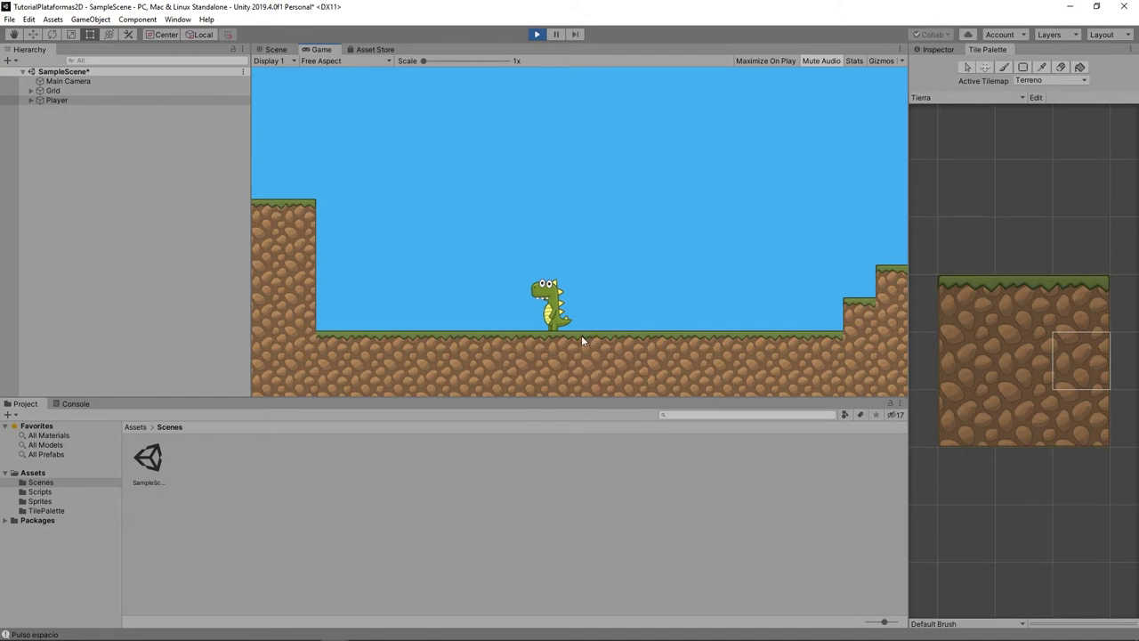
key(space)
key(Right)
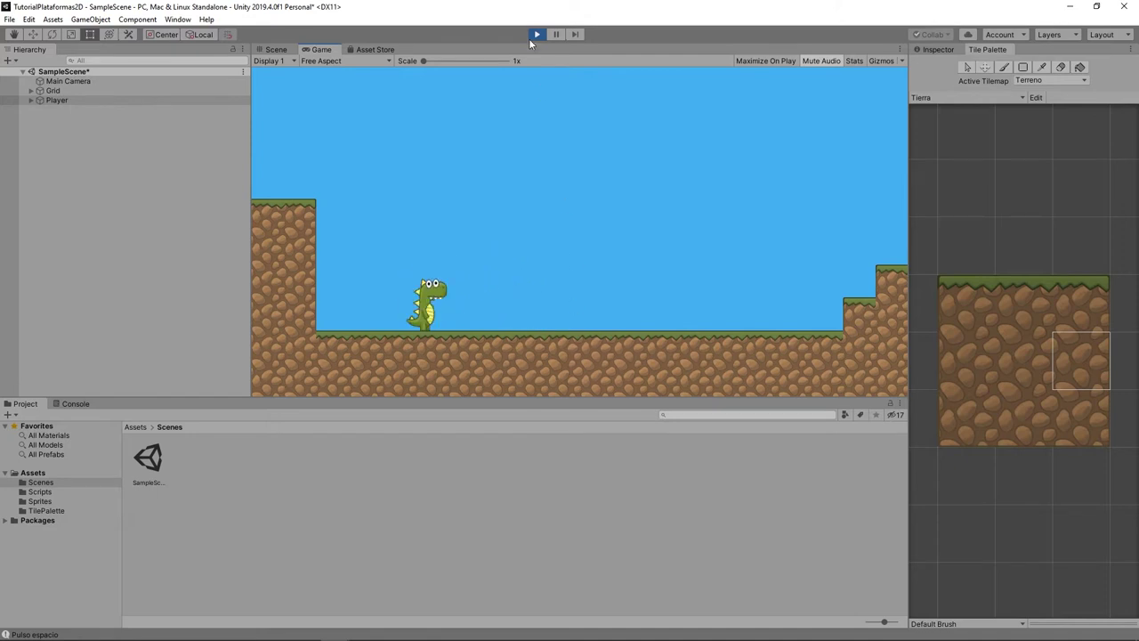
click(530, 38)
Open the Animation window and dock it in the bottom panel
click(177, 19)
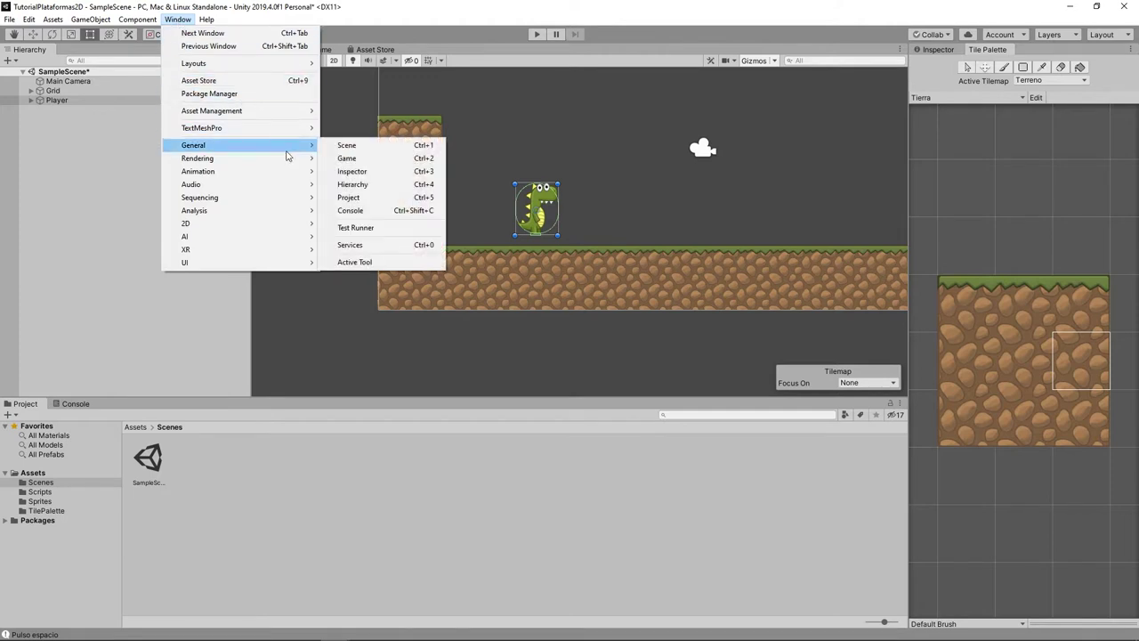
mouse_move(285, 175)
click(360, 171)
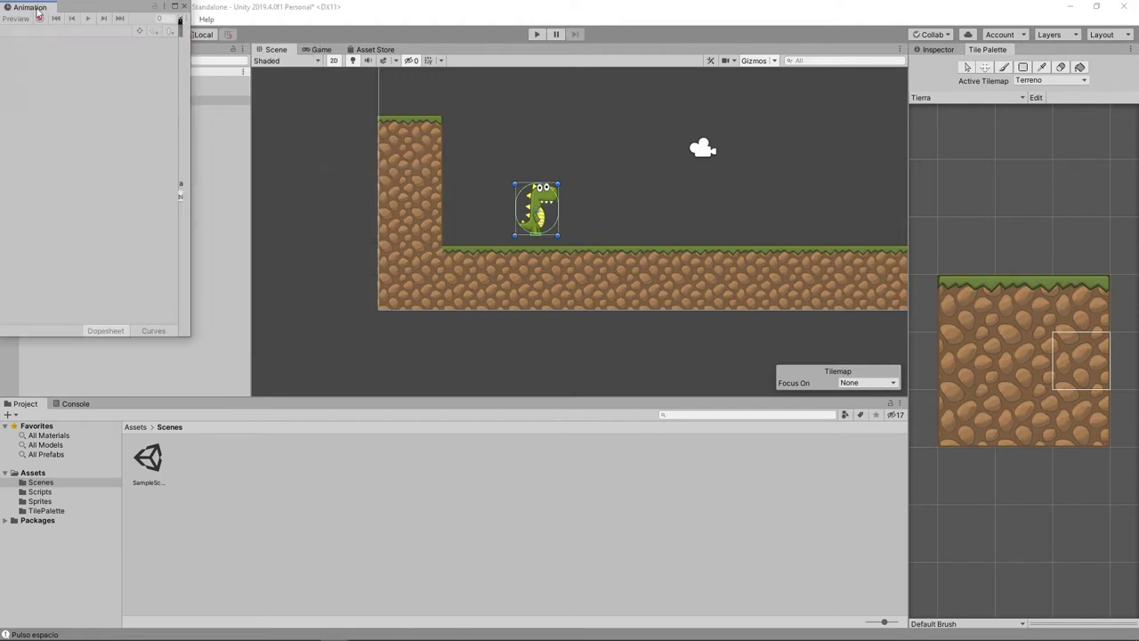
drag(162, 211, 384, 466)
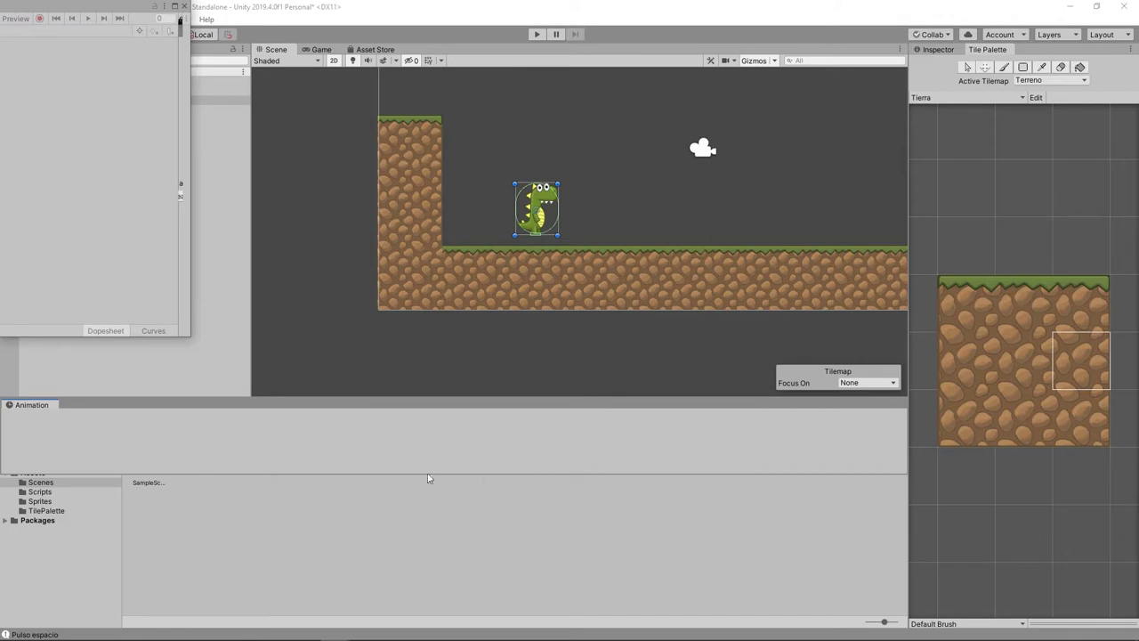
Open the Animator window, dock it beside Animation, and widen the project file list
click(137, 19)
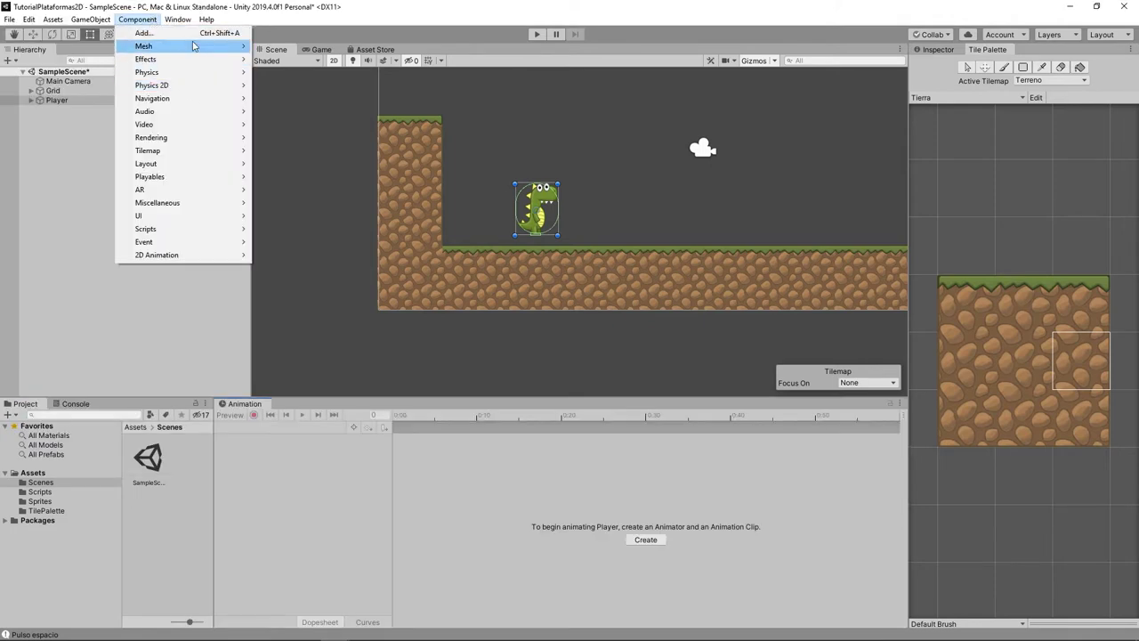
mouse_move(178, 19)
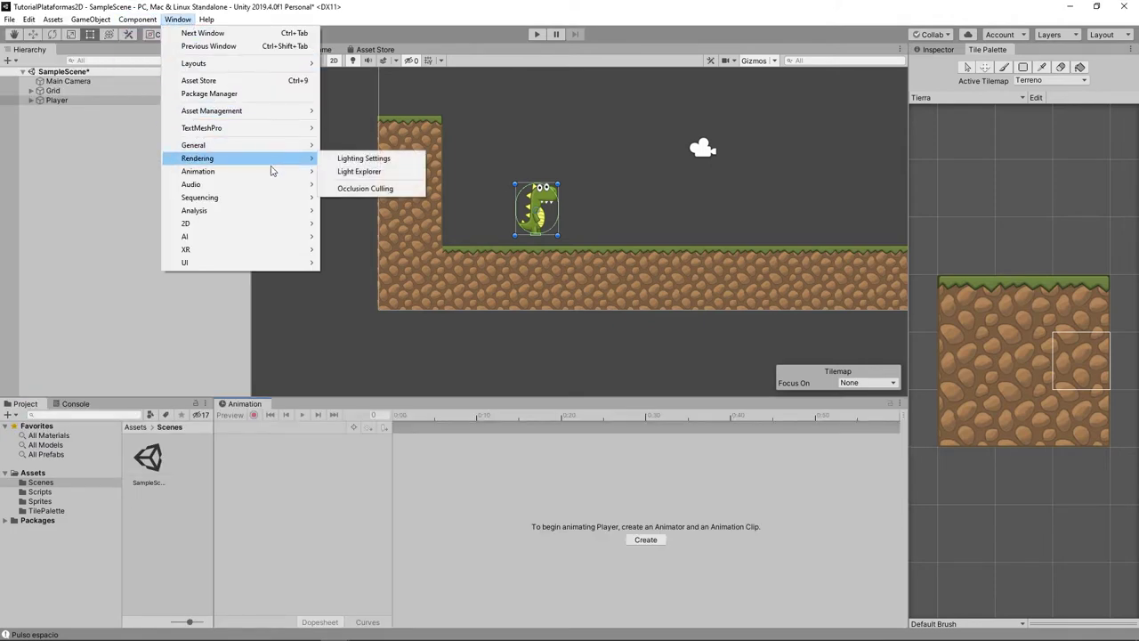
mouse_move(272, 173)
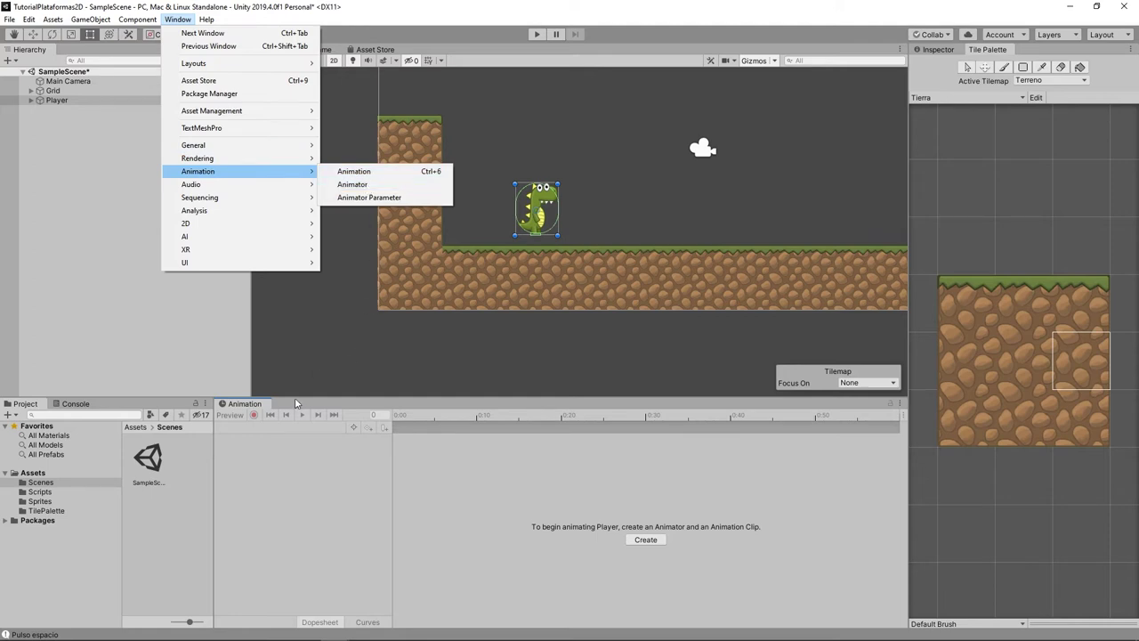
click(353, 184)
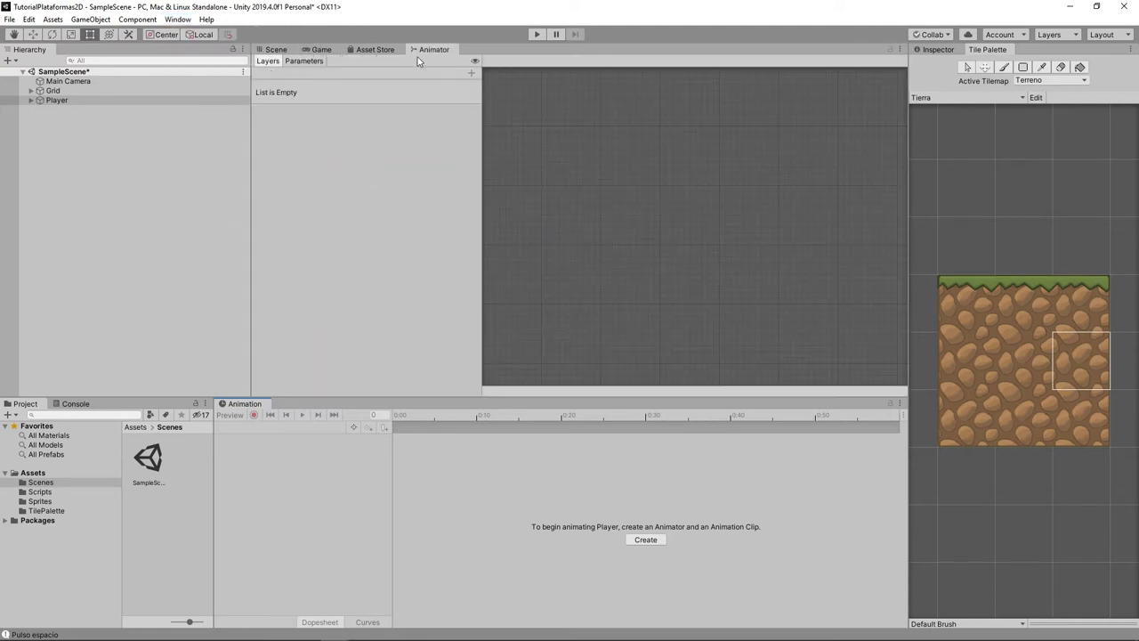
drag(433, 50, 290, 415)
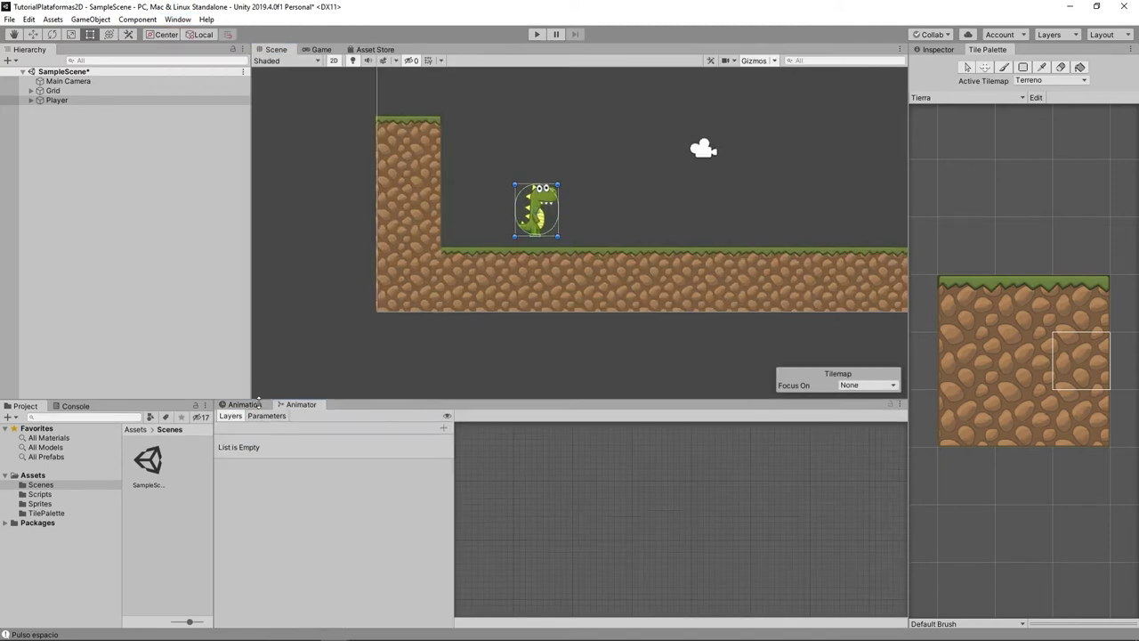
drag(214, 472, 288, 471)
Undo a stray change, show the Sprites folder contents, and refocus the Animation window
scroll(586, 160, up, 2)
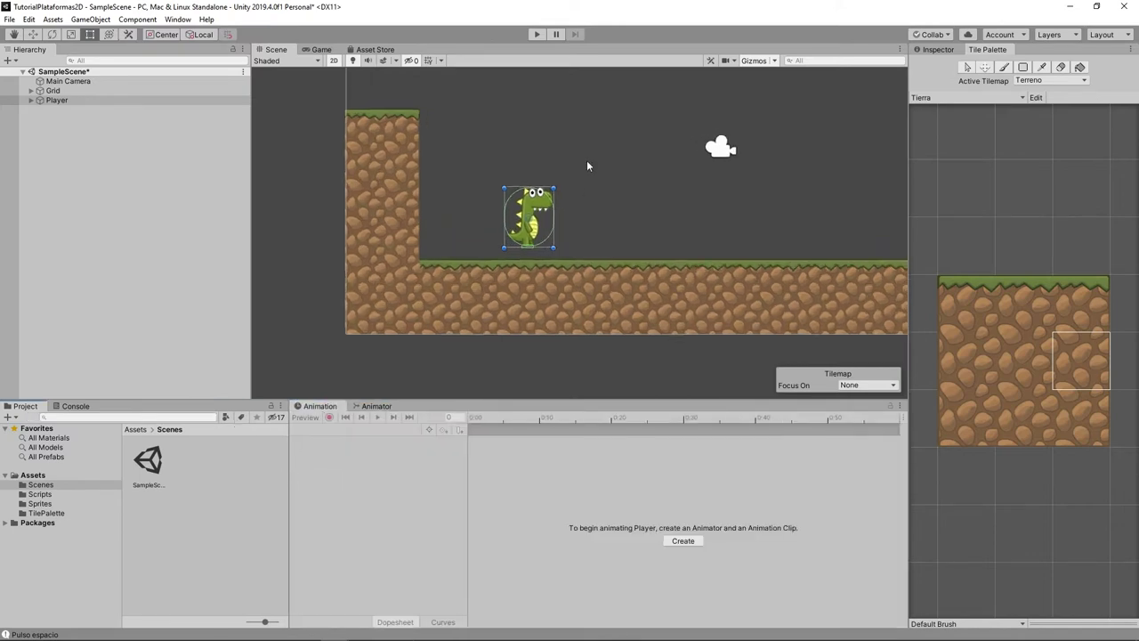
scroll(580, 195, up, 2)
scroll(565, 272, up, 1)
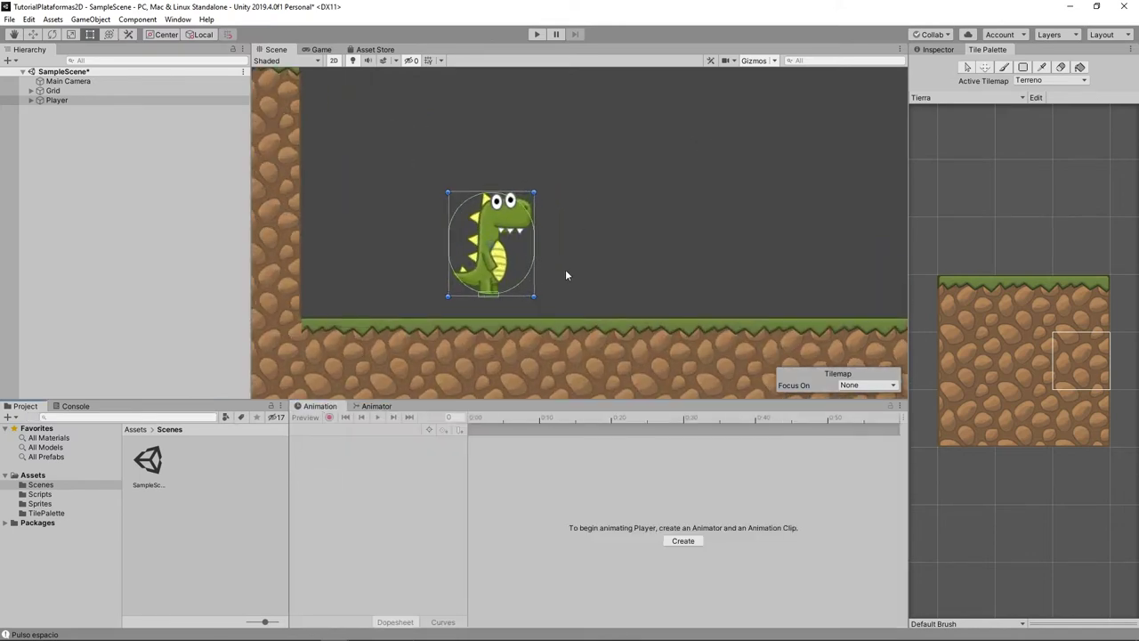
click(566, 274)
key(ctrl+z)
click(50, 507)
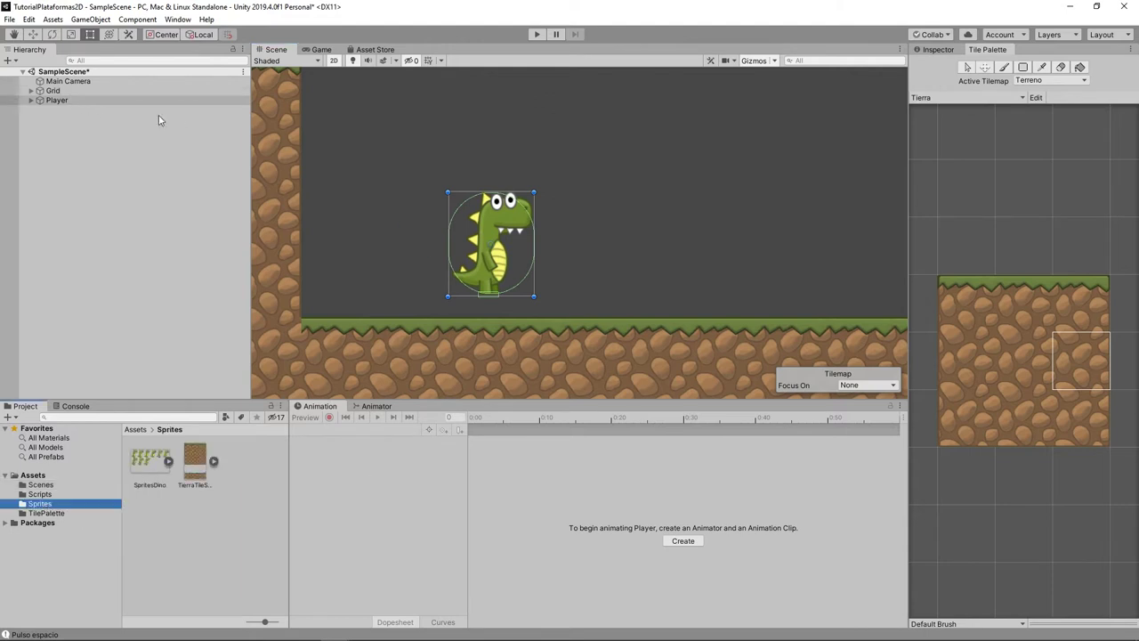
click(337, 465)
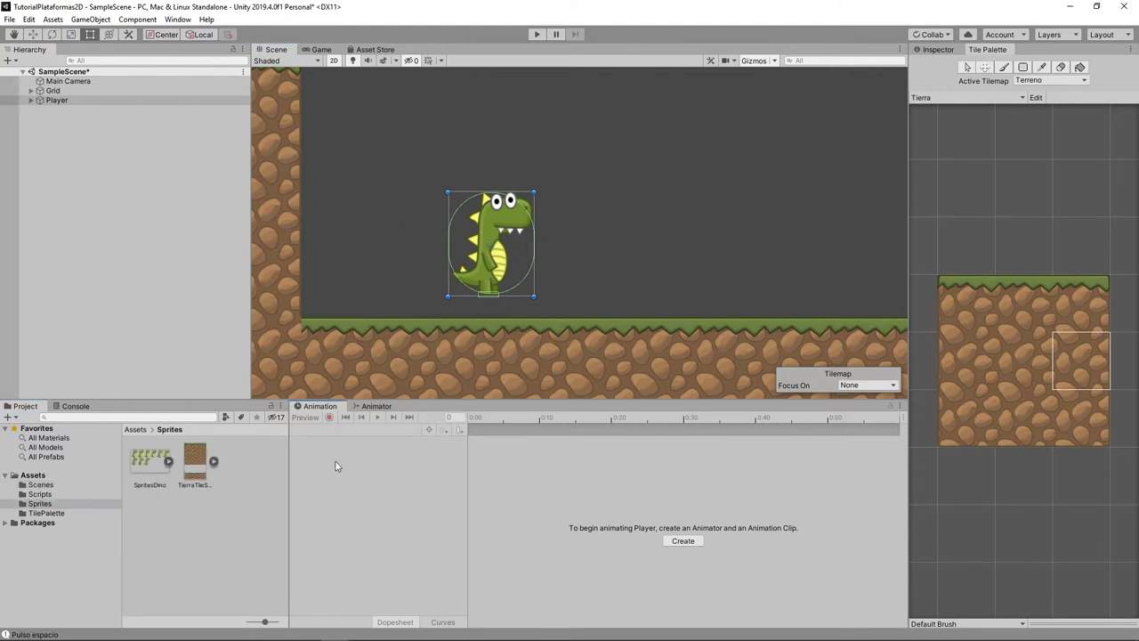
Create the Player's first clip in a new Assets/Animaciones folder, saving it as Quieto
click(681, 542)
click(326, 65)
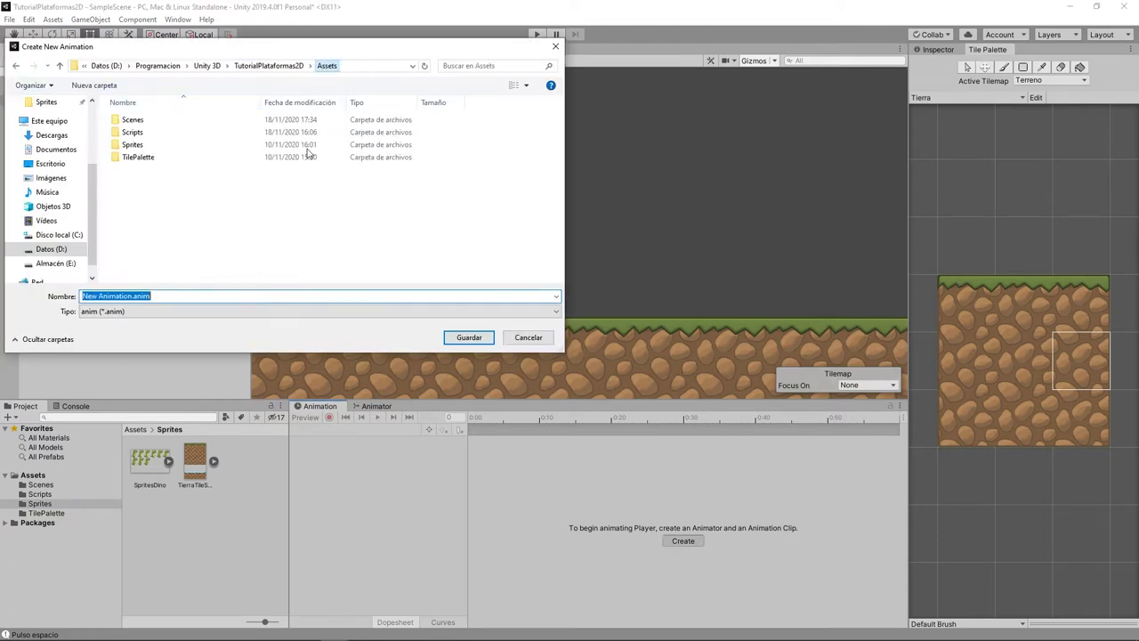
right_click(181, 211)
mouse_move(311, 333)
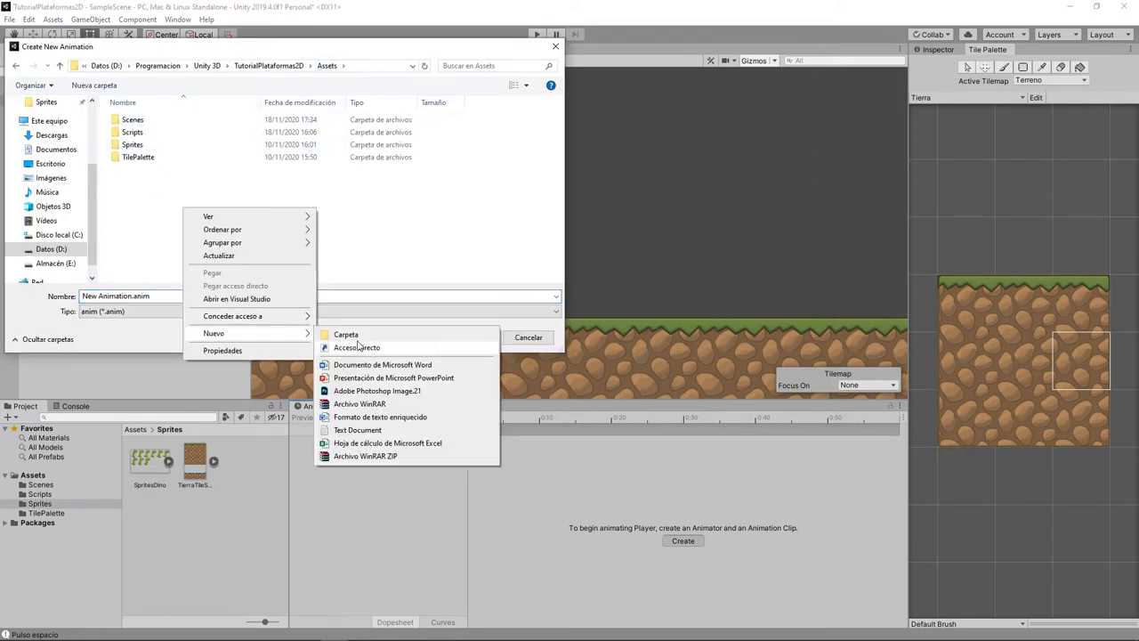
click(354, 335)
text(Animaciones)
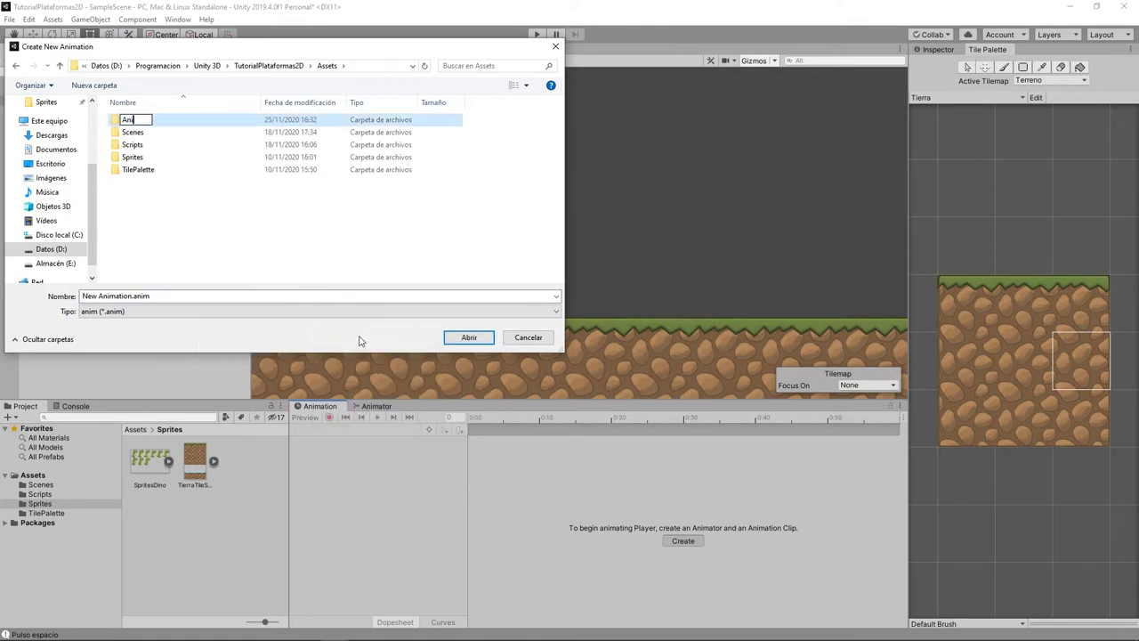
key(Return)
key(Return)
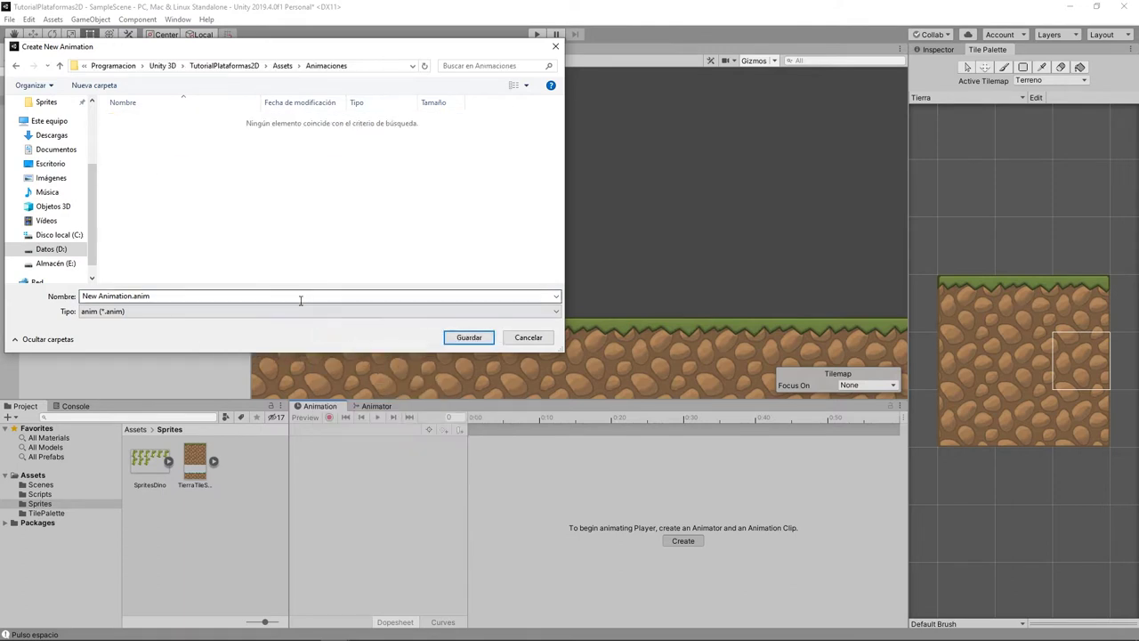
click(301, 300)
text(Quieto)
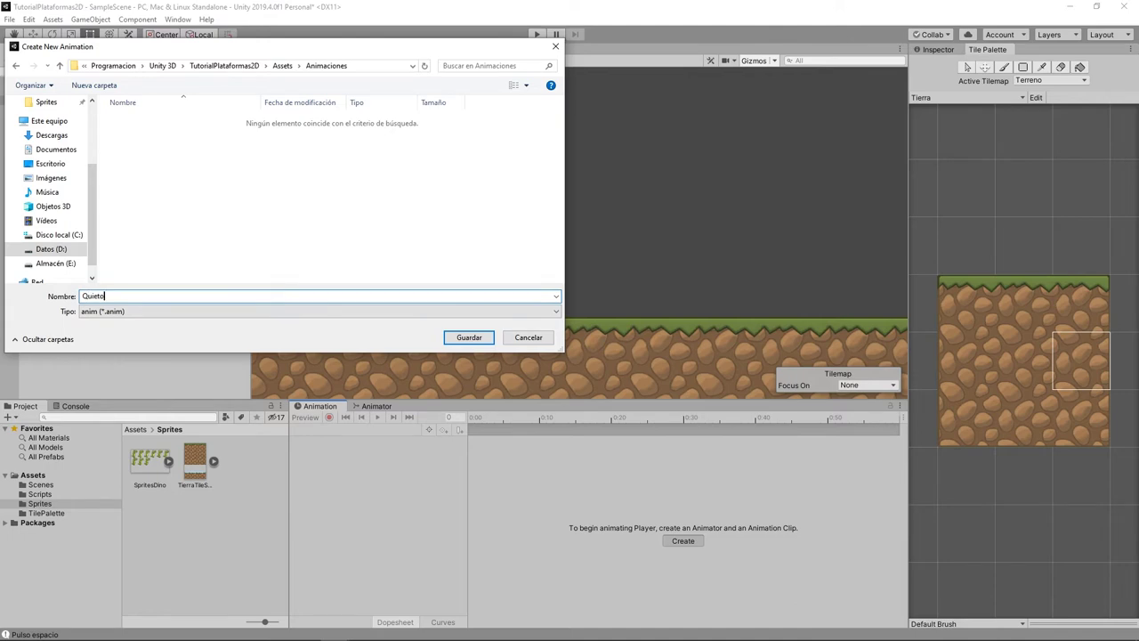
click(469, 338)
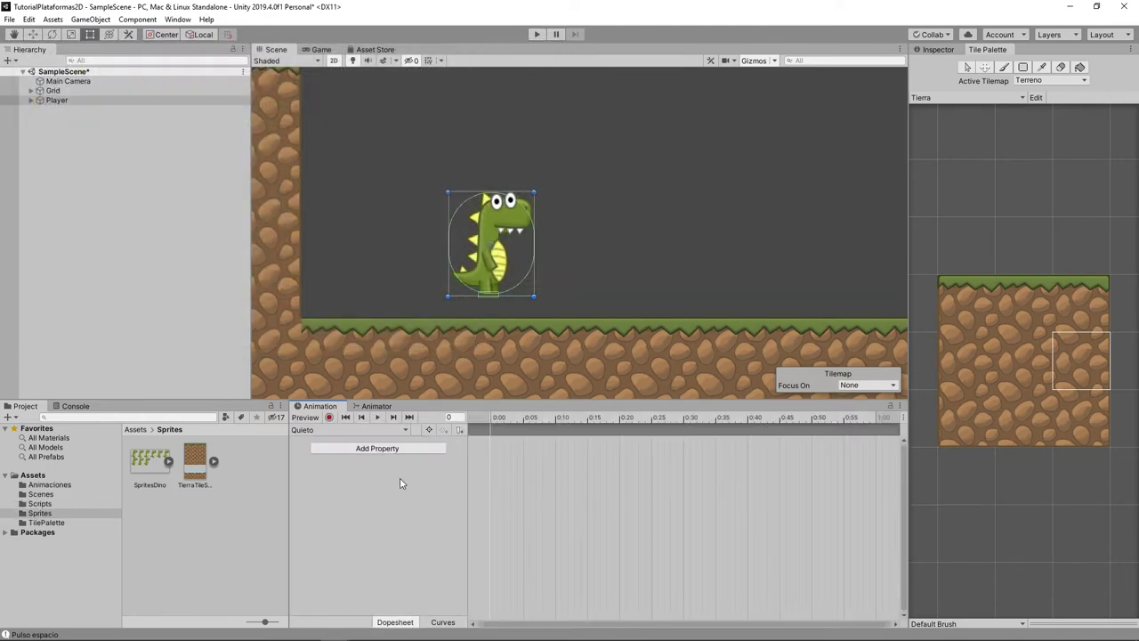
Expand the SpritesDino sheet and drag a dinosaur frame onto the Quieto timeline
click(171, 463)
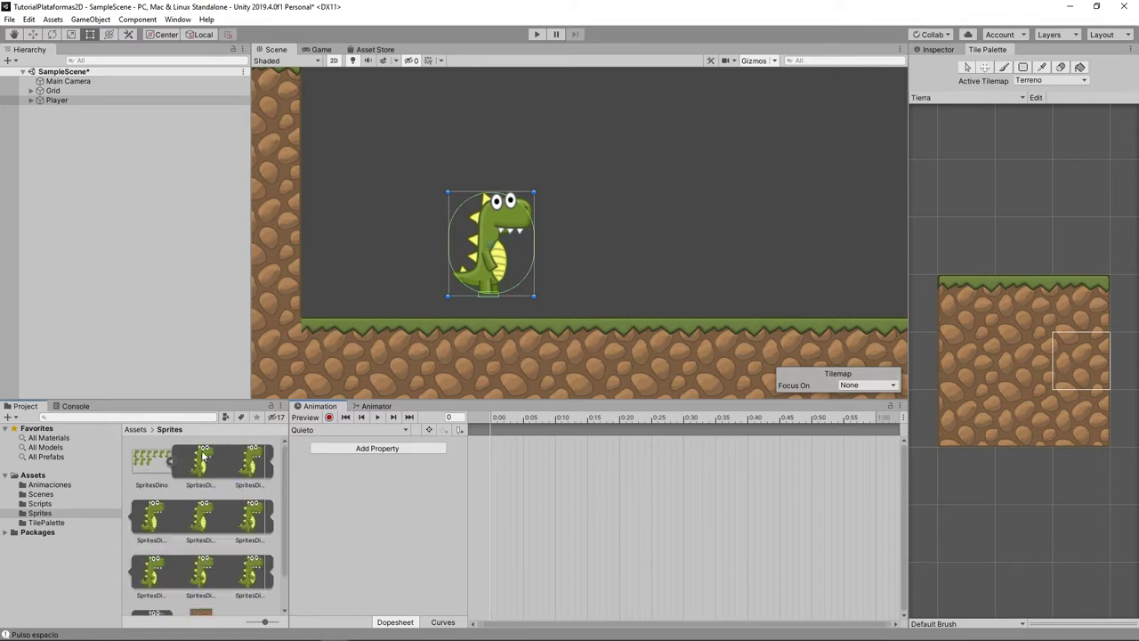
double_click(153, 463)
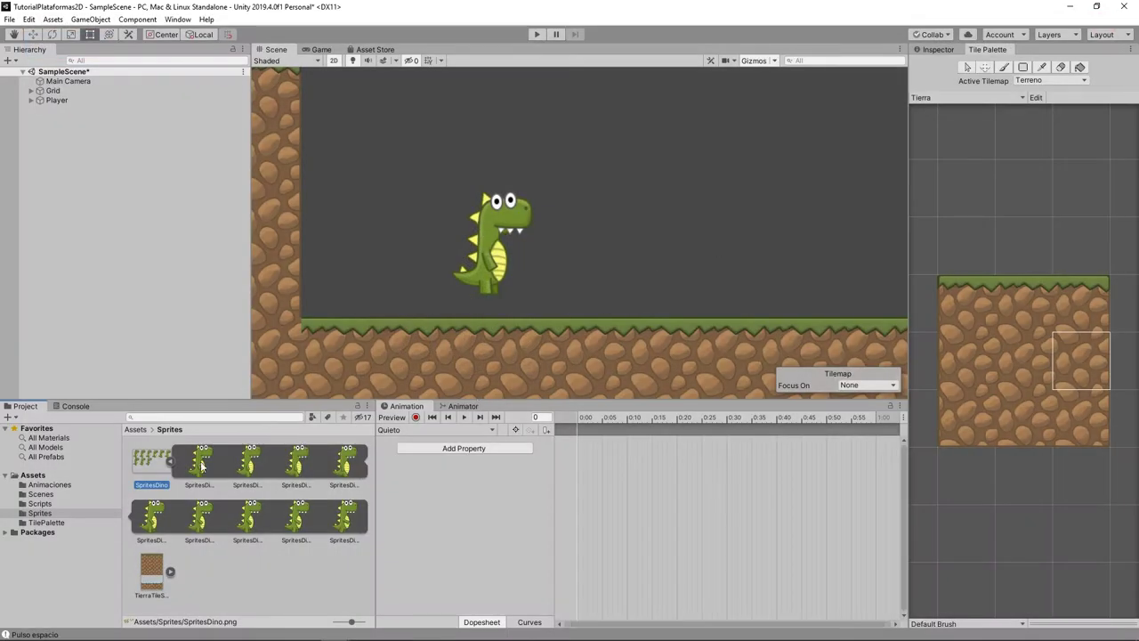
drag(201, 461, 579, 444)
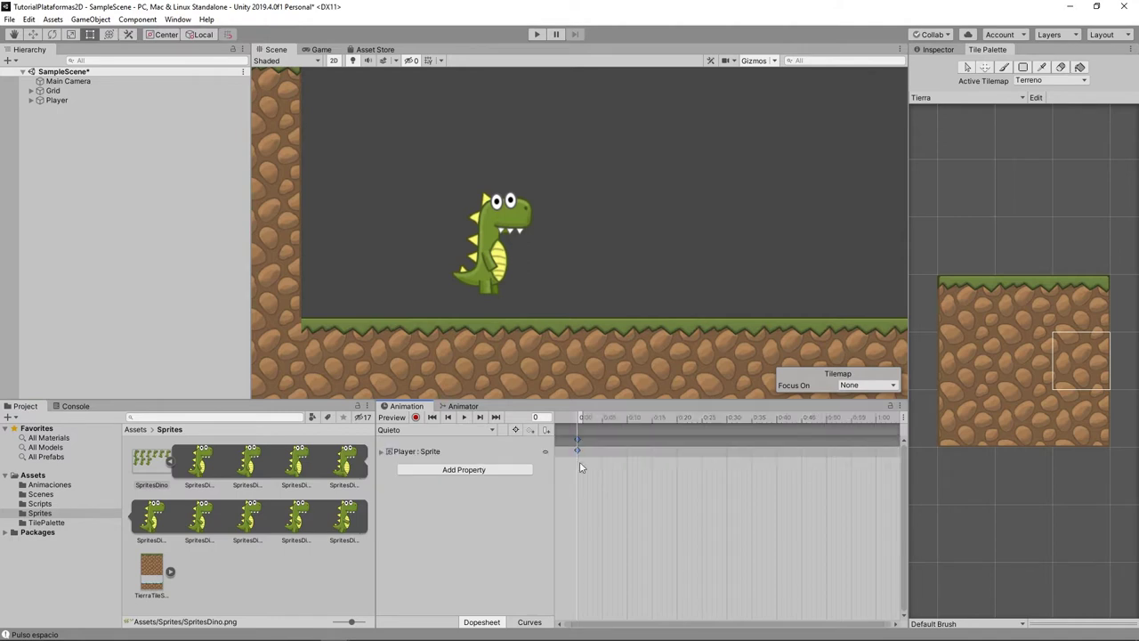
Expand the Player : Sprite track, select Player, step the preview, and show its Inspector
click(380, 455)
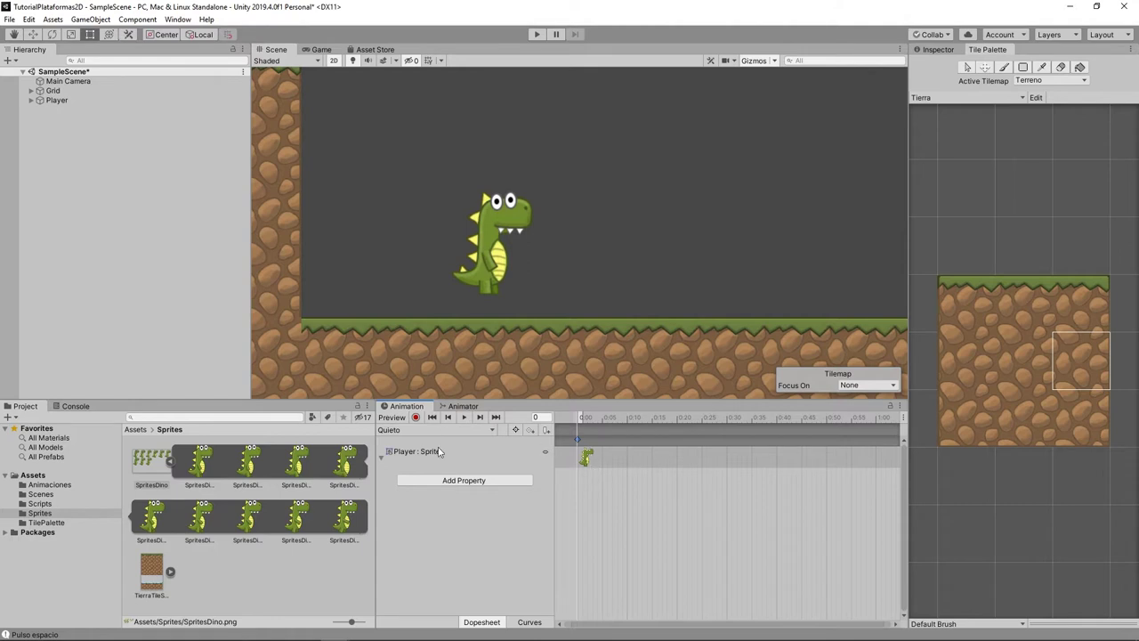
click(62, 102)
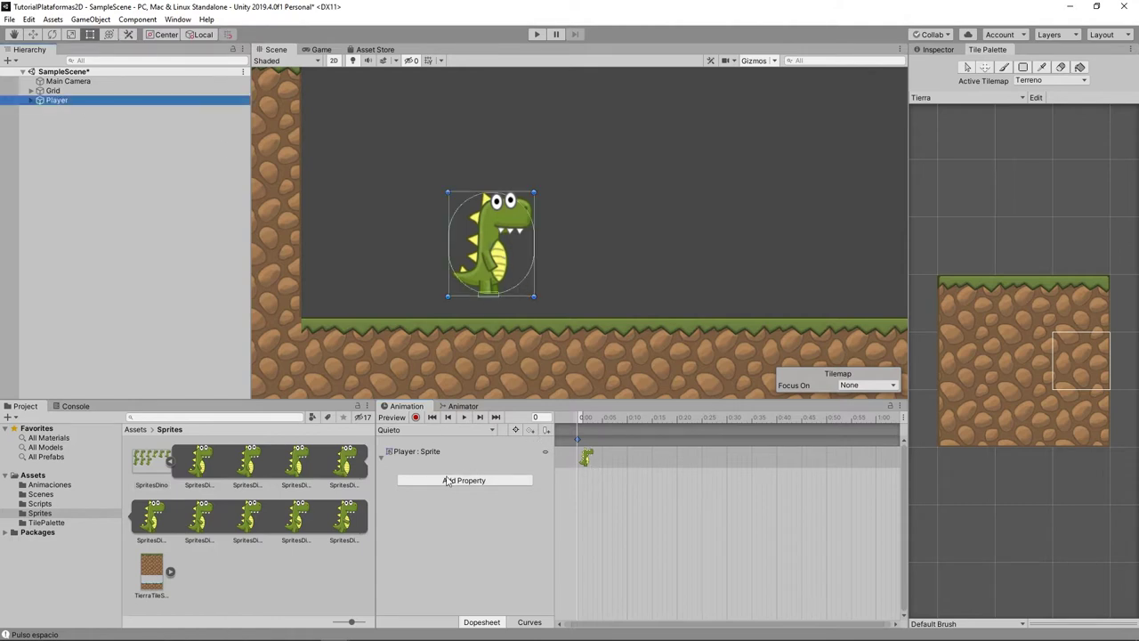
click(462, 418)
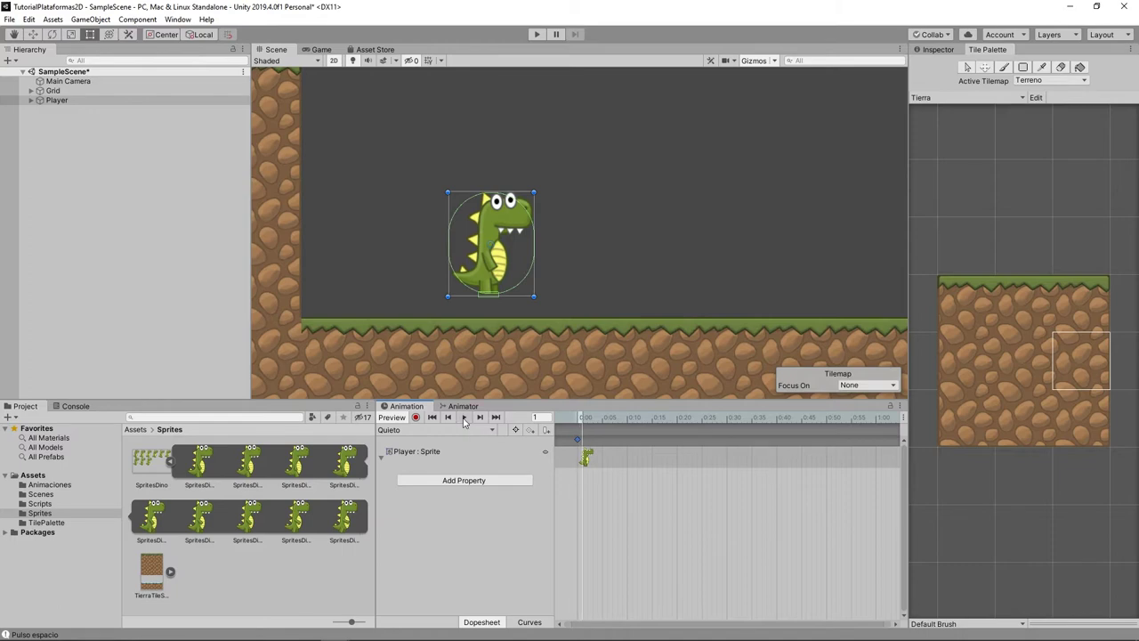
key(ctrl+3)
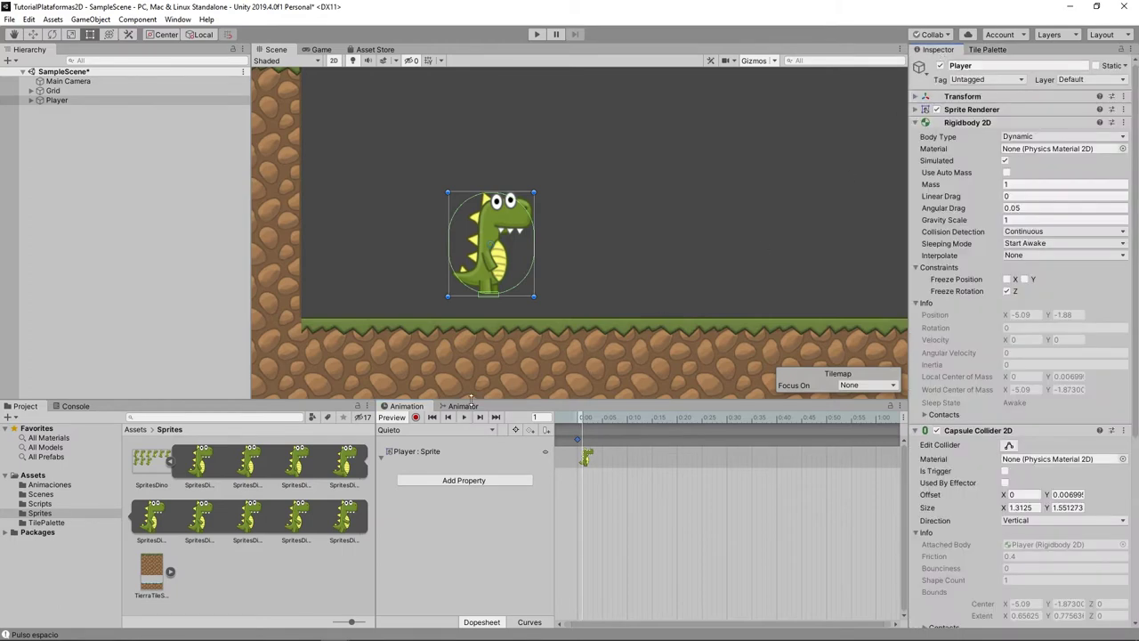
In the Animator, reposition Quieto and confirm Entry's default state is Quieto
click(462, 407)
drag(683, 493, 746, 509)
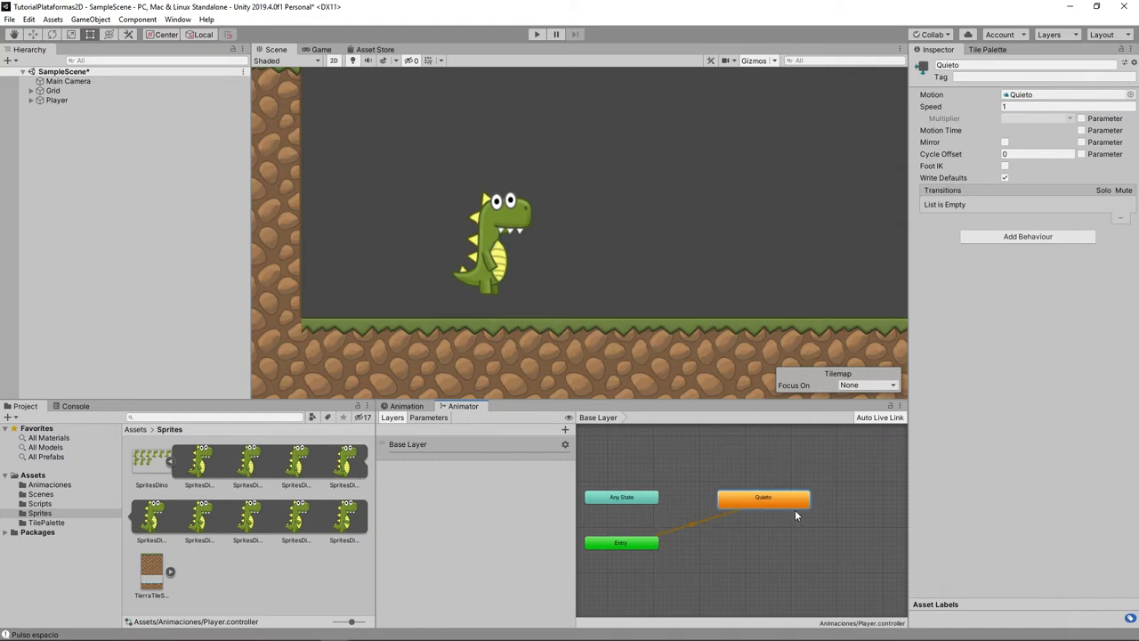
click(639, 543)
click(741, 503)
Test-run the game, walking the dino right, left and right, then stop
click(538, 35)
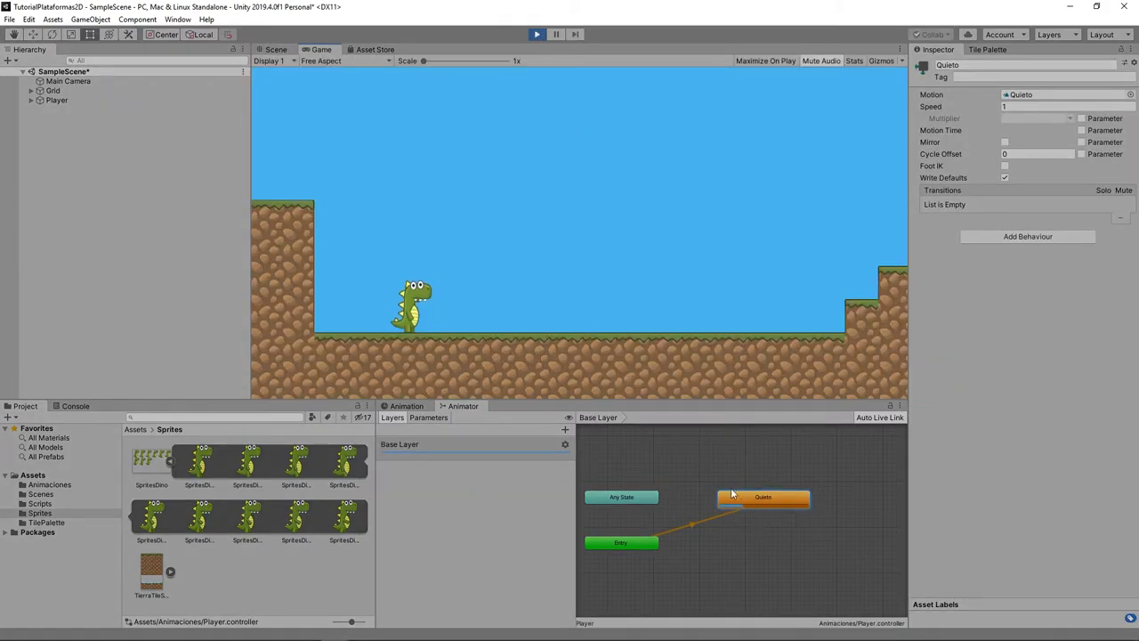
key(Right)
key(Left)
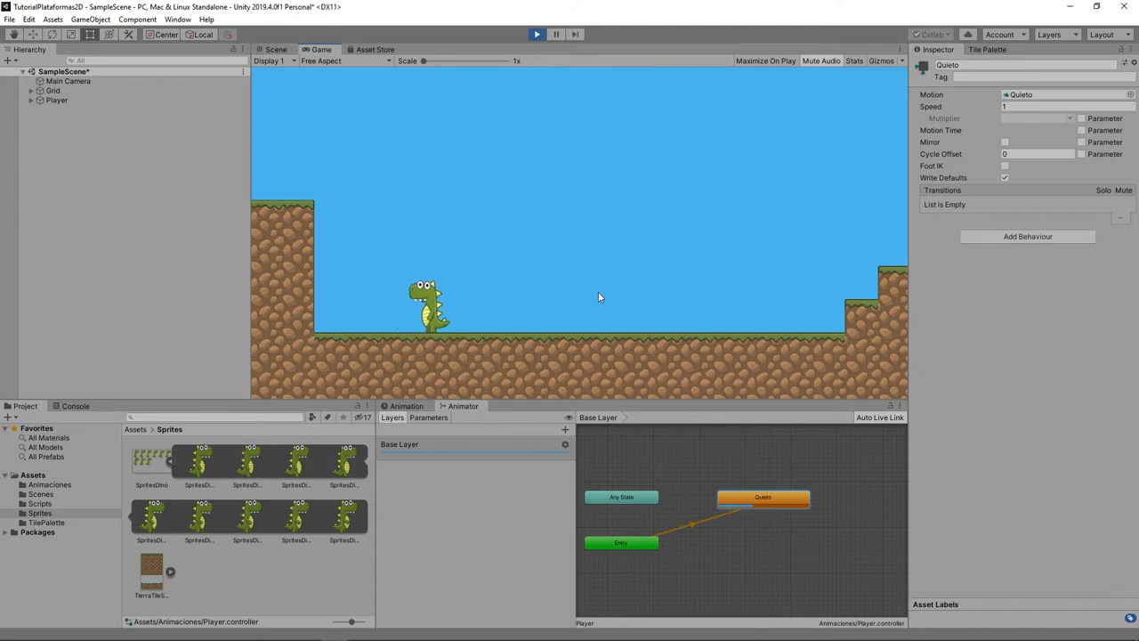
key(Right)
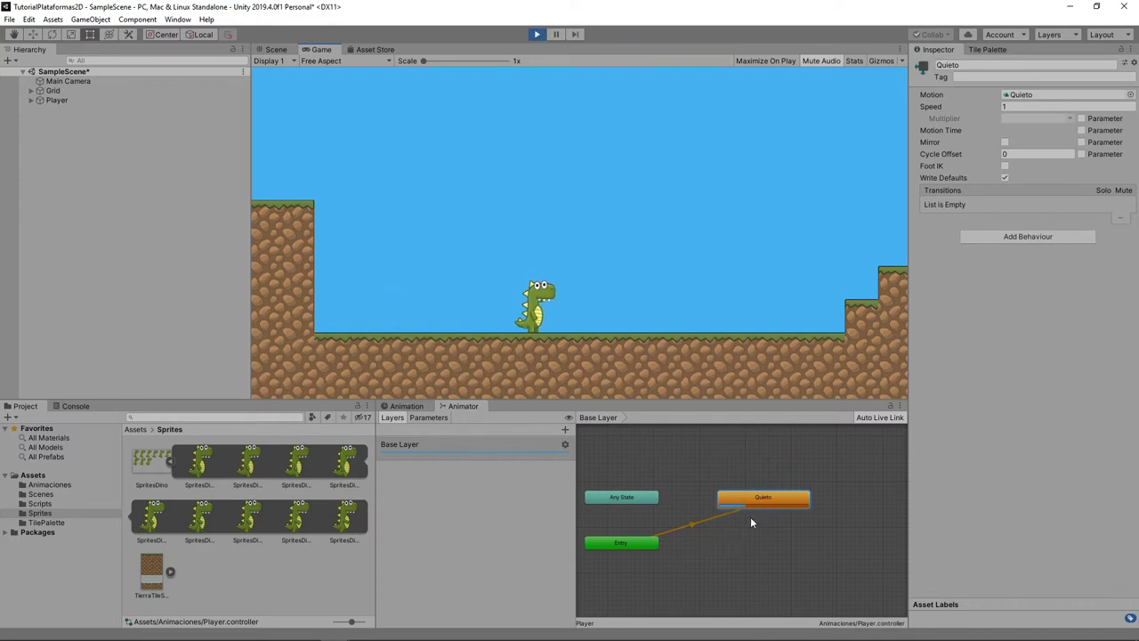
click(540, 33)
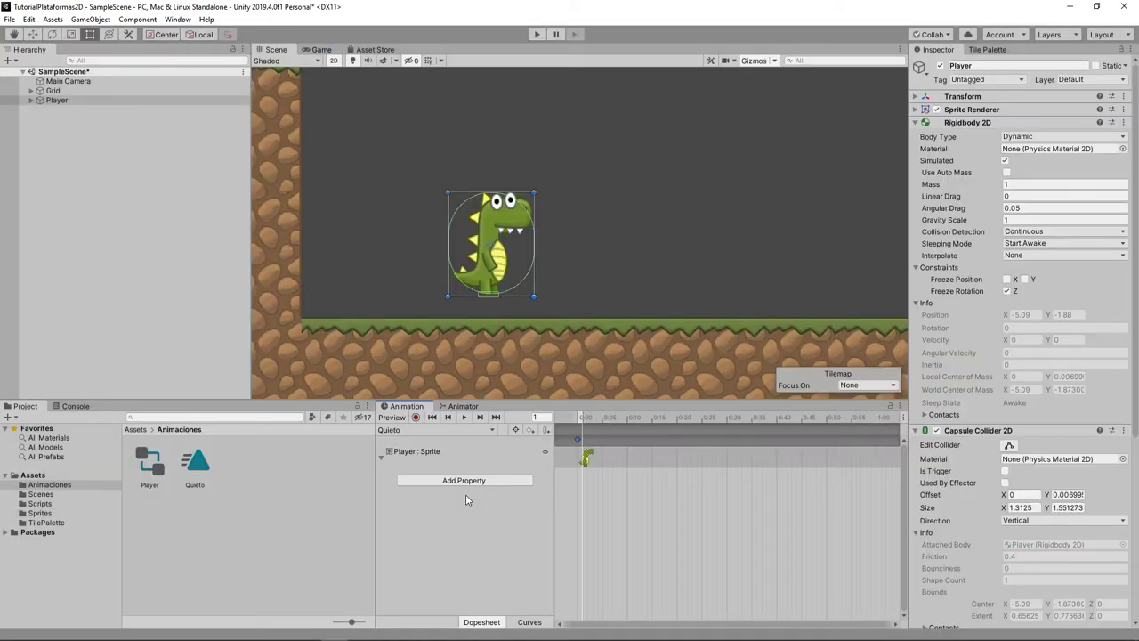
Create a new Player clip from the Animation clip list and save it as Caminar
click(492, 432)
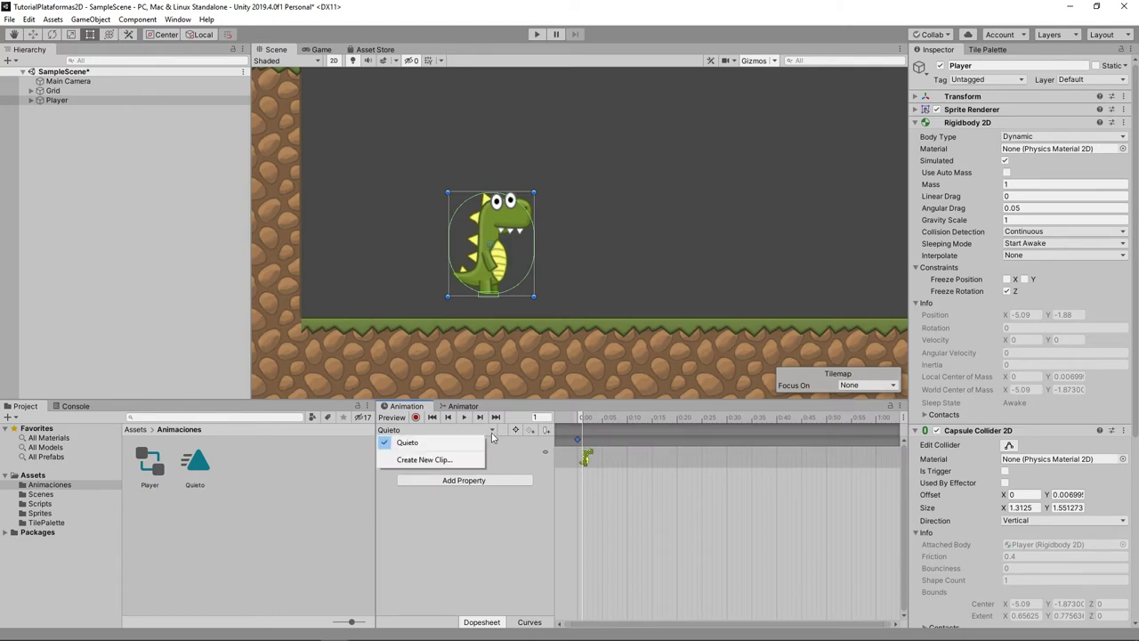
click(453, 460)
text(Caminar)
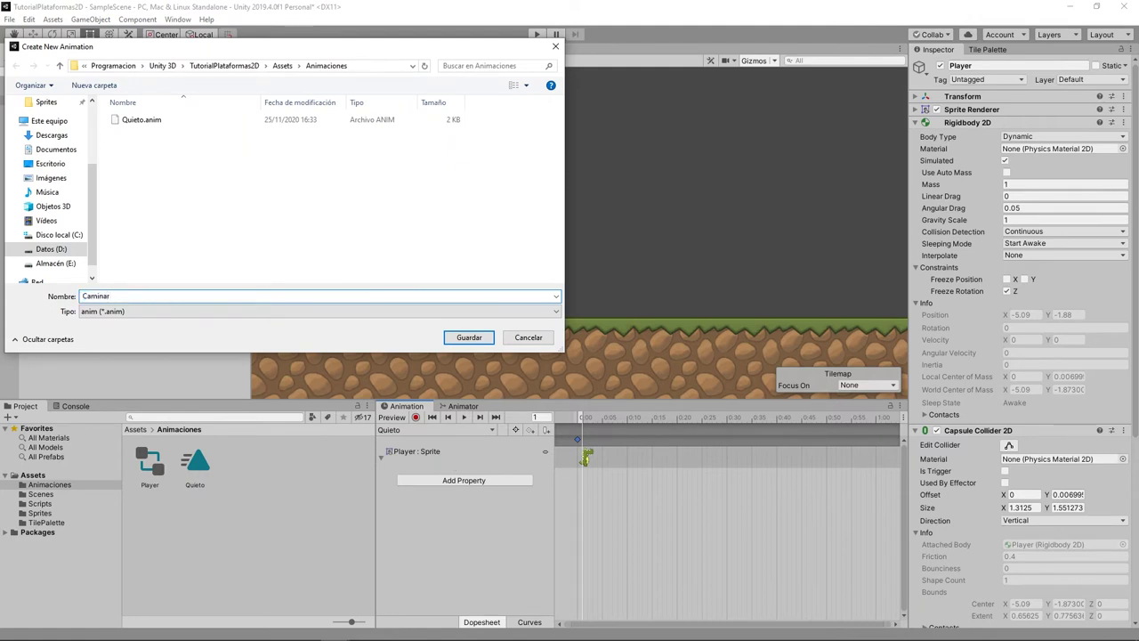
key(Return)
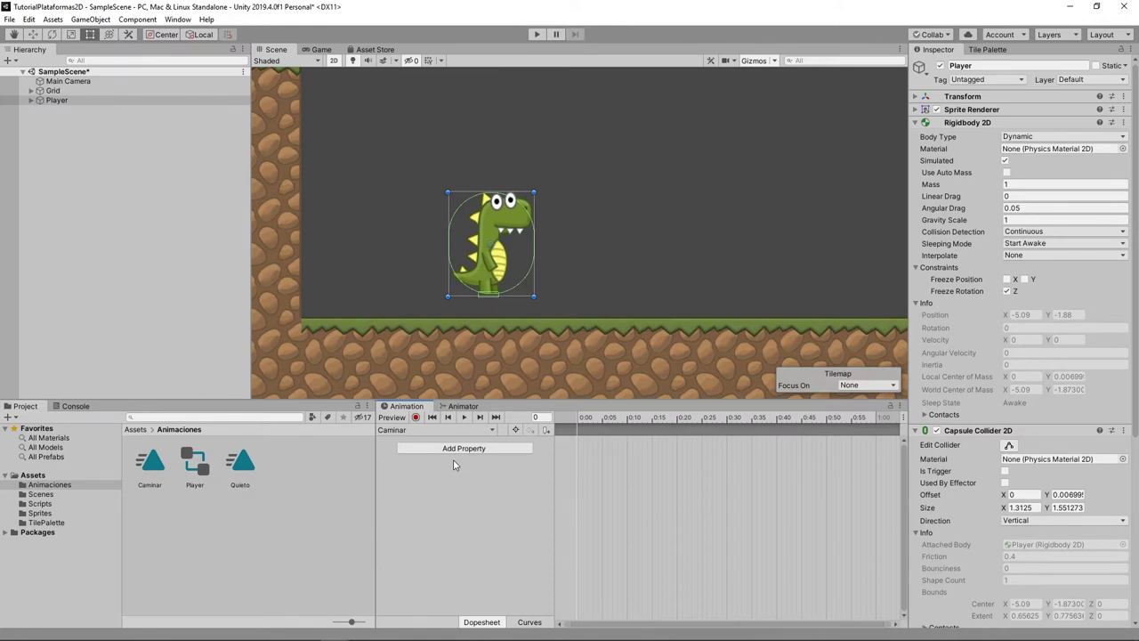
Drag walking sprites from Sprites into Caminar as keyframes every five frames, up to 0:45
click(36, 513)
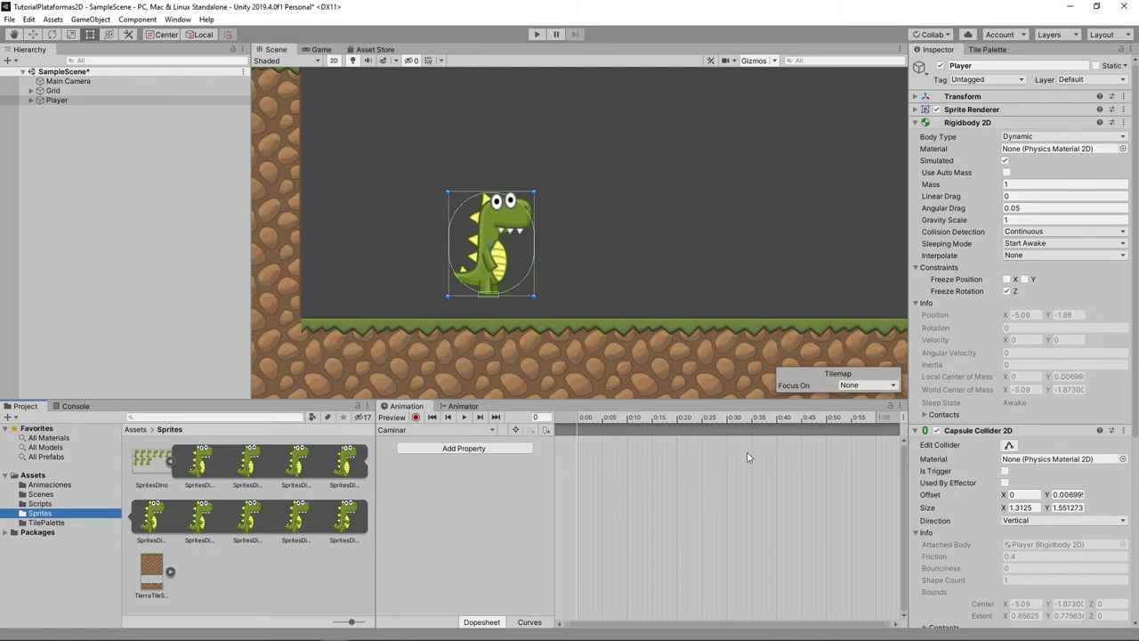
drag(204, 461, 584, 456)
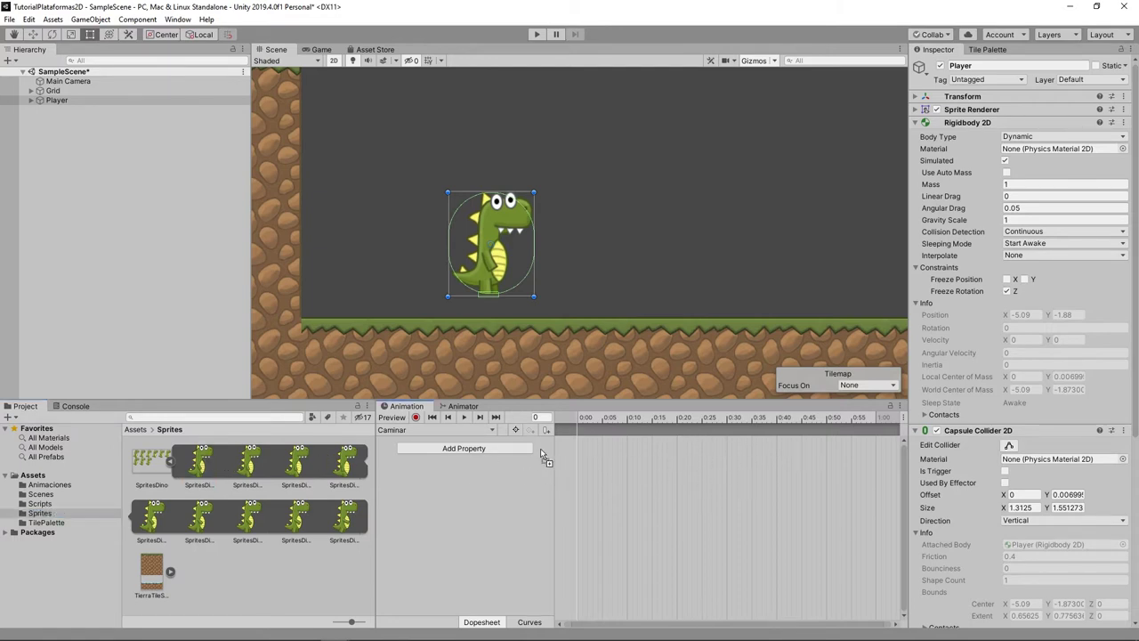
click(263, 470)
mouse_move(264, 470)
mouse_down()
mouse_move(611, 457)
mouse_move(635, 467)
mouse_up()
drag(346, 463, 653, 464)
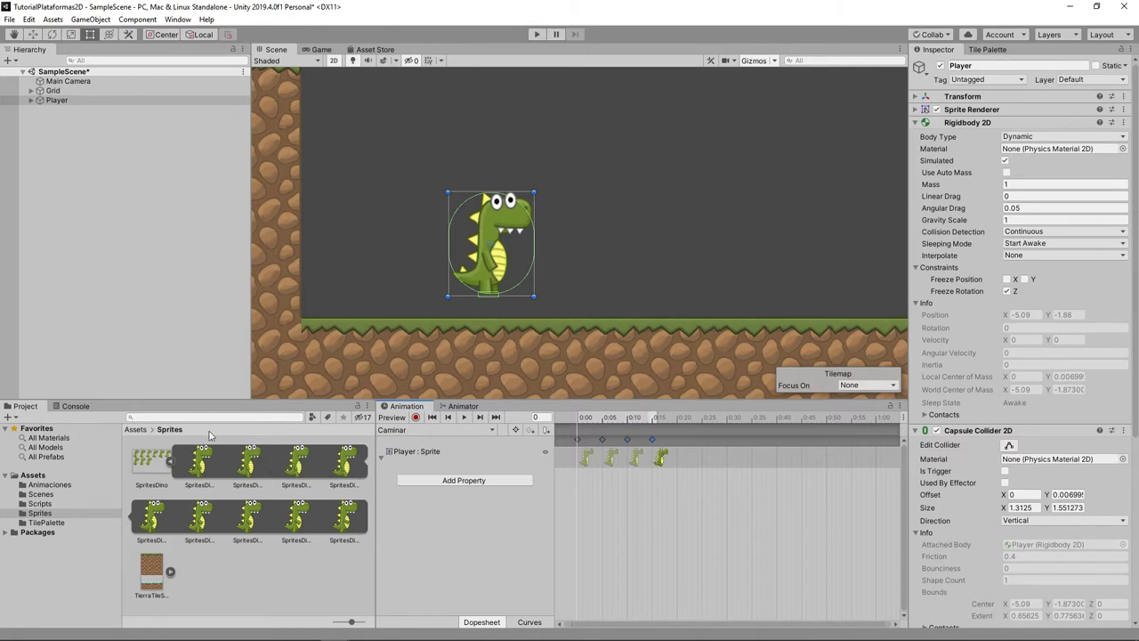
drag(300, 467, 680, 463)
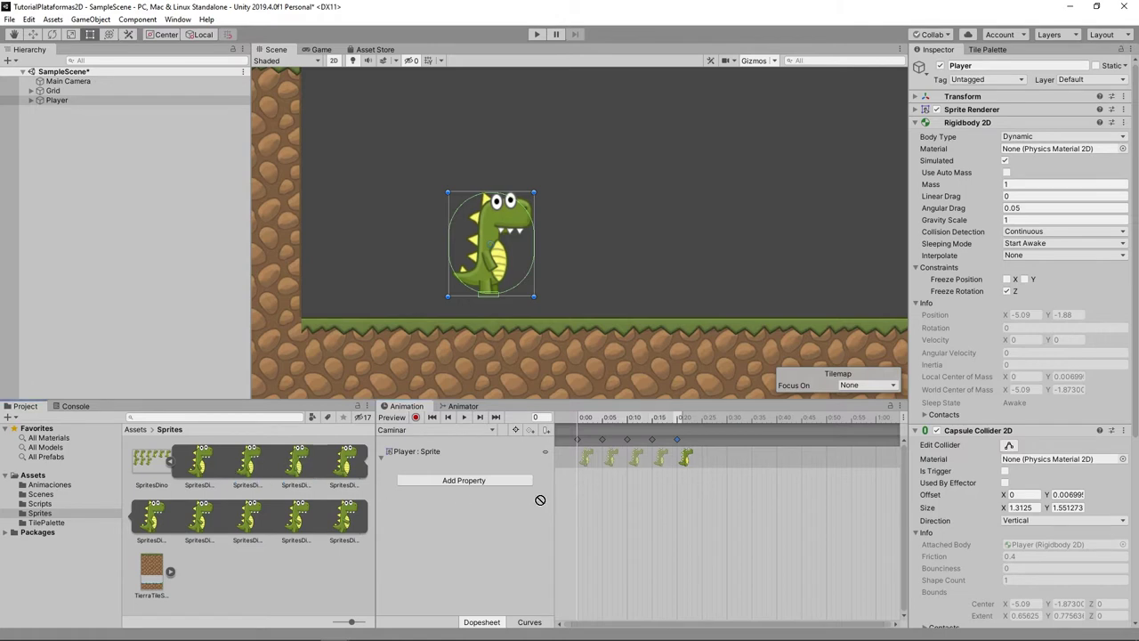
drag(202, 514, 710, 469)
drag(250, 514, 726, 461)
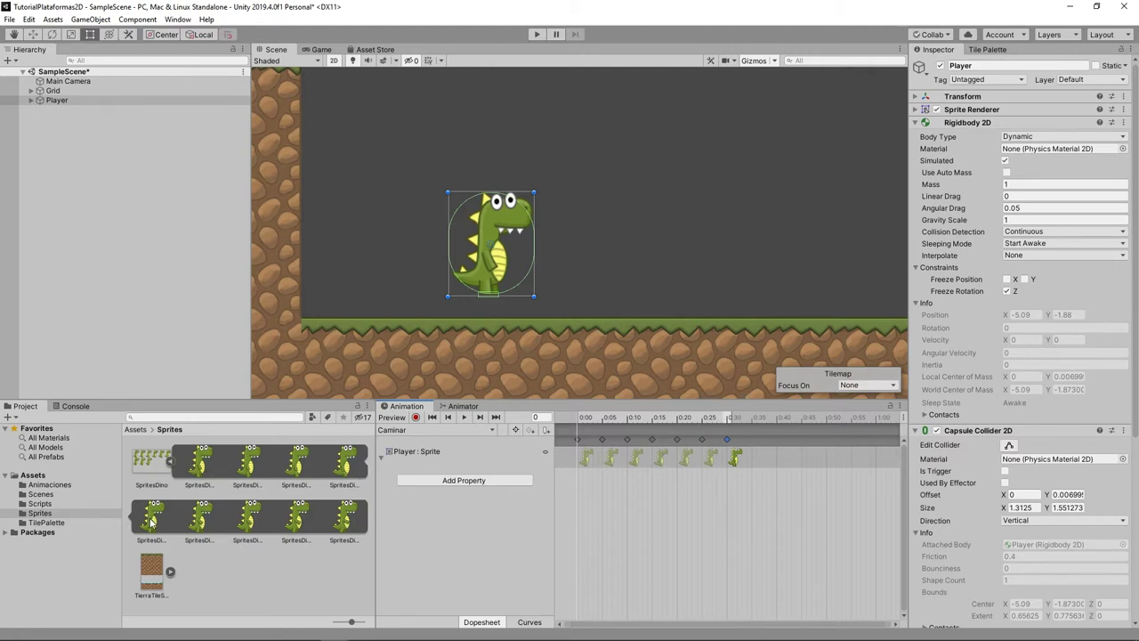
drag(151, 523, 781, 462)
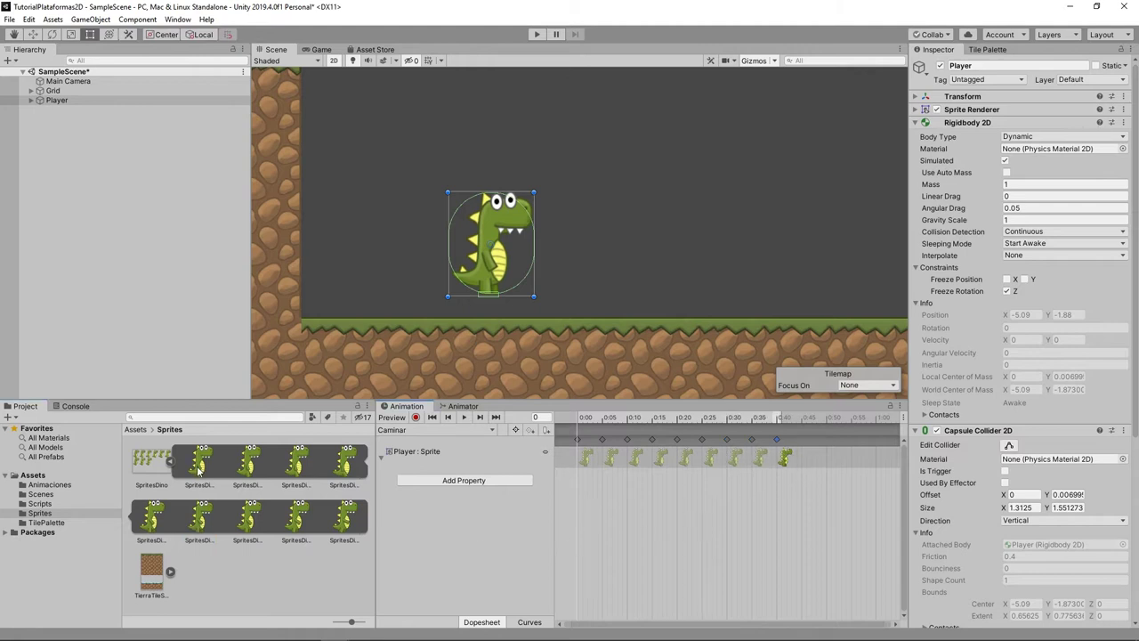
drag(200, 461, 800, 463)
Preview the Caminar walk, try squeezing its keyframes, then undo to keep five-frame spacing
click(464, 417)
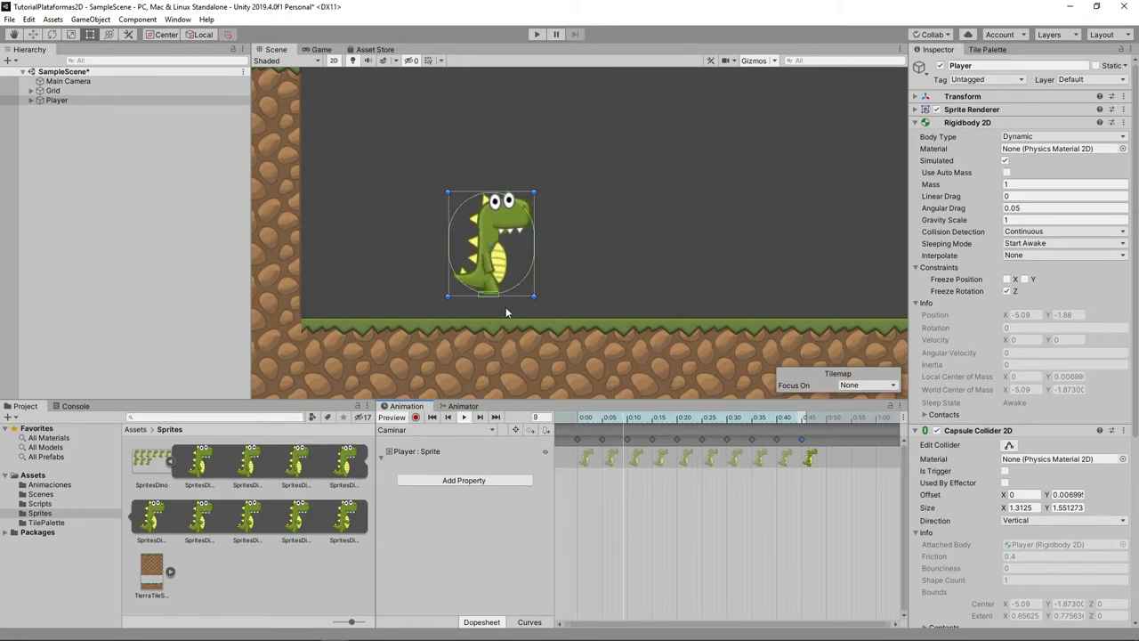
click(497, 302)
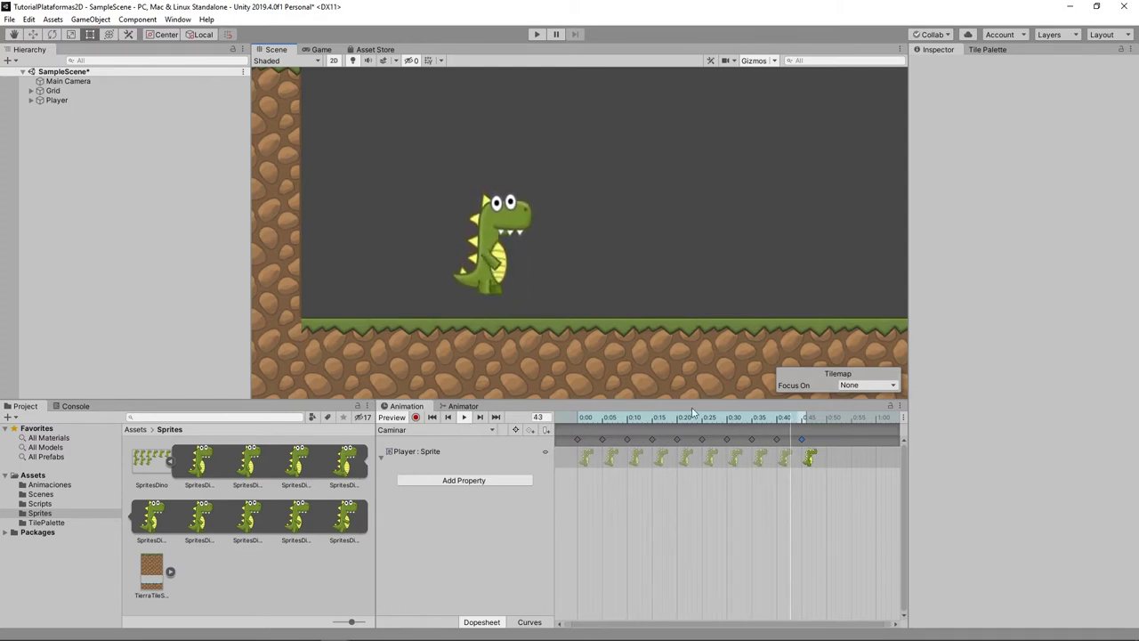
drag(870, 550, 530, 382)
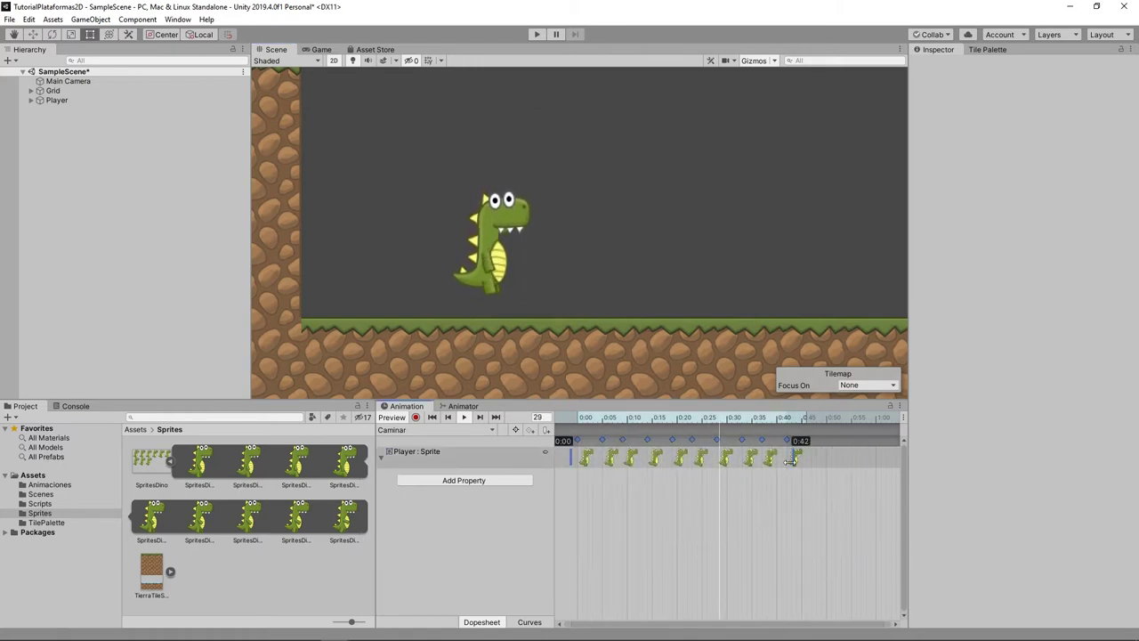
mouse_move(799, 478)
mouse_down()
mouse_move(680, 455)
mouse_move(859, 447)
mouse_up()
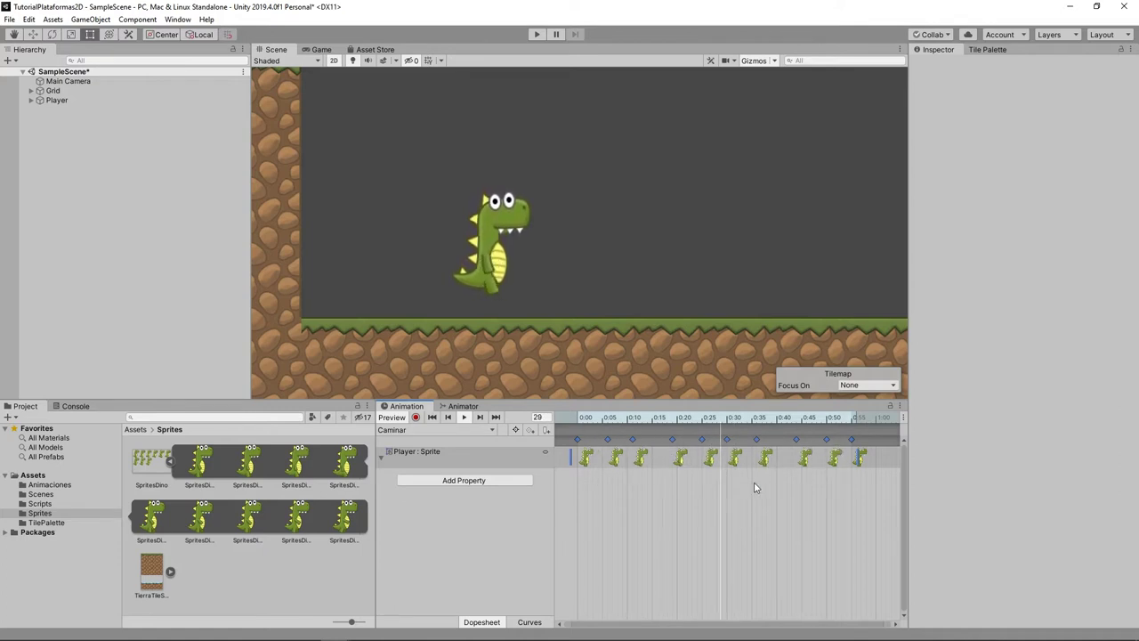
key(ctrl+z)
key(ctrl+z)
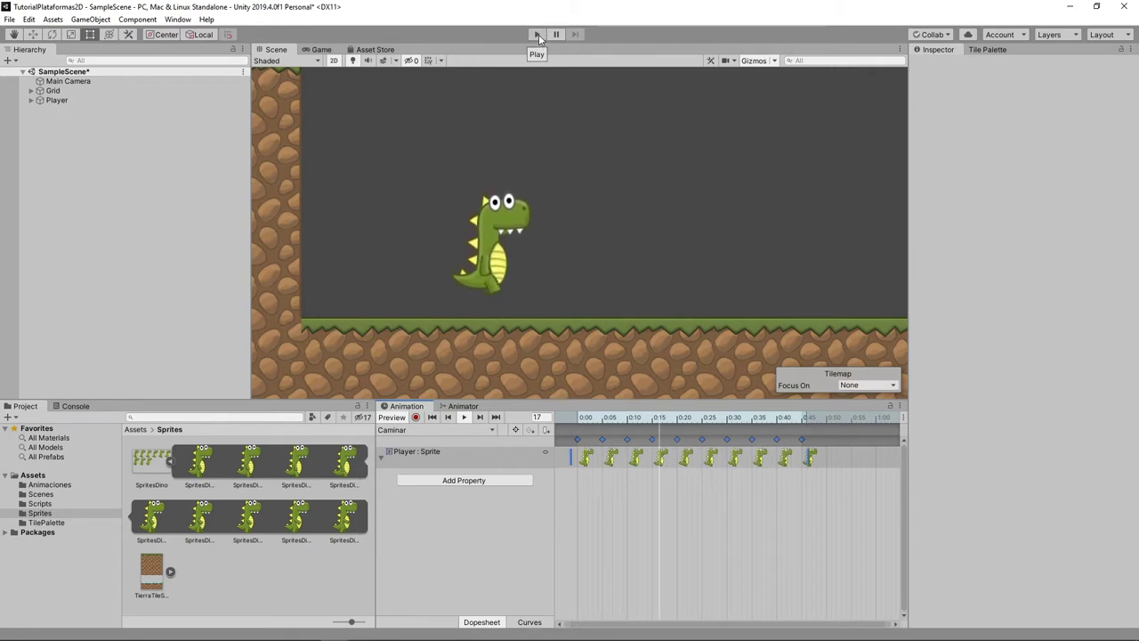
Stop the Caminar preview and bring up the Player controller's Animator graph
click(462, 416)
click(461, 407)
scroll(737, 527, up, 2)
scroll(738, 526, up, 1)
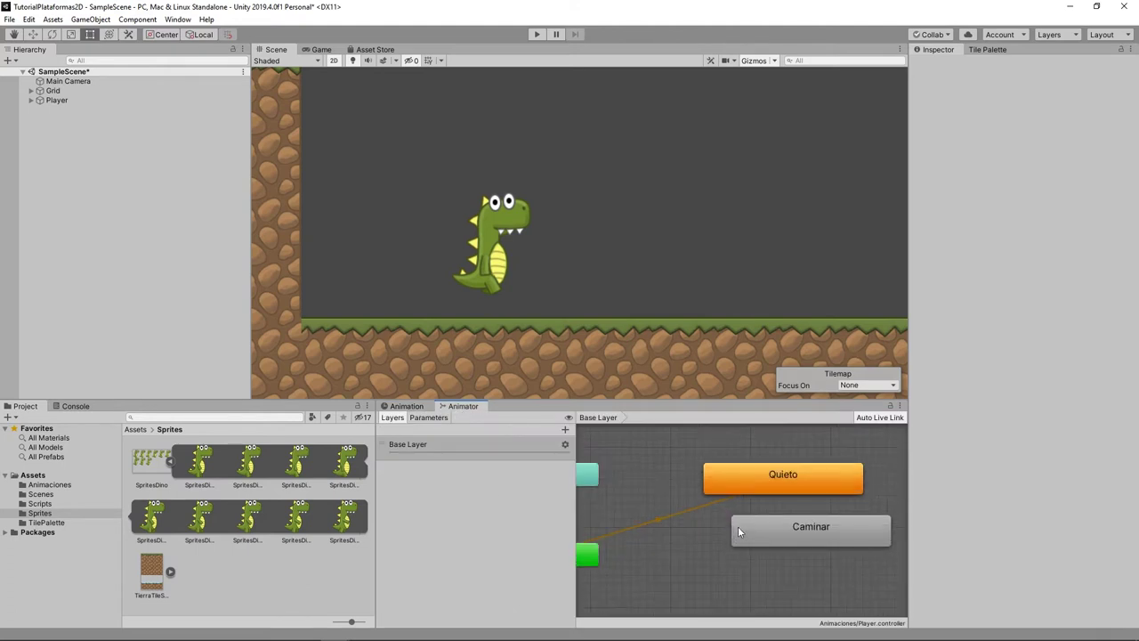
scroll(738, 526, down, 4)
click(420, 408)
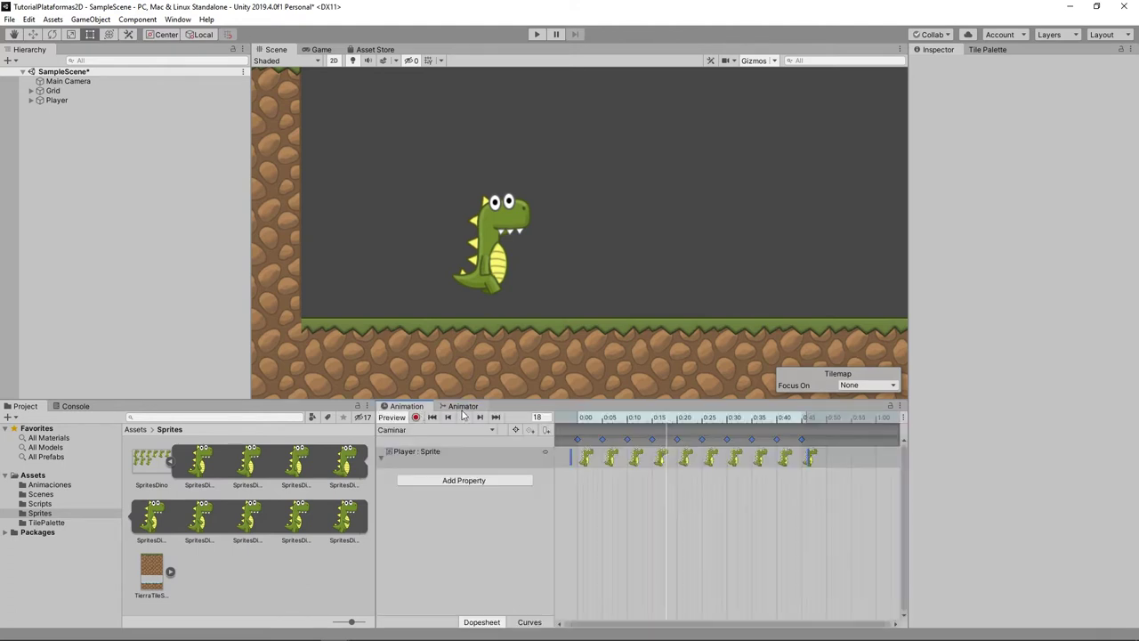
click(462, 408)
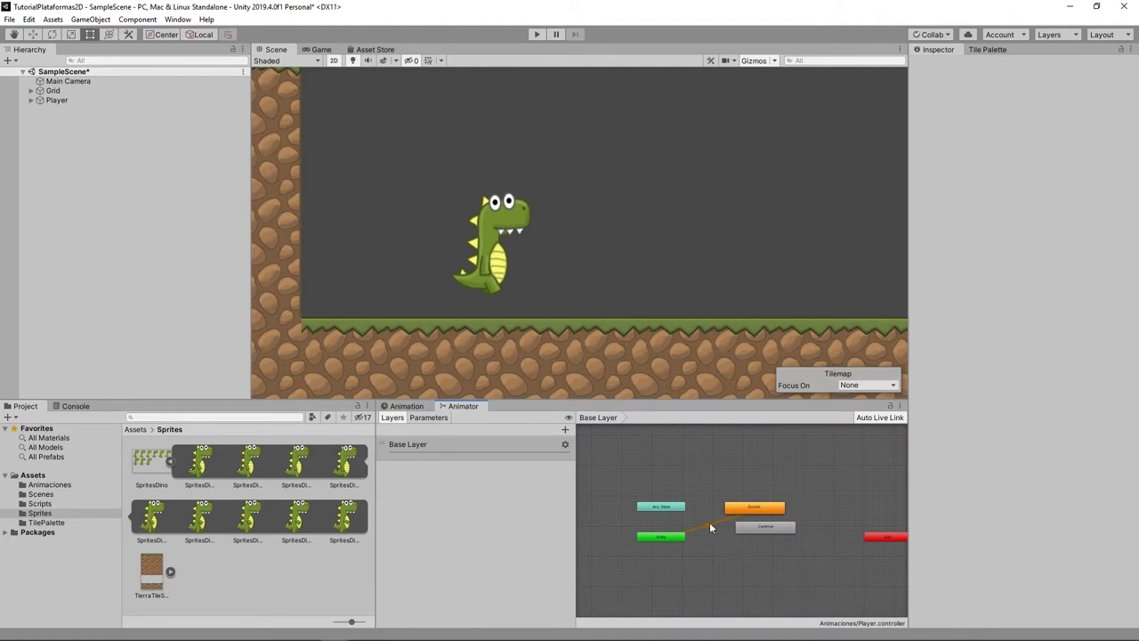
Rearrange the Quieto and Caminar states and inspect the default entry transition to Quieto
drag(773, 508, 785, 481)
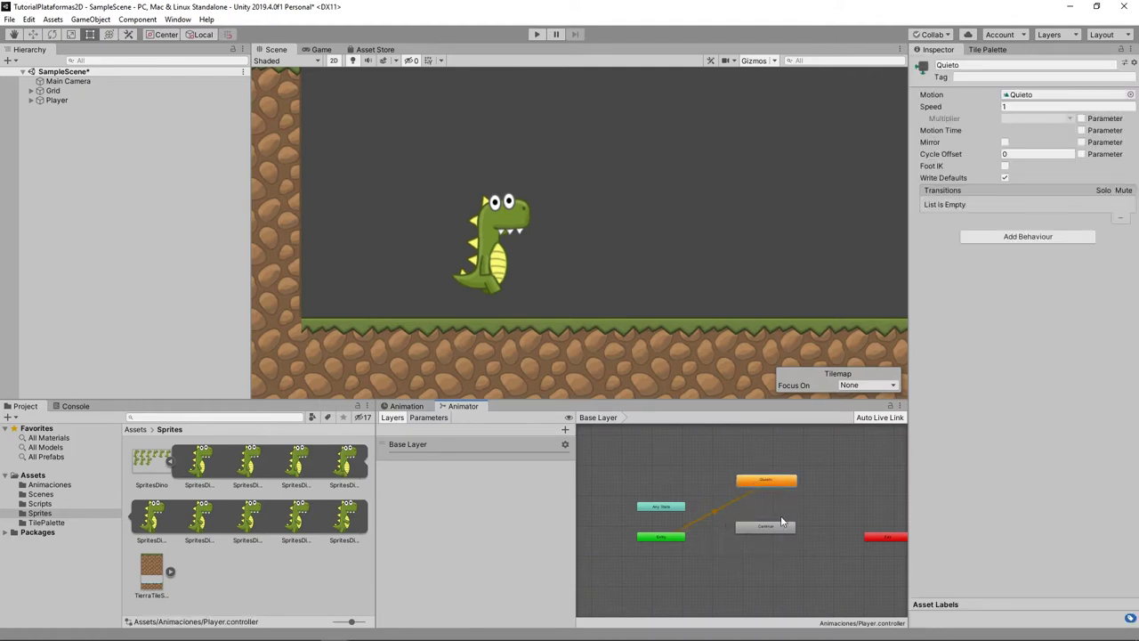
drag(774, 532, 766, 575)
scroll(752, 542, up, 2)
scroll(752, 516, down, 1)
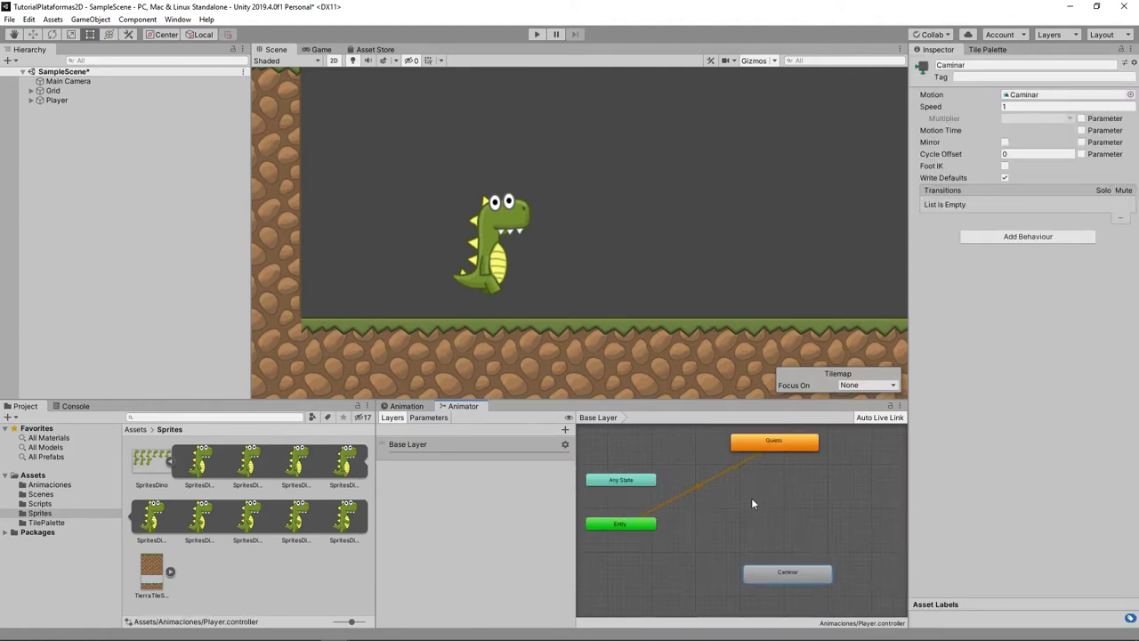
click(697, 492)
scroll(620, 541, up, 2)
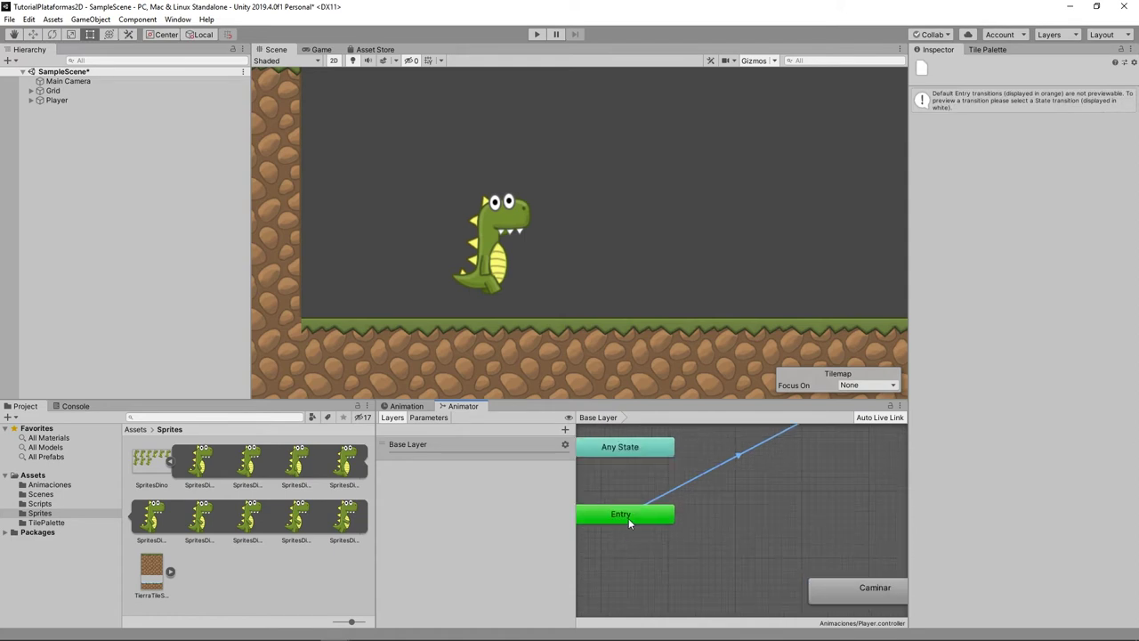
click(628, 518)
click(788, 475)
middle_drag(753, 479, 725, 534)
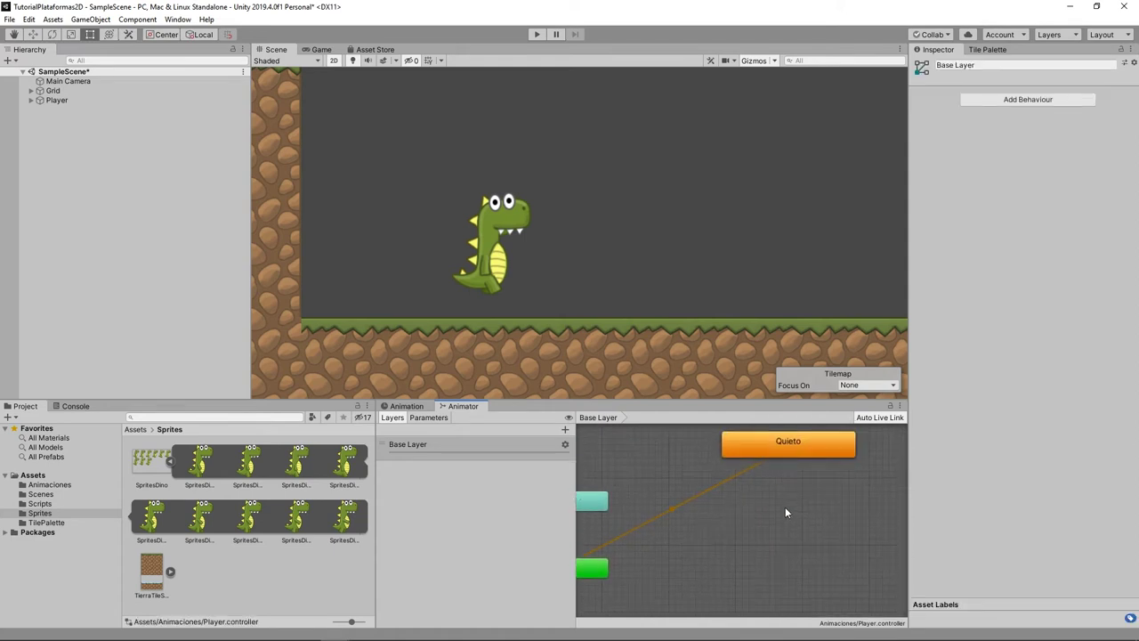
scroll(784, 513, down, 3)
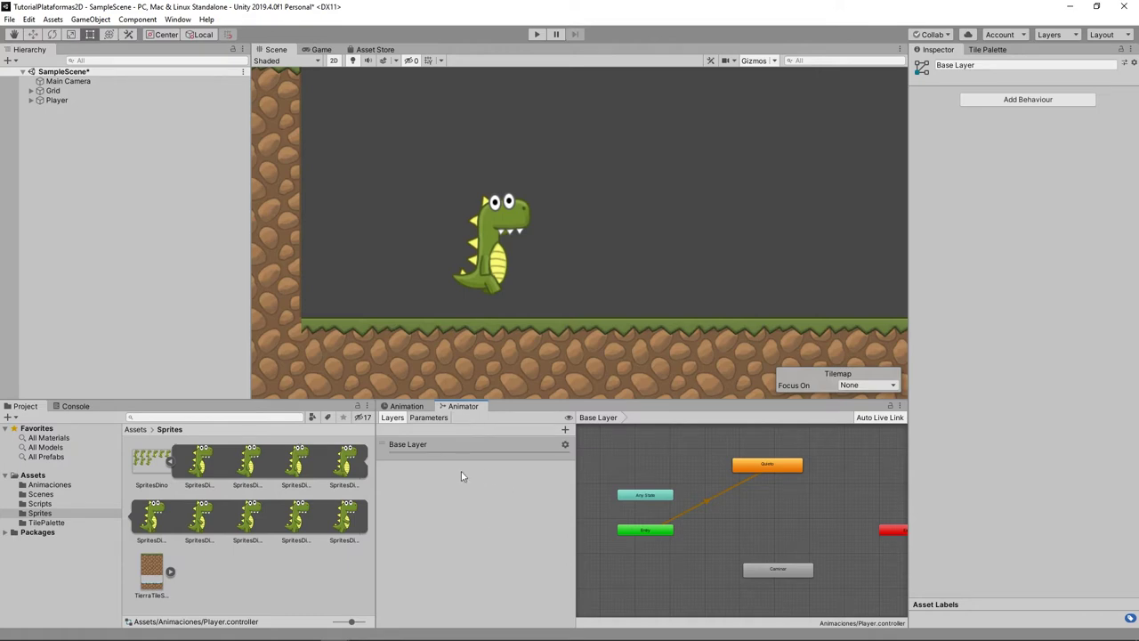
Add a new test layer to the Player animator, then delete it again
scroll(698, 500, up, 2)
click(700, 501)
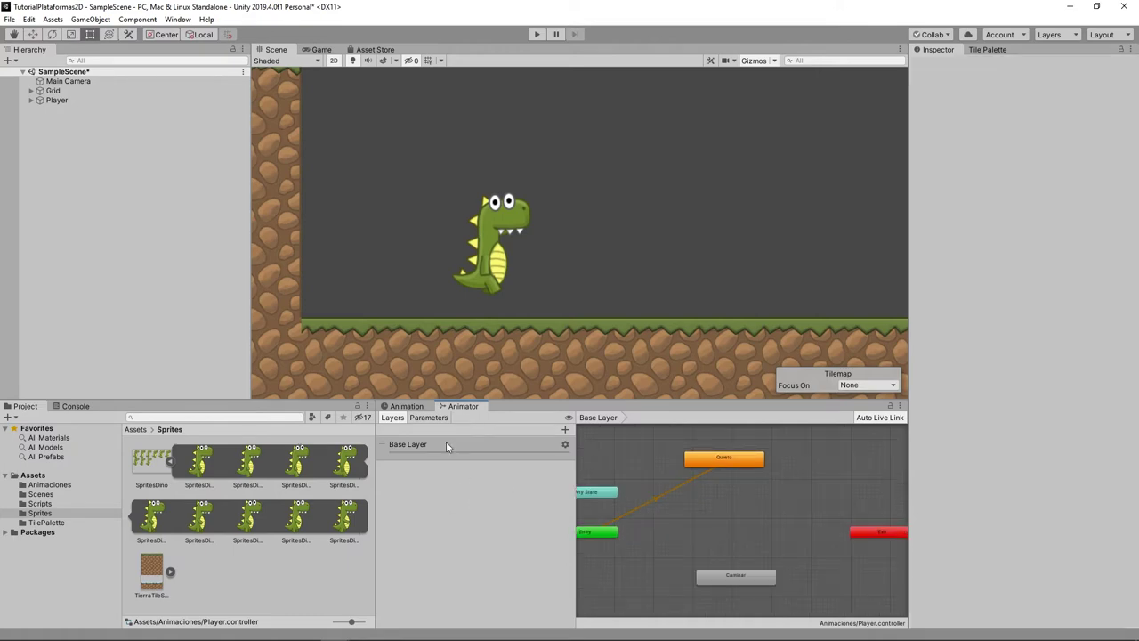
click(564, 430)
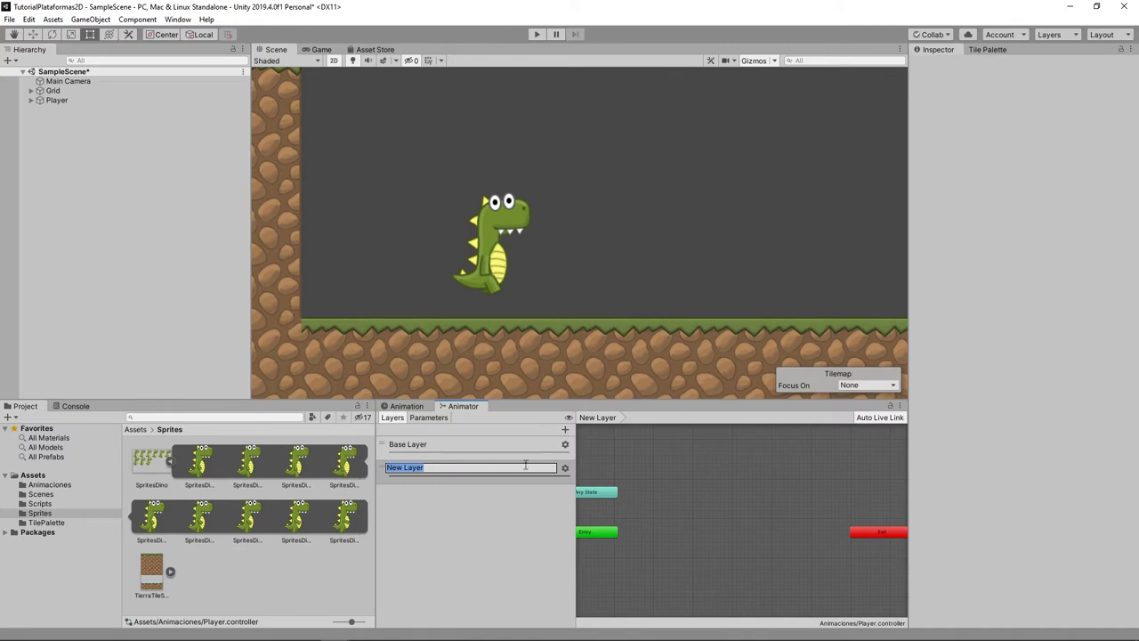
click(482, 550)
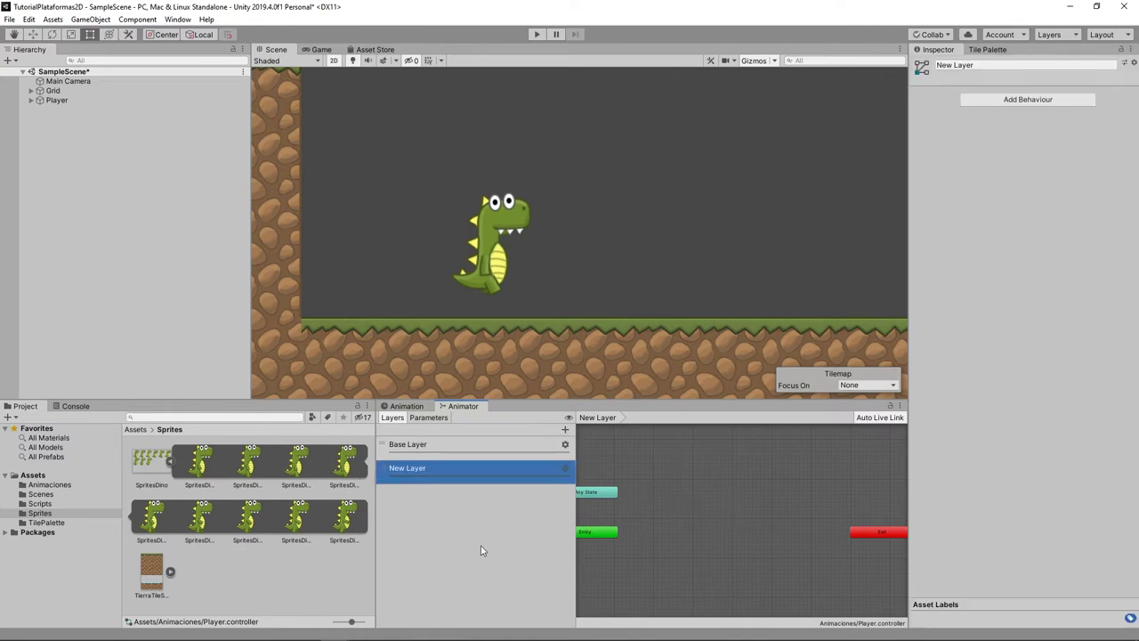
right_click(395, 480)
click(420, 485)
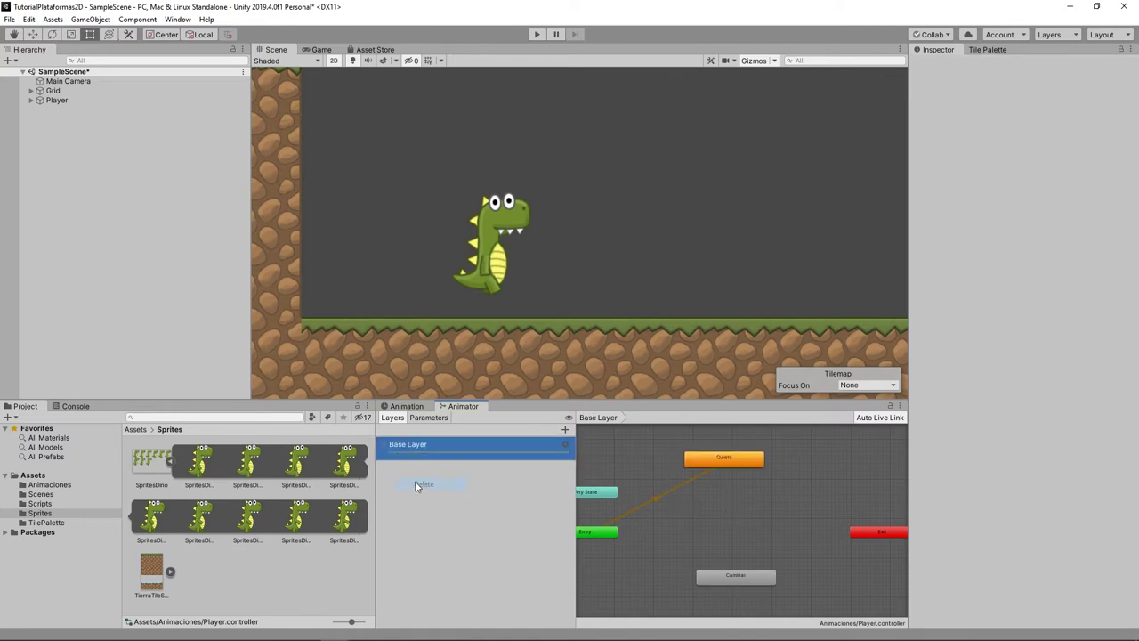
In Parameters, add a Float parameter named VelocidadX with default 0.0
click(426, 417)
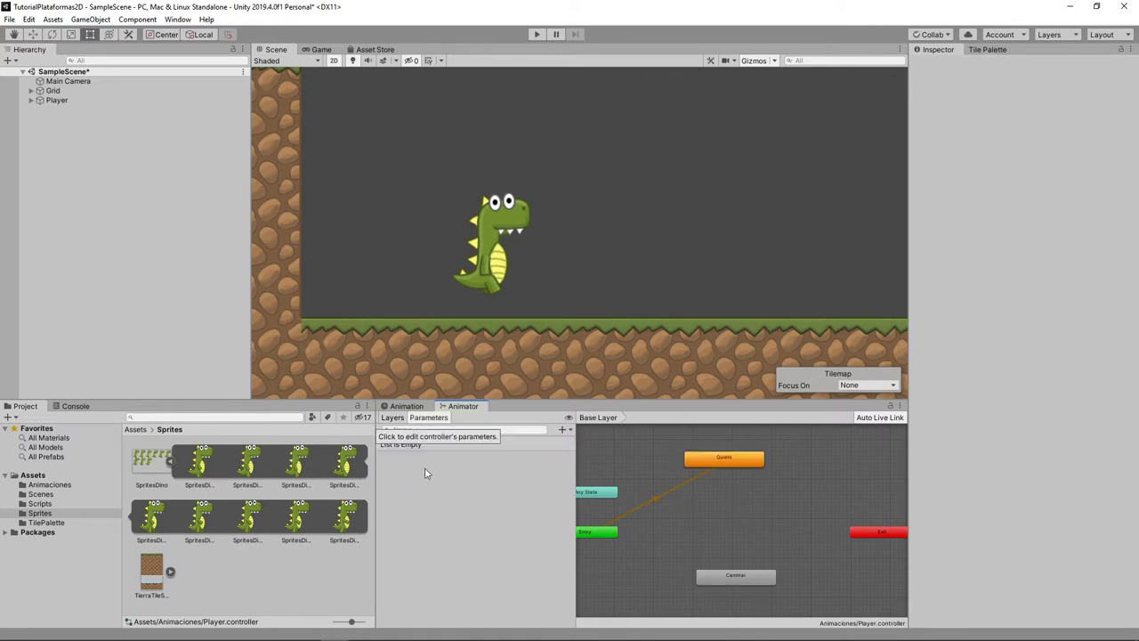
click(561, 432)
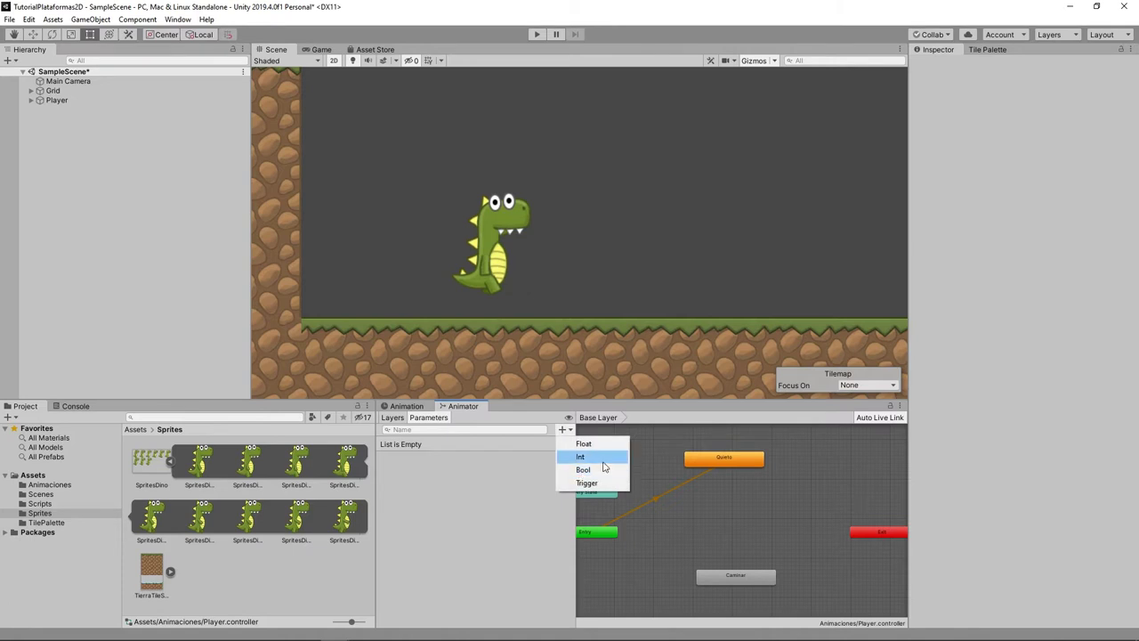
click(605, 445)
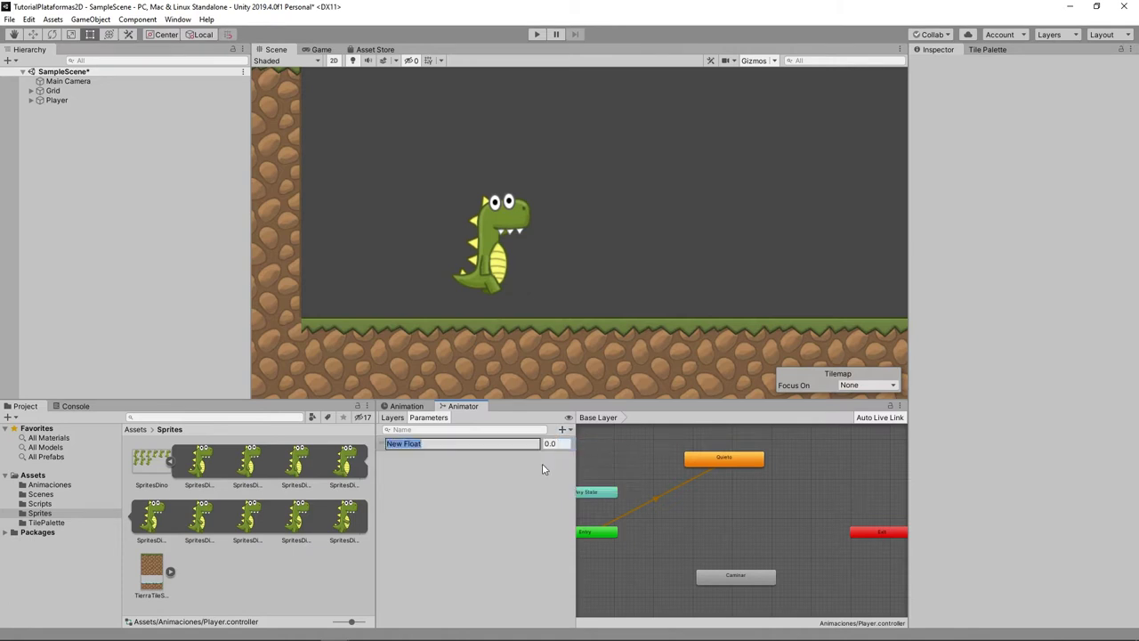
text(VelocidadX)
key(Return)
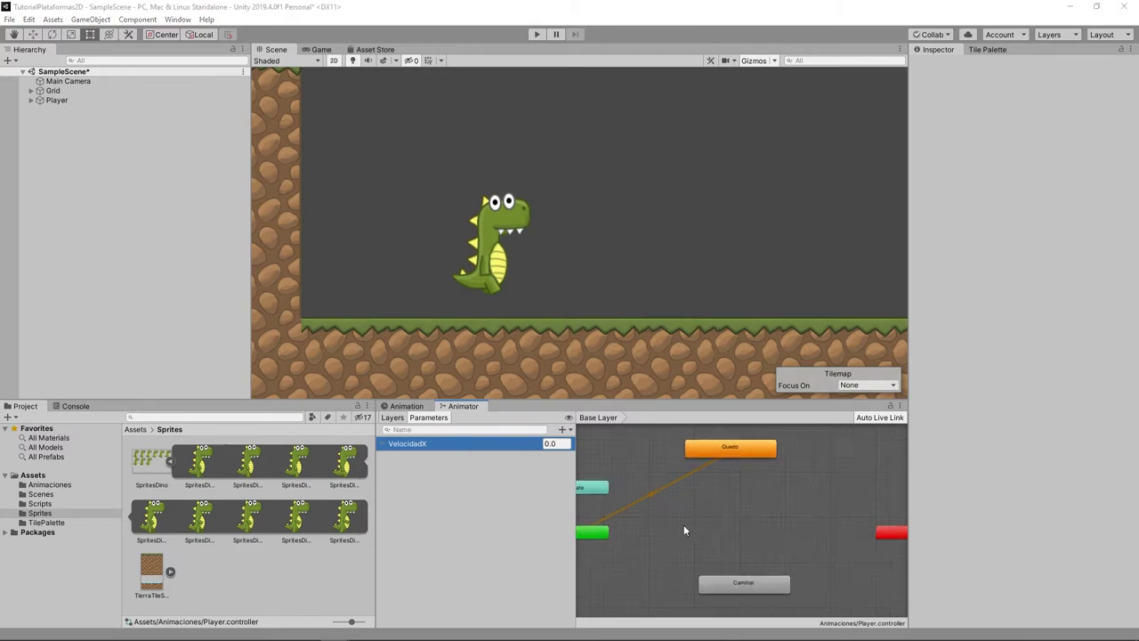
scroll(683, 524, up, 3)
Create a transition from Quieto to Caminar and move the Caminar node closer to Quieto
right_click(760, 428)
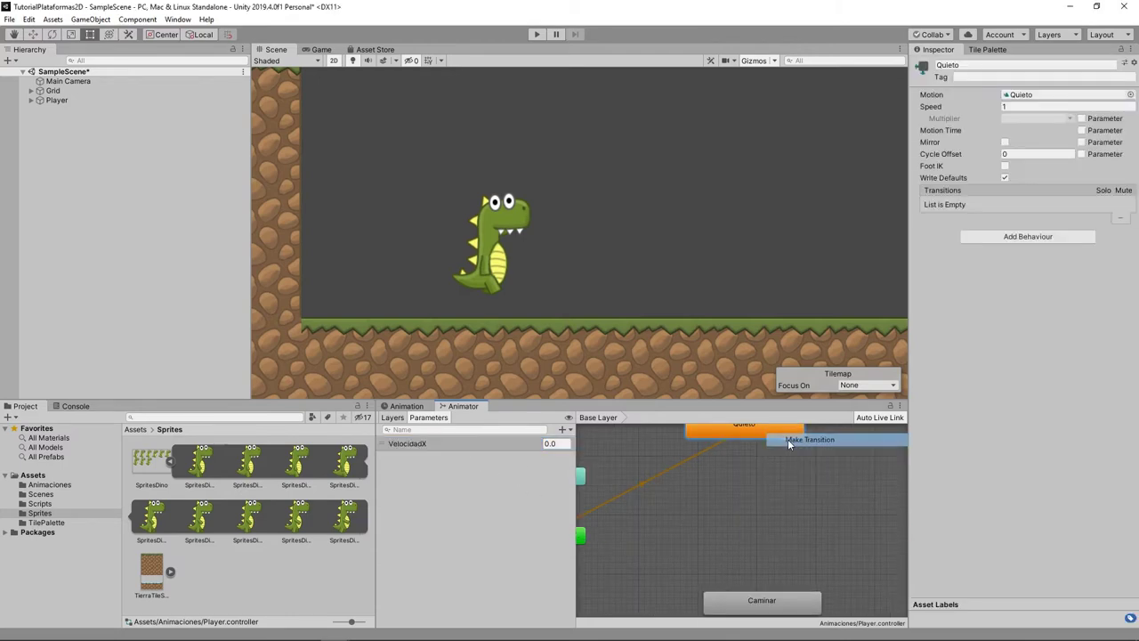
click(788, 439)
click(736, 608)
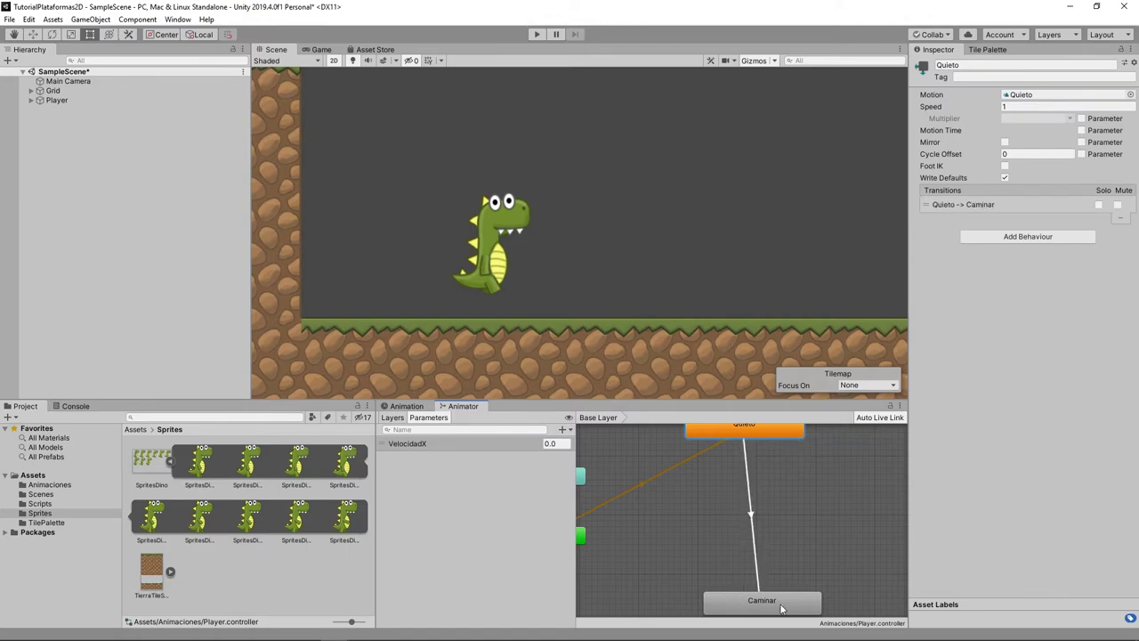
drag(780, 608, 762, 584)
Run the game briefly to test the animations, then stop it
click(535, 34)
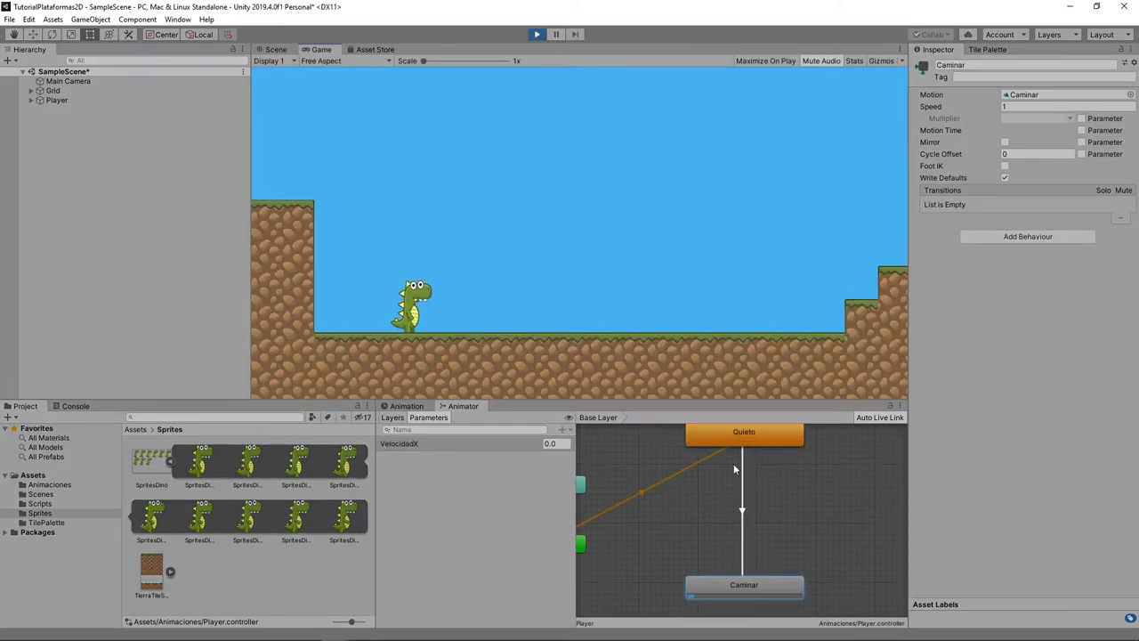
scroll(602, 538, up, 1)
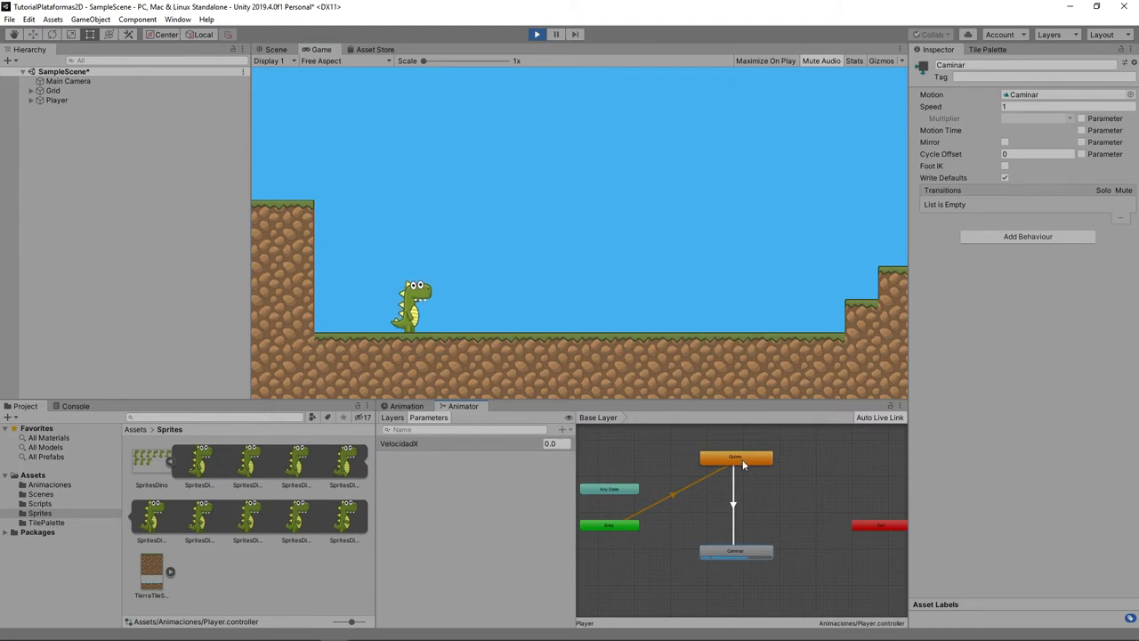
scroll(605, 534, up, 1)
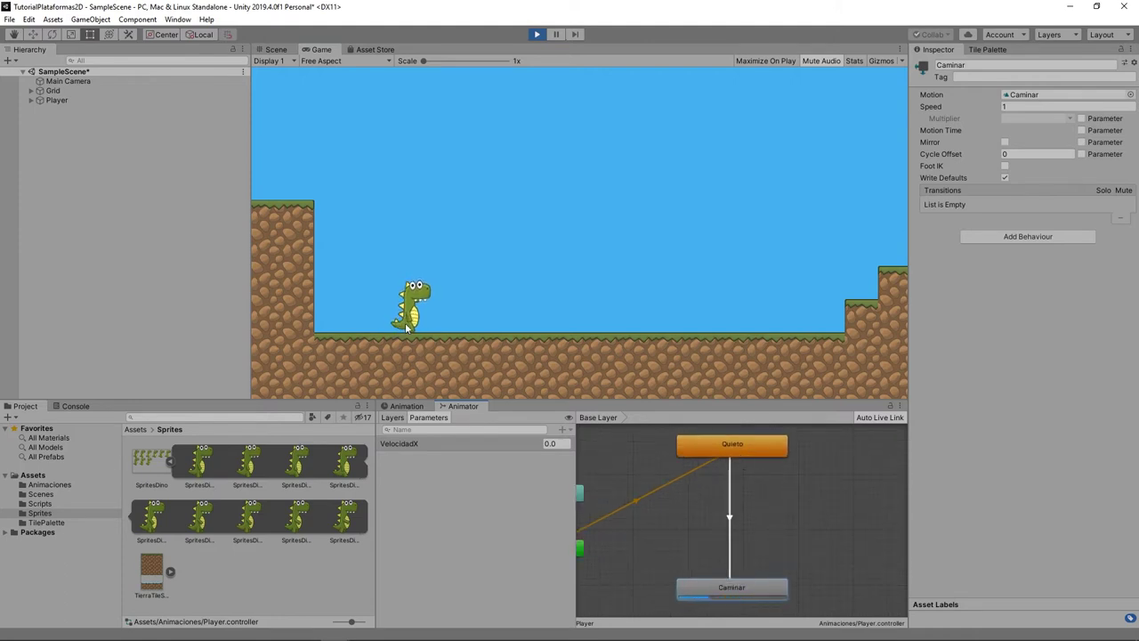
click(537, 34)
scroll(749, 467, up, 2)
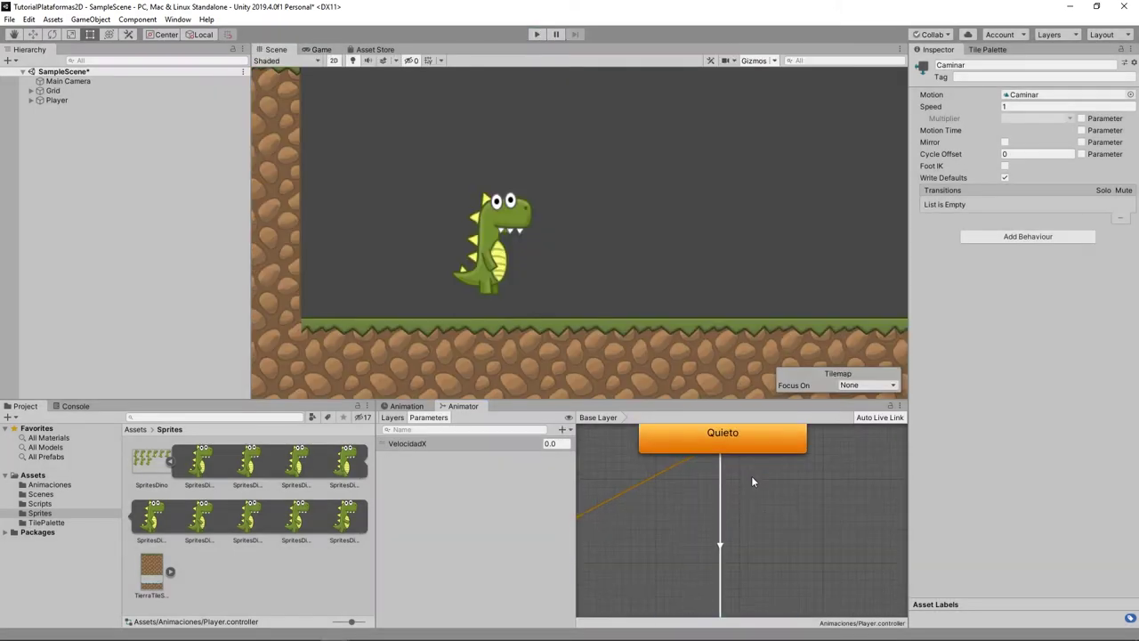
On the Quieto→Caminar transition, turn off Has Exit Time and set duration to 0.01
click(721, 547)
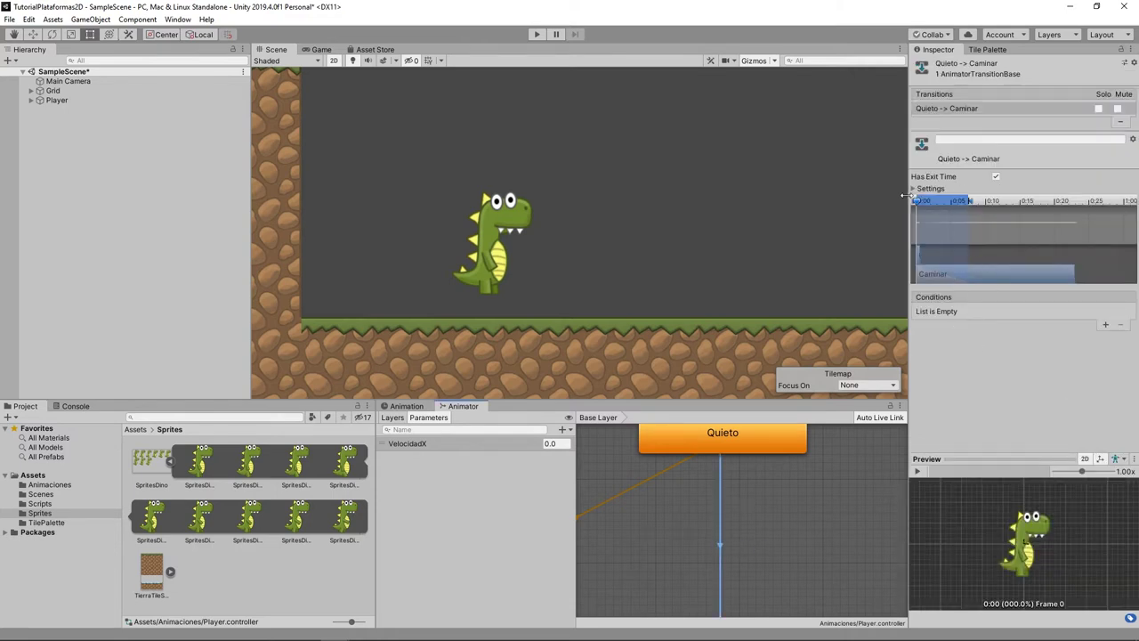
click(913, 188)
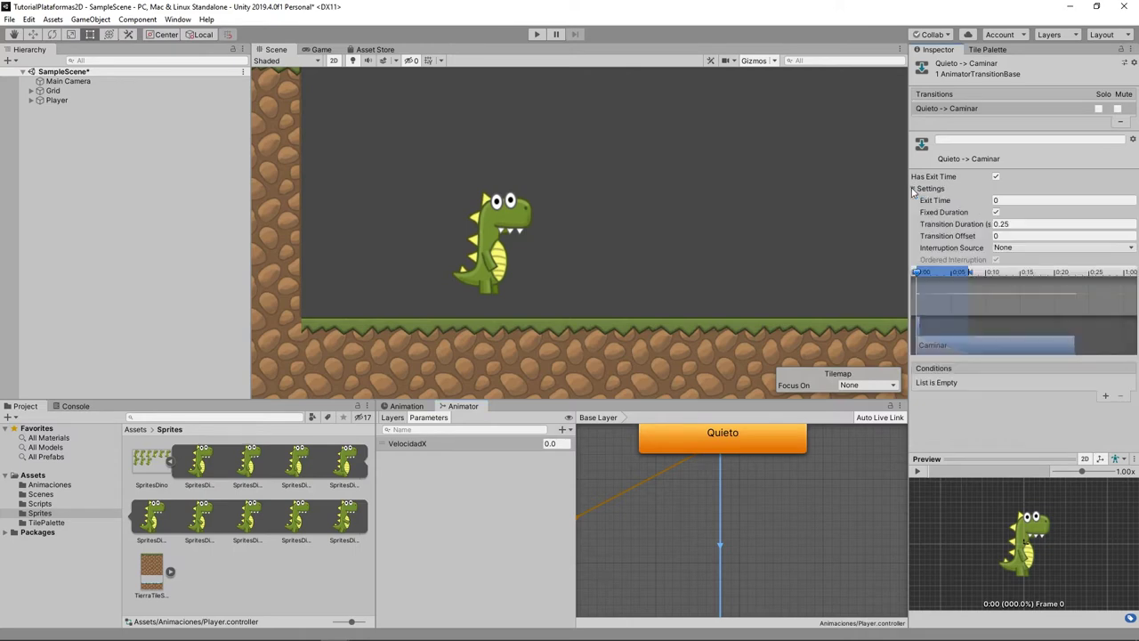
click(1006, 194)
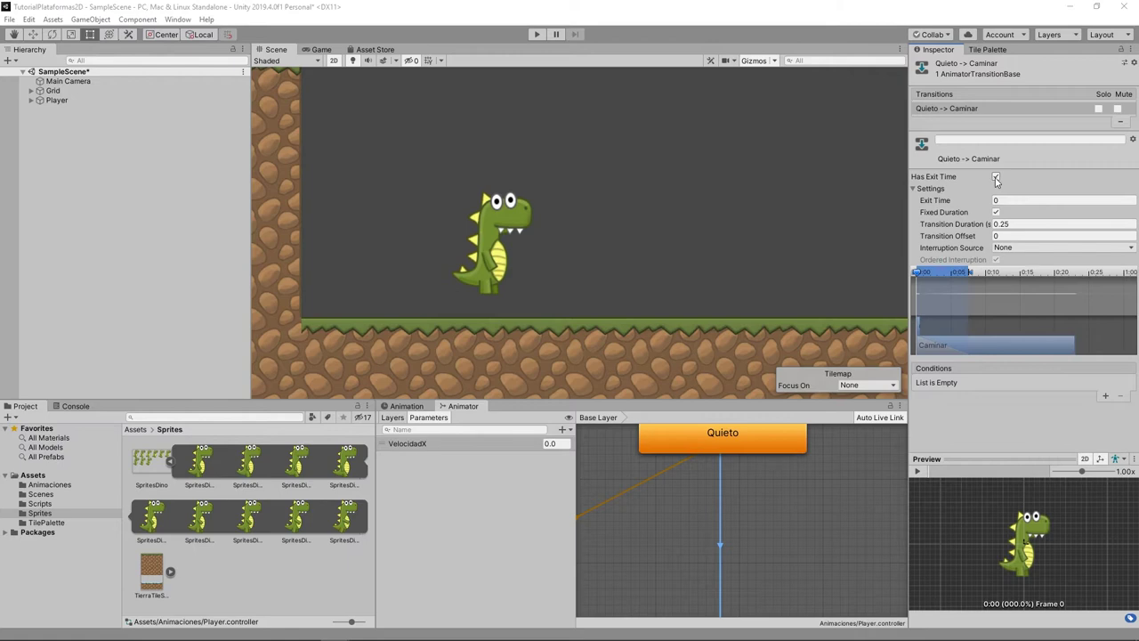
click(996, 177)
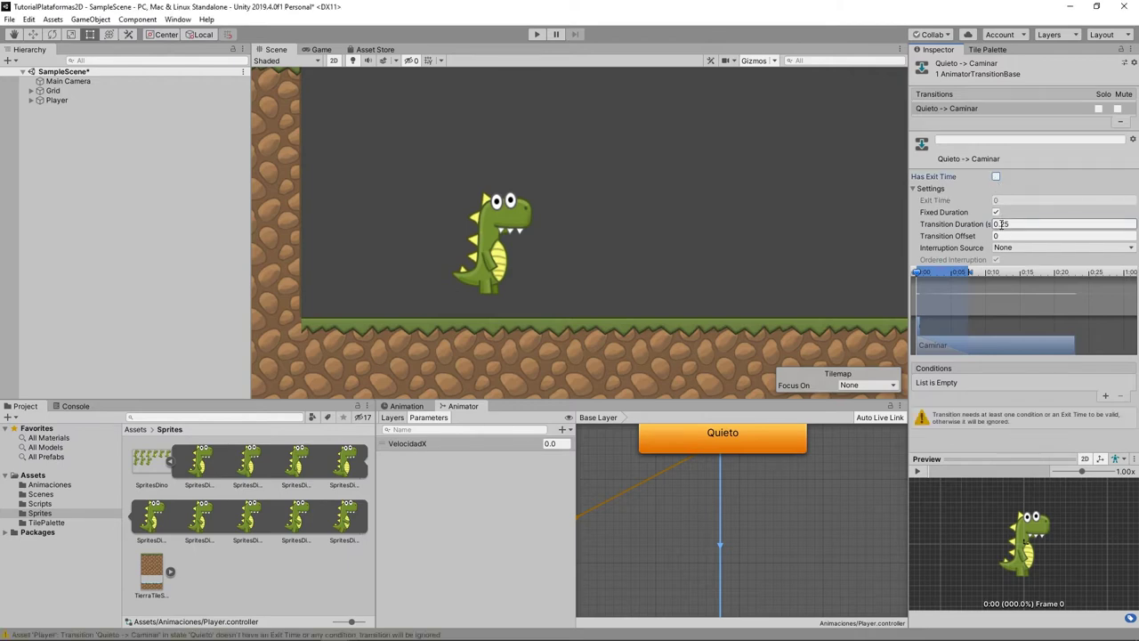
click(1001, 223)
text(0.01)
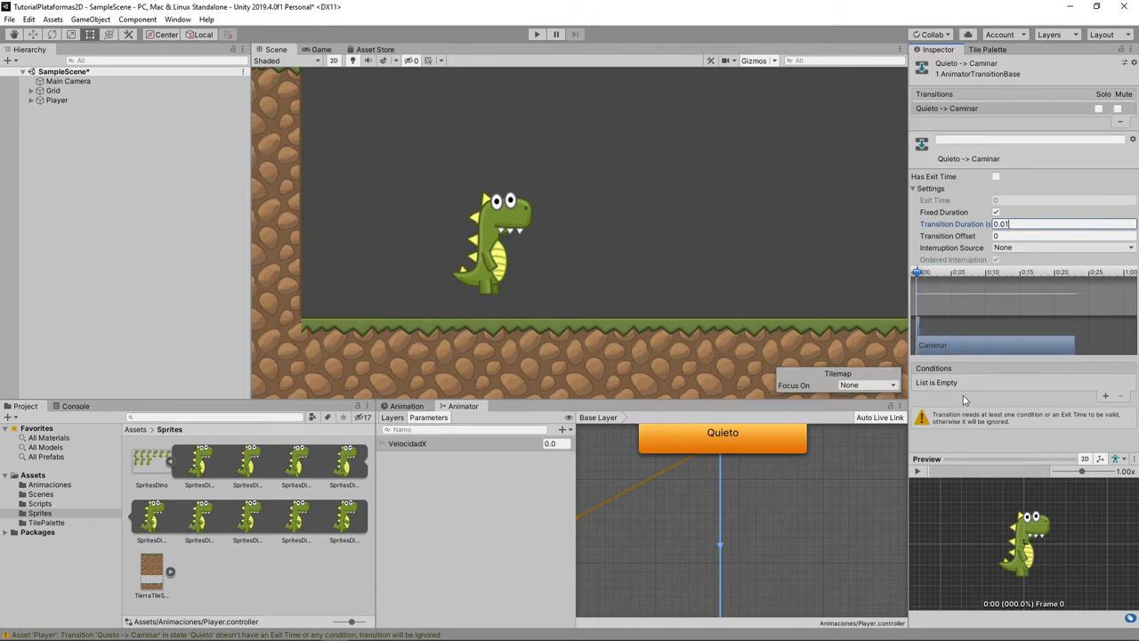
Add the condition VelocidadX Greater 0.1, then run the game to test
click(1105, 396)
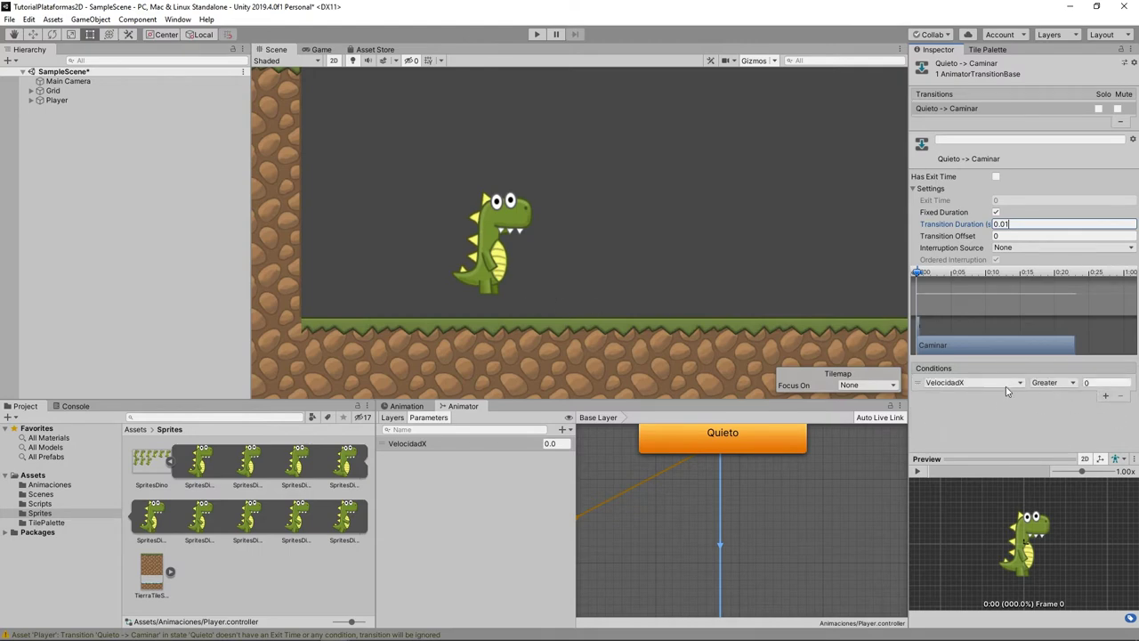
click(1103, 383)
text(.1)
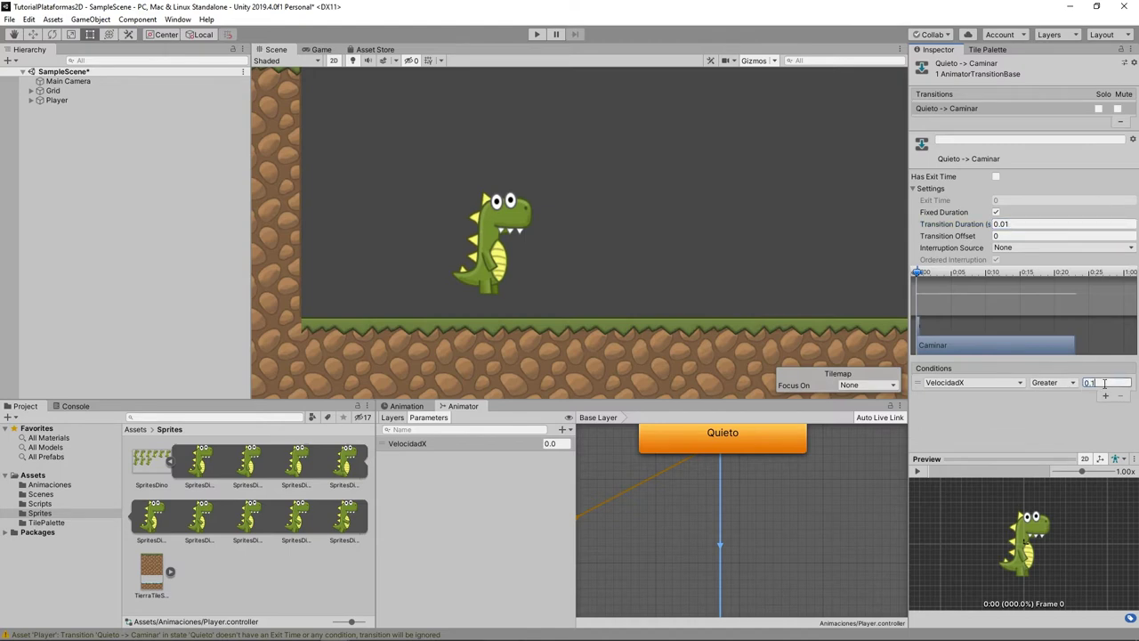
click(797, 505)
click(756, 457)
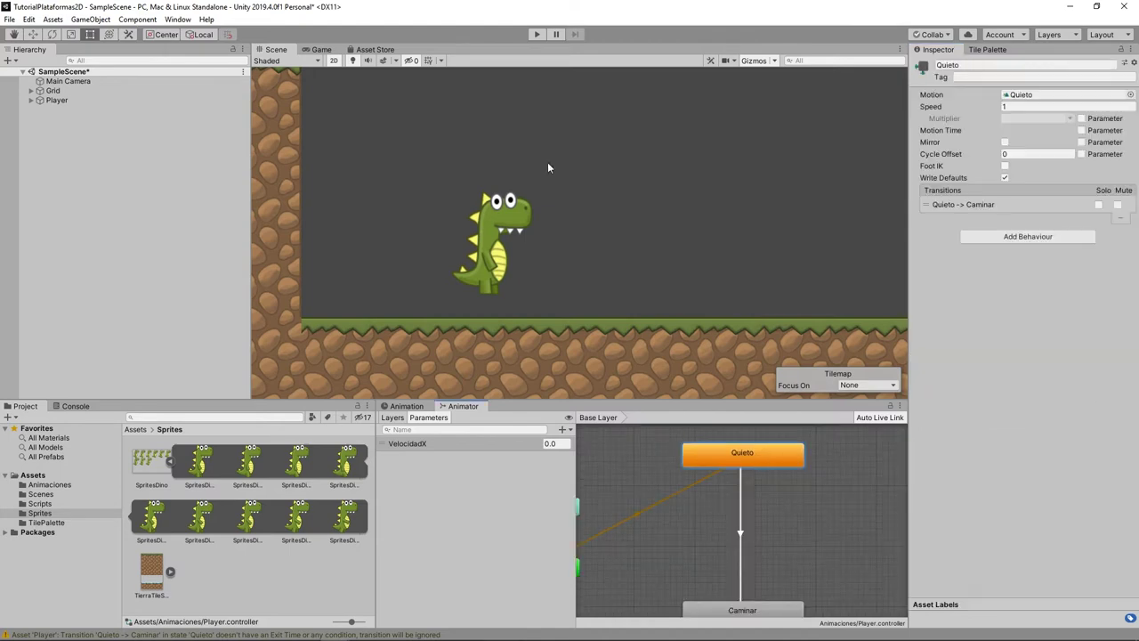
click(537, 34)
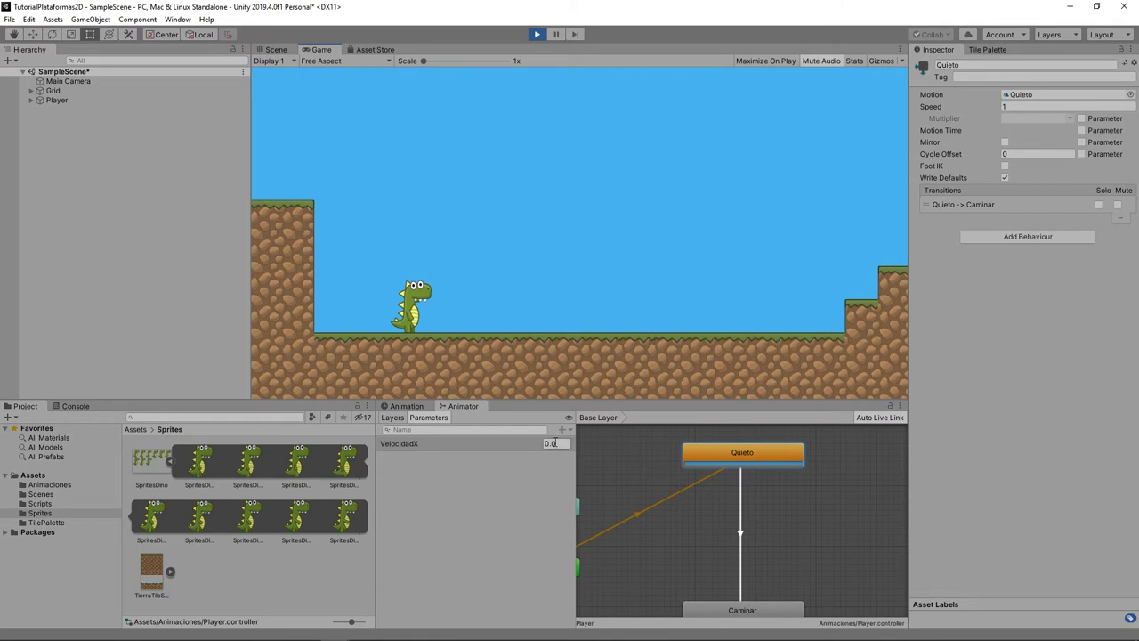
Stop the game, create a transition from Caminar back to Quieto, and tidy the node position
click(539, 34)
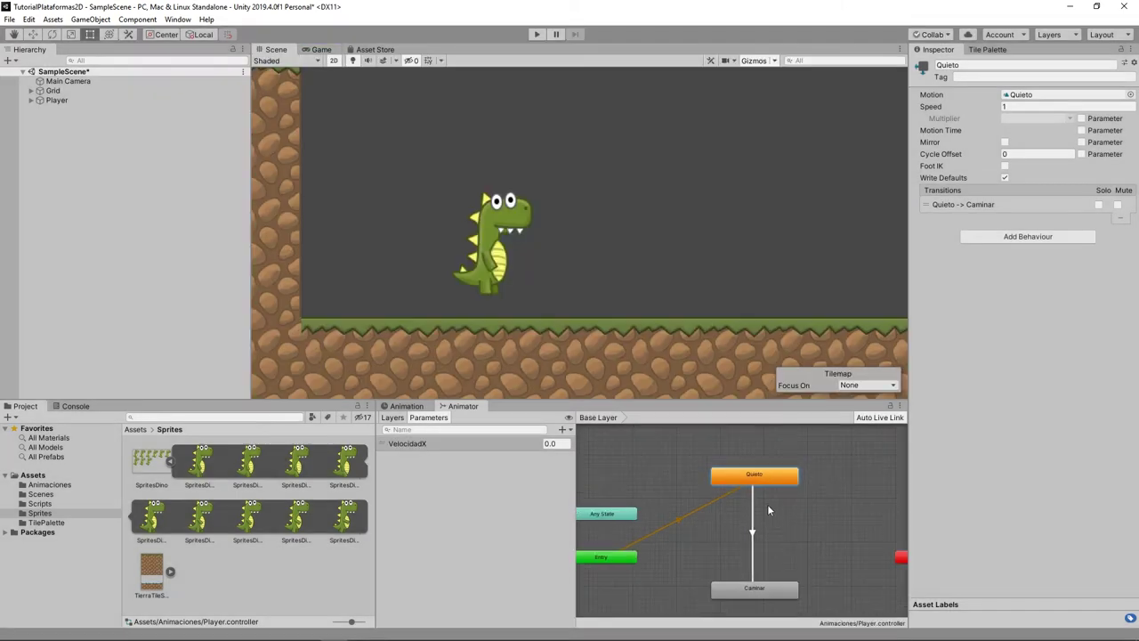
click(783, 607)
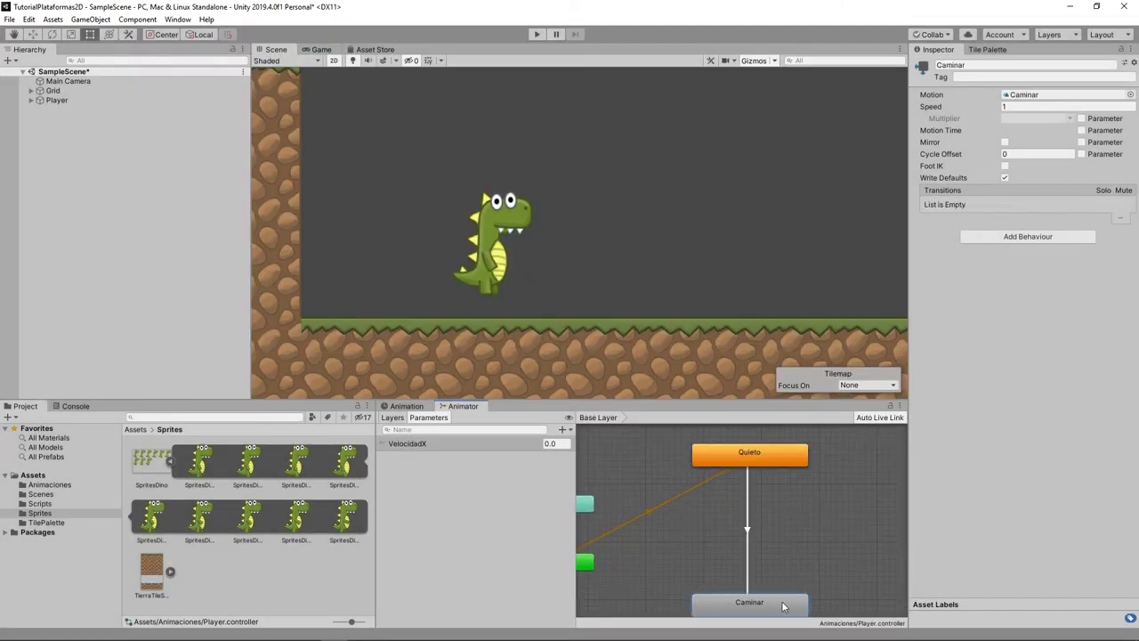
right_click(784, 607)
click(792, 540)
click(757, 458)
scroll(781, 541, up, 2)
scroll(782, 541, down, 3)
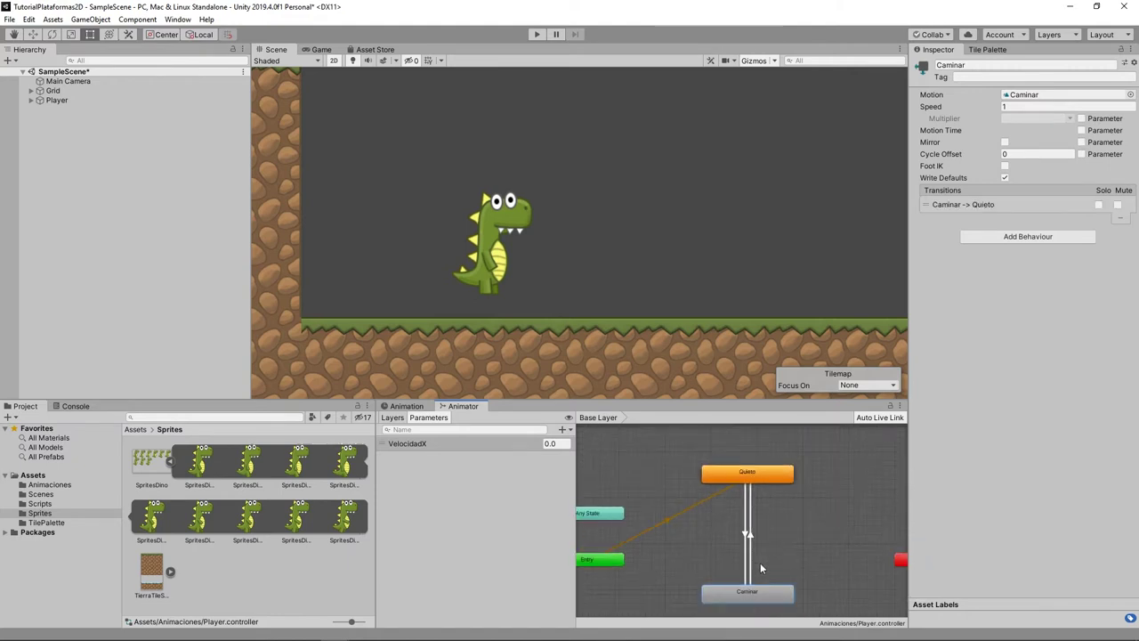
drag(758, 592, 757, 560)
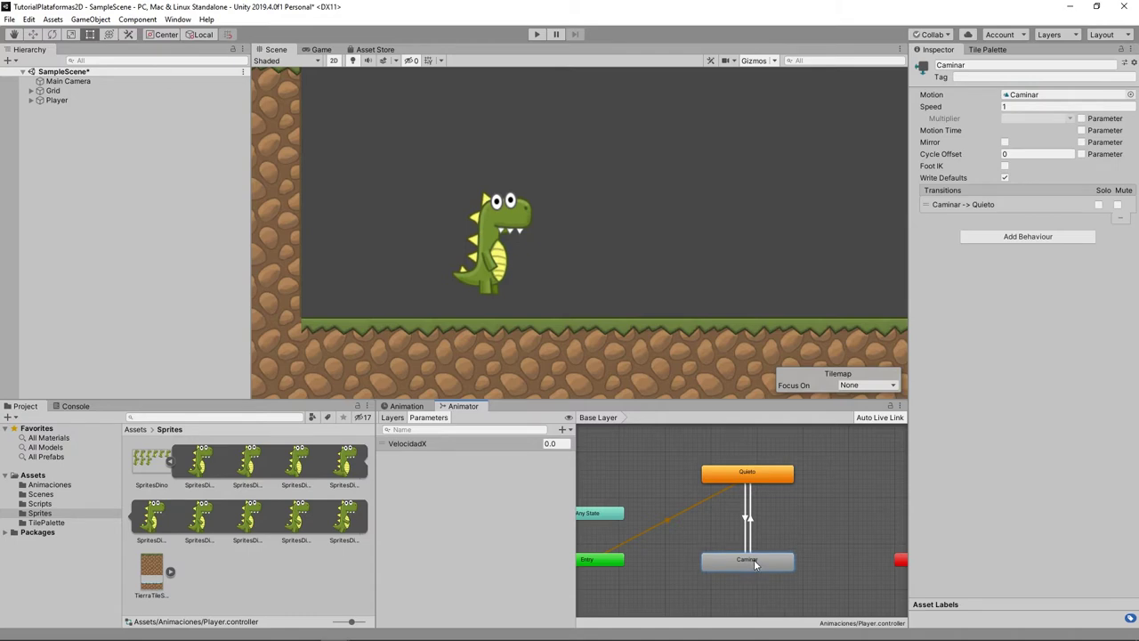
On the Caminar→Quieto transition, disable Has Exit Time and set duration to 0.01
click(751, 525)
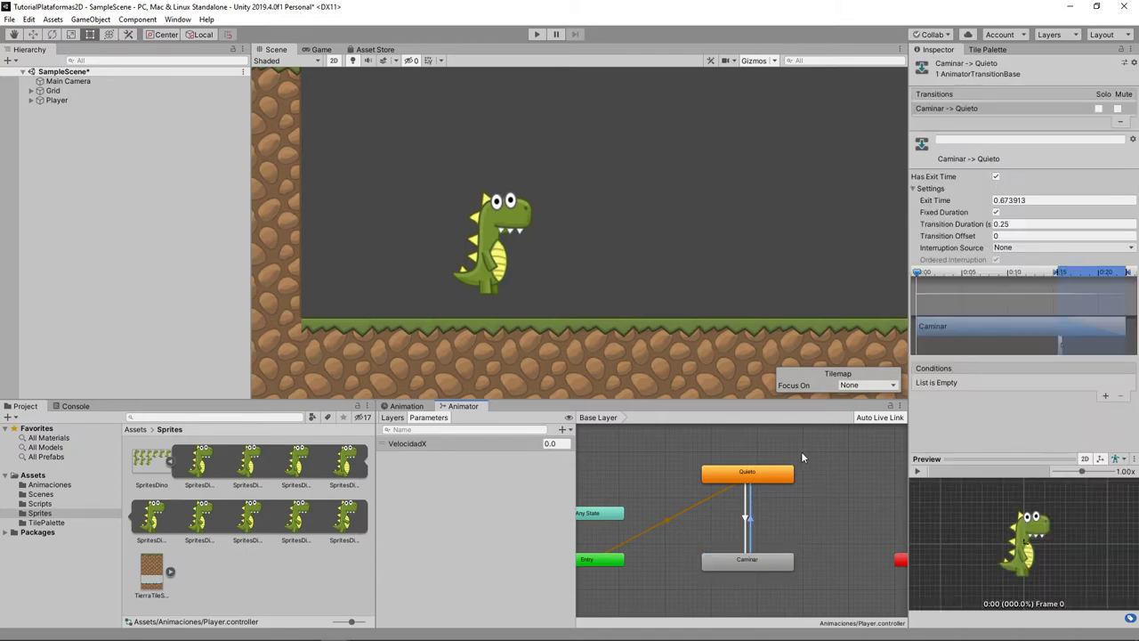
click(996, 176)
click(1058, 224)
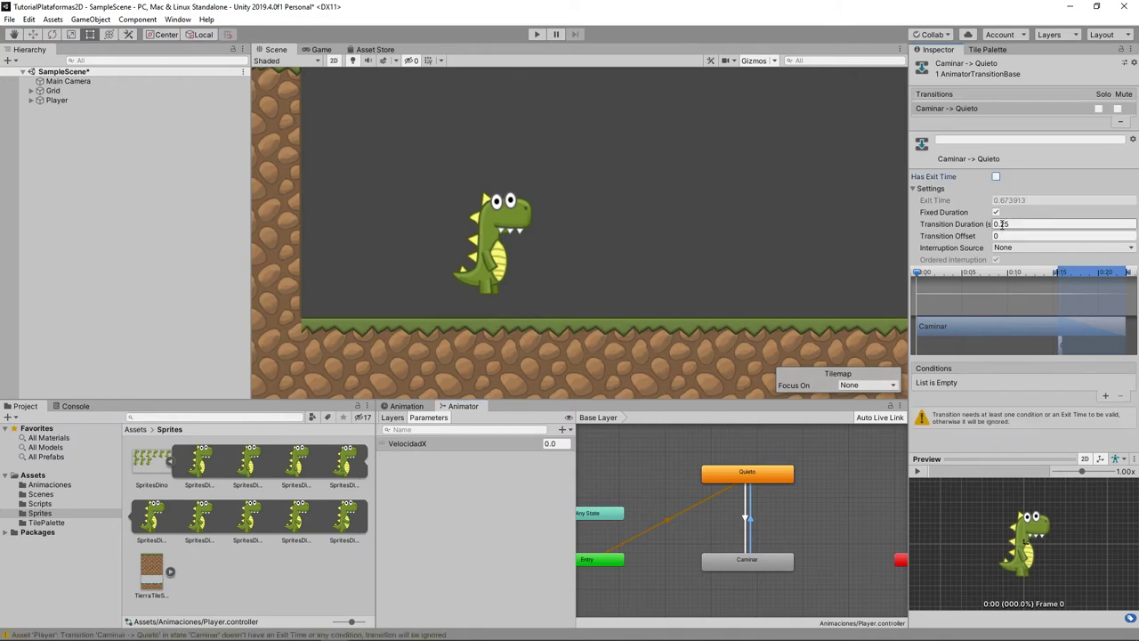
text(0.01)
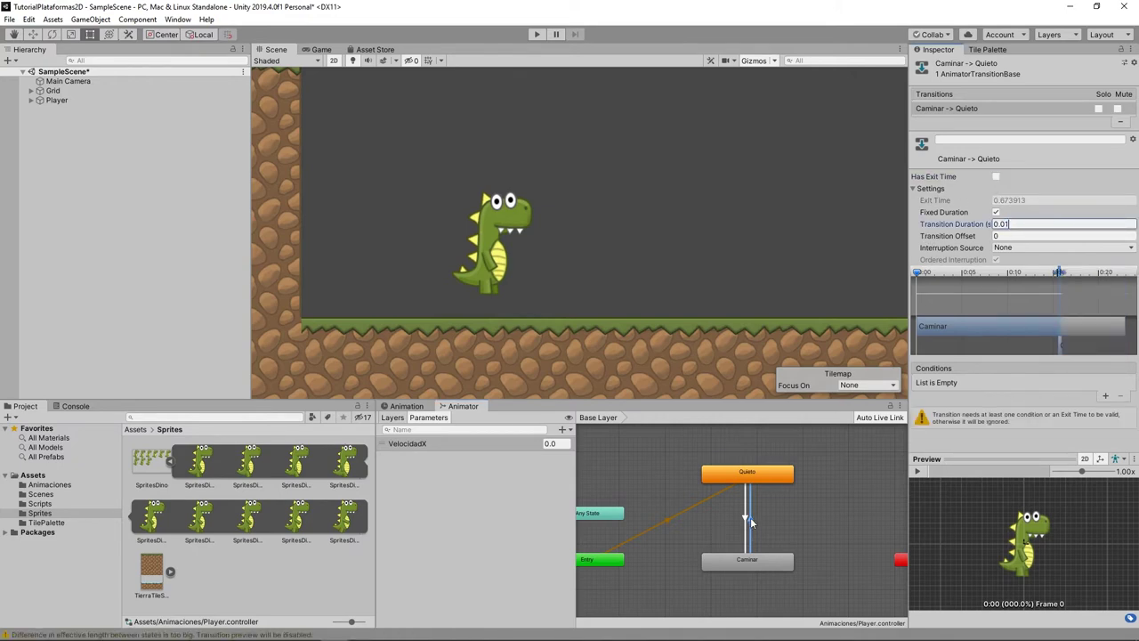
key(Return)
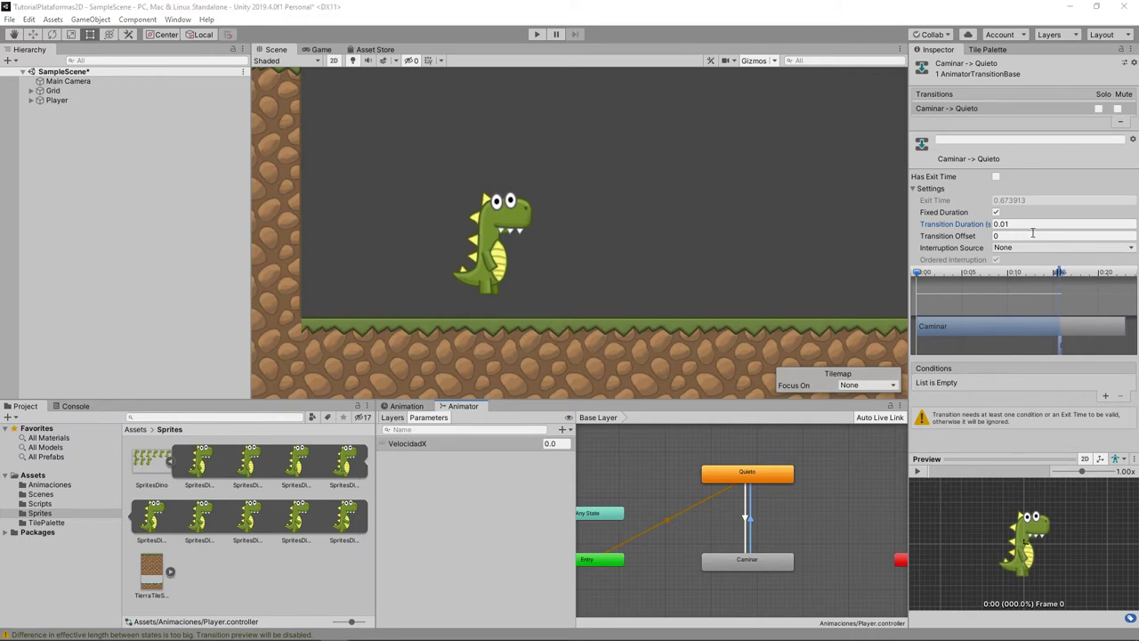
Add the condition VelocidadX Less 0.1 and start the game to test
click(1105, 395)
click(1056, 408)
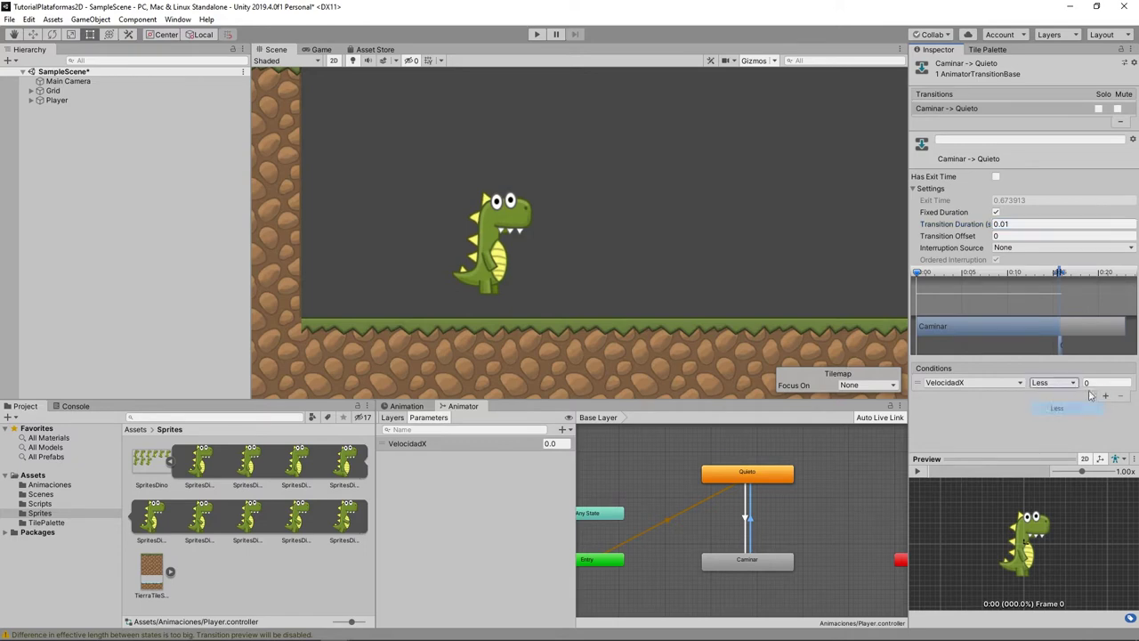
click(1102, 382)
click(537, 35)
Restart the game and walk the dino right and left, then make it jump
click(538, 35)
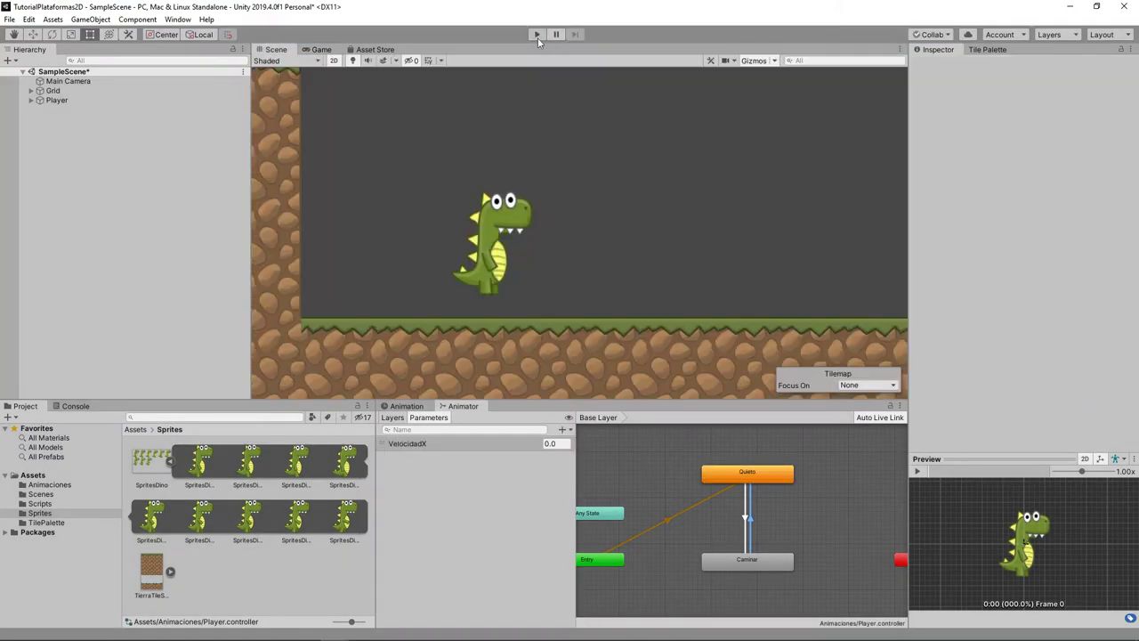
click(538, 35)
key(Right)
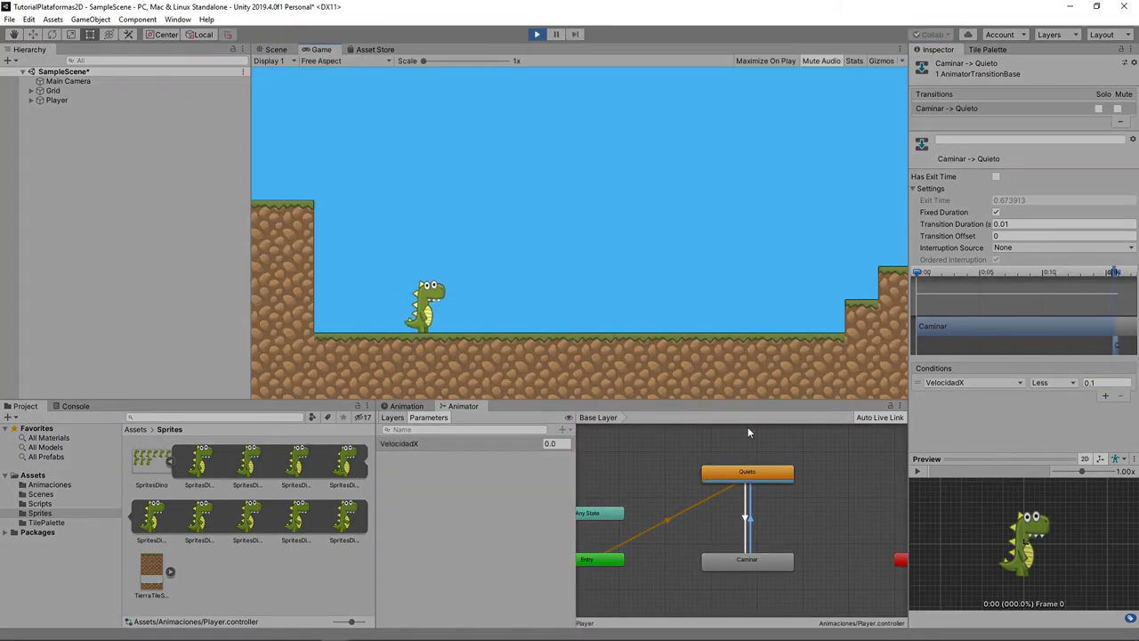
key(Left)
key(space)
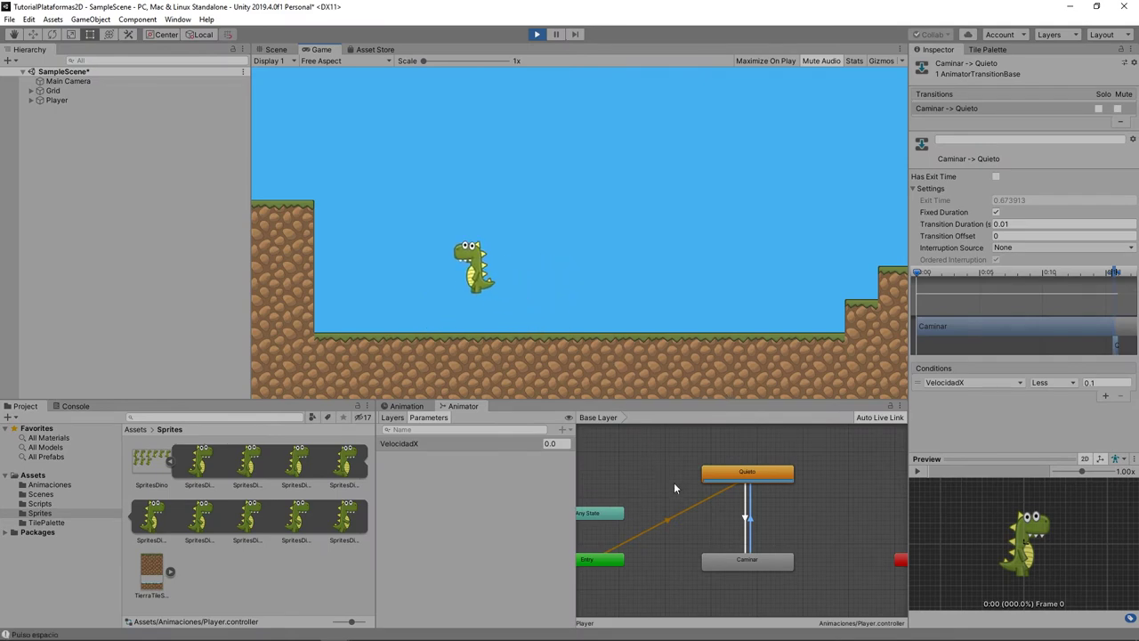
Stop the game and open the PlayerController script from the Scripts folder
click(538, 34)
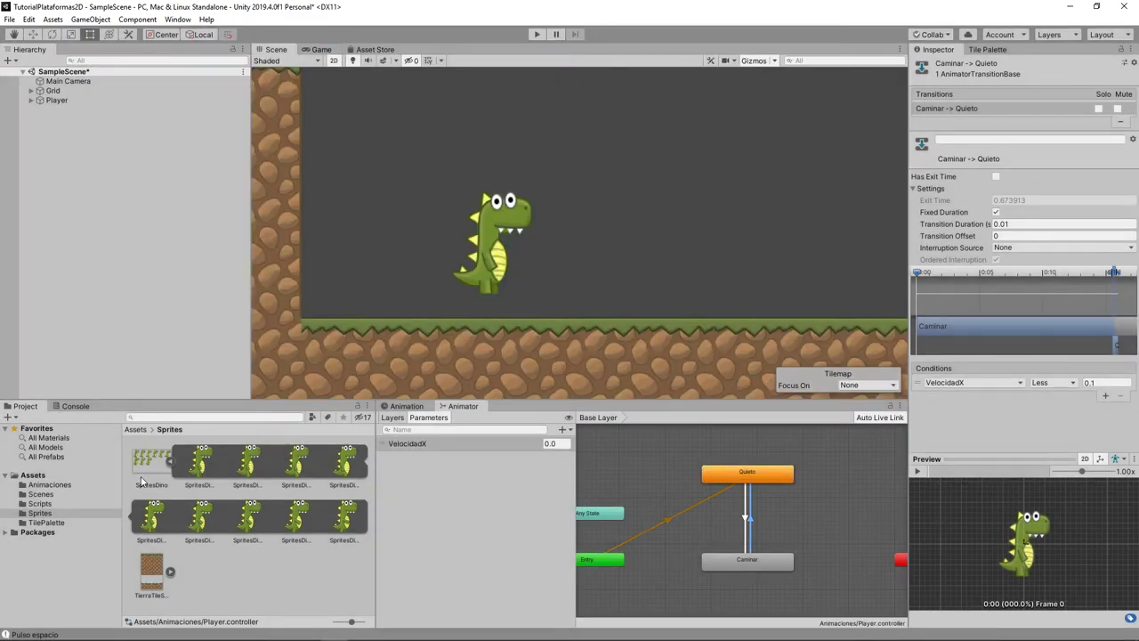
click(40, 503)
click(195, 473)
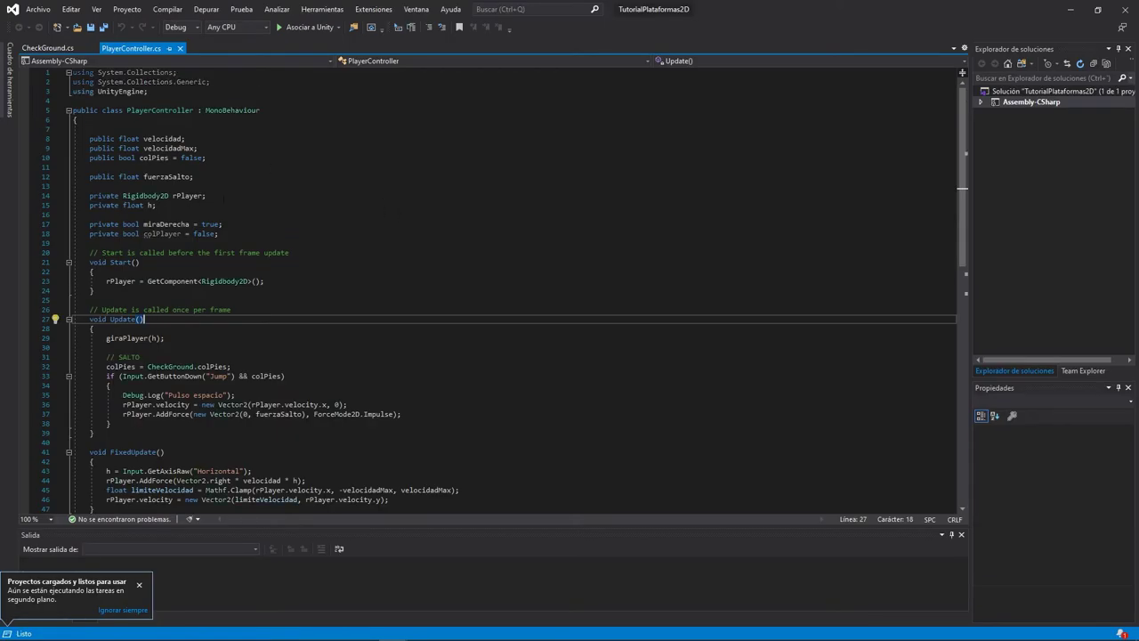
Declare a private Animator field named aPlayer below the rPlayer field
click(224, 198)
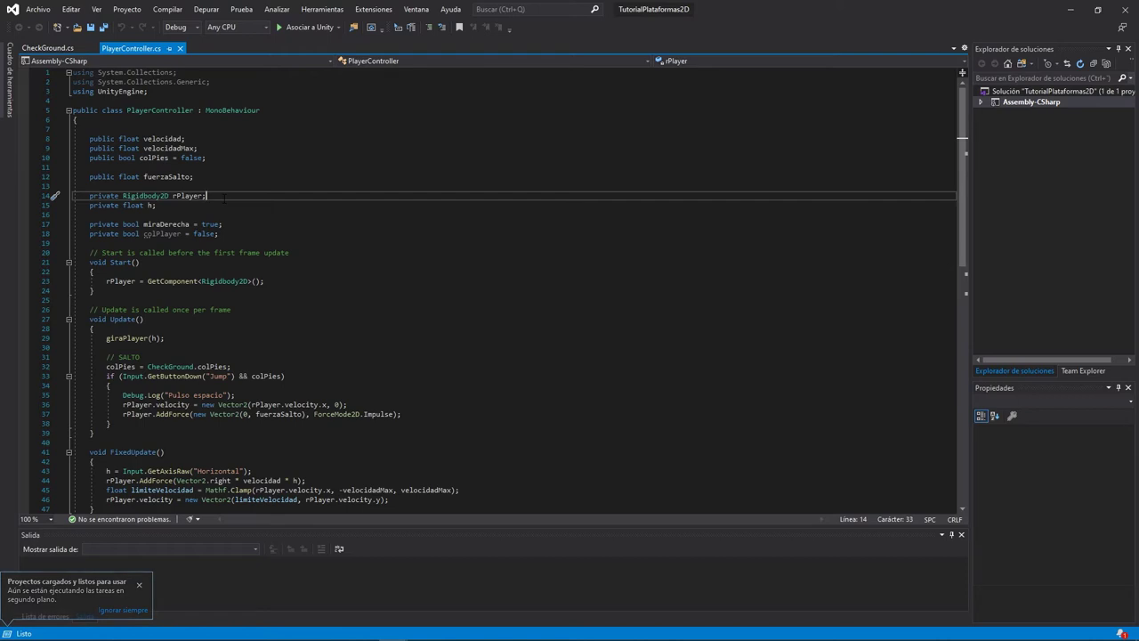
key(Return)
text(private)
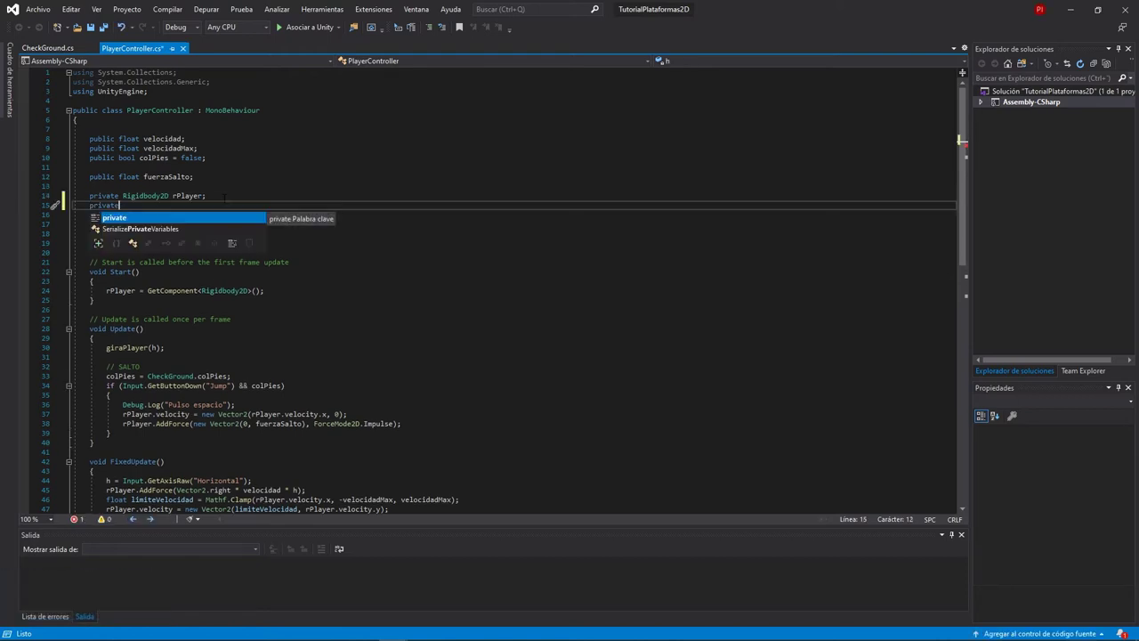
text( animator a)
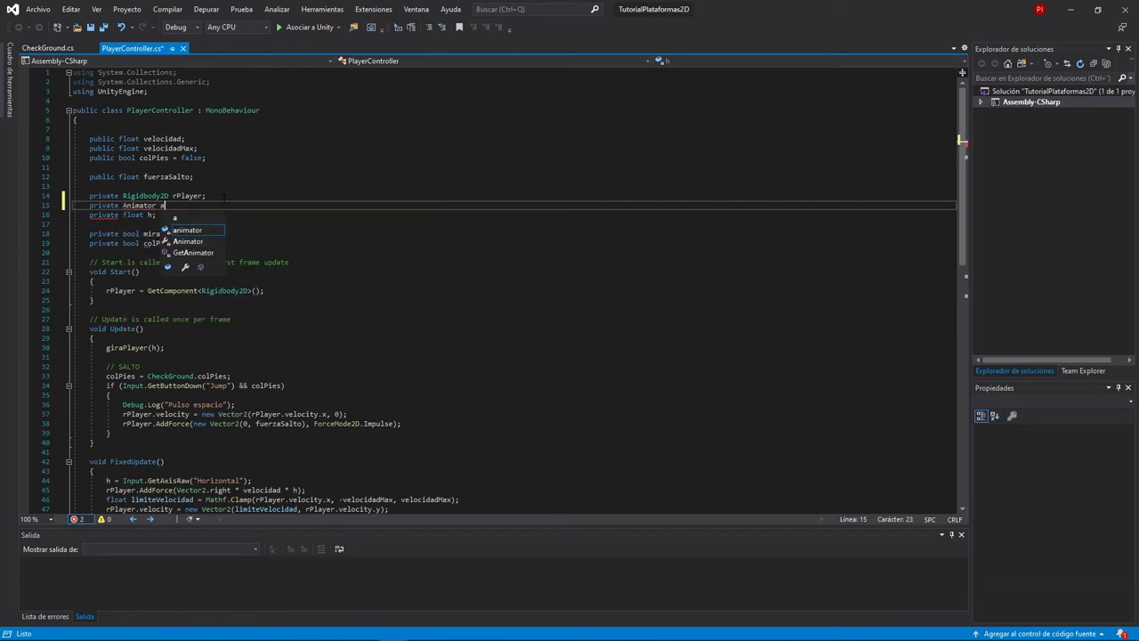
text(Player)
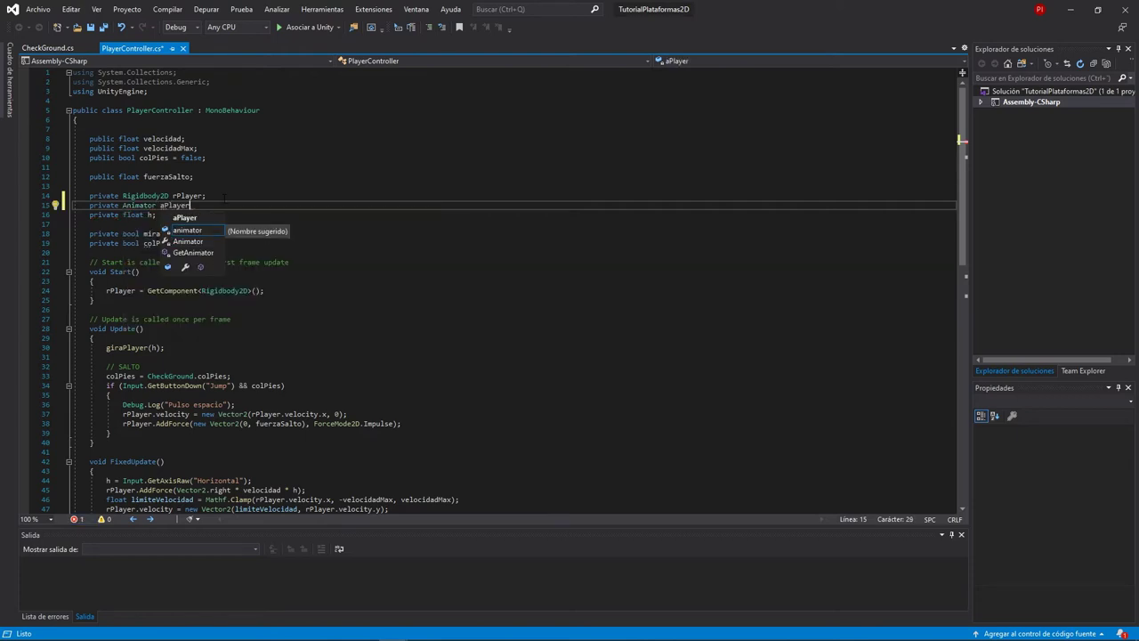
text(;)
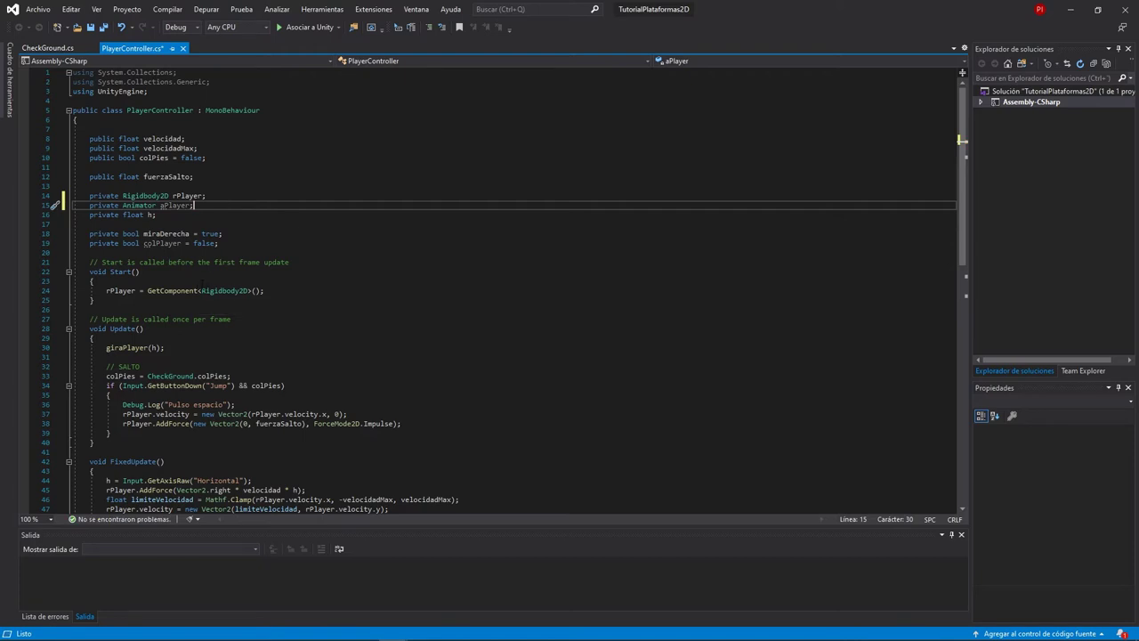
In Update, add aPlayer.SetFloat("VelocidadX", Mathf.Abs(rPlayer.velocity.x)); and fix the closing parenthesis
scroll(201, 283, down, 4)
click(107, 242)
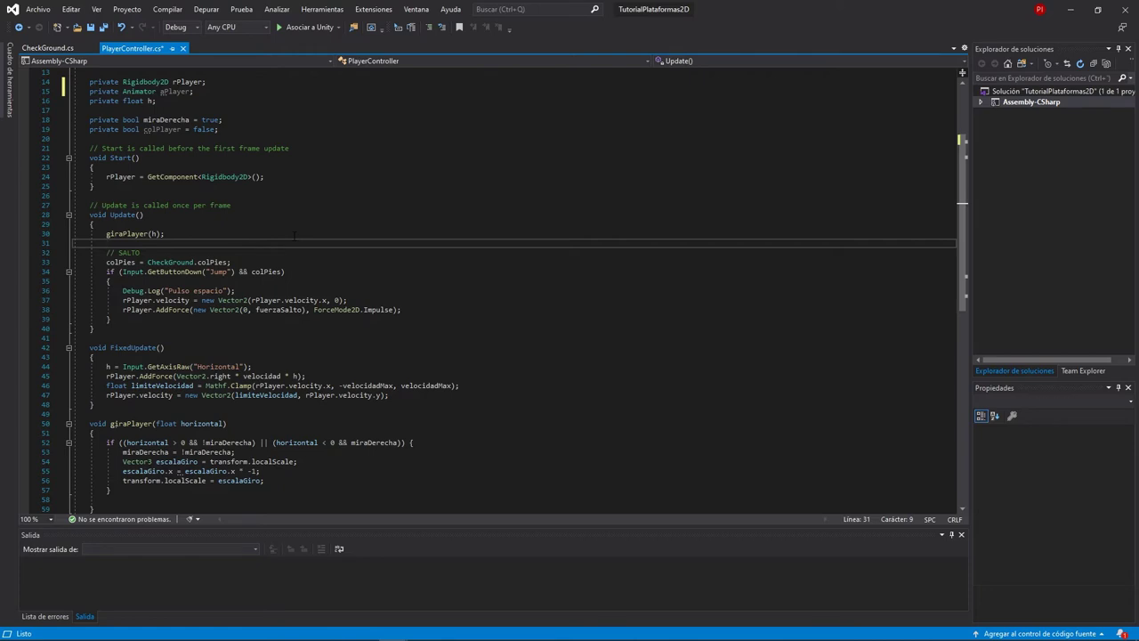
text(aPlayer.s)
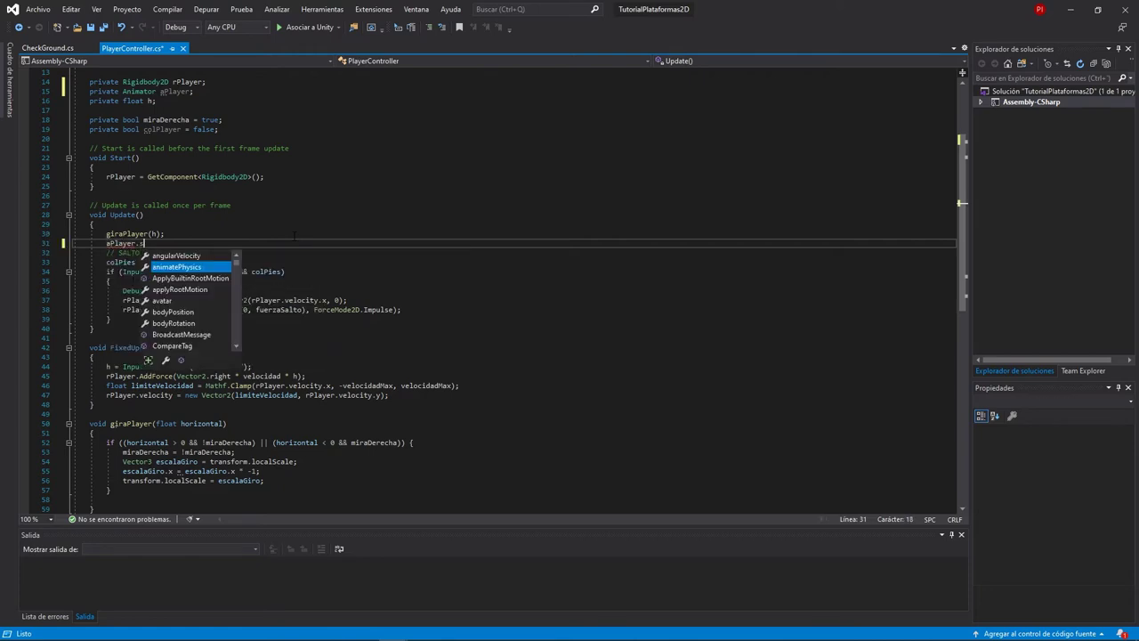
text(etFloat)
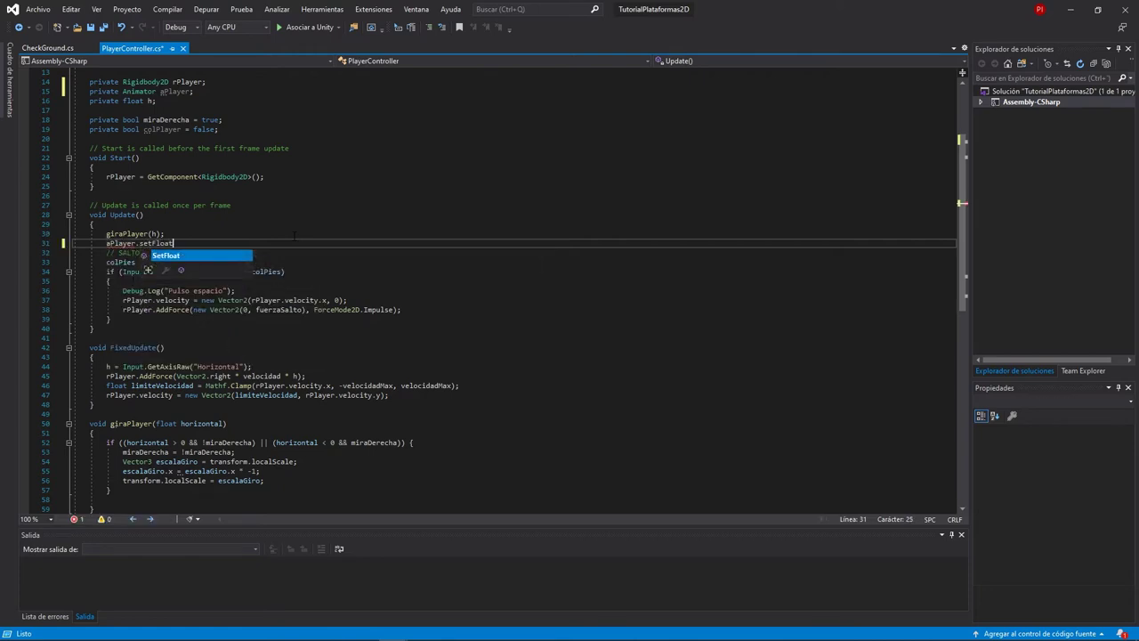
key(Tab)
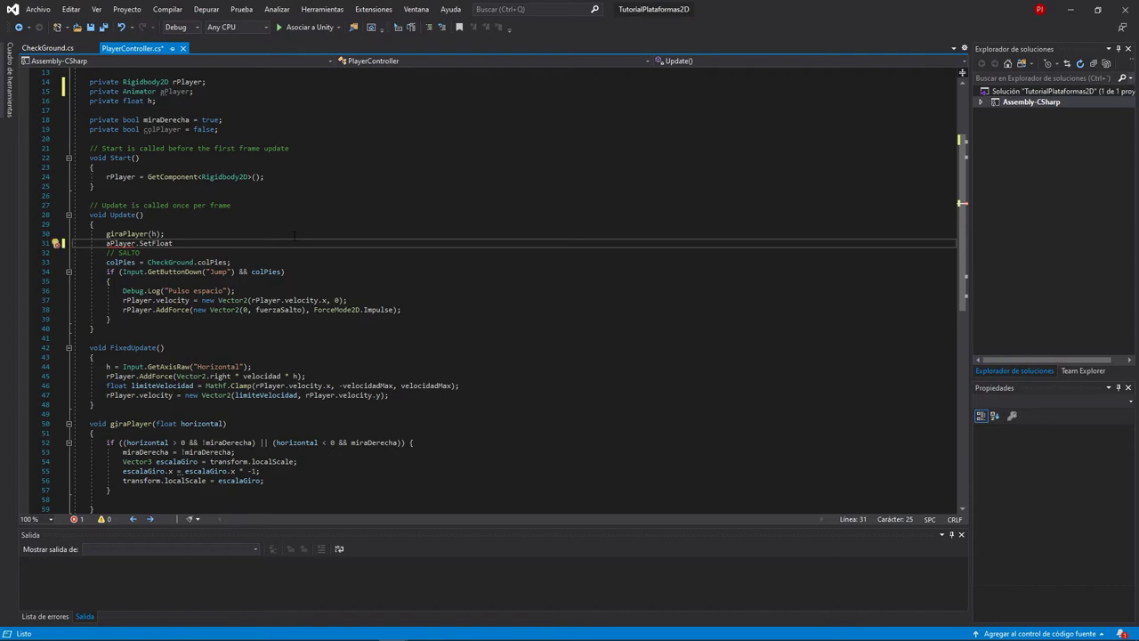
text(("V)
text(elocid)
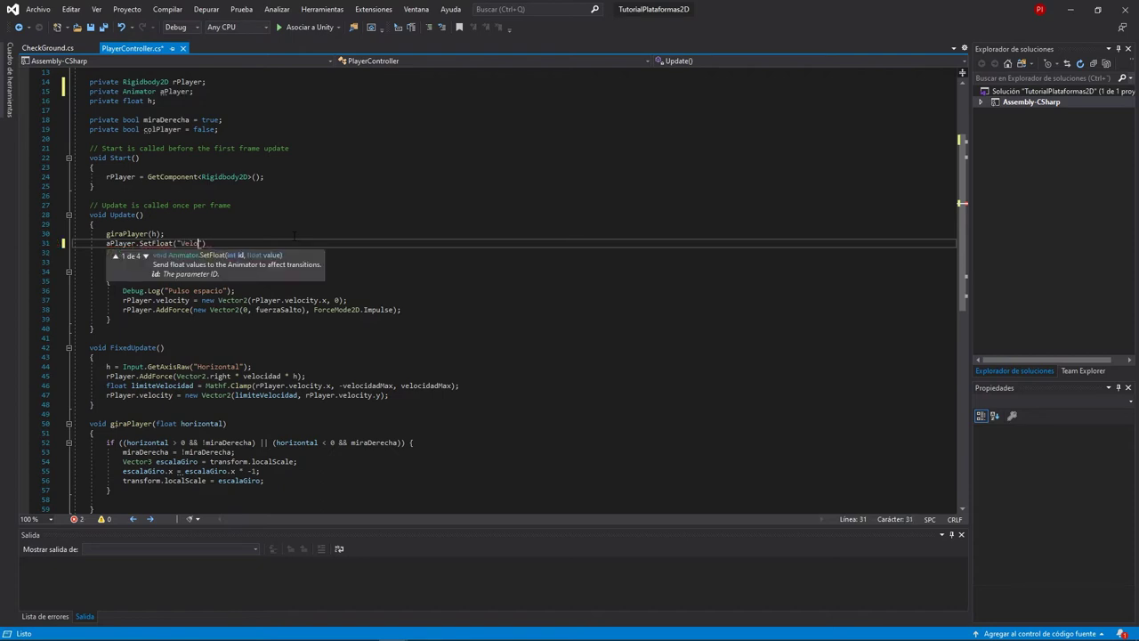
text(adX", Ma)
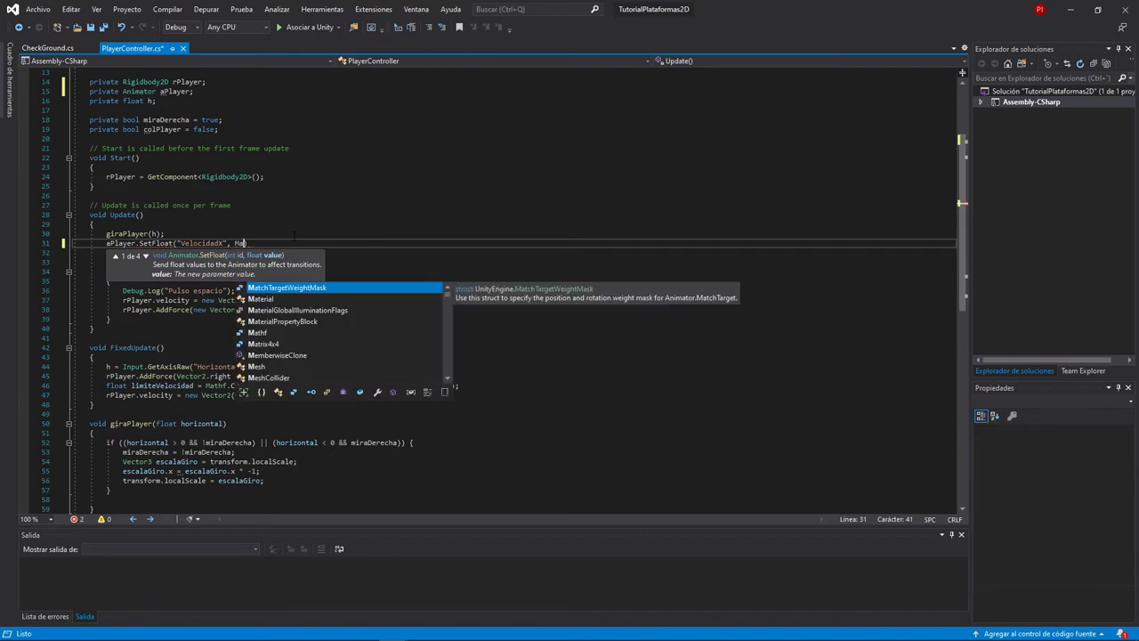
text(thf.Ab)
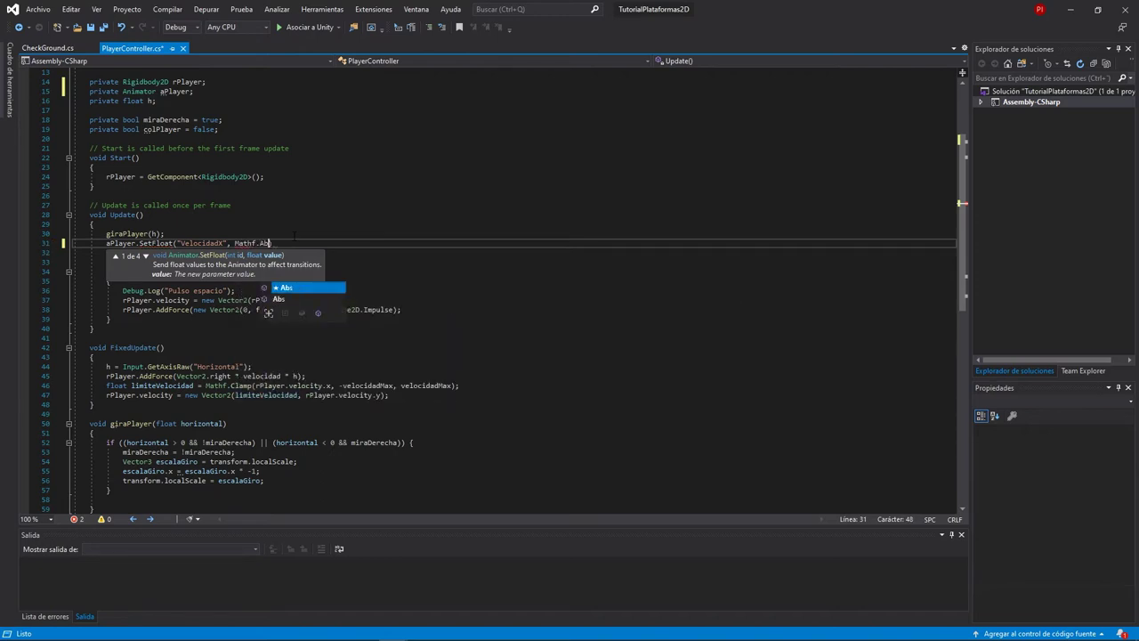
text(s()
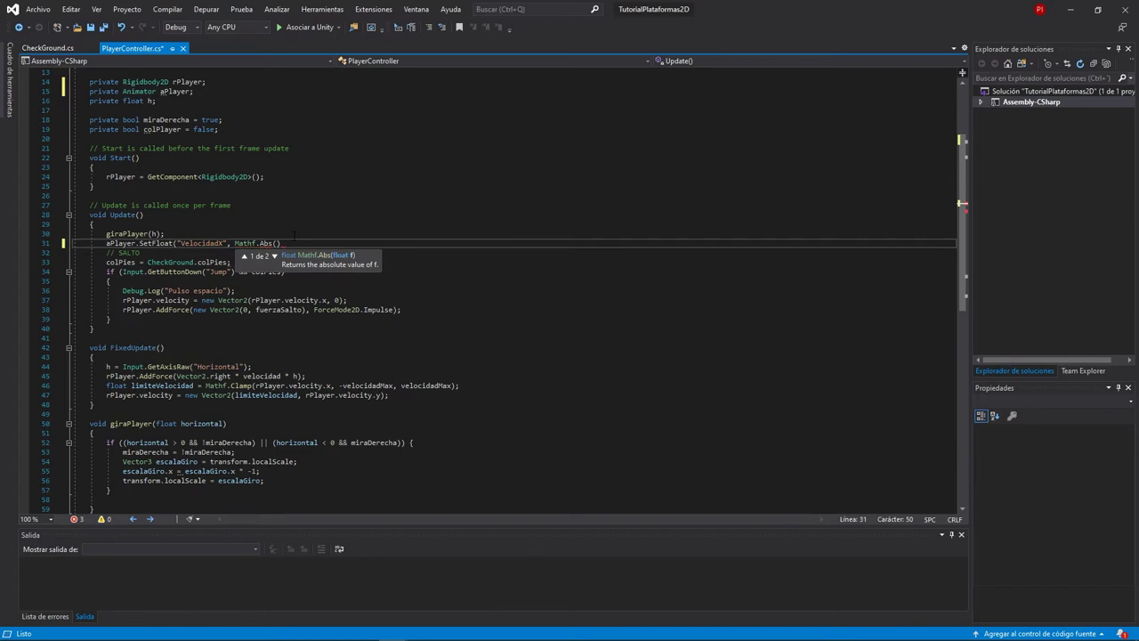
text(rplayer)
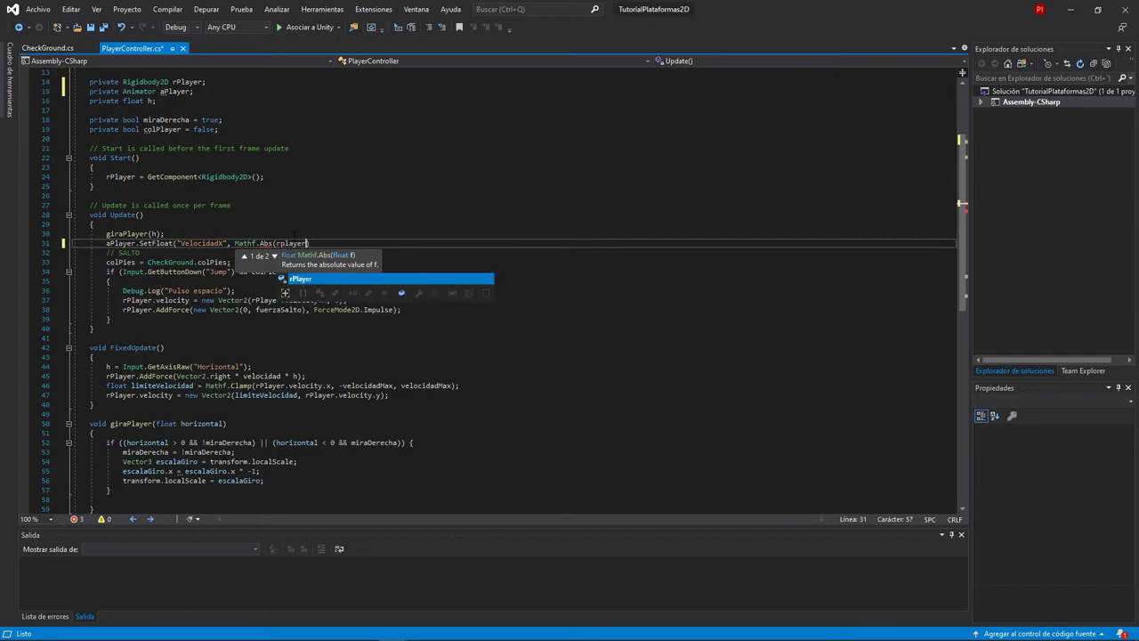
key(Tab)
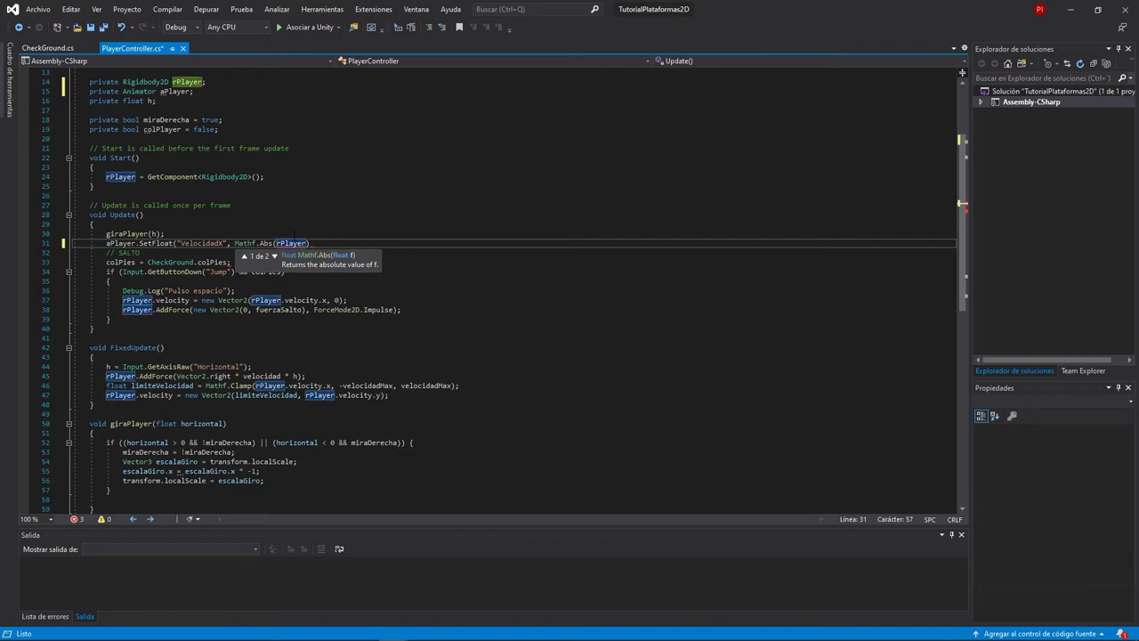
text(.velocity)
key(Tab)
text(.x)
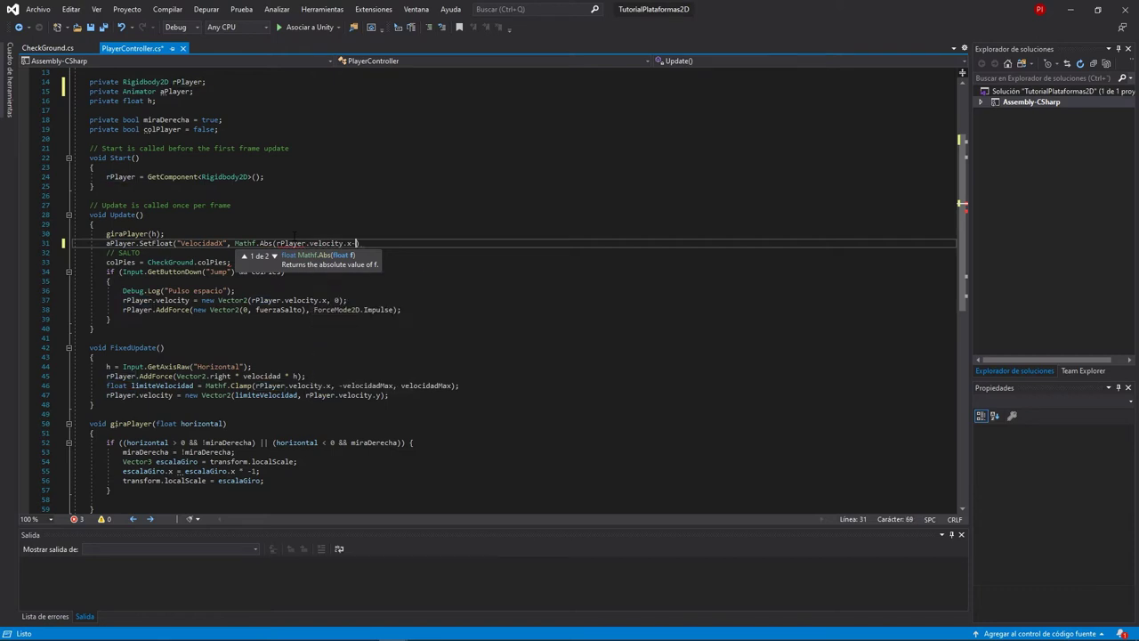
text());)
key(ctrl+s)
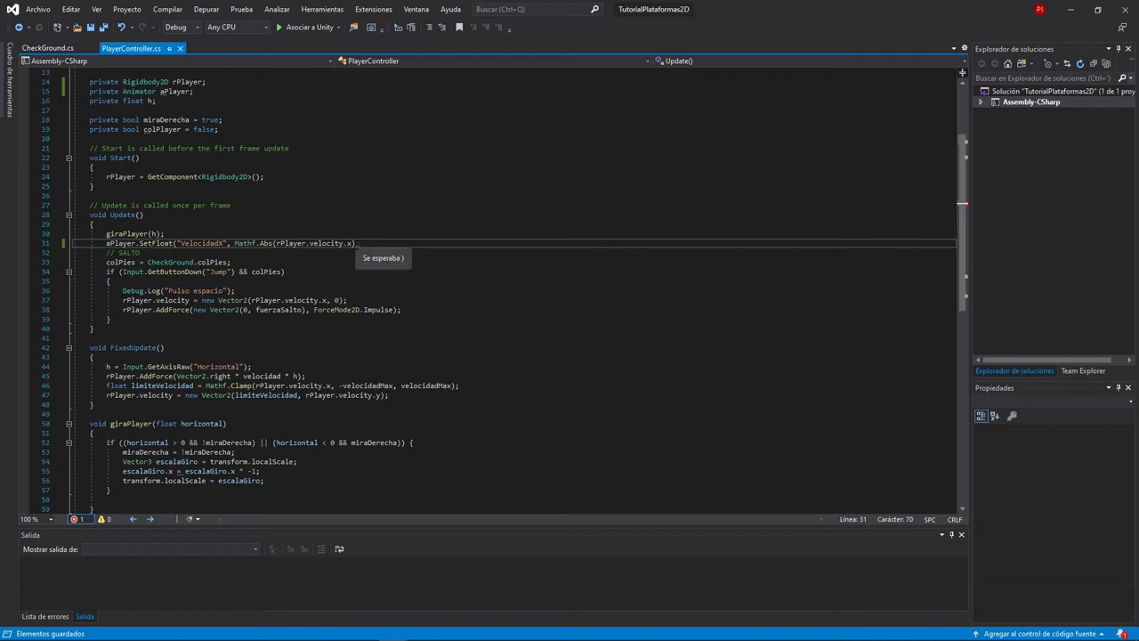
click(357, 243)
text();)
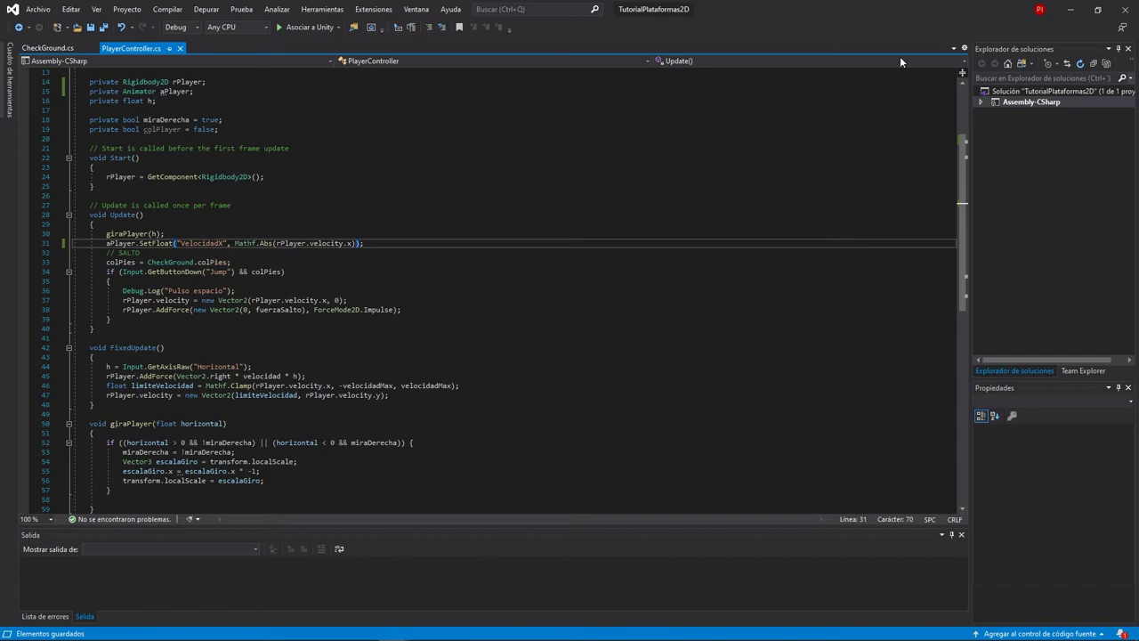
Play the game with Player selected, move the dino left and right, and watch VelocidadX
click(1071, 10)
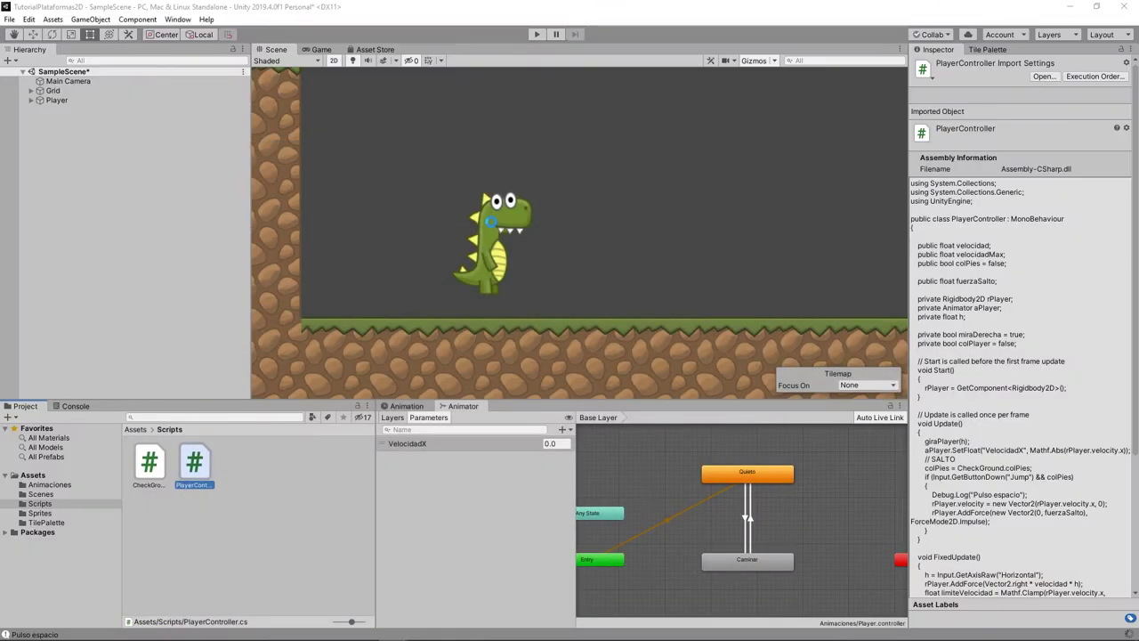
click(537, 34)
click(79, 101)
click(594, 381)
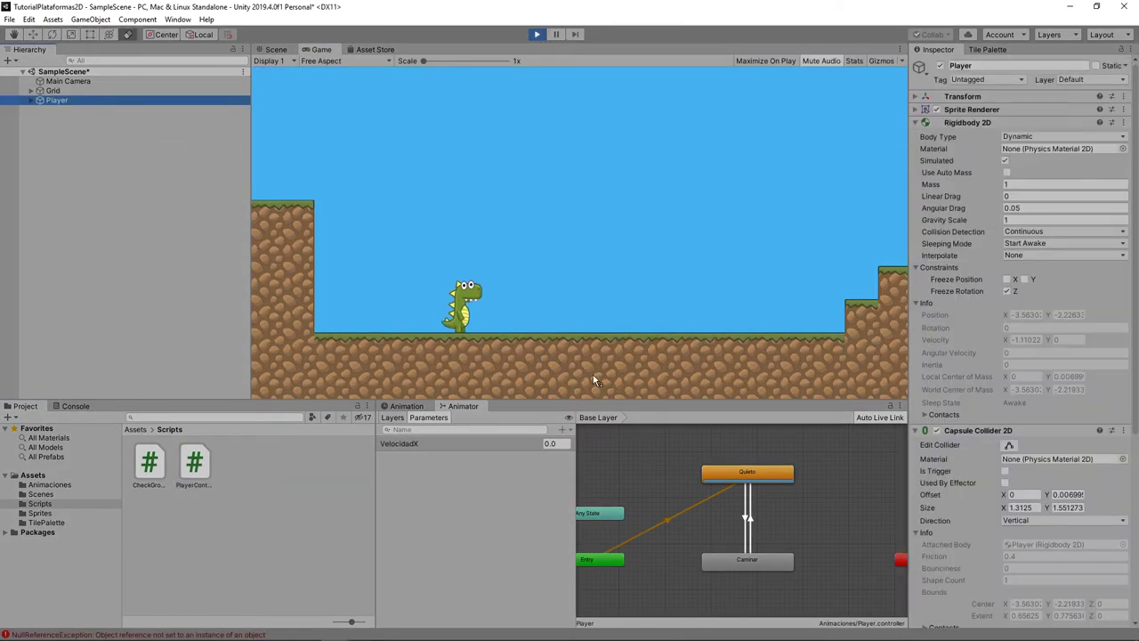
click(485, 363)
key(Right)
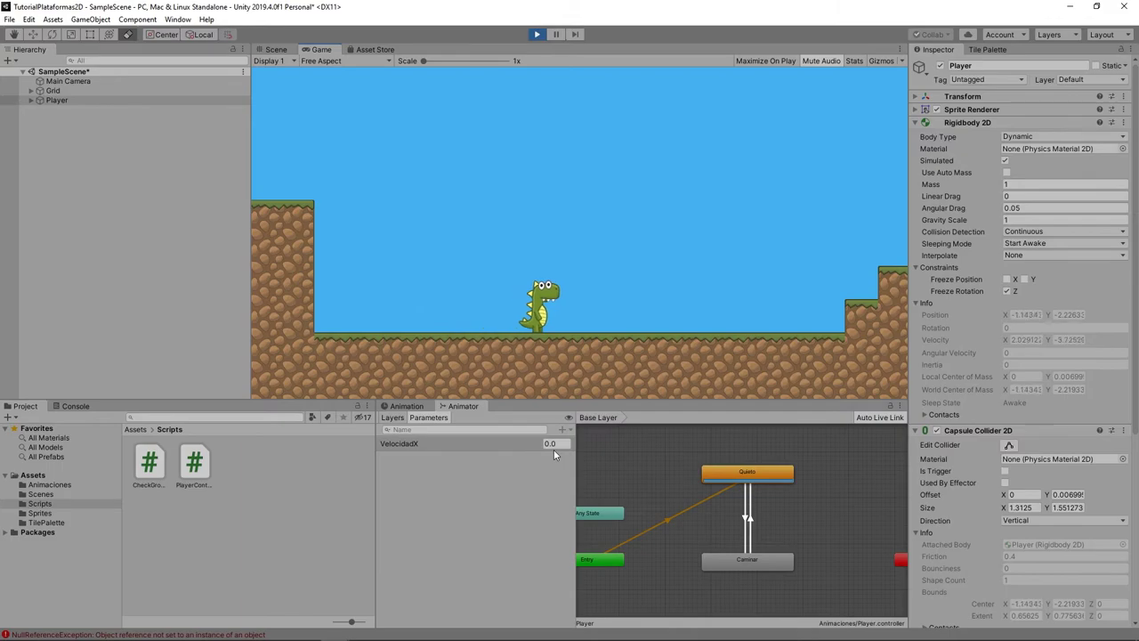
key(Left)
key(alt+Tab)
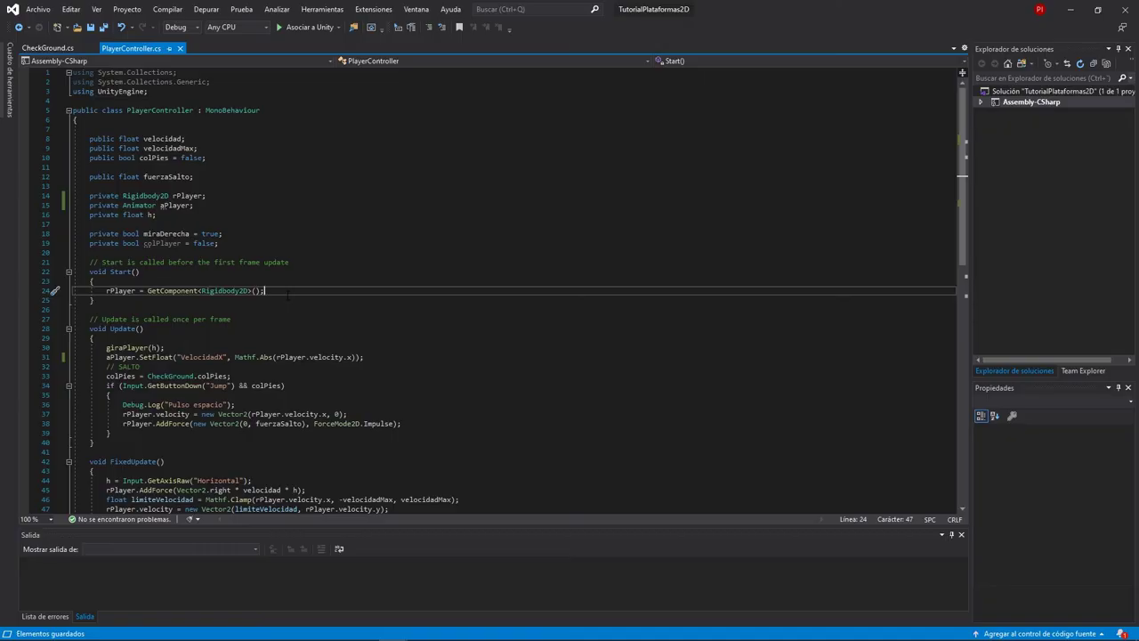
Duplicate the rPlayer GetComponent assignment onto a new line 25
key(Return)
key(Up)
key(shift+End)
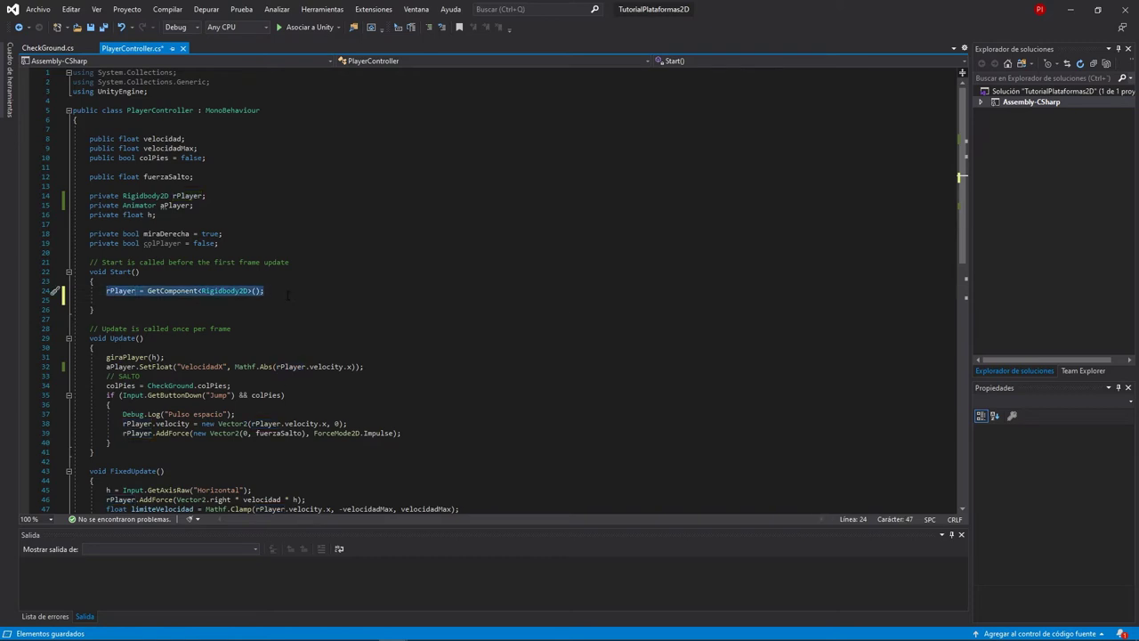
key(ctrl+c)
key(Down)
key(ctrl+v)
Change the copy to aPlayer = GetComponent<Animator>(); and save the script
key(Left)
key(Left)
key(Left)
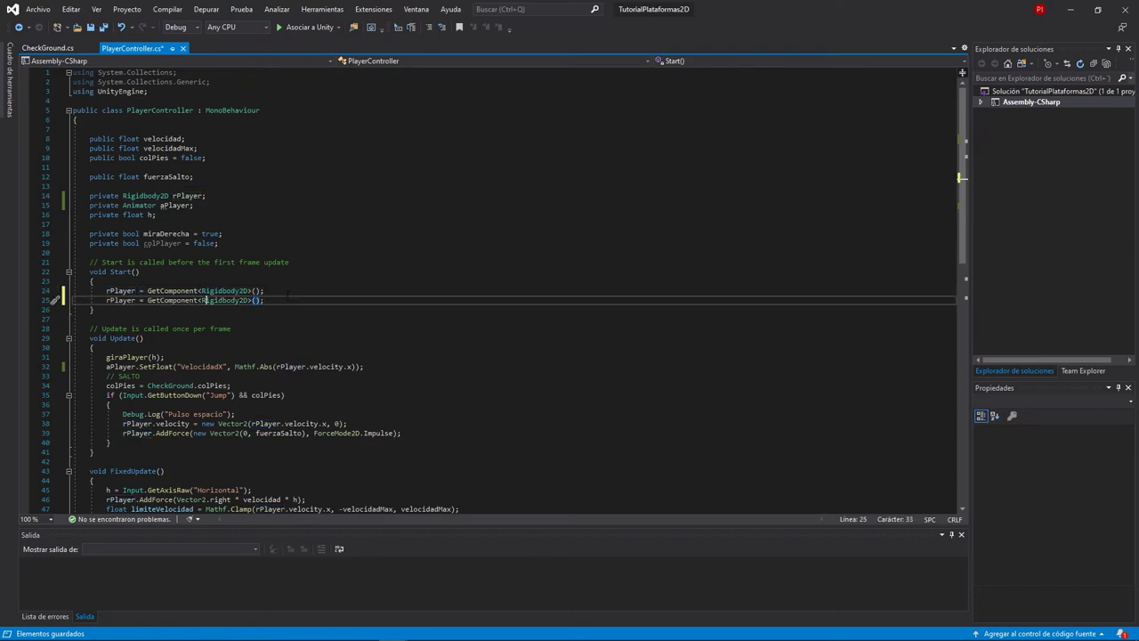
key(Home)
key(Delete)
text(a)
key(Delete)
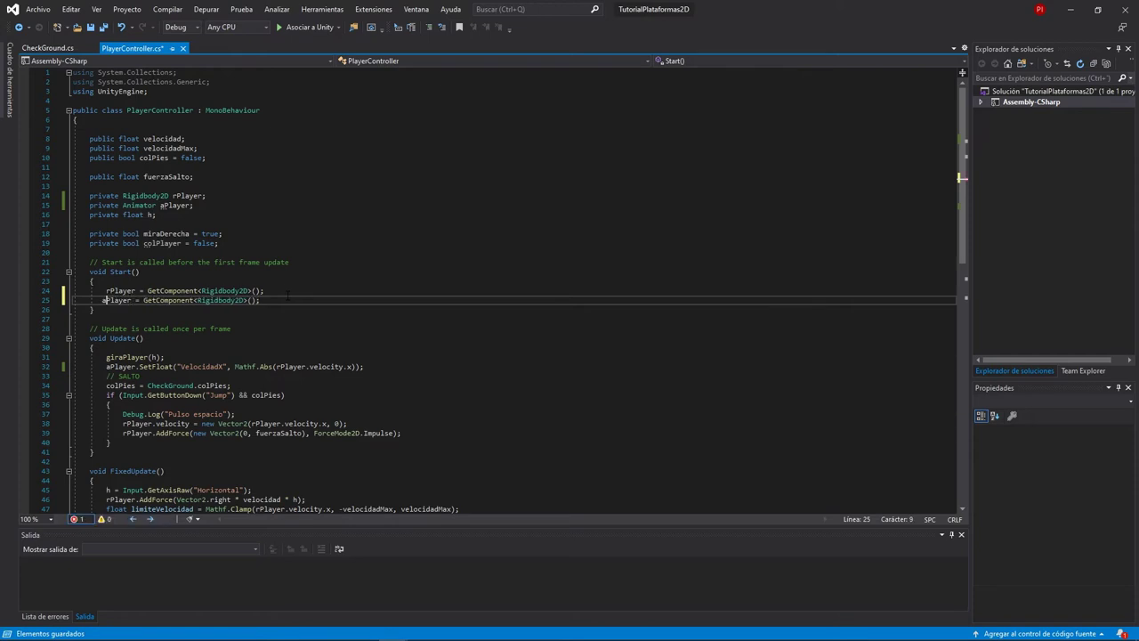
key(ctrl+Right)
key(ctrl+Right)
key(Left)
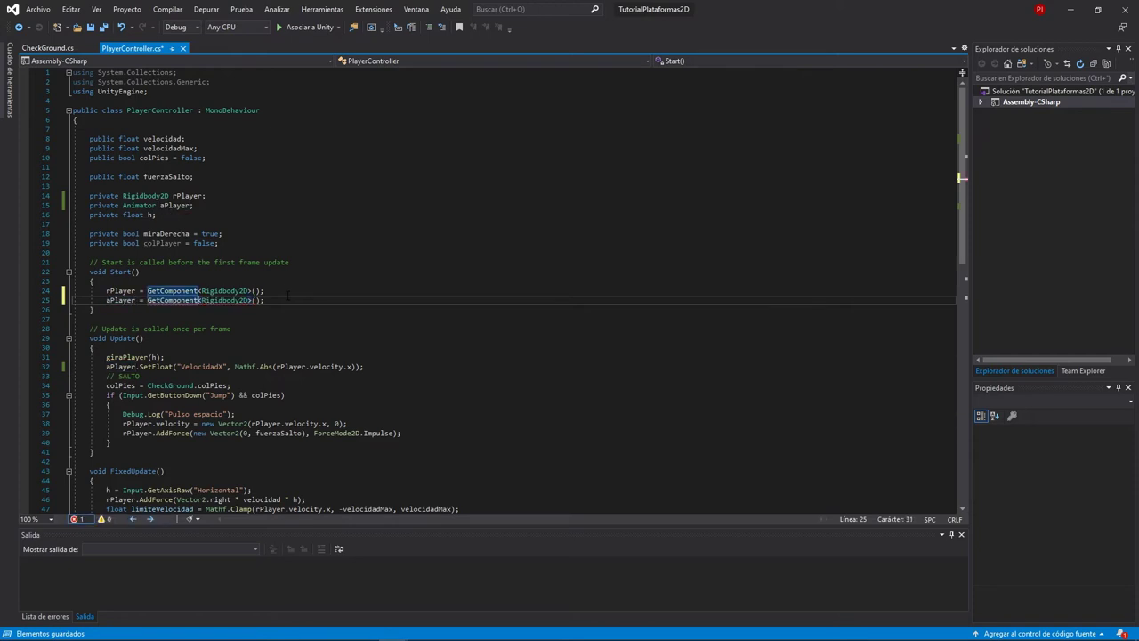
key(shift+Right)
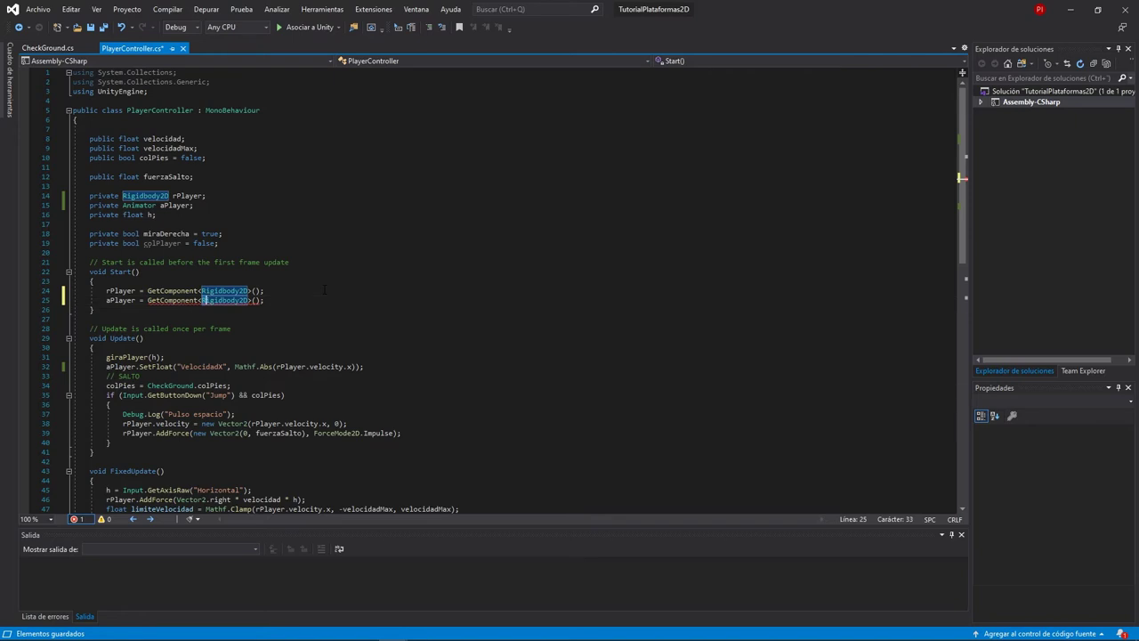
key(shift+Right)
key(shift+Right)
key(shift+Right)
text(Animator)
key(ctrl+s)
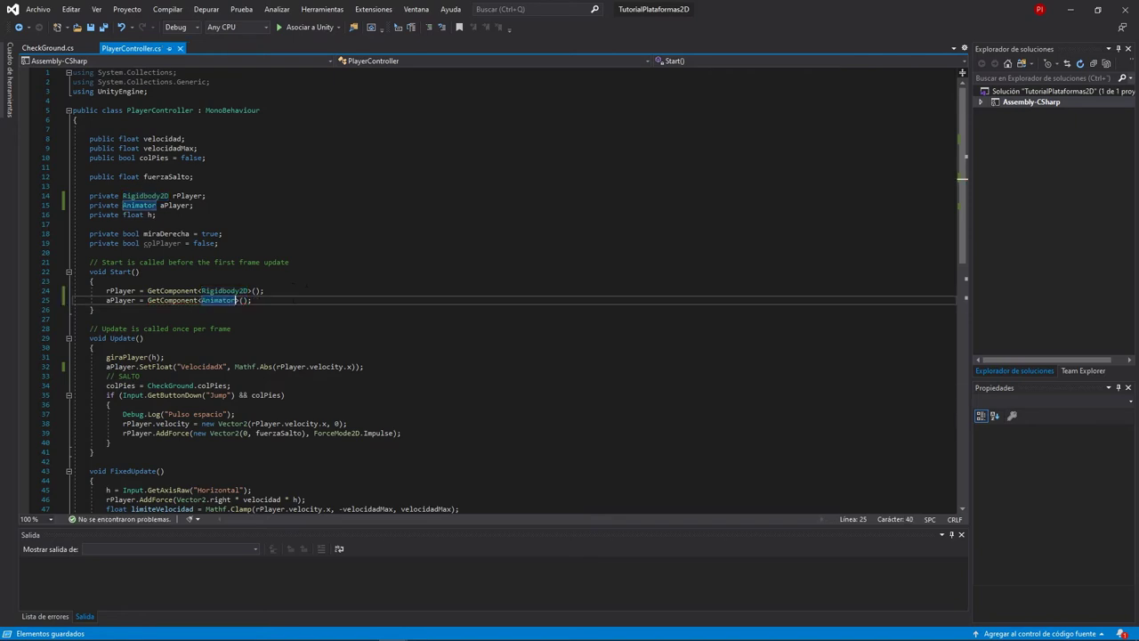
key(alt+Tab)
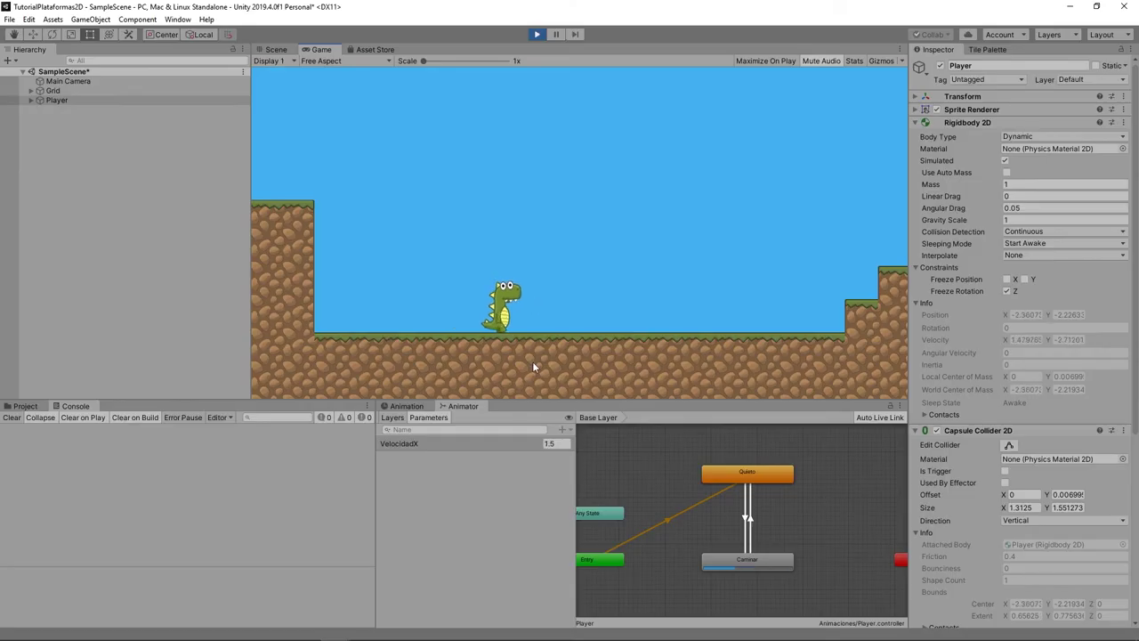
key(Left)
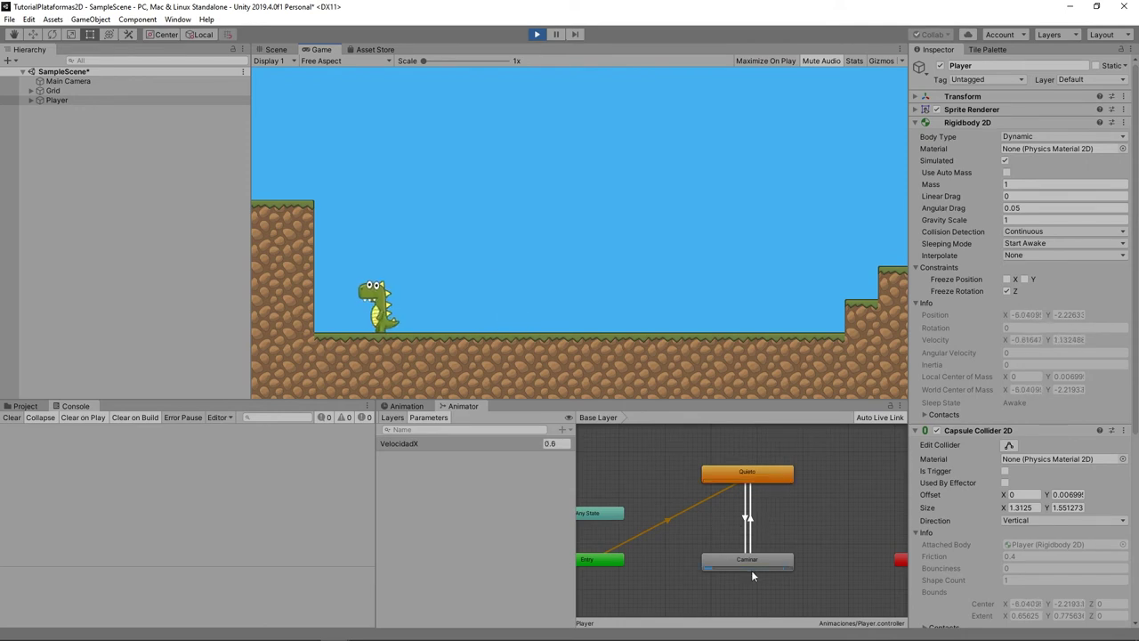
key(Right)
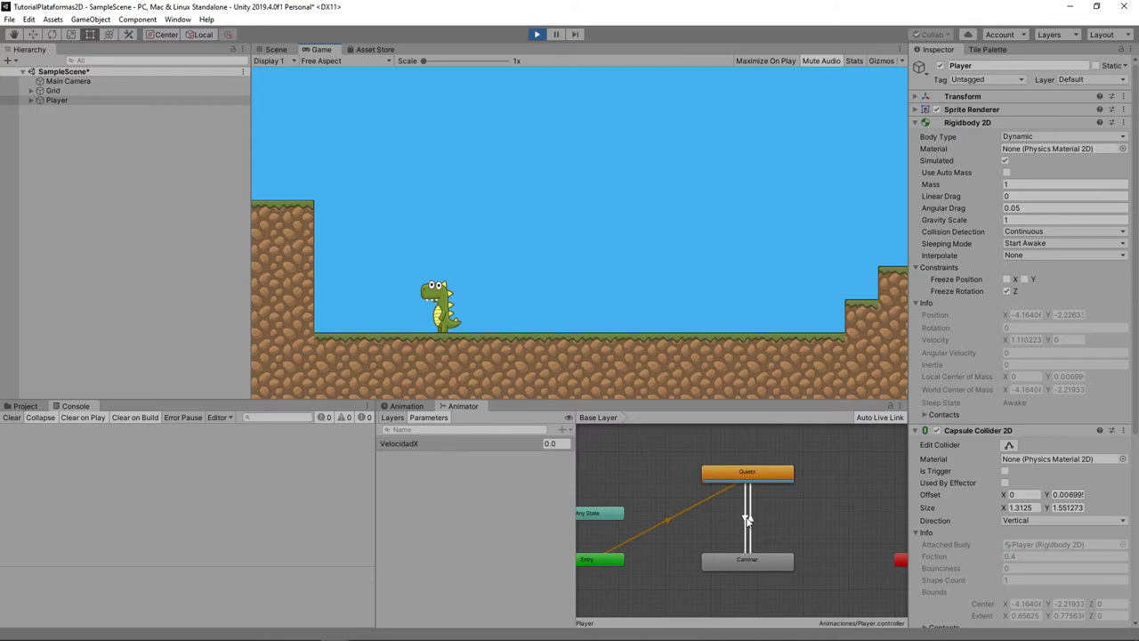
click(490, 352)
key(Right)
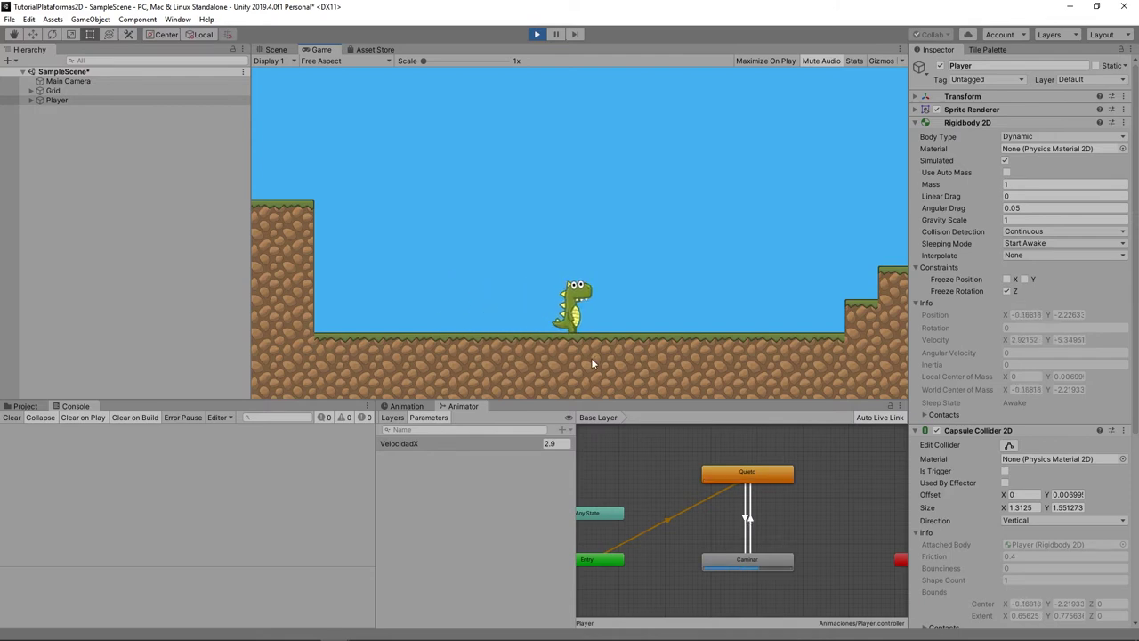
key(Left)
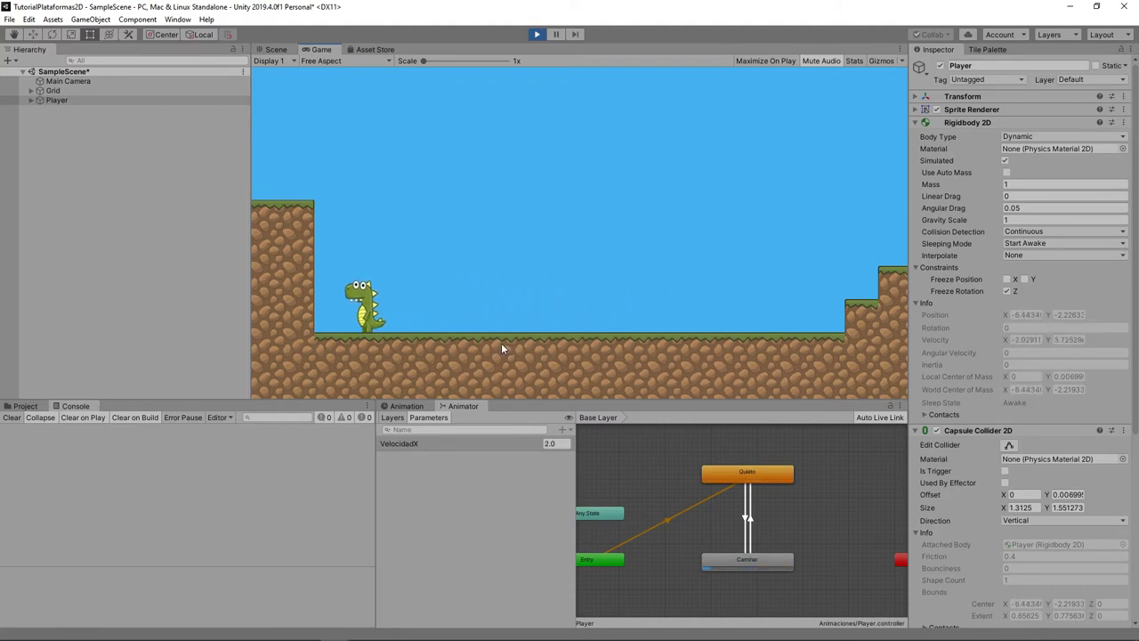
key(Right)
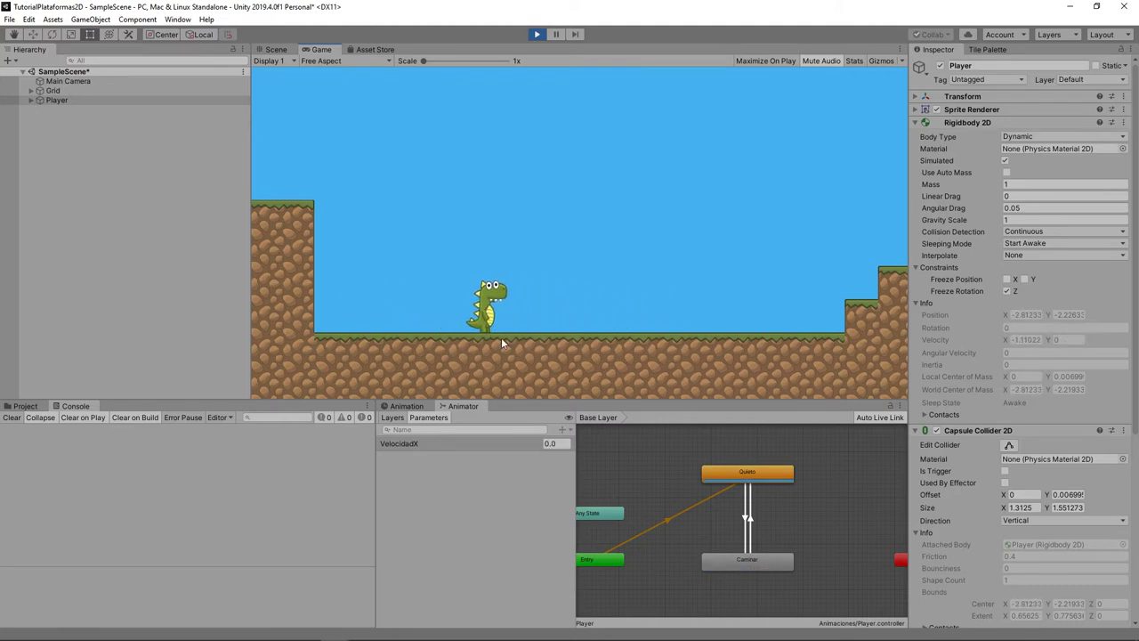
key(Right)
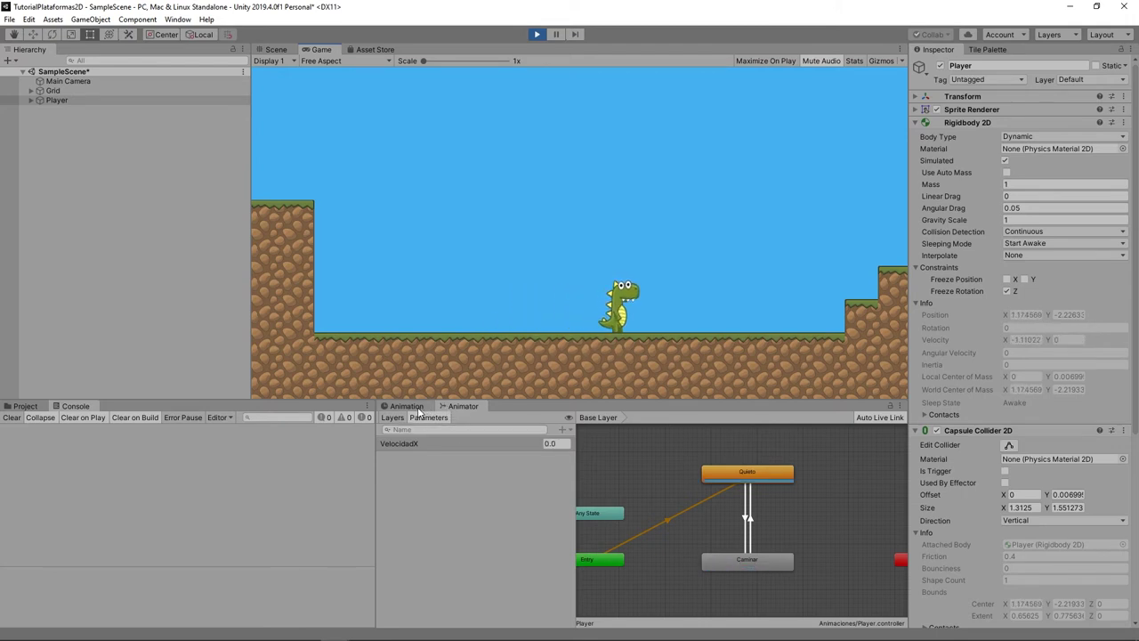
click(415, 407)
click(427, 430)
click(462, 449)
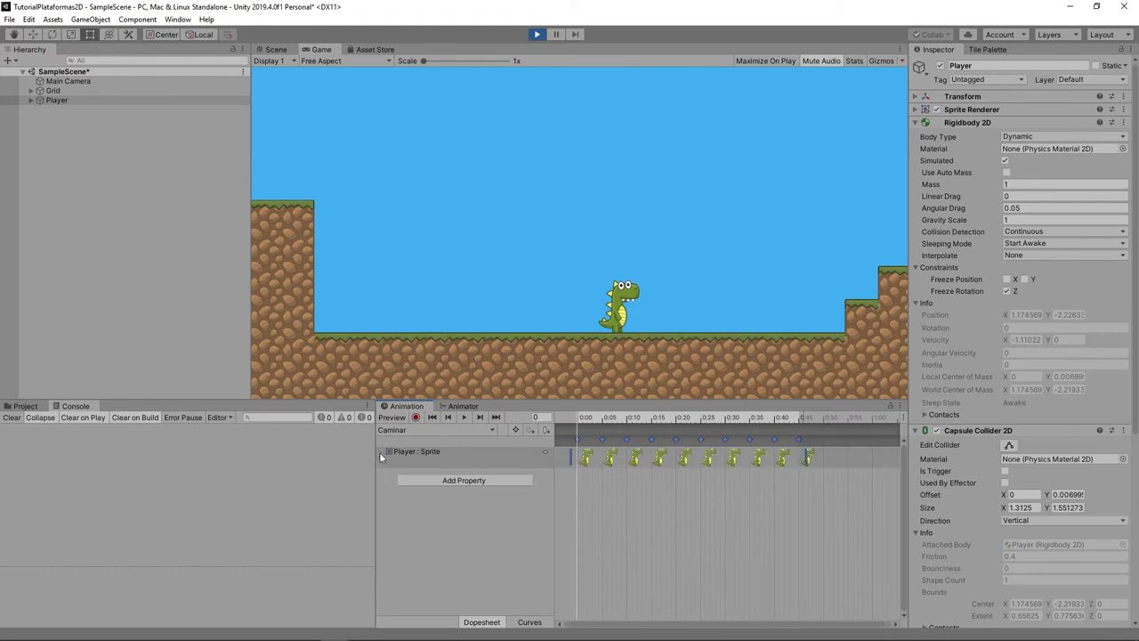
drag(829, 518, 547, 435)
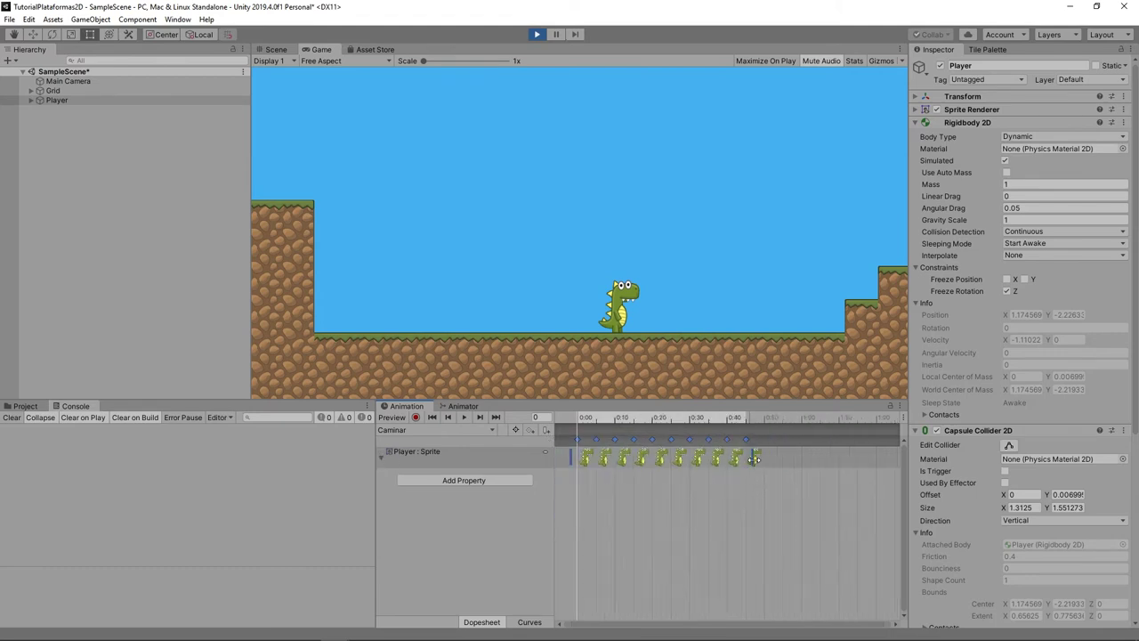
drag(808, 456, 878, 460)
click(676, 258)
key(Right)
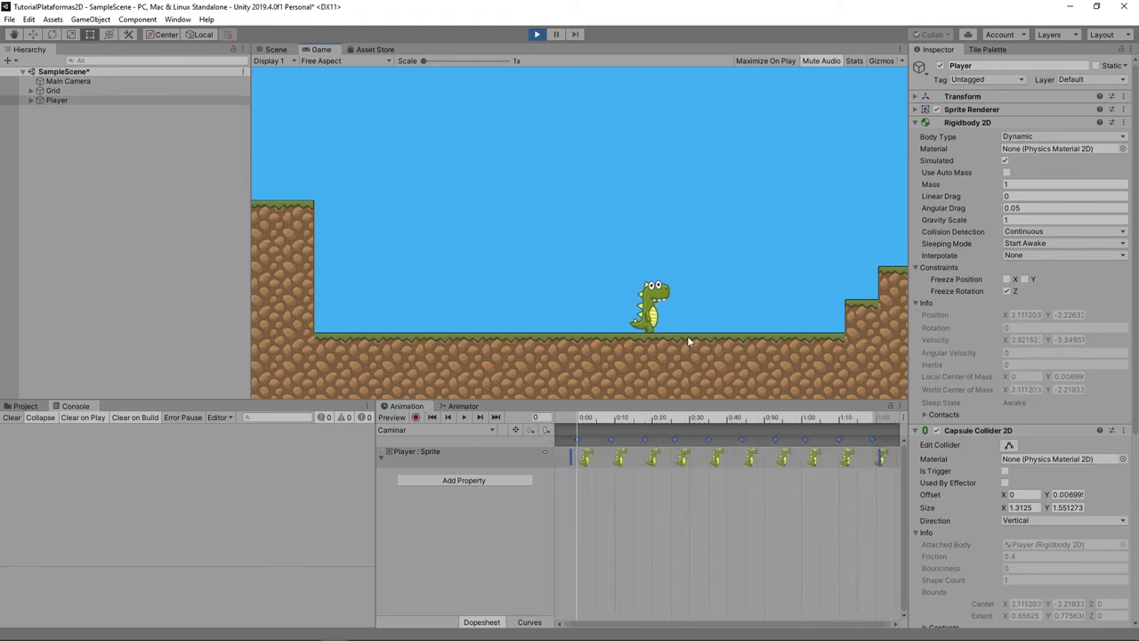
key(Left)
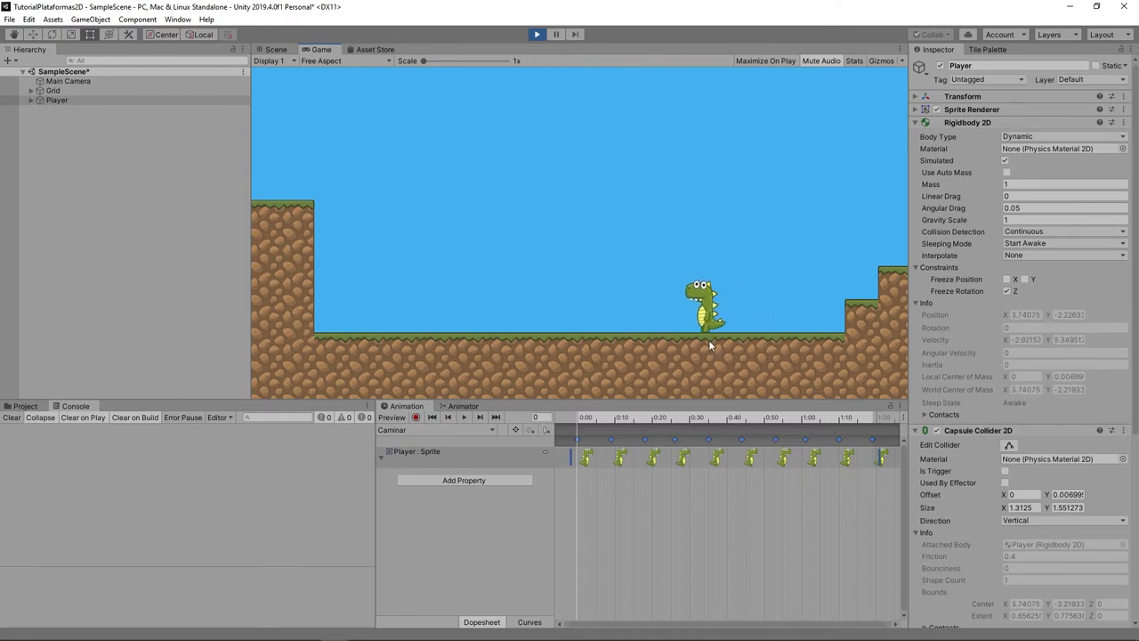
click(802, 501)
key(ctrl+z)
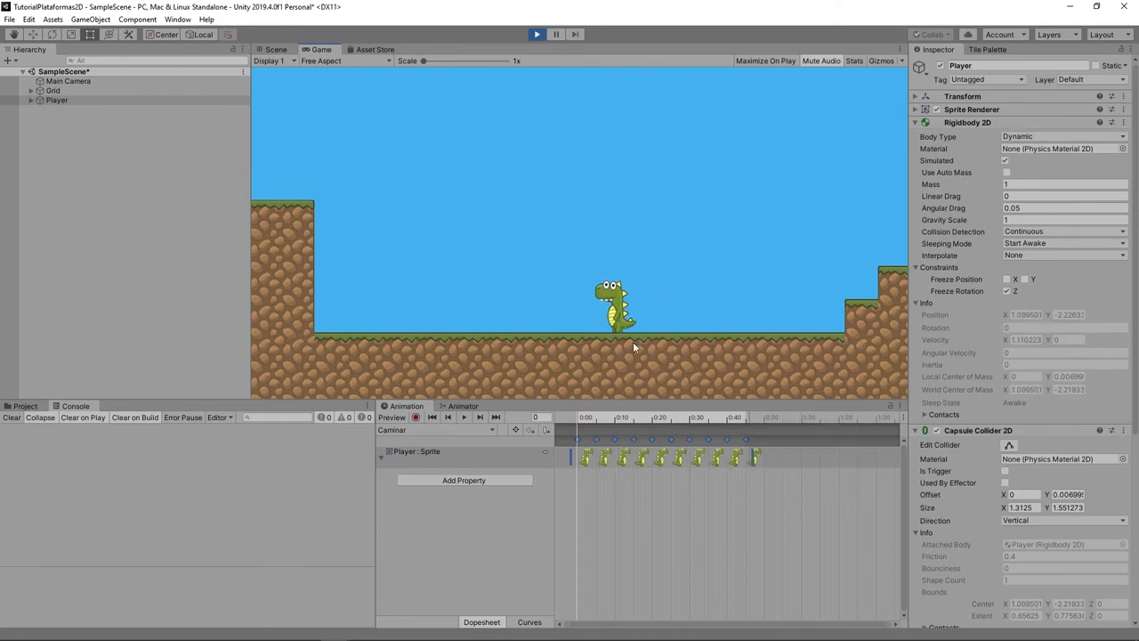
key(Right)
key(space)
key(Left)
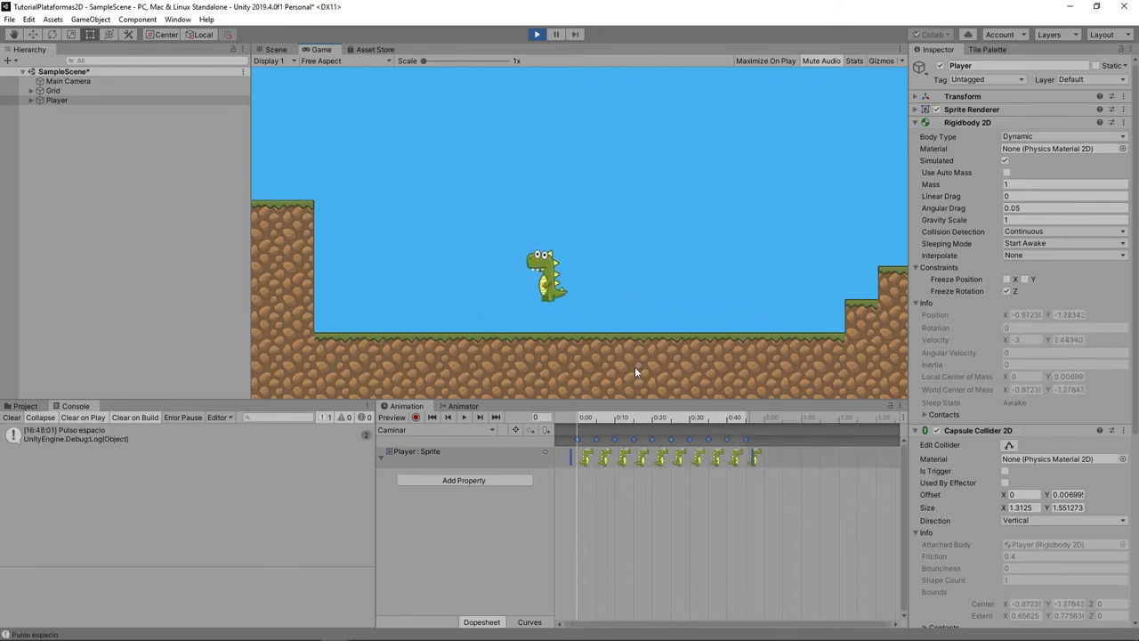
key(Right)
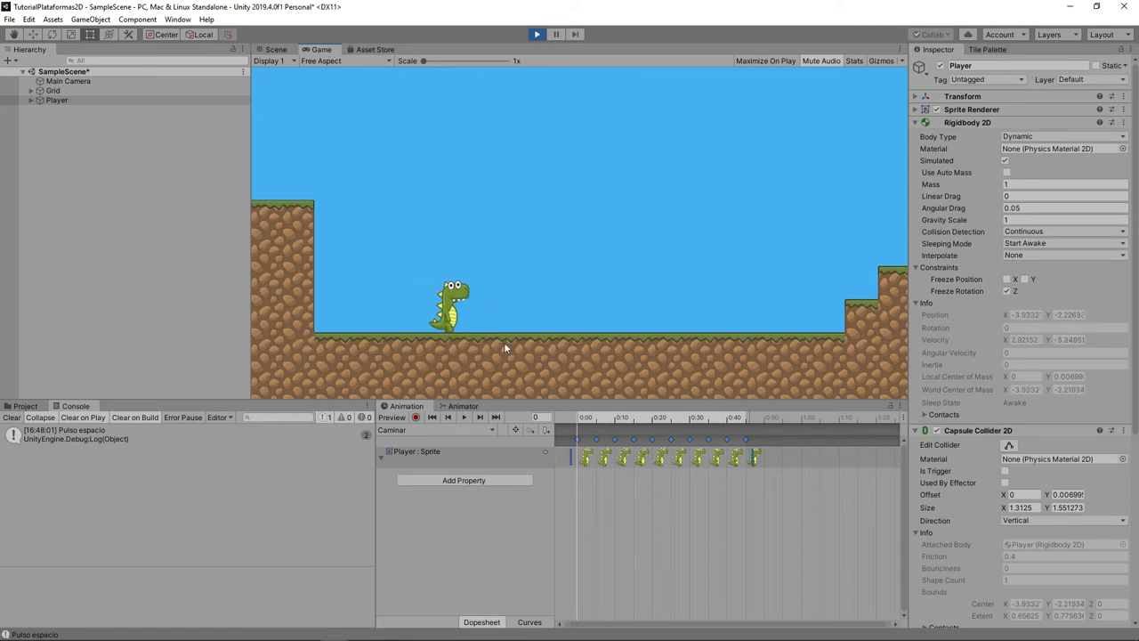
key(space)
key(space)
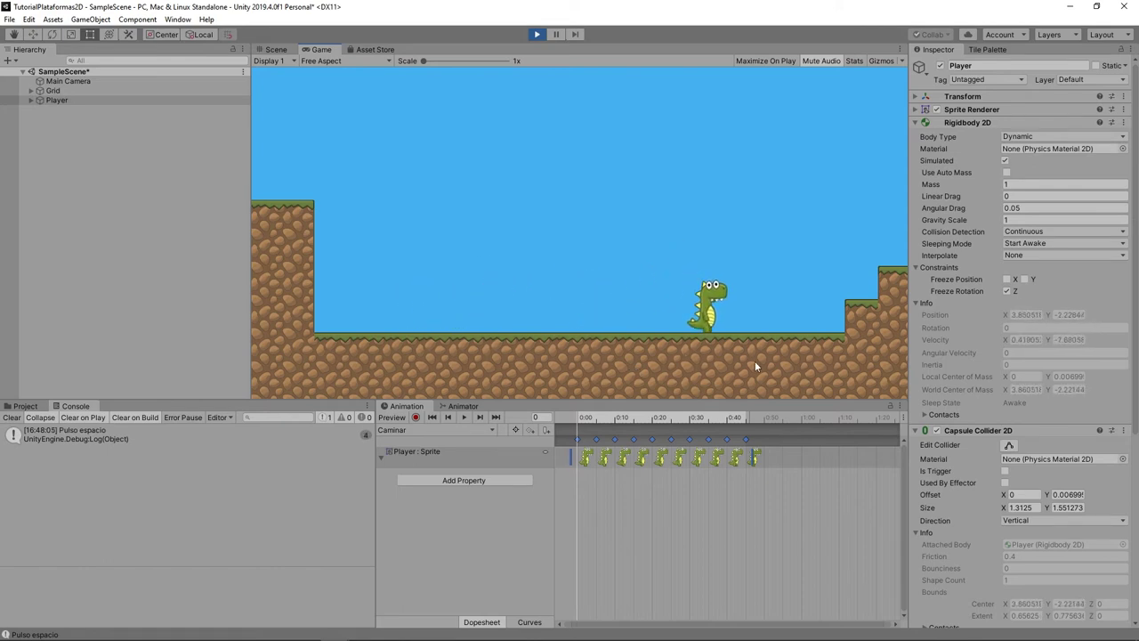
click(463, 406)
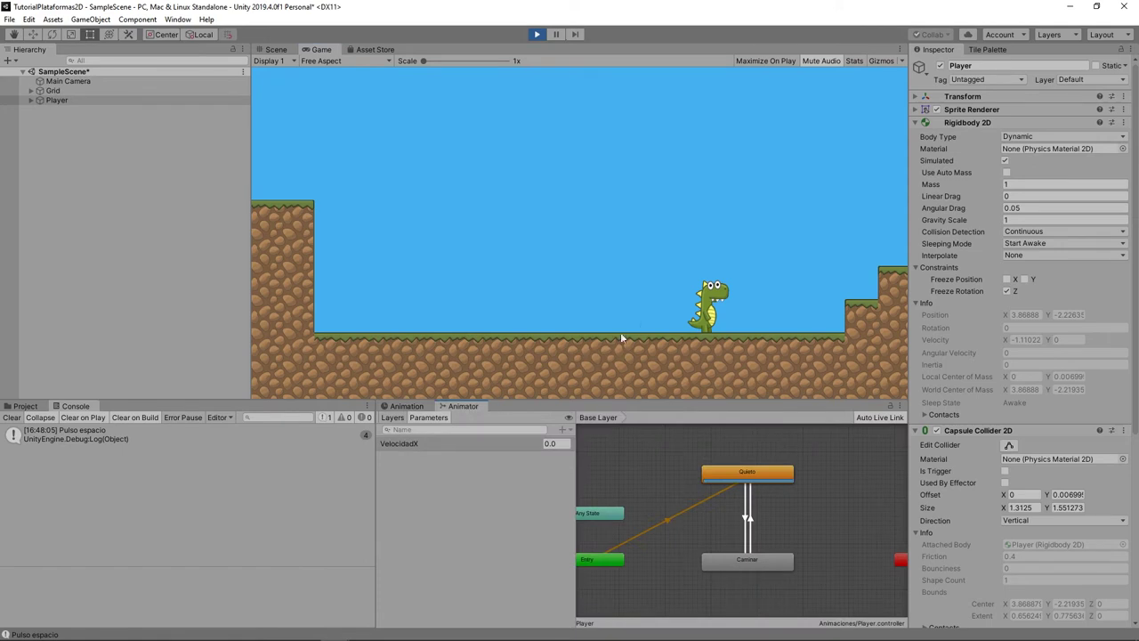
key(Left)
key(space)
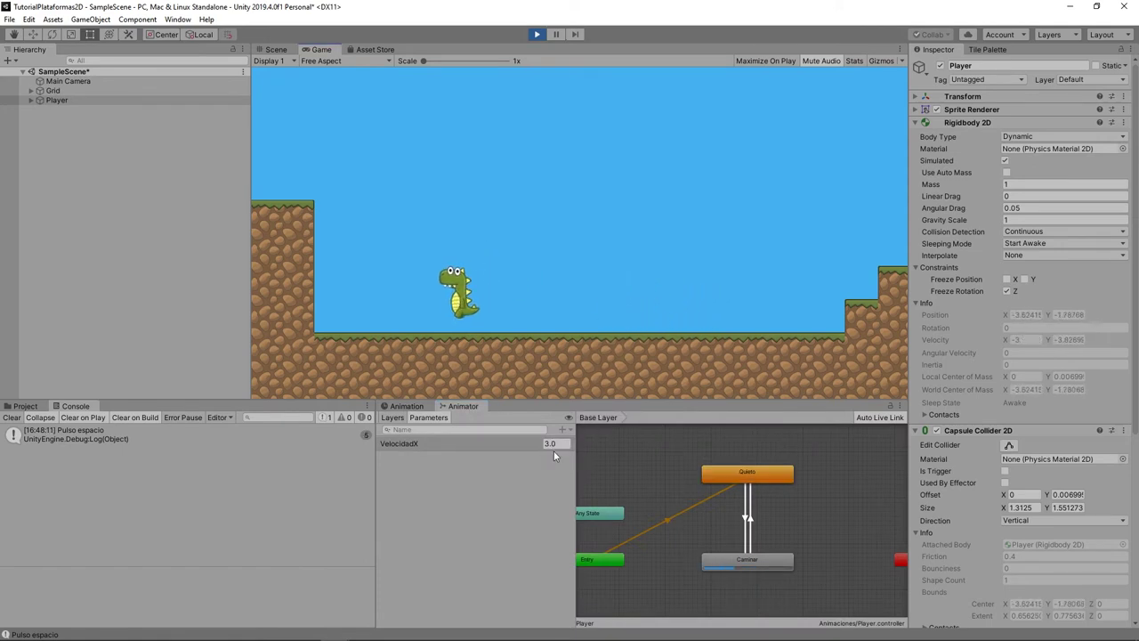
key(Right)
key(space)
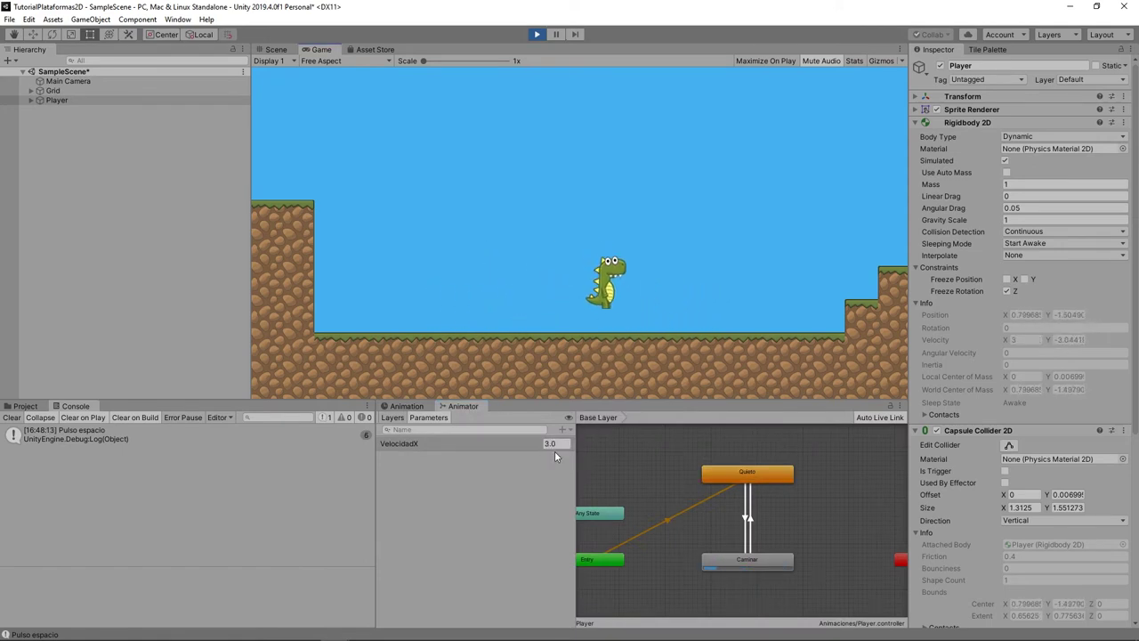
key(space)
key(Left)
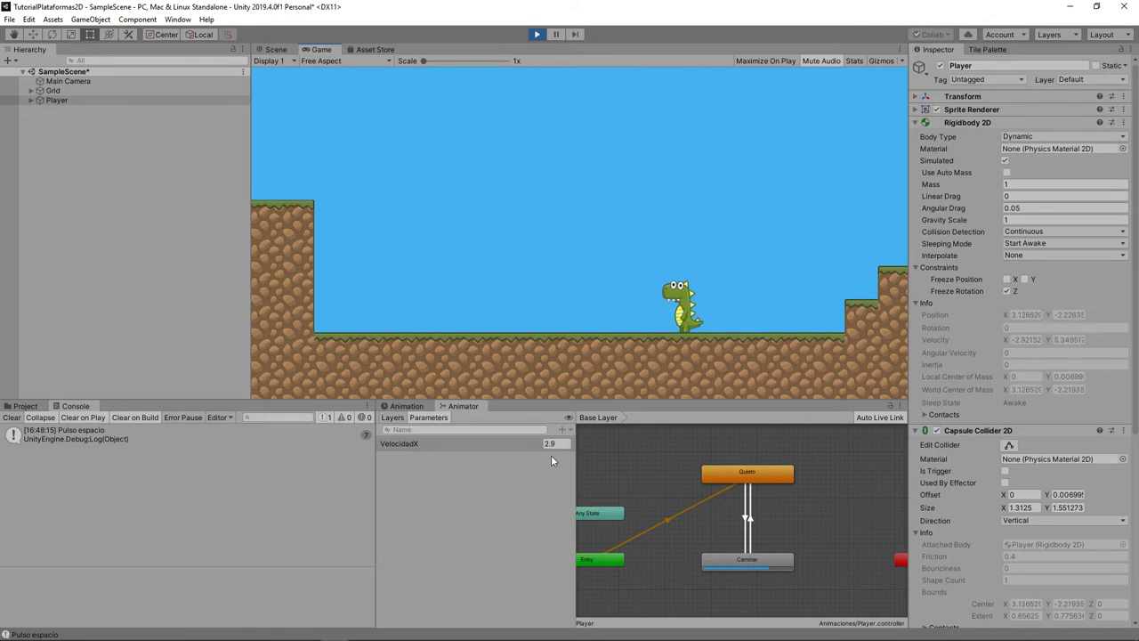
key(Right)
key(space)
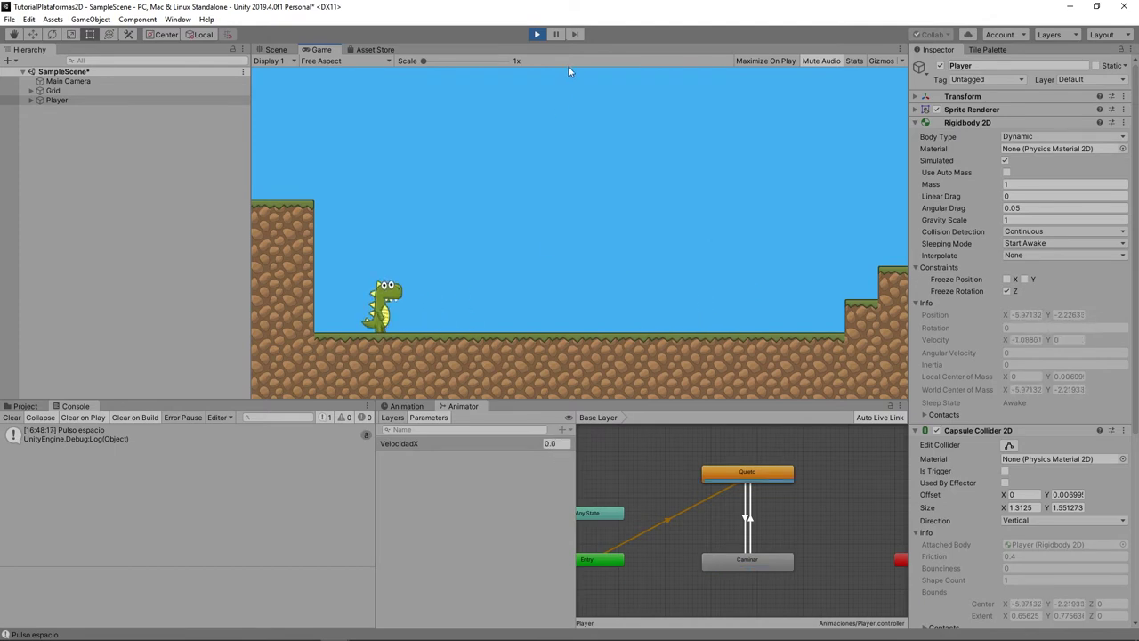
Stop the game, then create a new clip from the Animation window saved as Salto in Assets/Animaciones
click(538, 35)
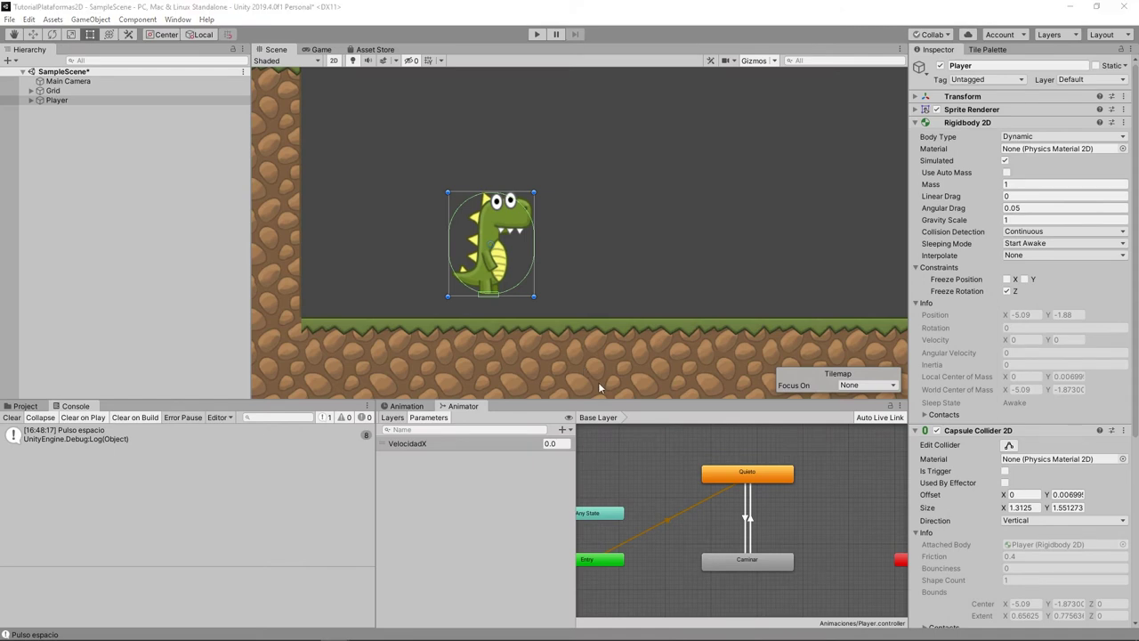
click(407, 407)
click(493, 432)
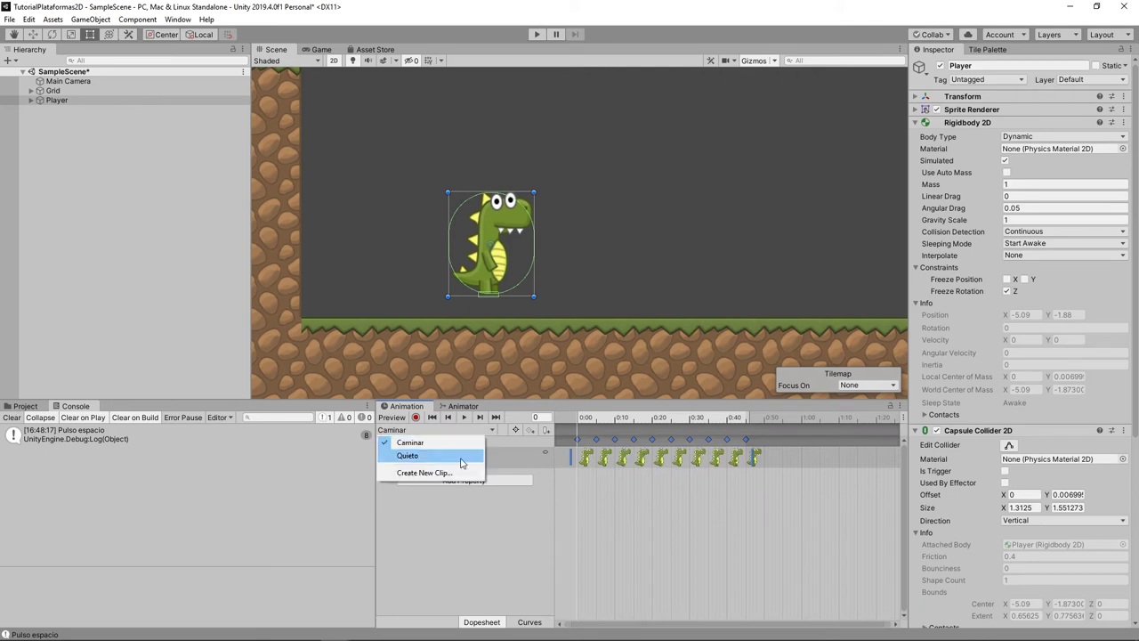
click(441, 474)
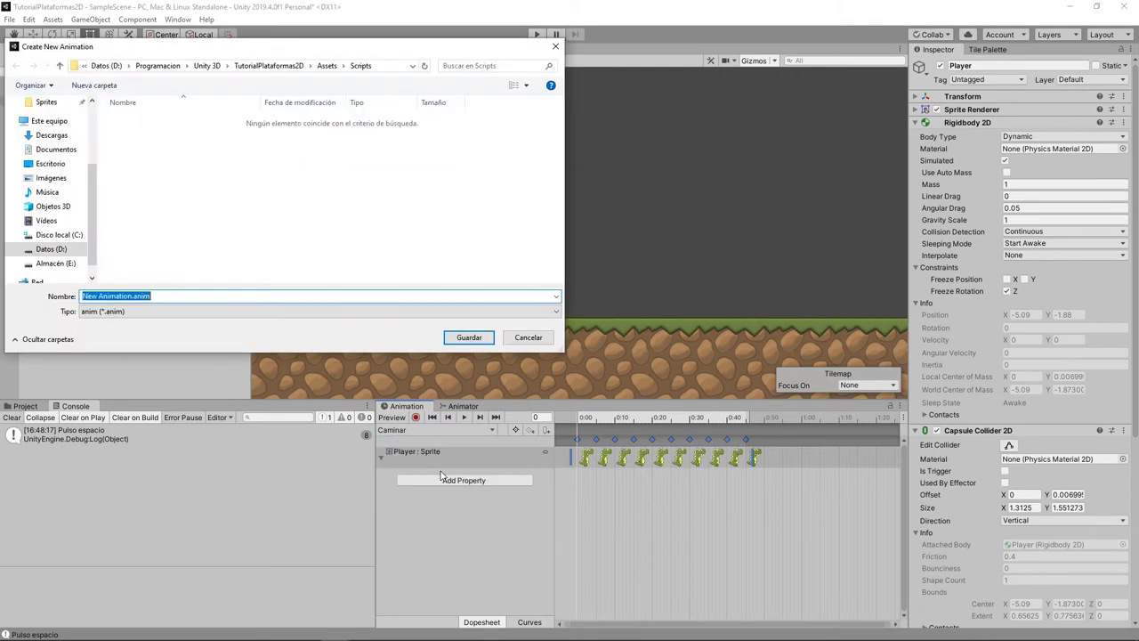
click(326, 65)
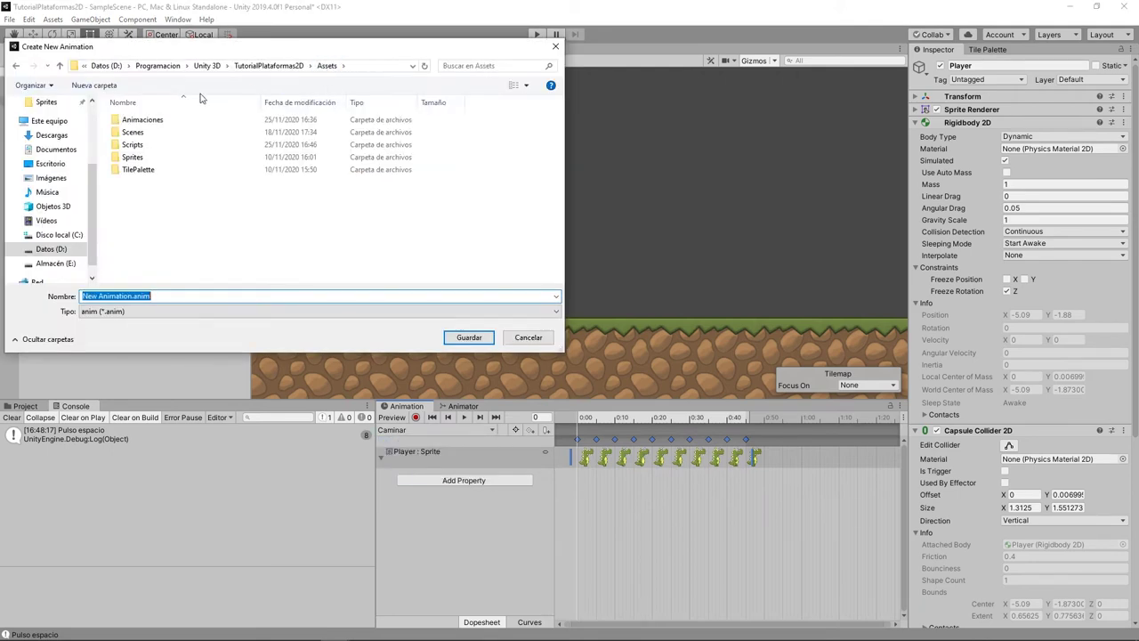
click(144, 125)
double_click(145, 121)
text(Salto)
key(Return)
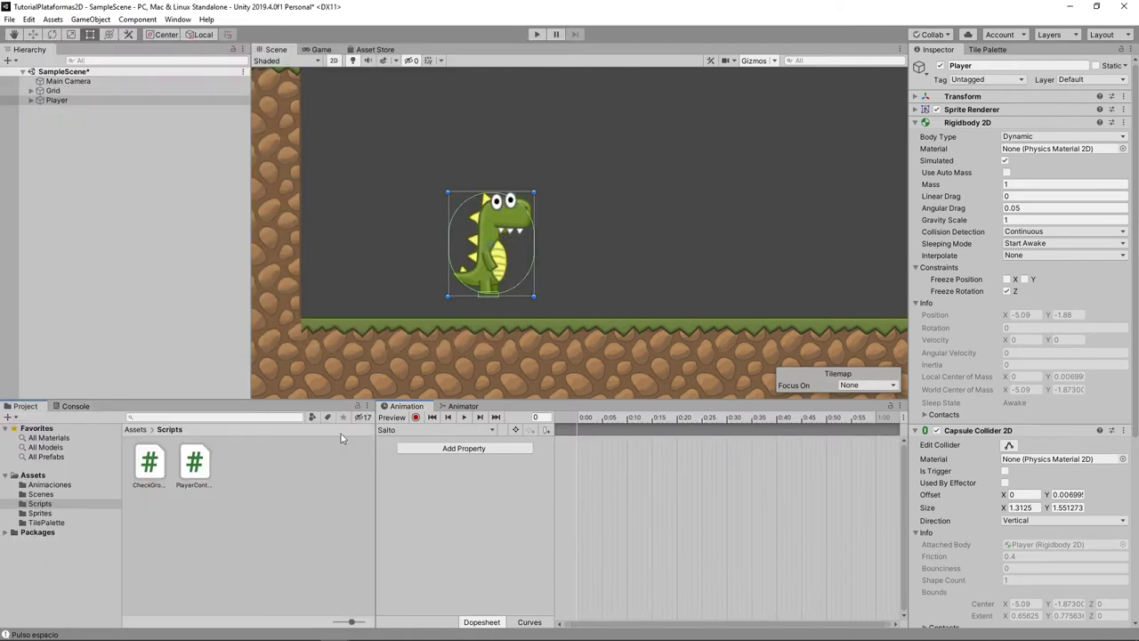
Drag three dinosaur jump sprites, ending with SpritesDino_8, onto the Salto timeline as keyframes
click(39, 514)
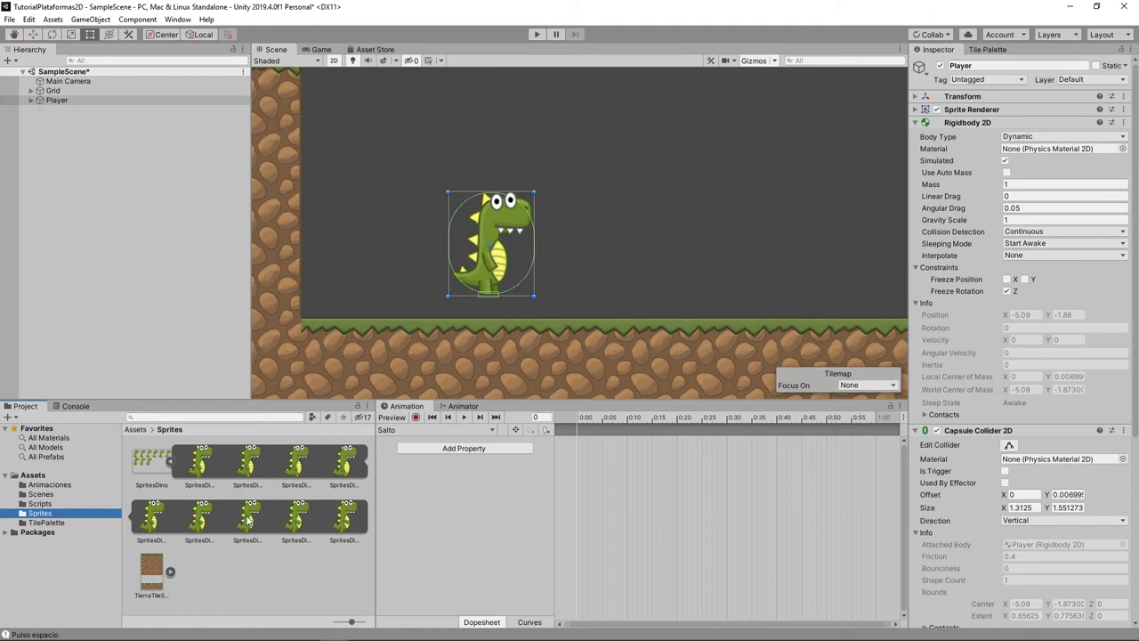
drag(249, 521, 579, 445)
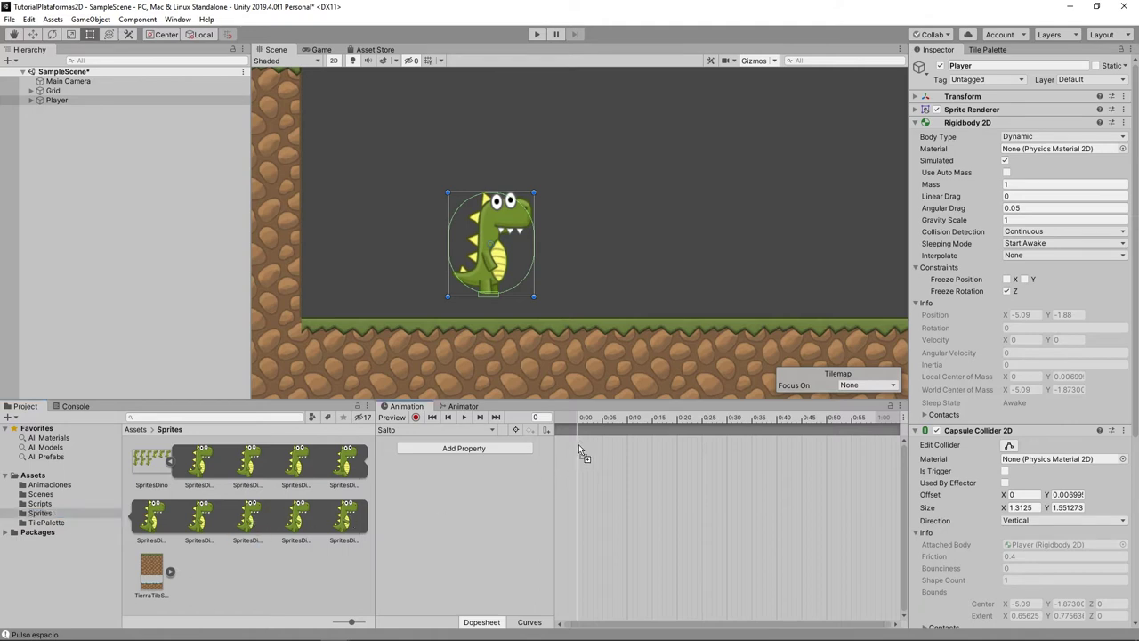
drag(347, 512, 606, 473)
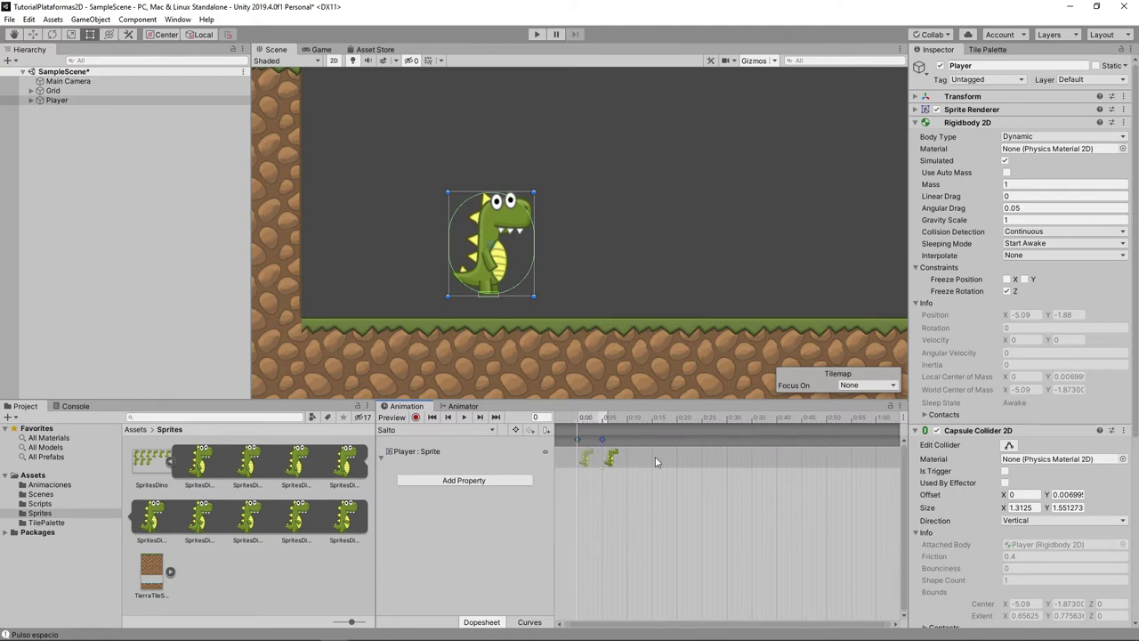
mouse_move(354, 530)
mouse_down()
mouse_move(547, 508)
mouse_move(633, 461)
mouse_up()
Preview the Salto clip and spread its three keyframes further apart in time
click(465, 418)
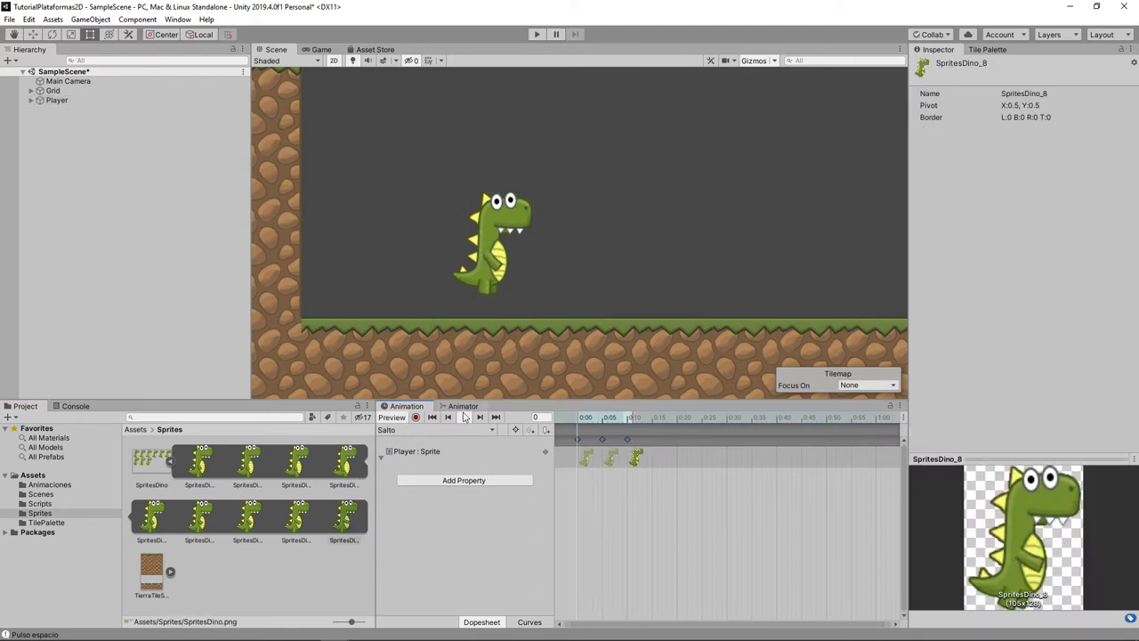
drag(629, 471, 556, 425)
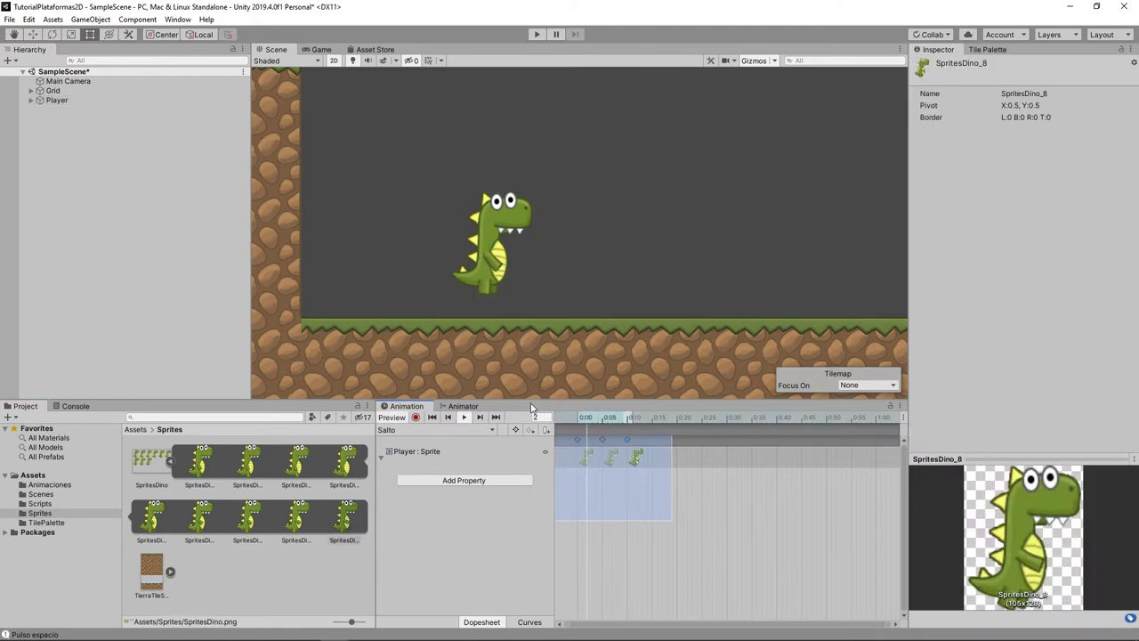
mouse_move(637, 457)
mouse_down()
mouse_move(778, 460)
mouse_move(735, 459)
mouse_up()
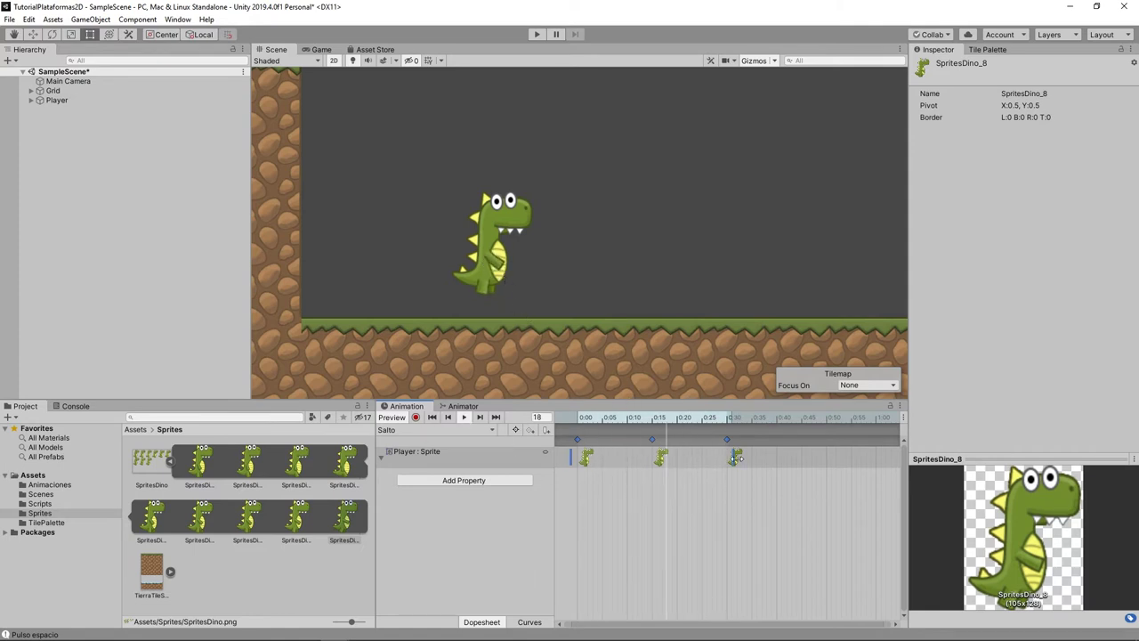
click(463, 410)
Turn off Loop Time on the Salto jump clip
click(762, 591)
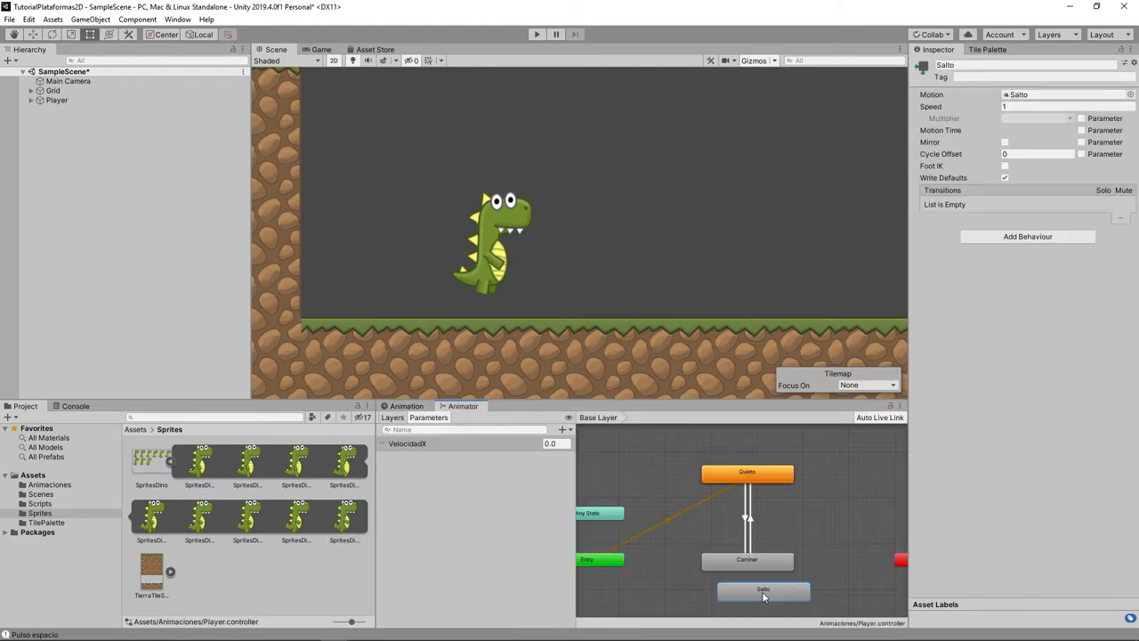
double_click(762, 591)
click(1004, 106)
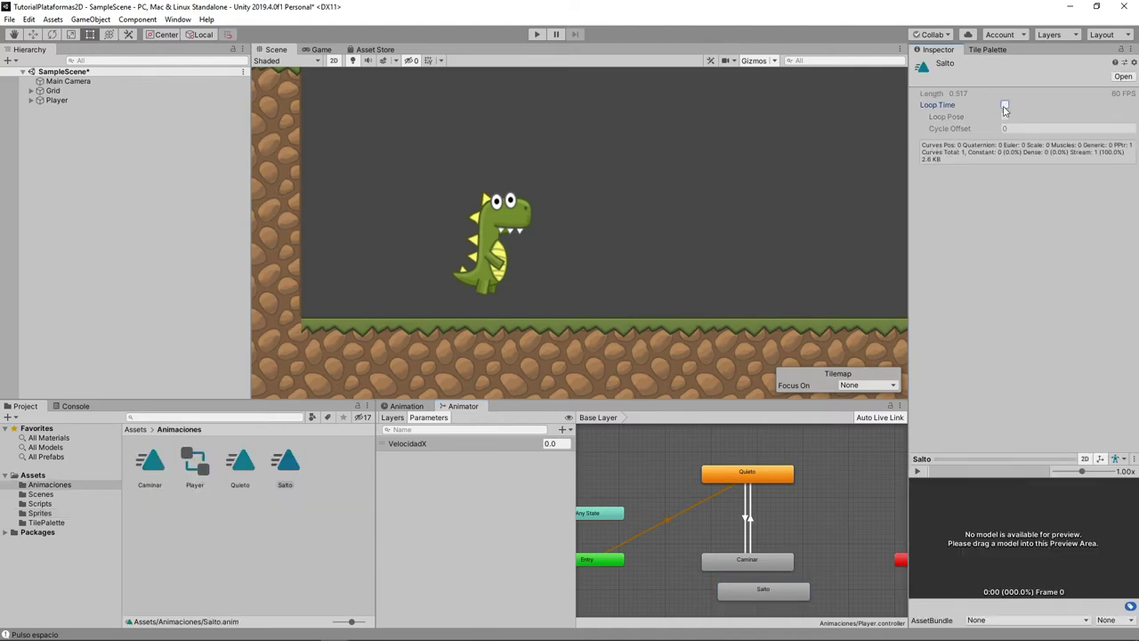
Check the Salto clip's sprite keyframes at frame 13 in the Animation window, then go back to the Animator
key(ctrl+6)
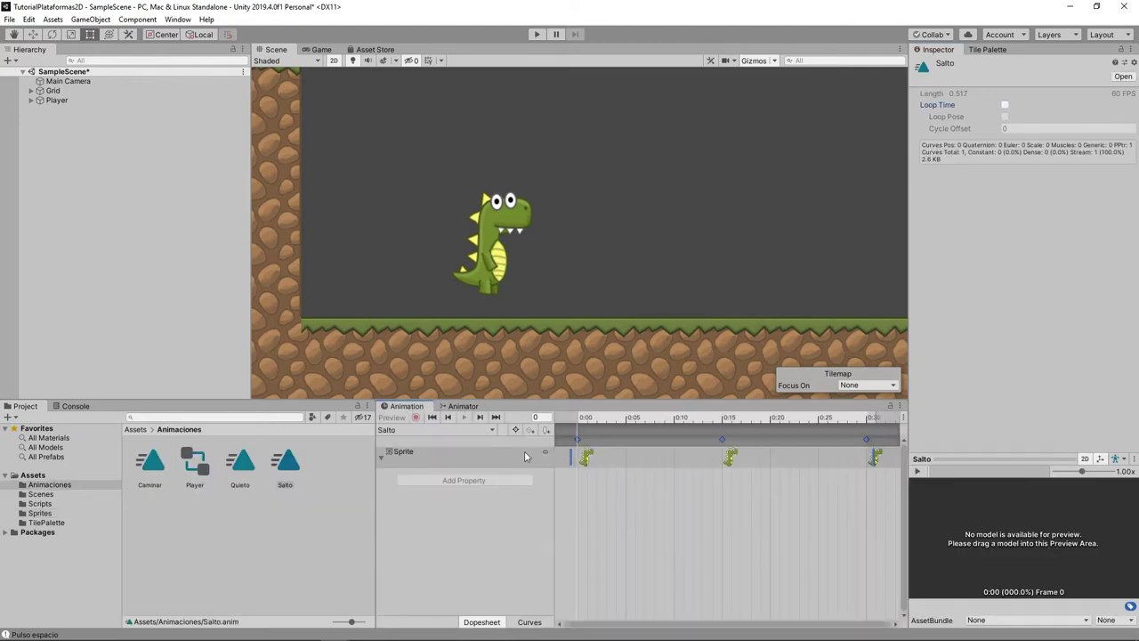
click(491, 283)
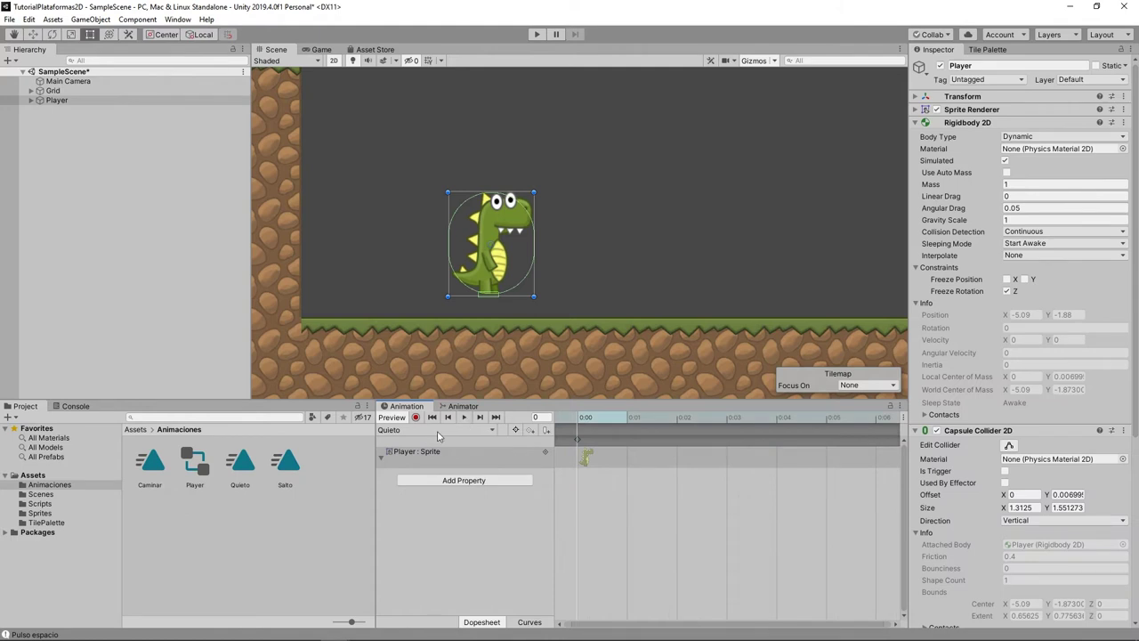
click(437, 430)
click(418, 468)
click(695, 523)
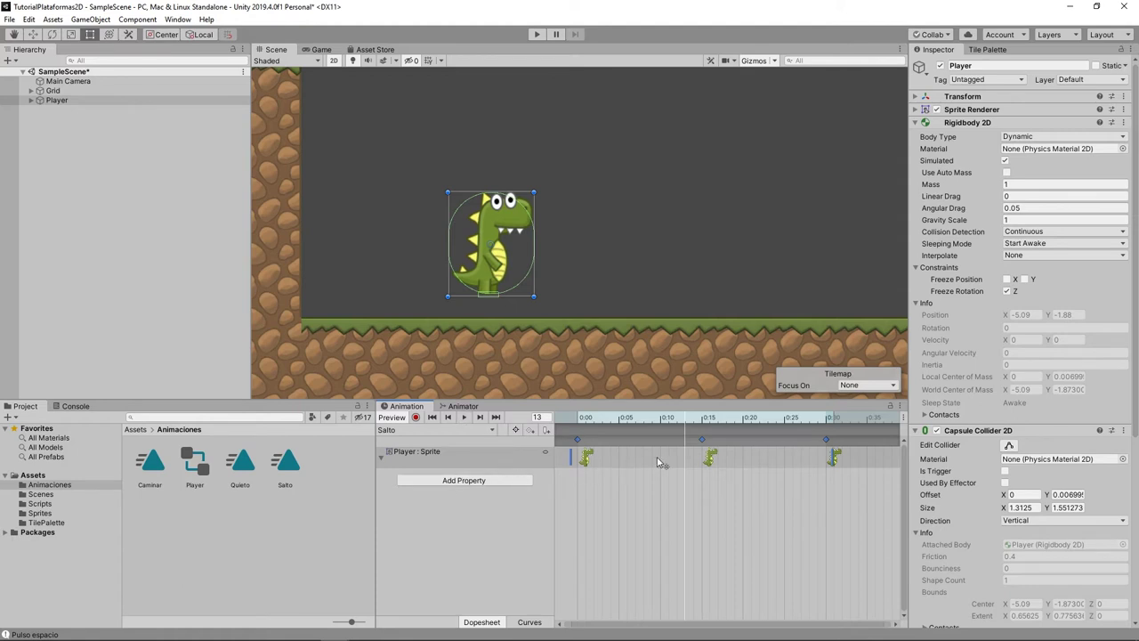
click(445, 454)
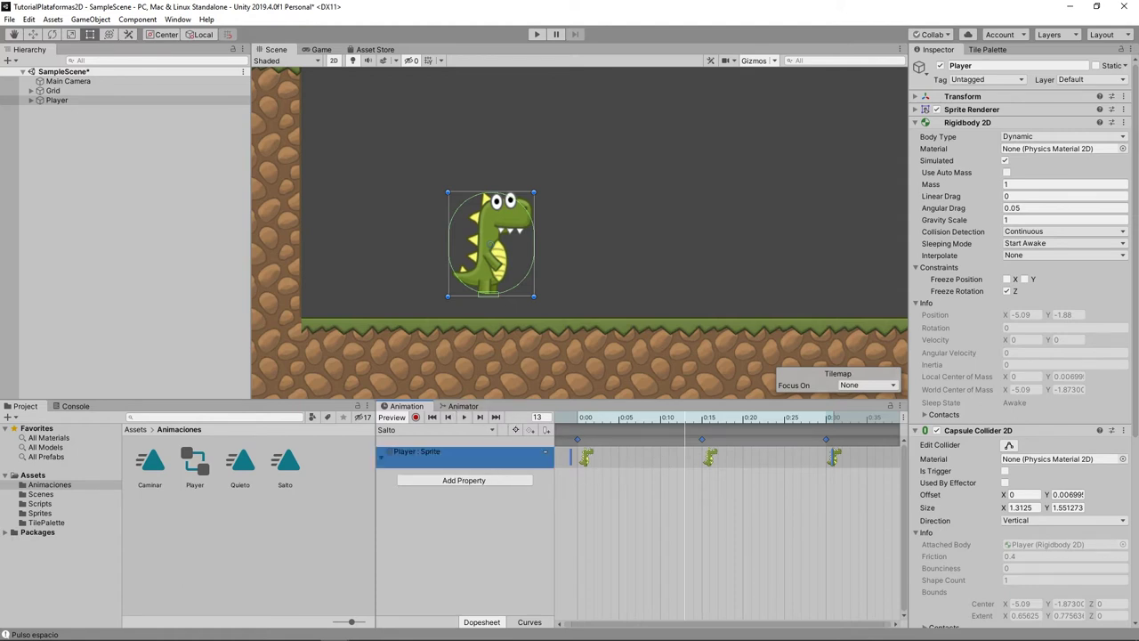
click(462, 406)
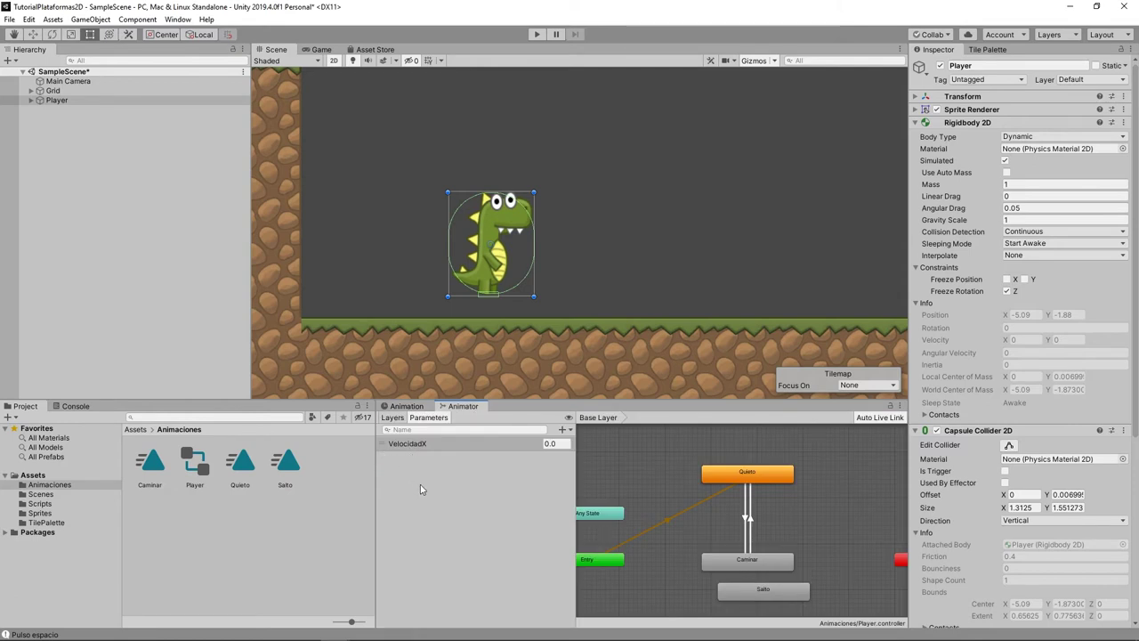
Create a second Float parameter, VelocidadY, under VelocidadX
click(564, 428)
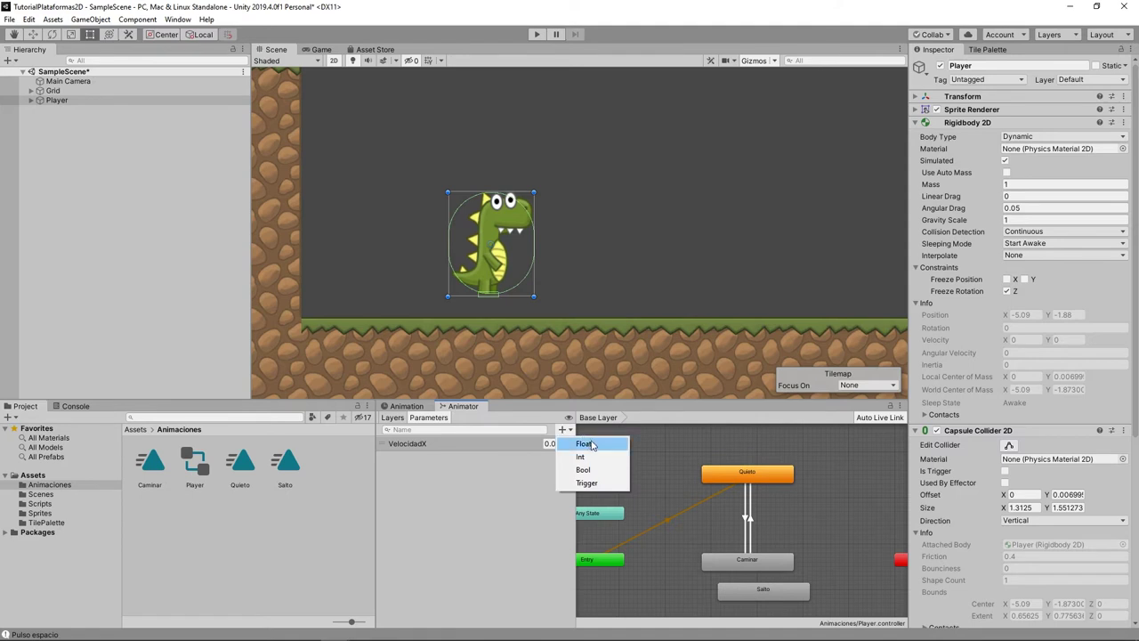
click(592, 447)
text(V)
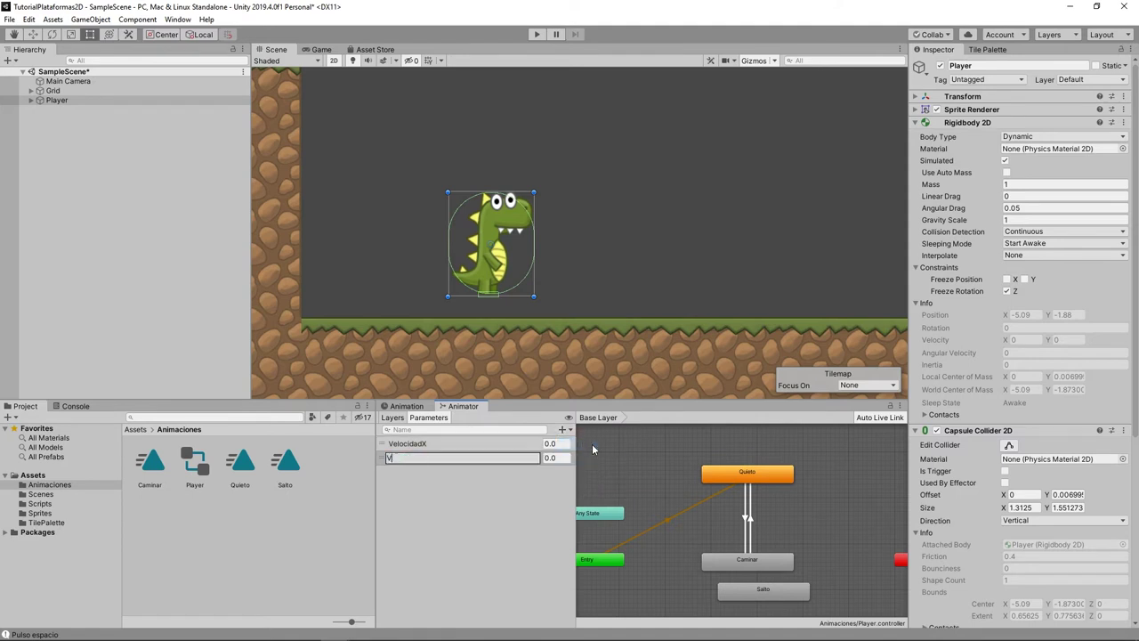
text(elocidad)
text(Y)
key(Return)
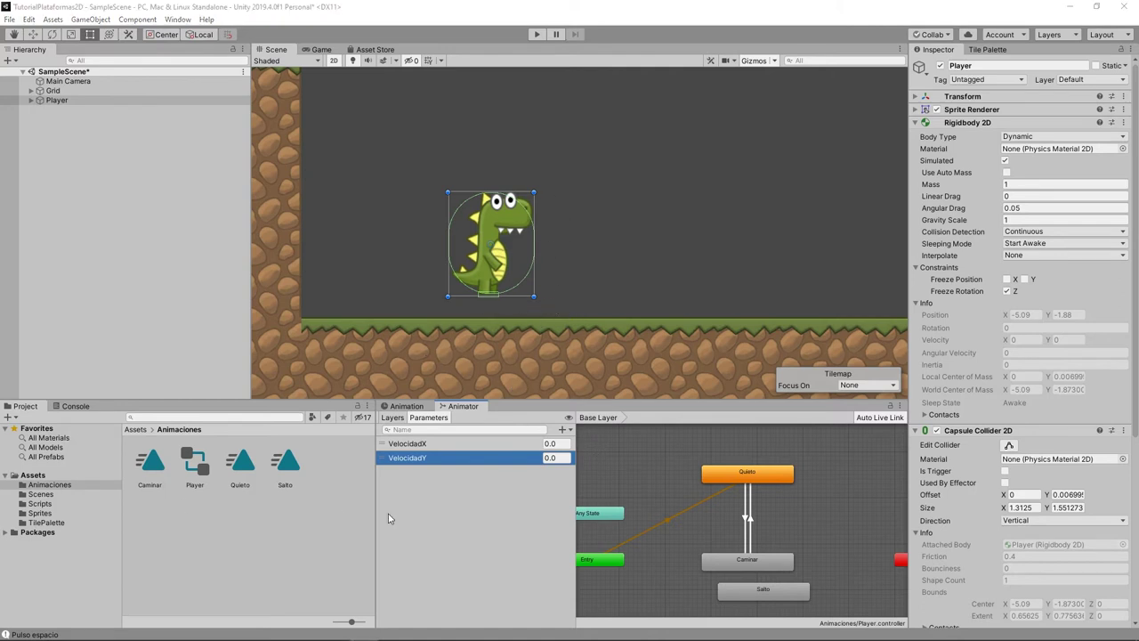
In PlayerController, duplicate the VelocidadX SetFloat line as a VelocidadY line using velocity.y
click(40, 504)
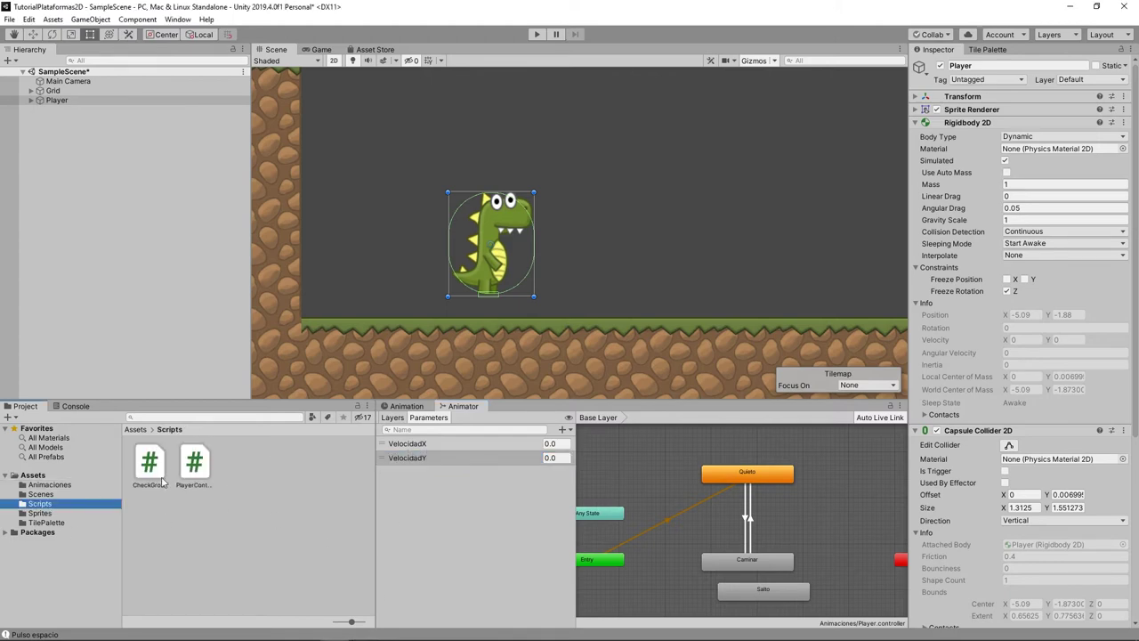
double_click(192, 463)
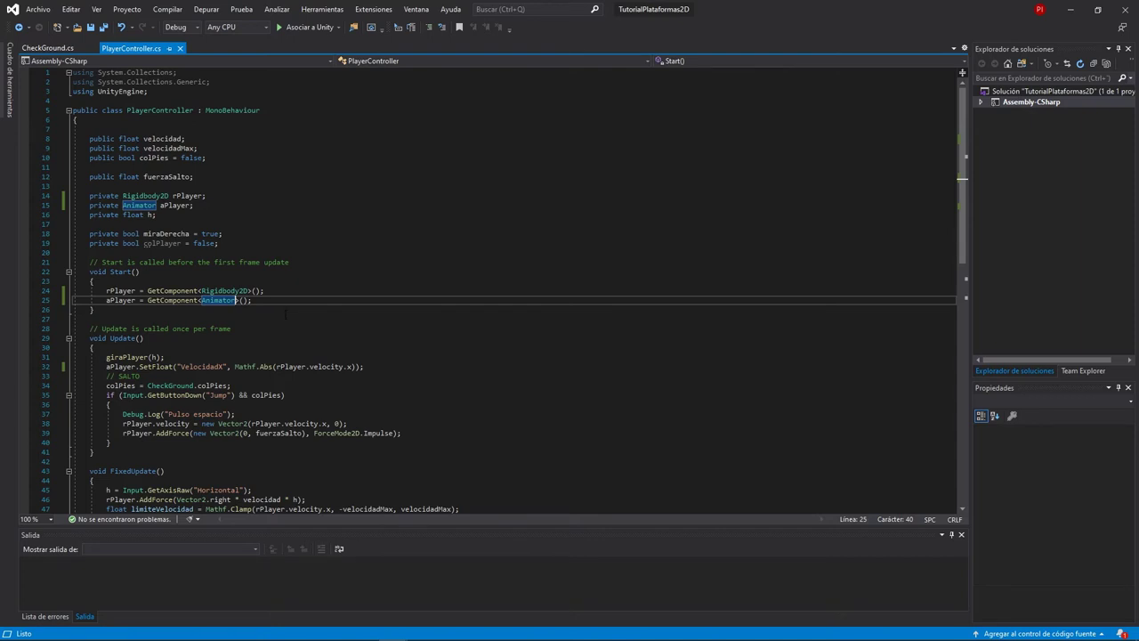
scroll(287, 313, down, 2)
drag(363, 309, 106, 309)
key(ctrl+c)
click(417, 308)
key(Return)
key(ctrl+v)
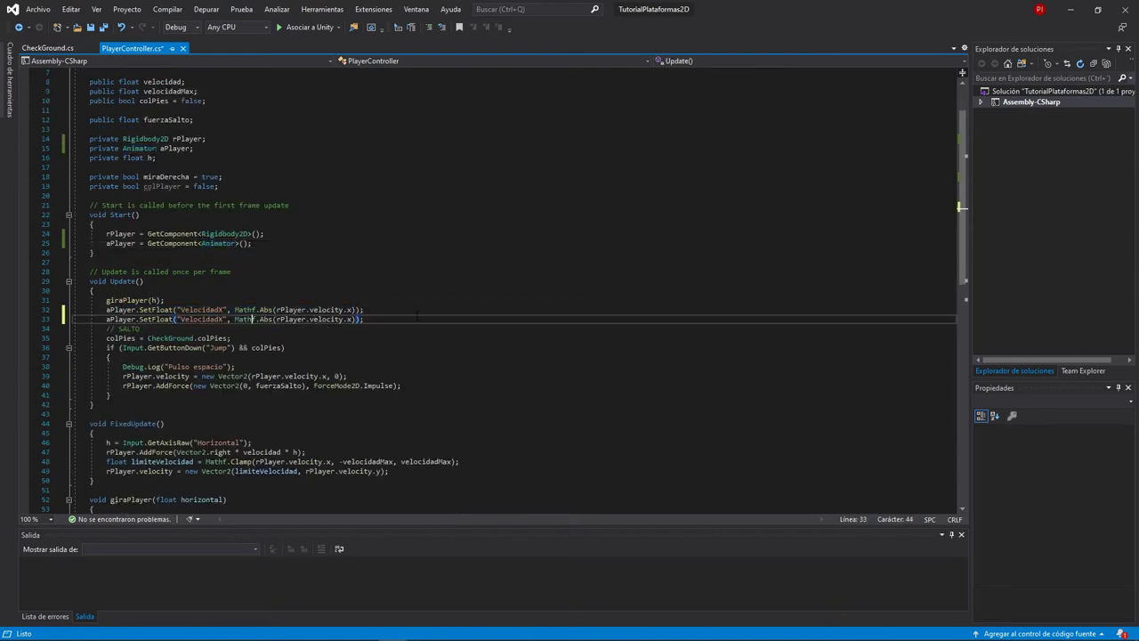
key(ctrl+Right)
key(ctrl+Right)
key(ctrl+Right)
key(Delete)
text(Y)
key(Delete)
text(y)
key(ctrl+s)
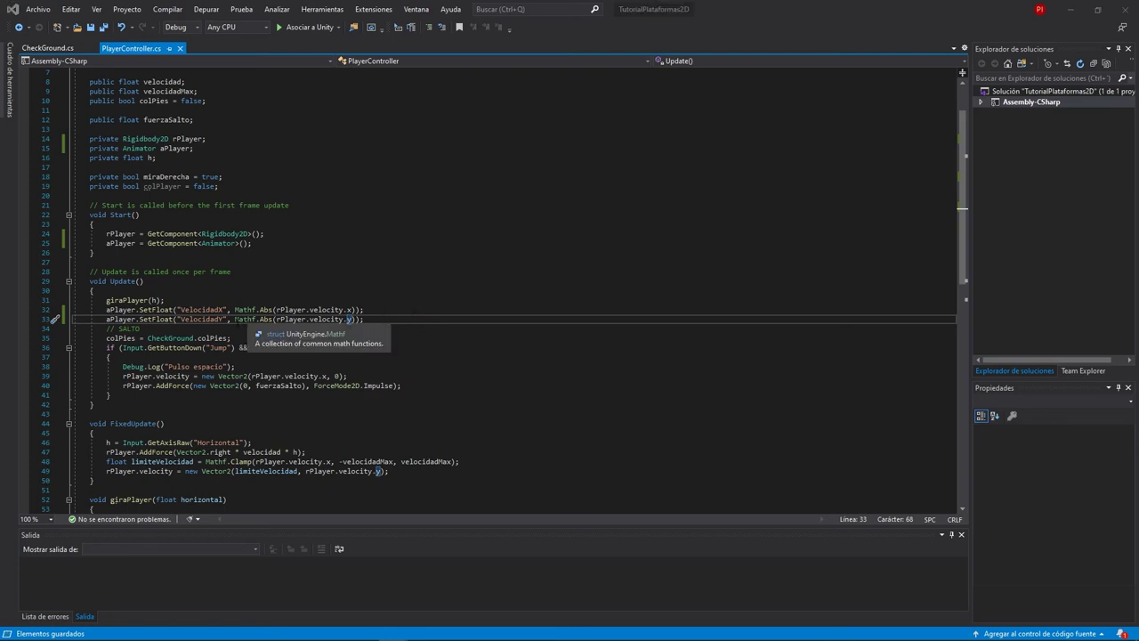
Remove Mathf.Abs so VelocidadY receives the raw rPlayer.velocity.y, and save
click(235, 318)
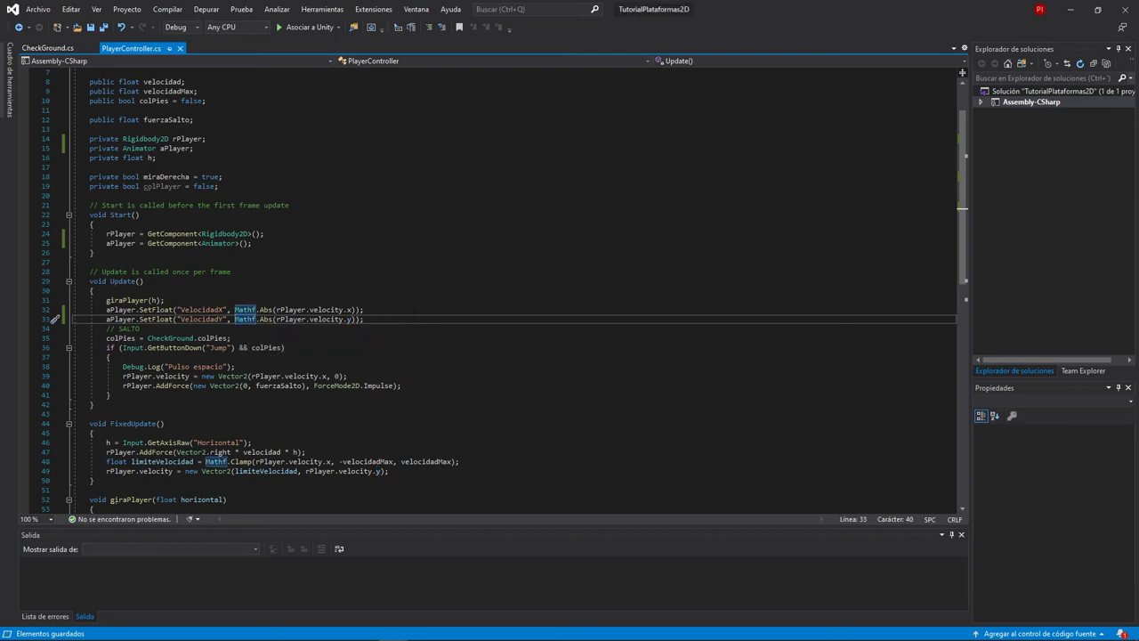
key(Delete)
key(Delete)
key(Delete)
key(Delete)
key(Delete)
key(Delete)
key(Delete)
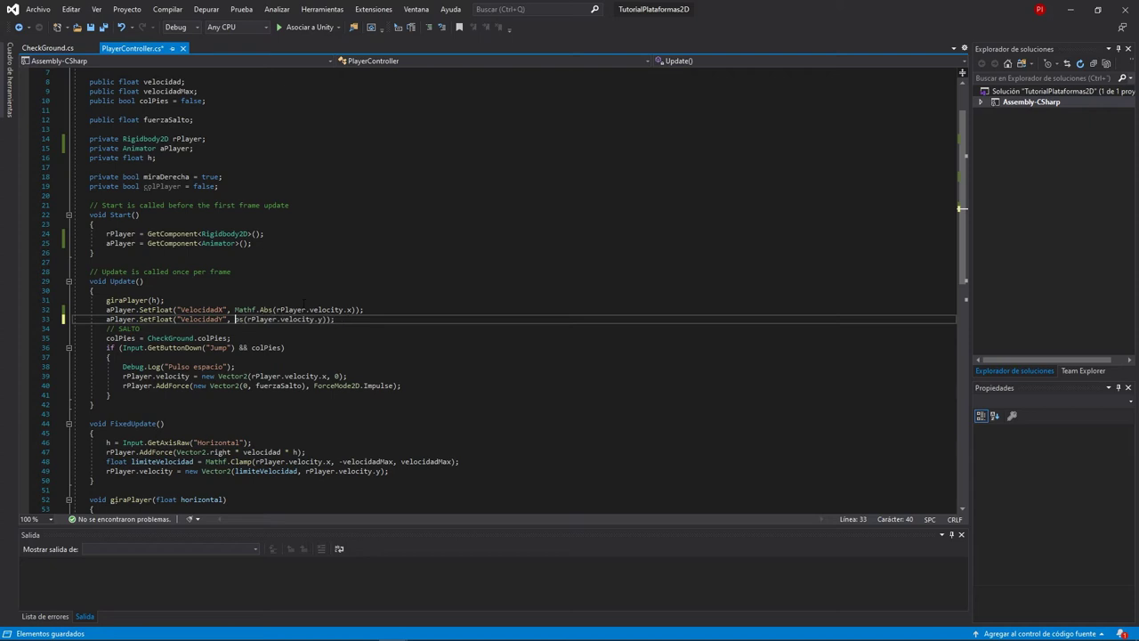
key(Delete)
key(Delete)
key(Delete)
key(ctrl+Right)
key(ctrl+Right)
key(ctrl+Right)
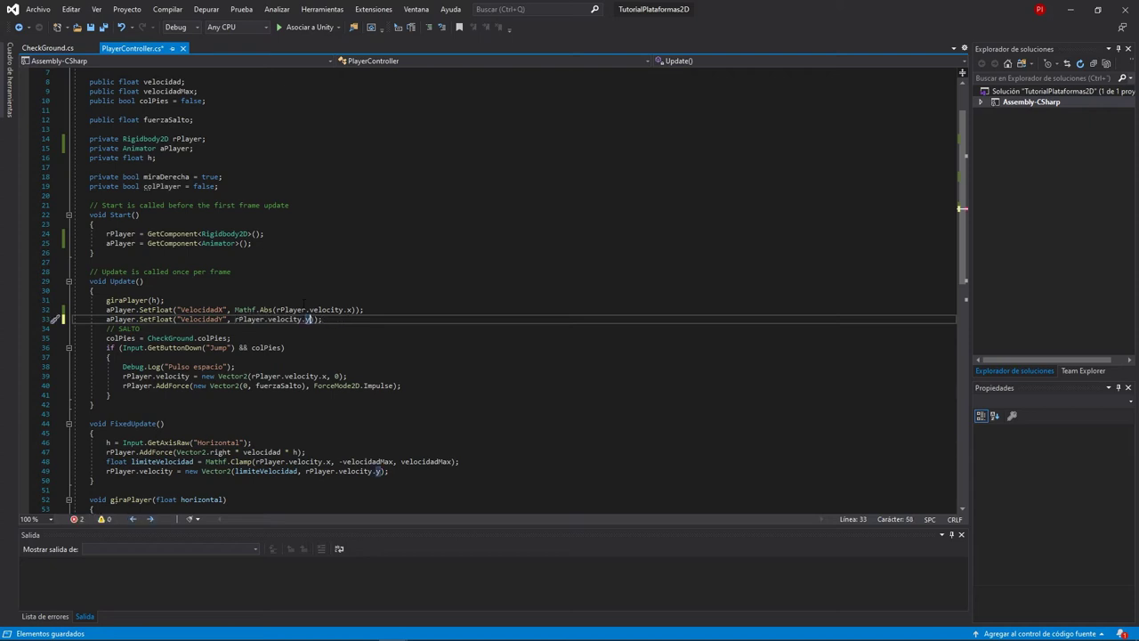
key(Delete)
key(Left)
key(Left)
key(Left)
key(Left)
key(Left)
key(Left)
key(ctrl+s)
key(alt+Tab)
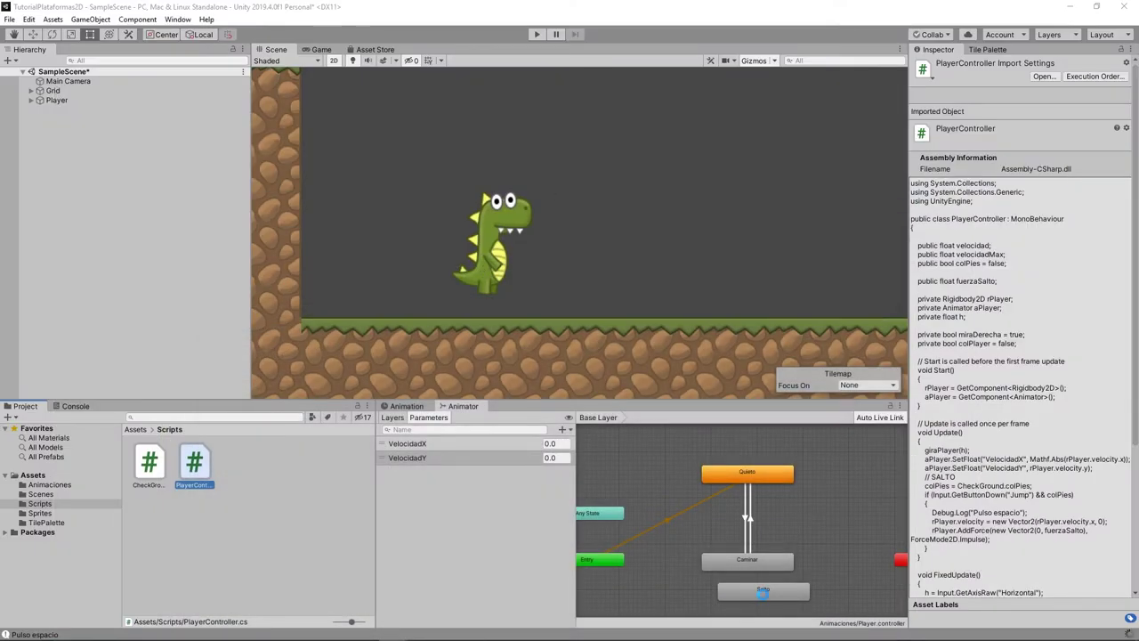
Move the Salto state next to Quieto and Caminar in the graph
click(762, 591)
scroll(684, 558, down, 3)
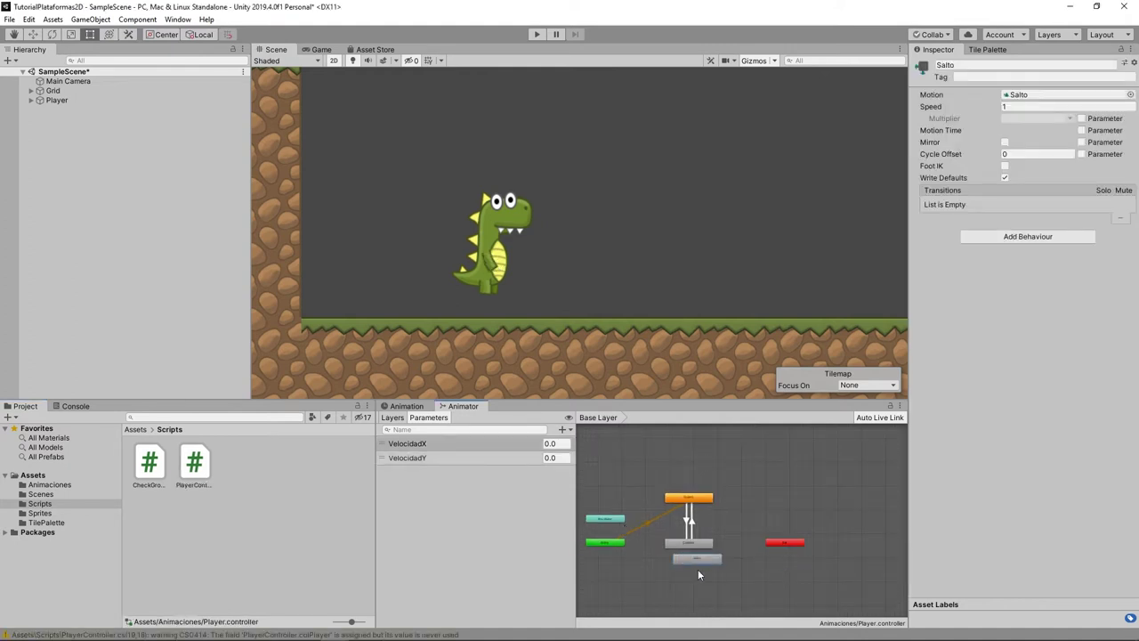
drag(689, 560, 751, 518)
scroll(716, 516, up, 5)
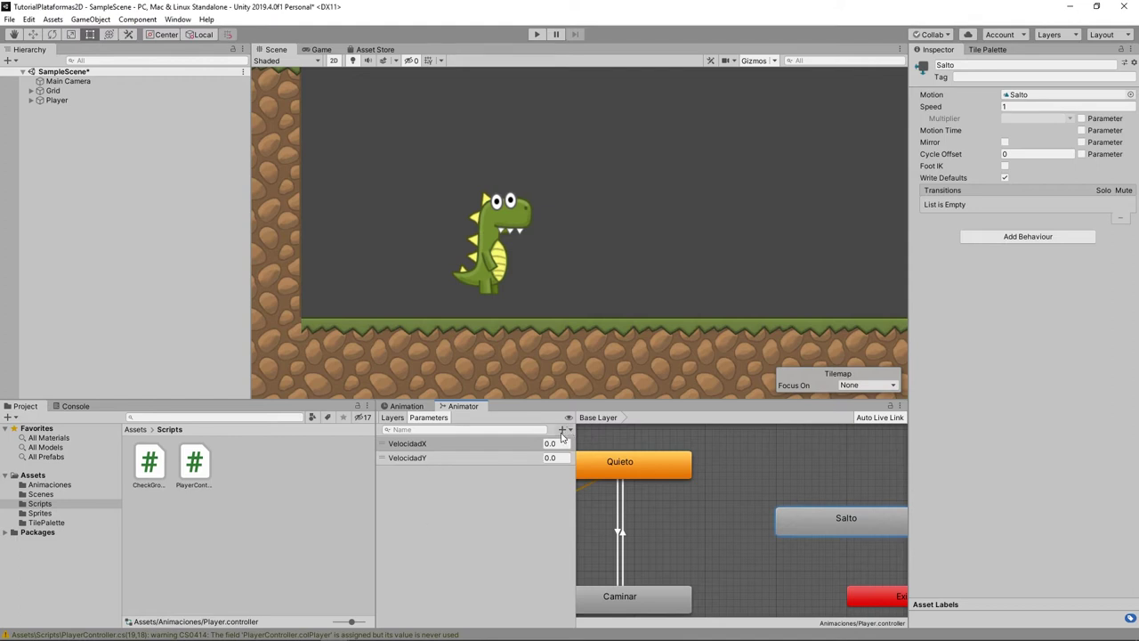
Add a Bool parameter named TocaSuelo and reopen the PlayerController script
click(562, 431)
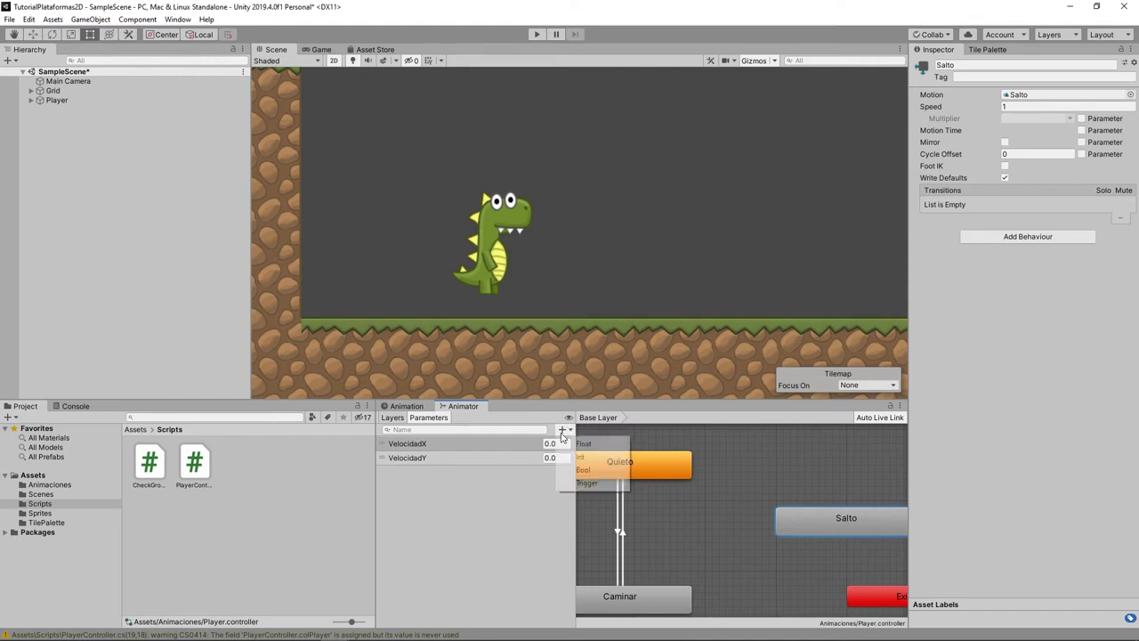
click(604, 473)
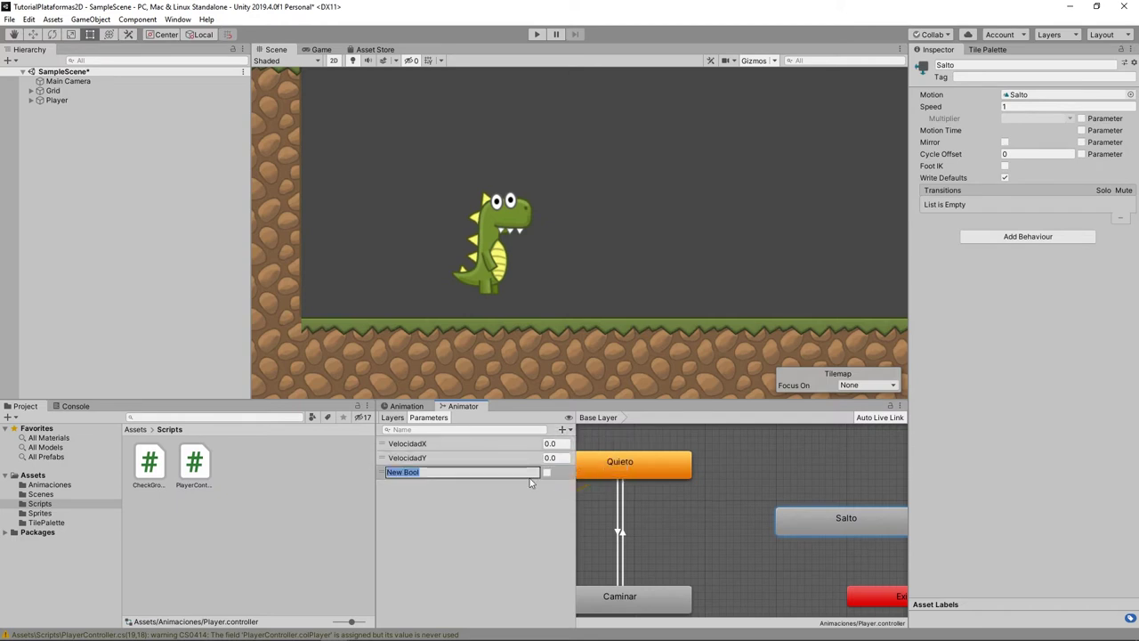
text(TocaSu)
text(elo)
key(Return)
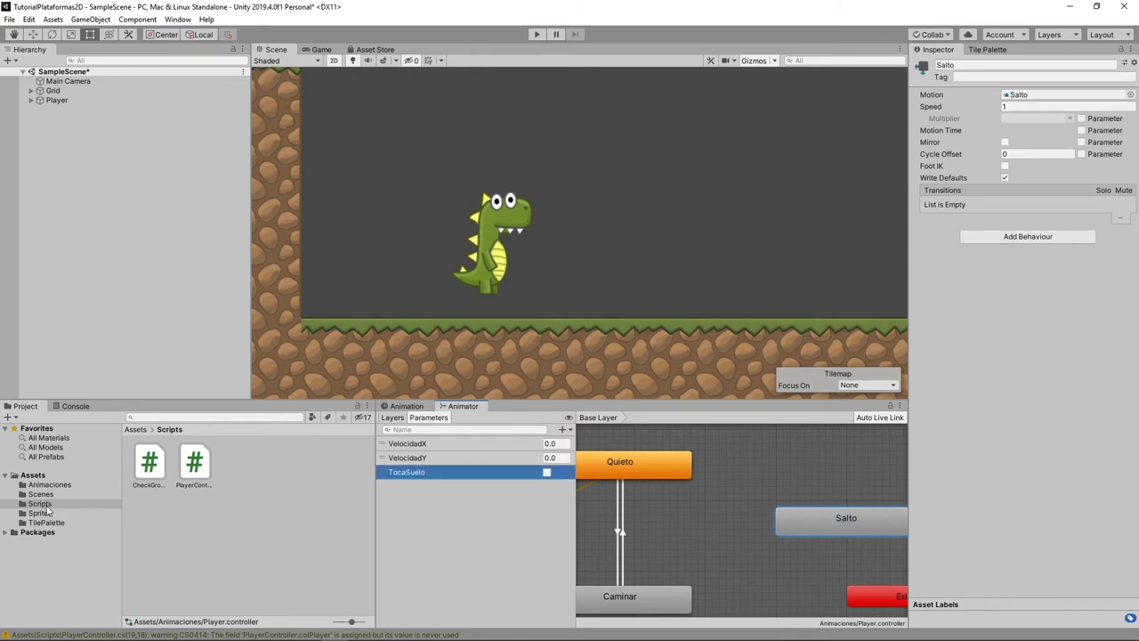
click(49, 509)
double_click(181, 468)
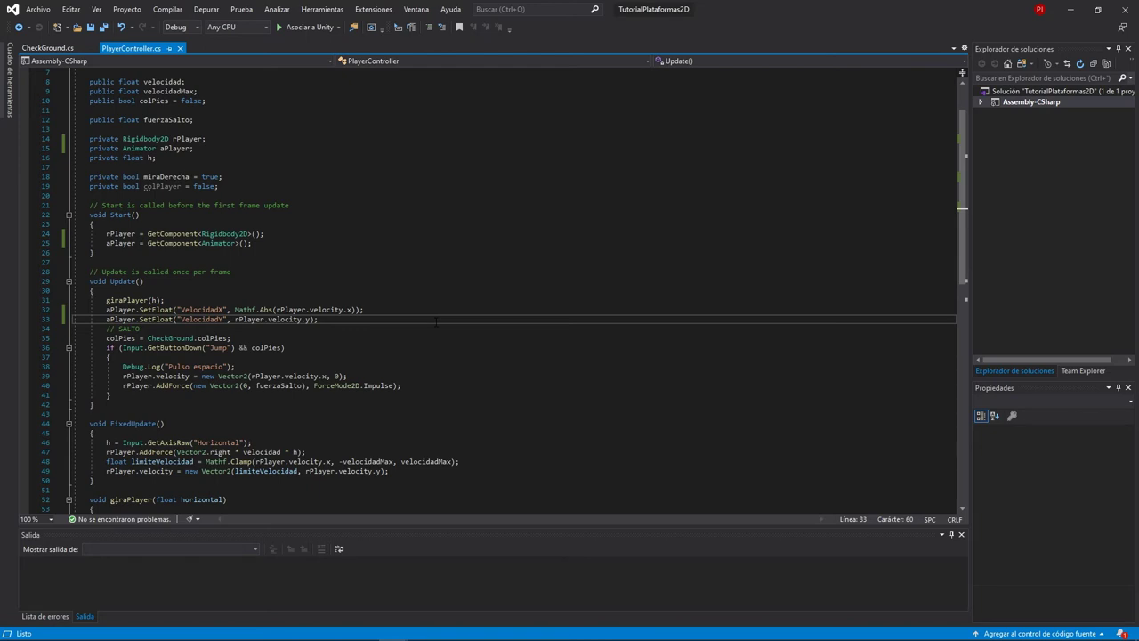
Copy the VelocidadY line to line 34 as a TocaSuelo call passing colPies, and save
key(Return)
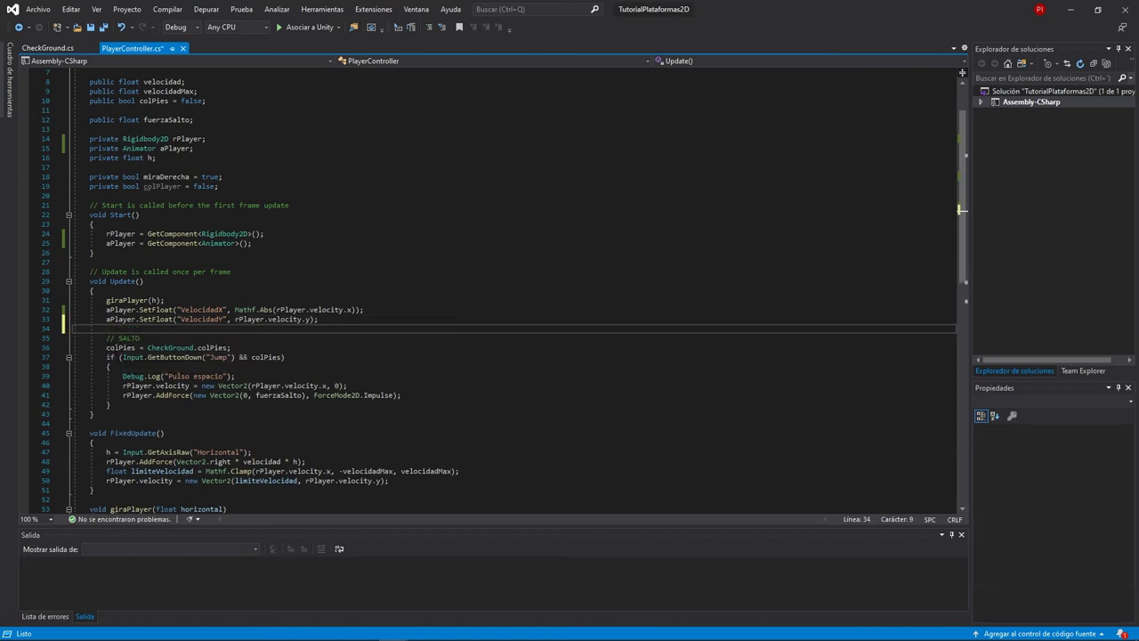
key(Up)
key(shift+End)
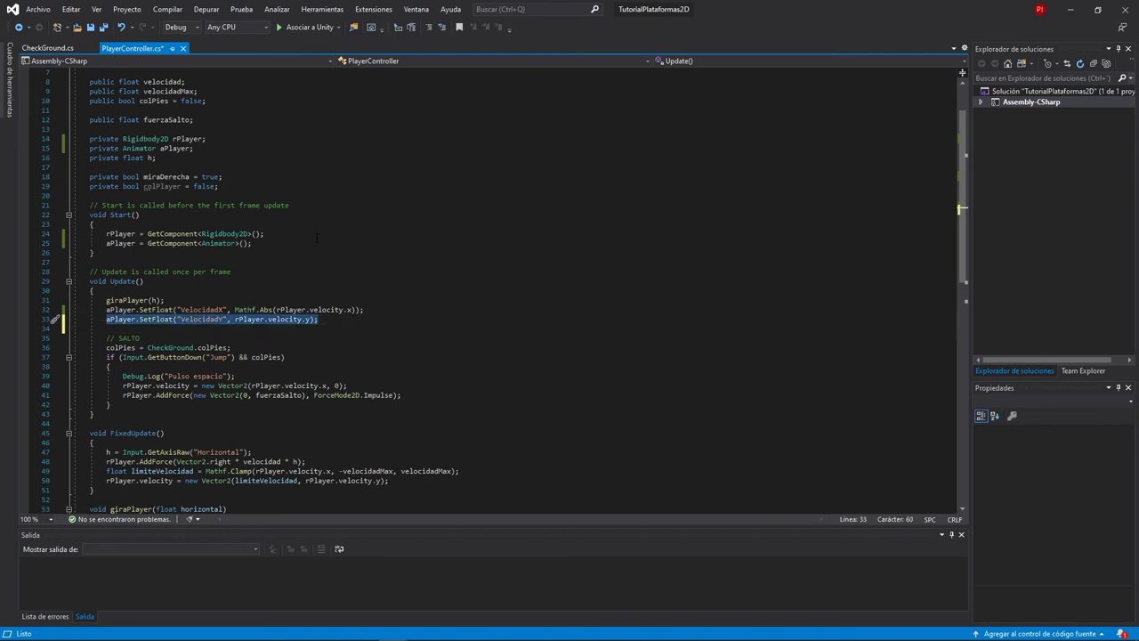
key(ctrl+c)
key(Down)
key(ctrl+v)
key(ctrl+shift+Left)
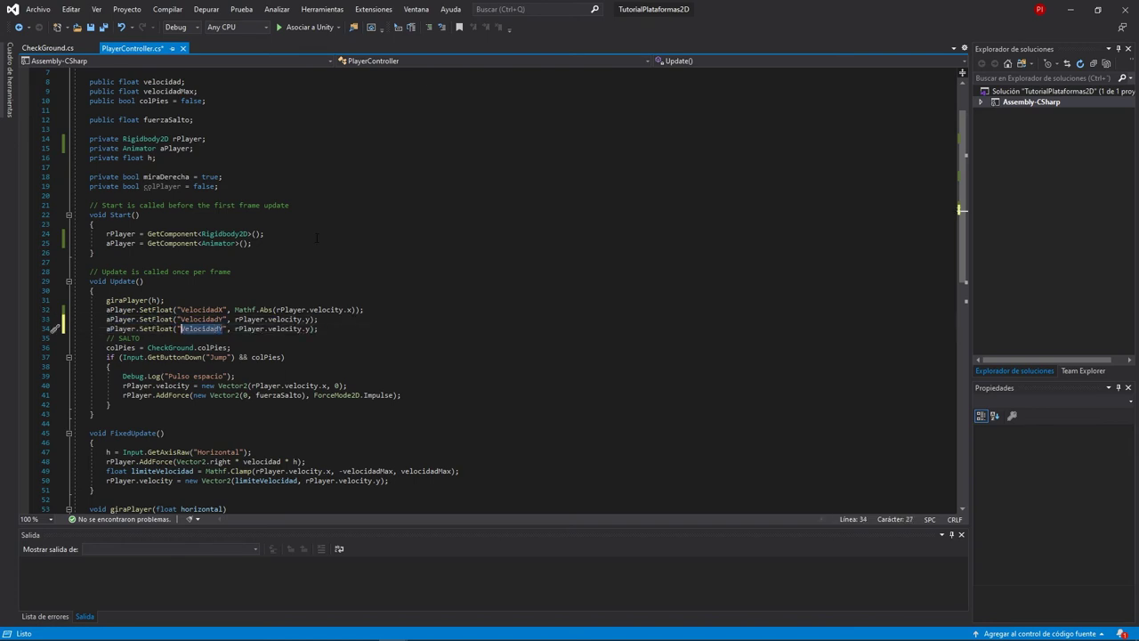
text(TocaSuelo)
key(ctrl+Right)
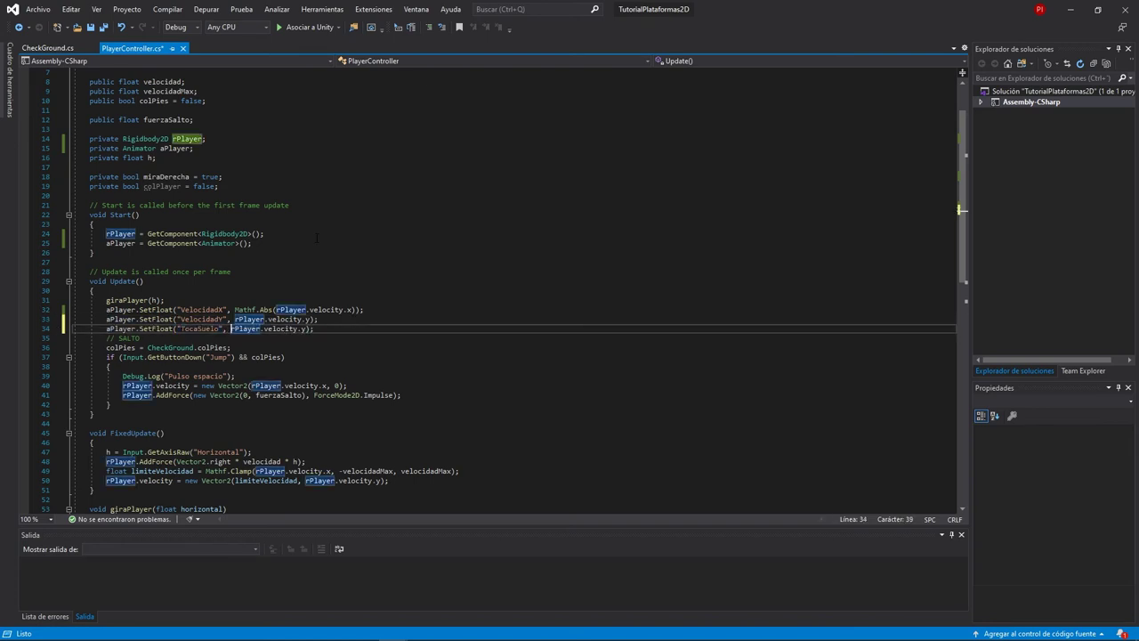
key(shift+End)
key(shift+Left)
key(shift+Left)
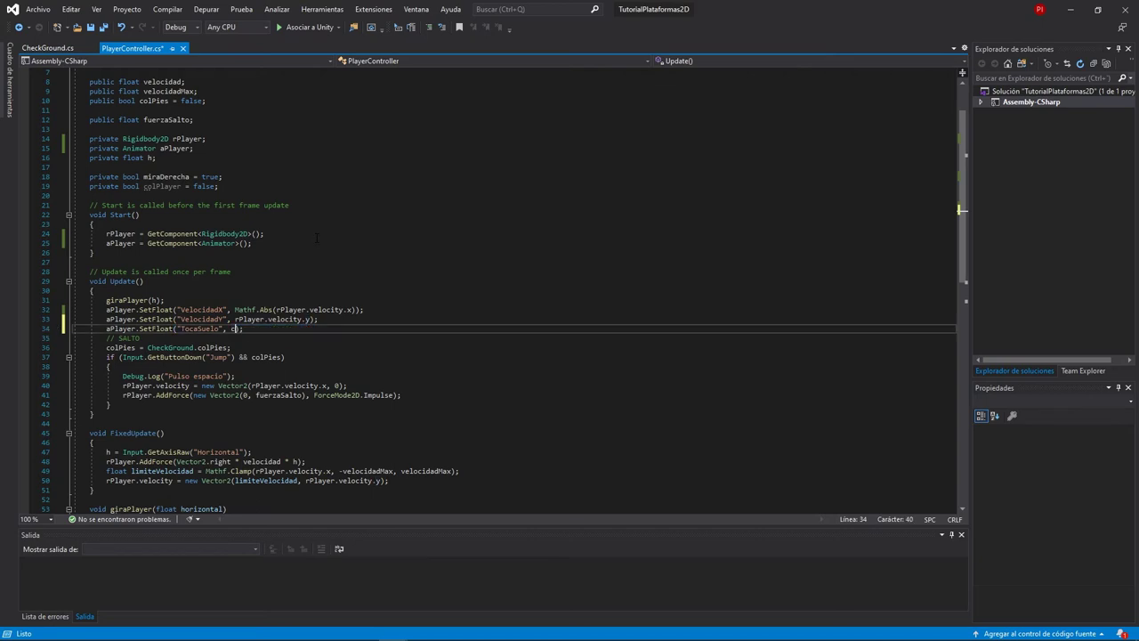
text(colPies)
key(ctrl+s)
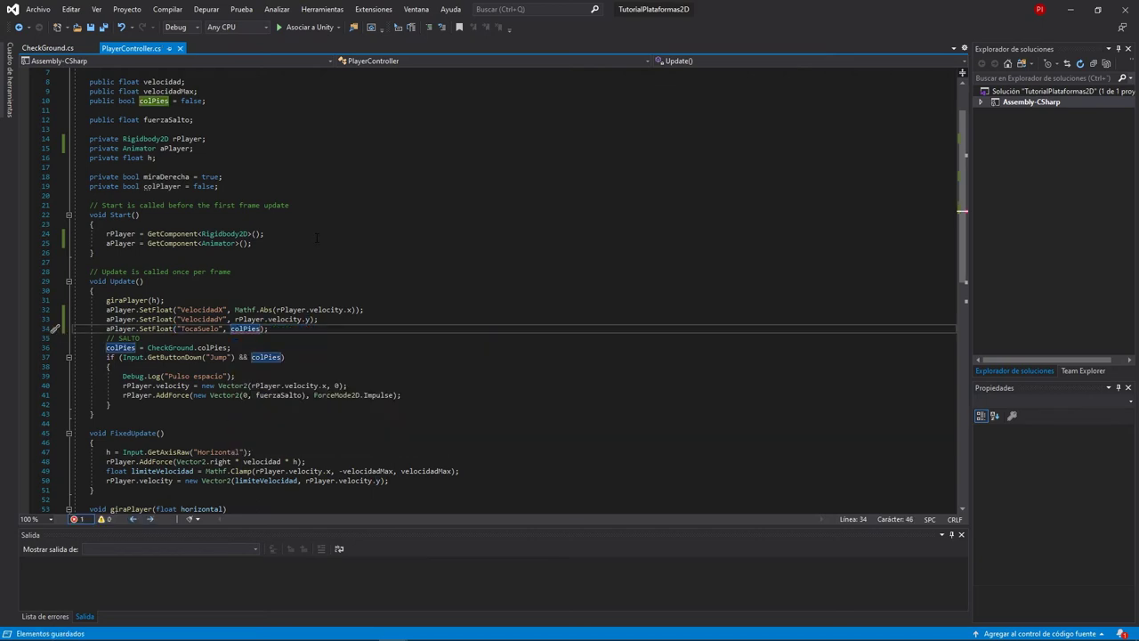
Change the TocaSuelo call from SetFloat to SetBool, save, and return to Unity
click(171, 329)
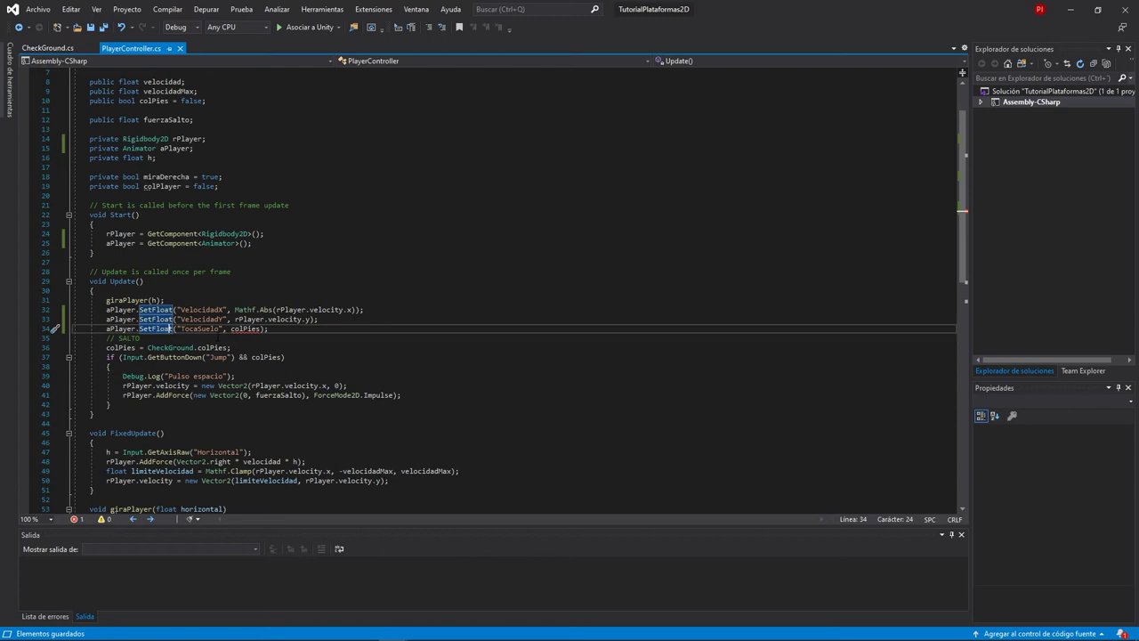
key(Right)
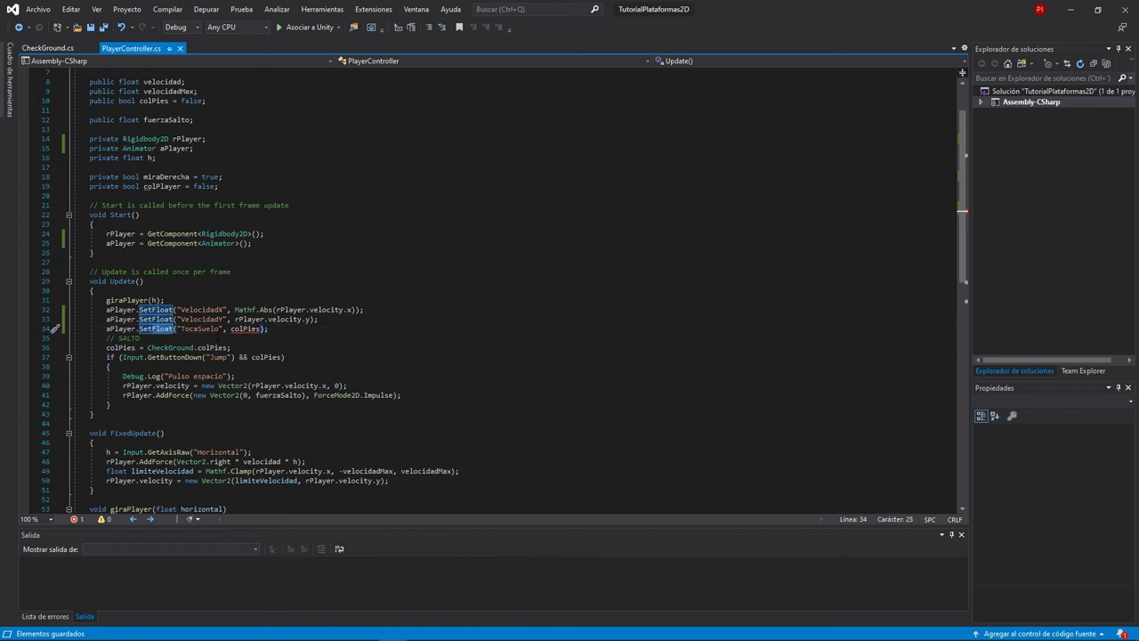
key(BackSpace)
key(BackSpace)
key(BackSpace)
text(Bool)
key(ctrl+s)
click(1070, 8)
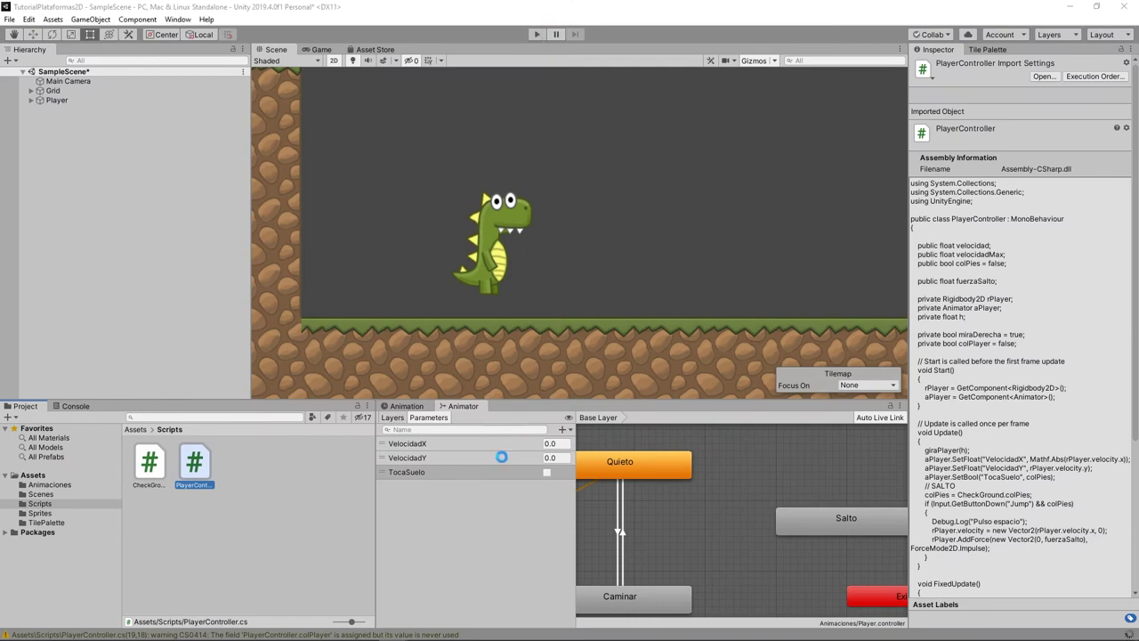
key(ctrl+p)
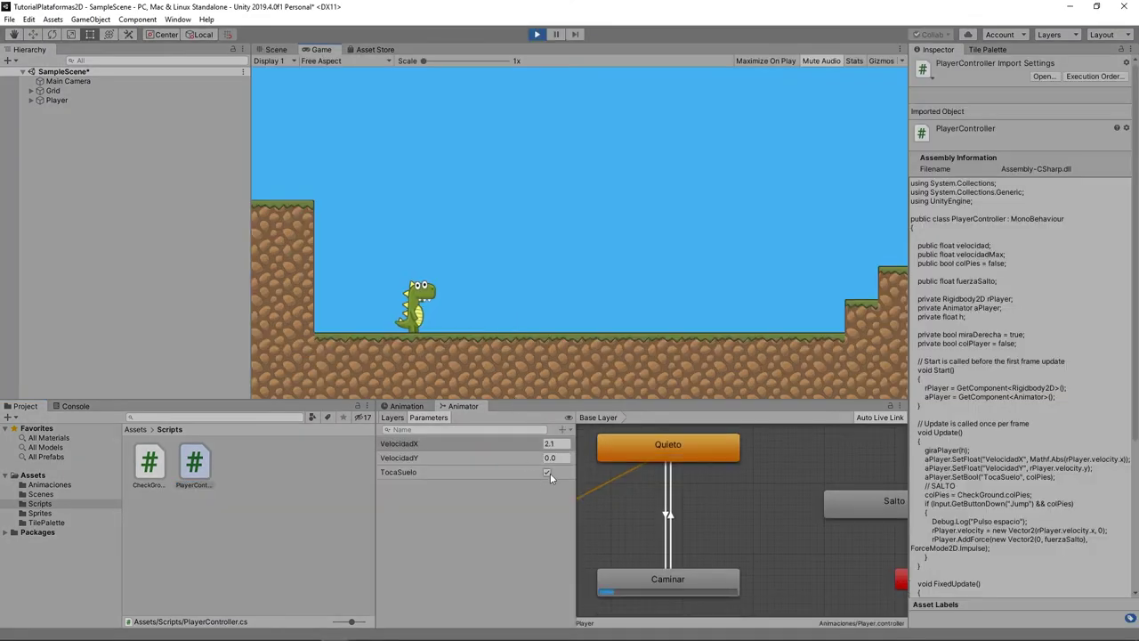
key(Right)
key(space)
key(space)
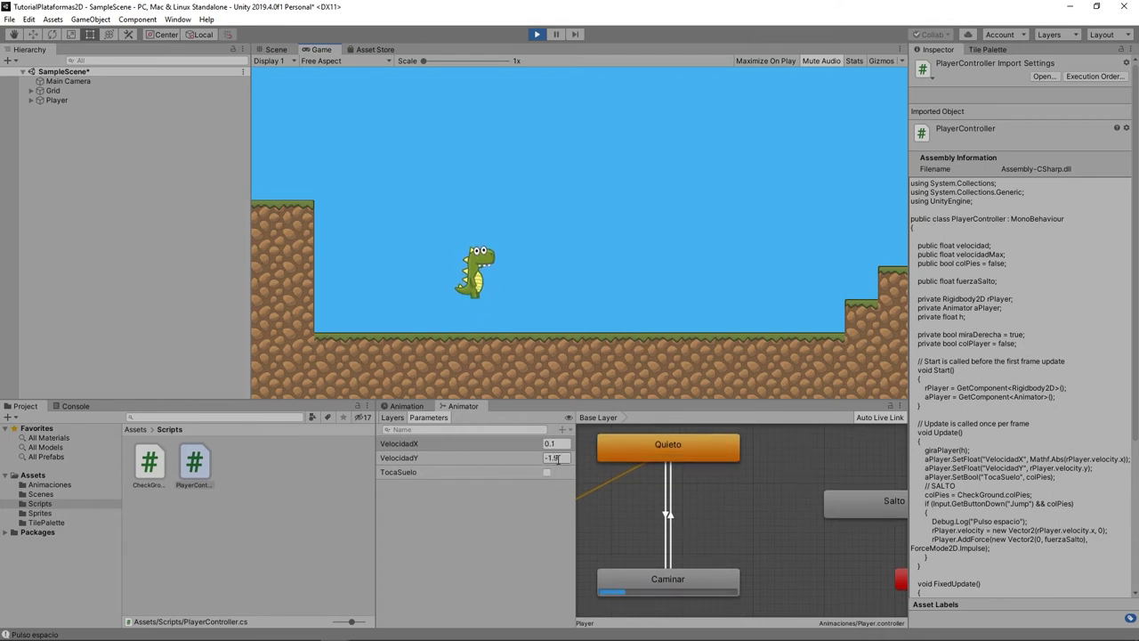
key(space)
key(space)
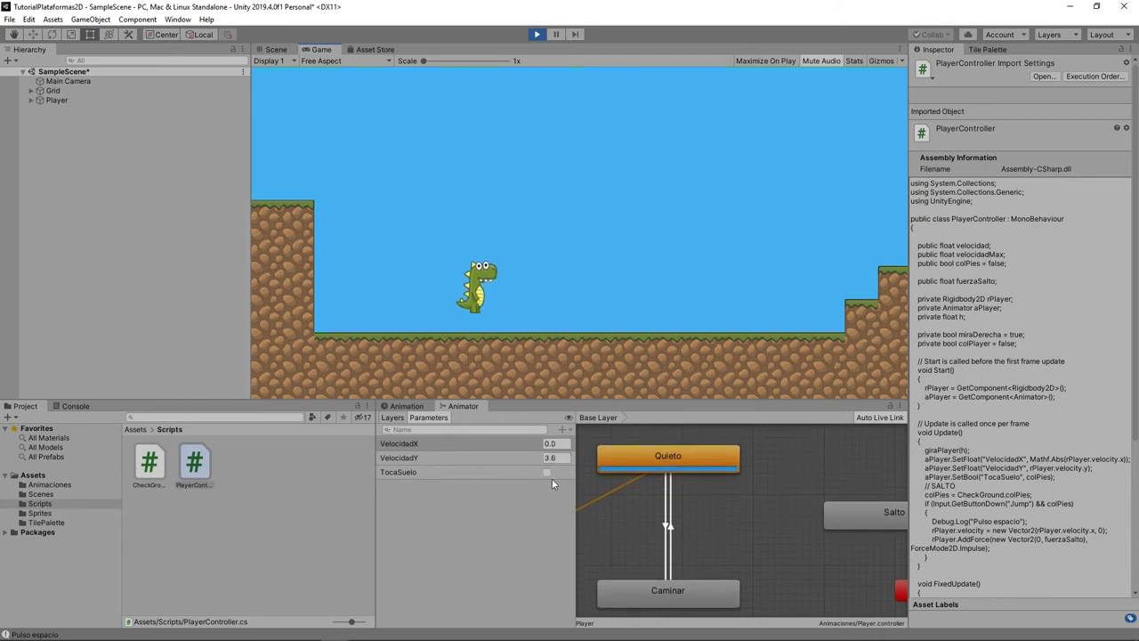
key(Right)
key(space)
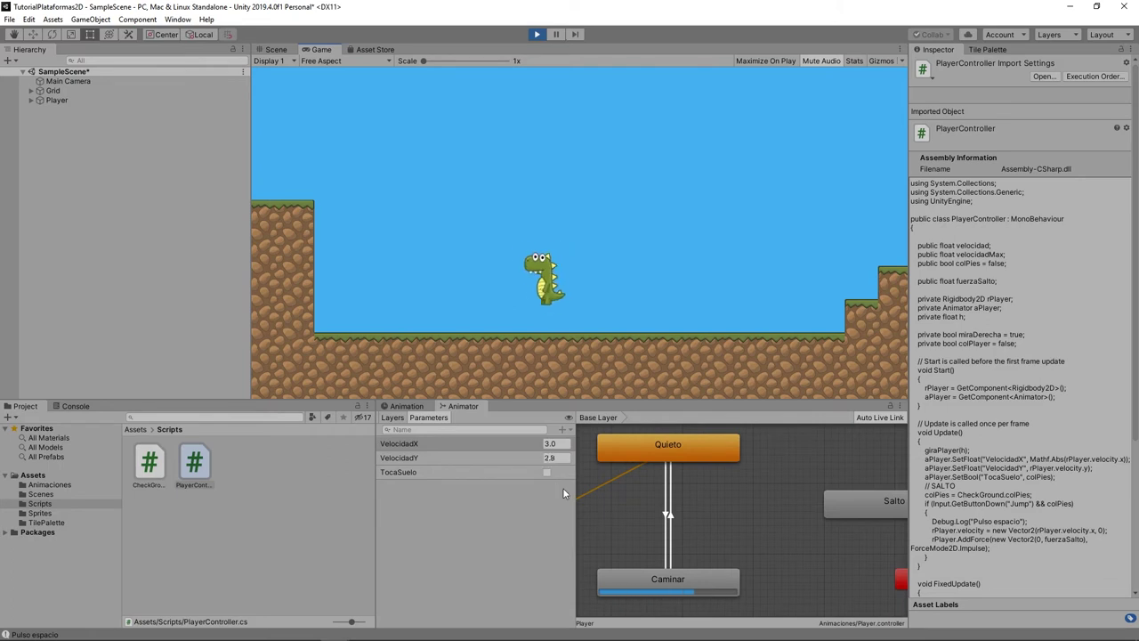
key(Left)
key(Left)
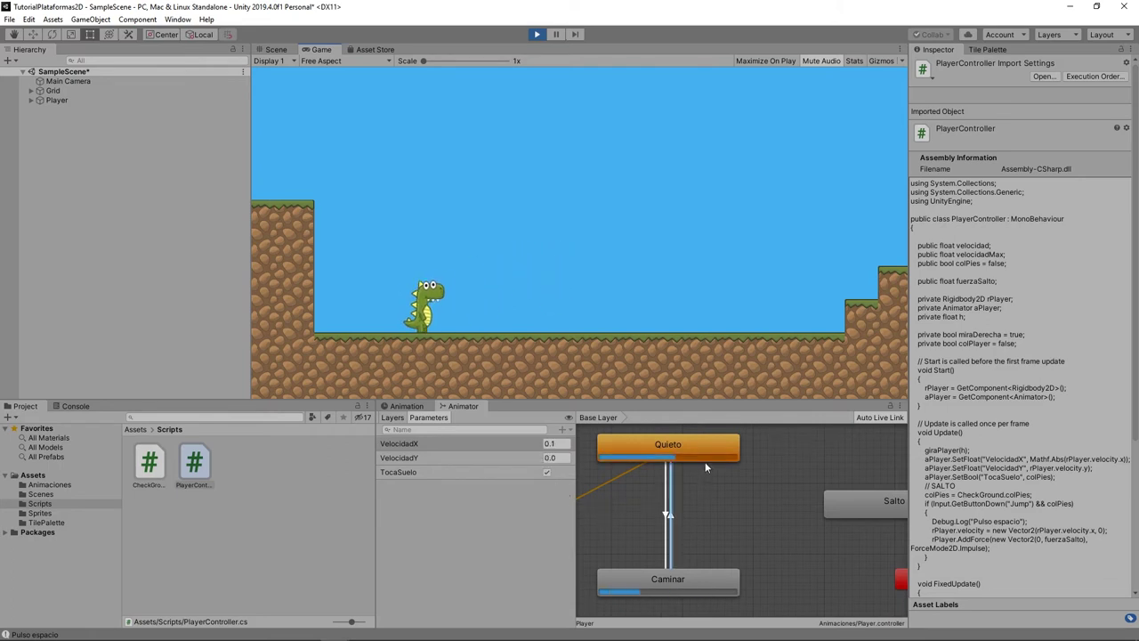
key(Right)
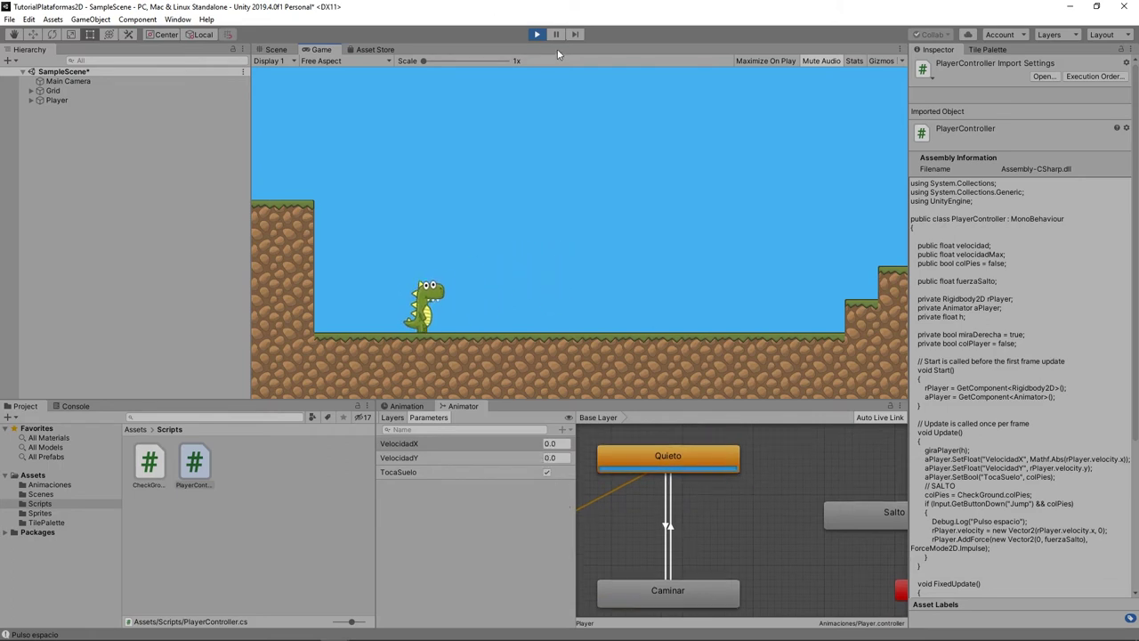
click(536, 33)
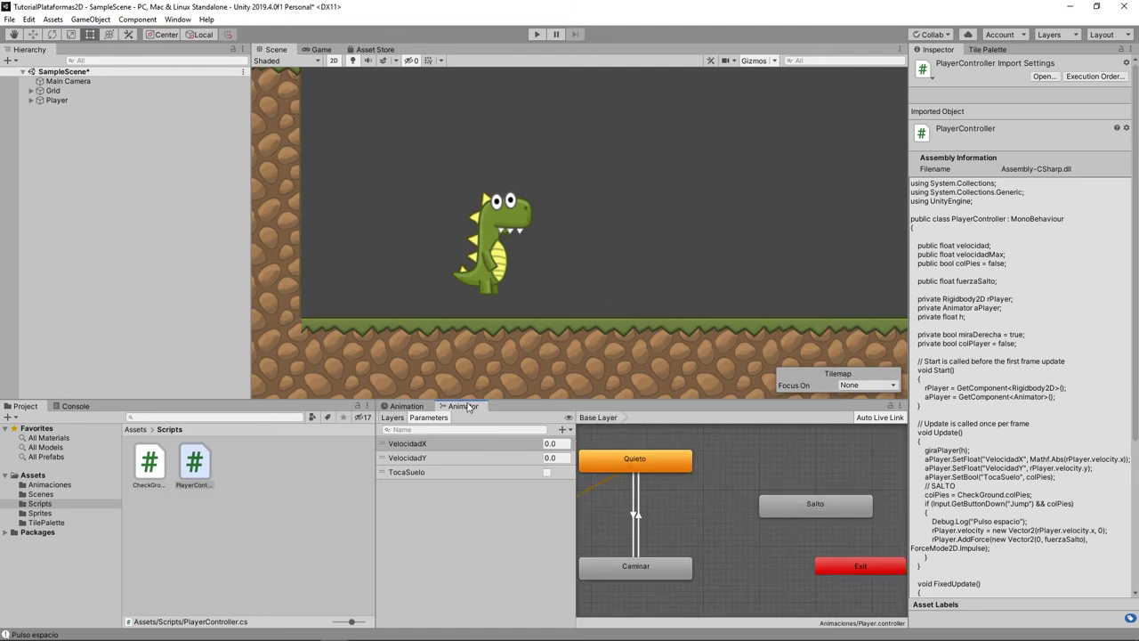
Undock the Animator into its own floating window and position it
mouse_move(464, 406)
mouse_down()
mouse_move(353, 196)
mouse_move(565, 236)
mouse_up()
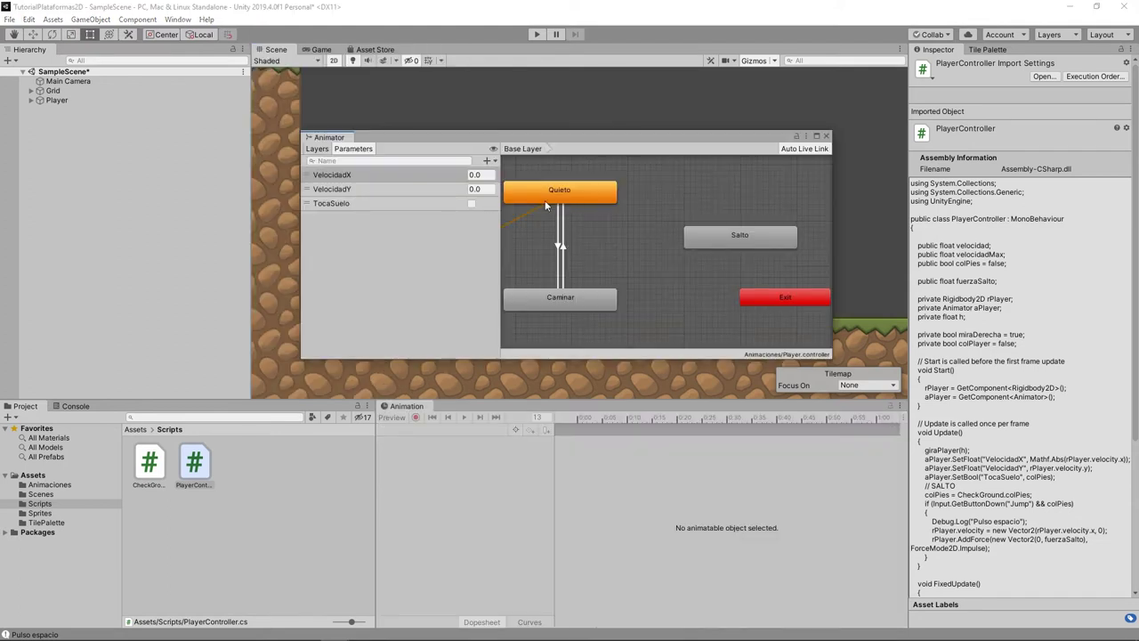
click(817, 136)
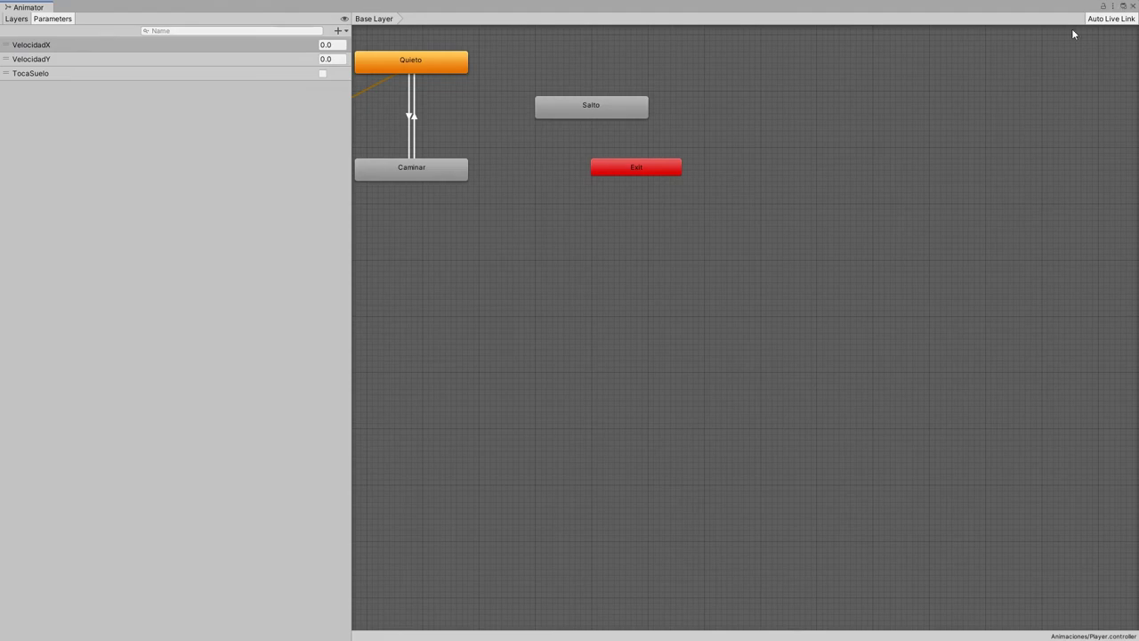
click(1123, 7)
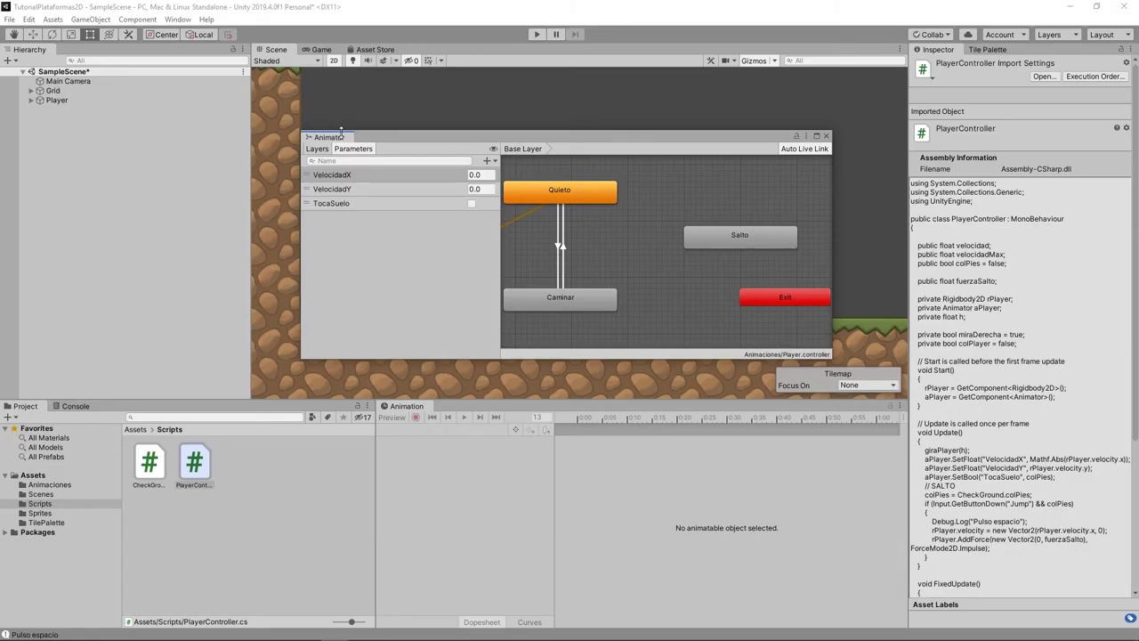
drag(360, 139, 455, 422)
Create a Quieto-to-Salto transition with Has Exit Time off and 0.01 duration
right_click(667, 464)
click(690, 476)
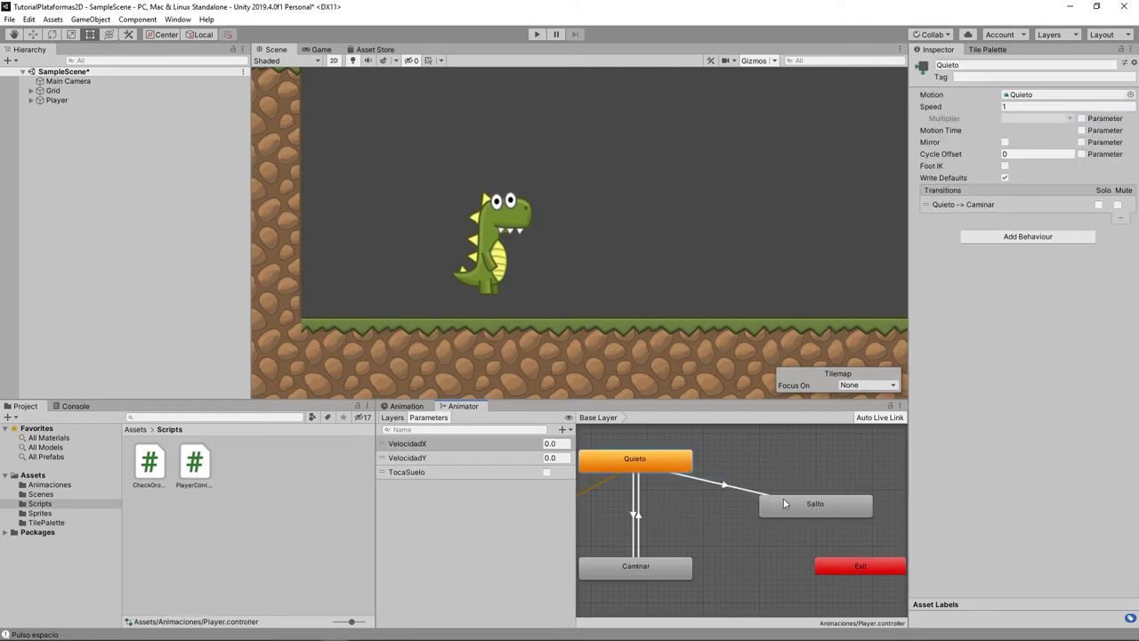
click(784, 510)
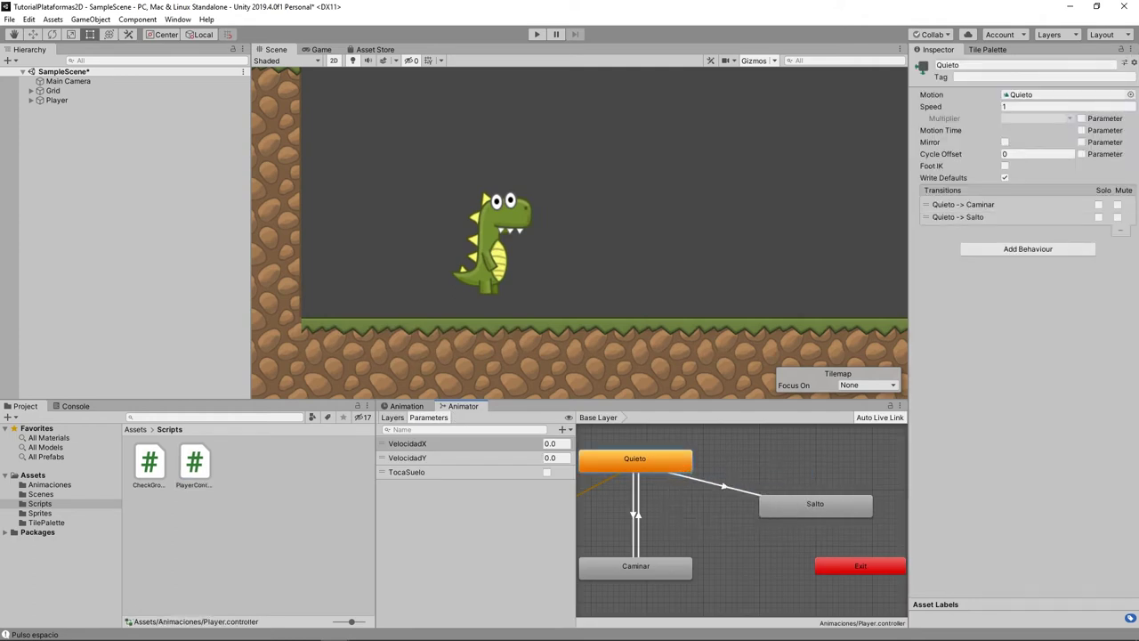
click(723, 489)
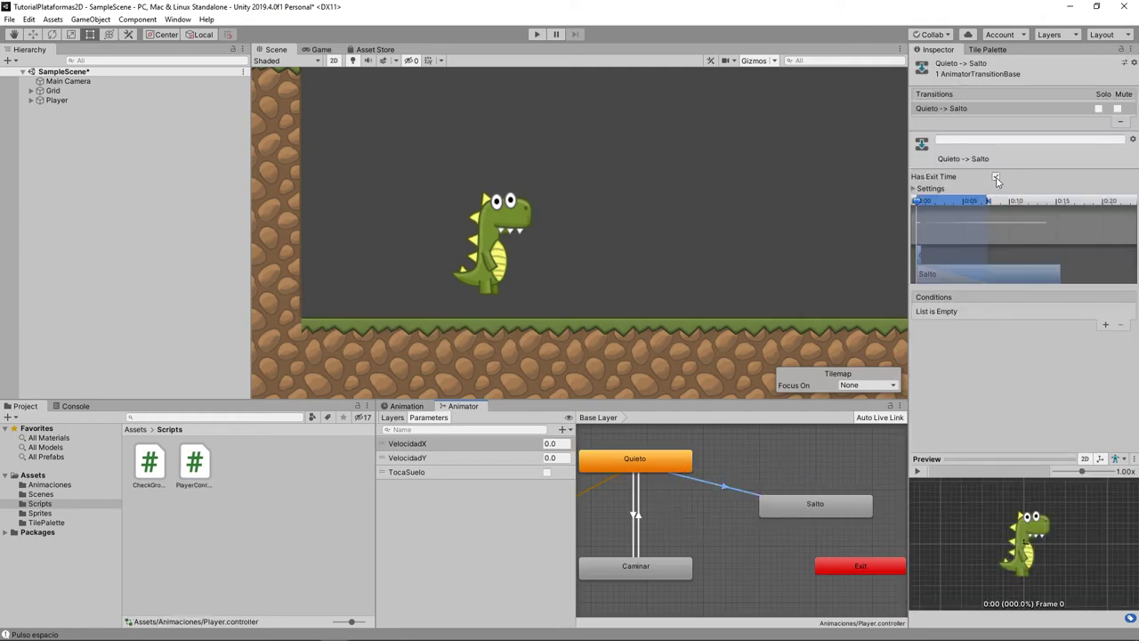
click(996, 177)
click(913, 190)
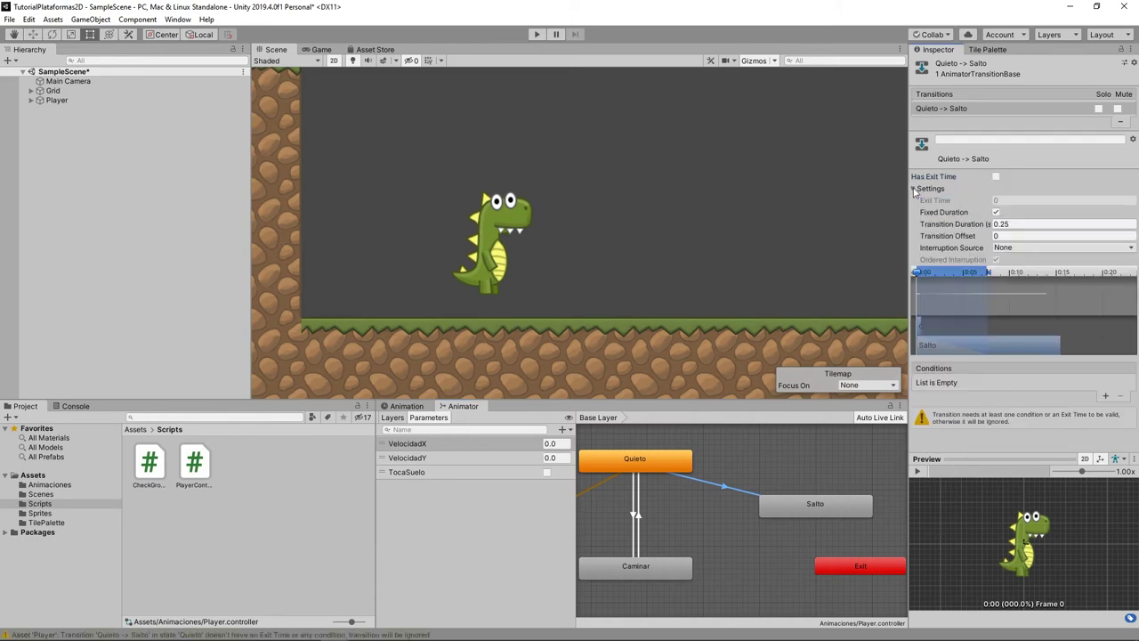
click(1068, 225)
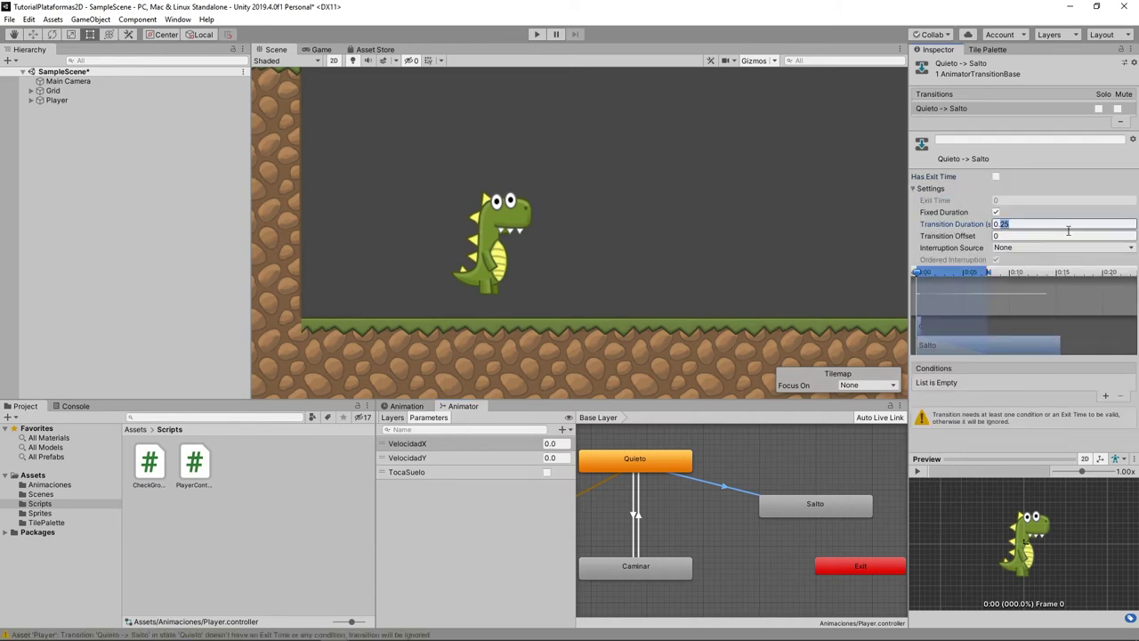
text(0.01)
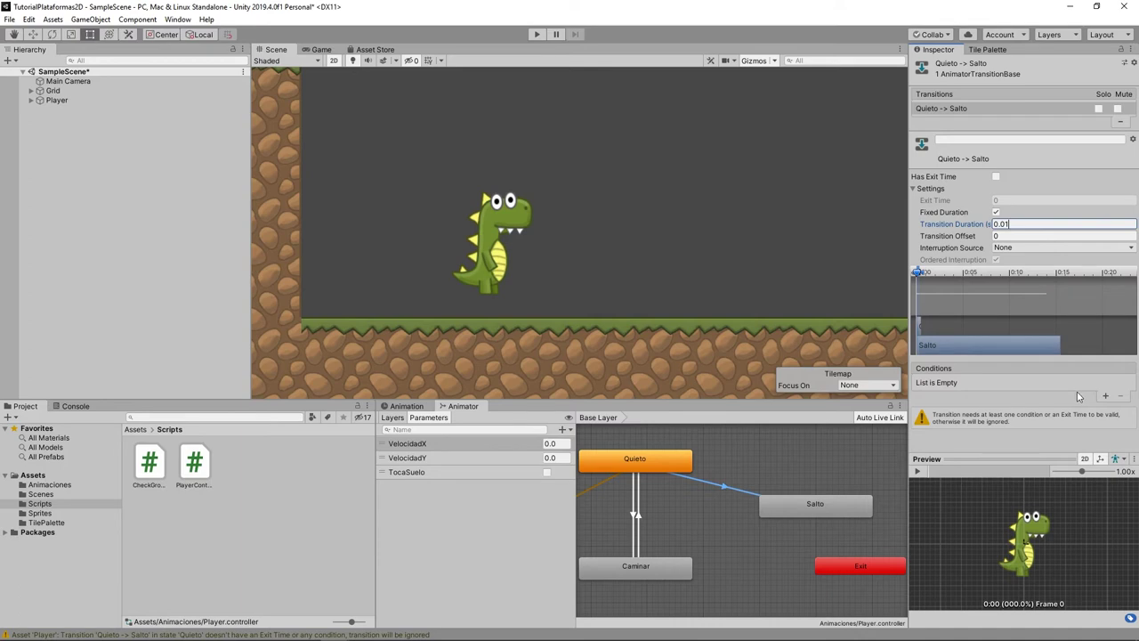
Give the transition conditions VelocidadY Greater 0 and TocaSuelo false
click(1105, 395)
click(979, 383)
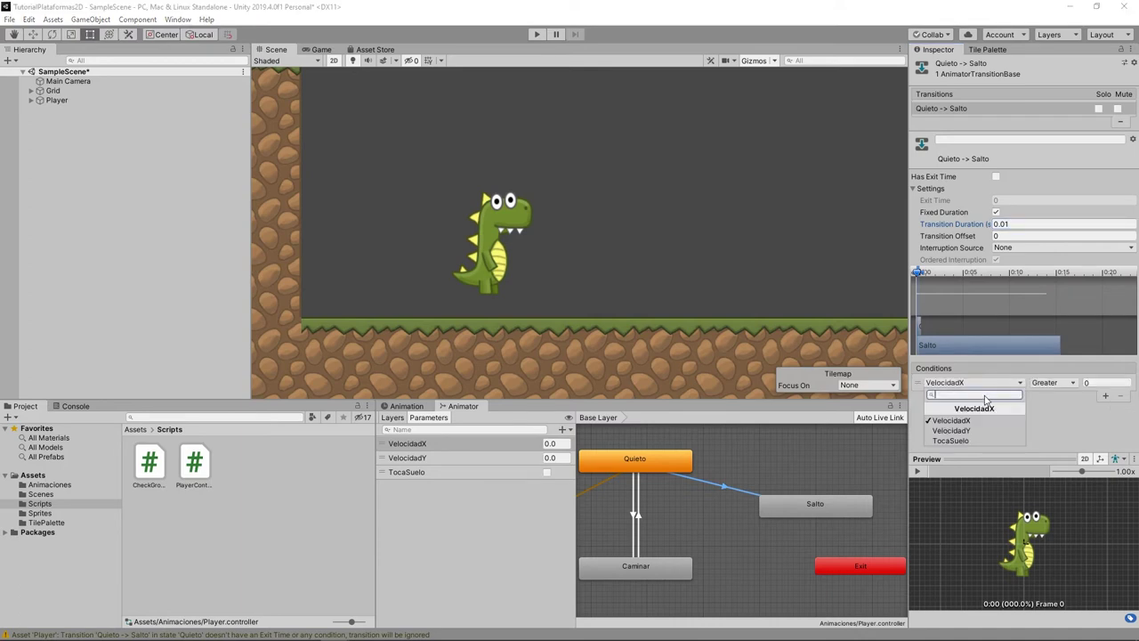
click(961, 430)
click(1098, 383)
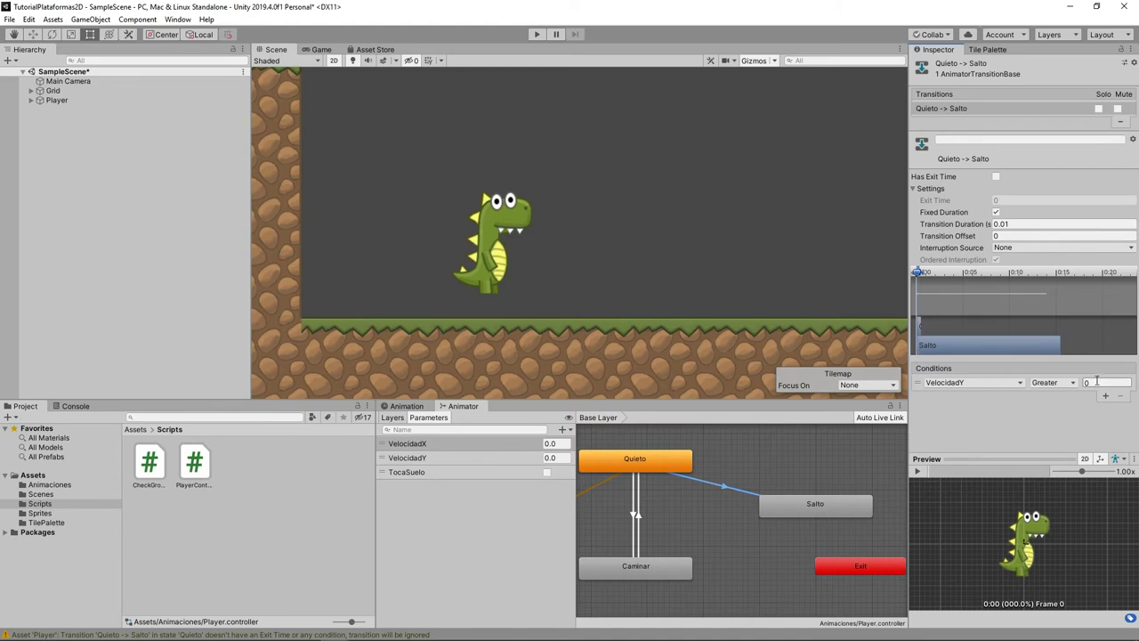
click(1105, 395)
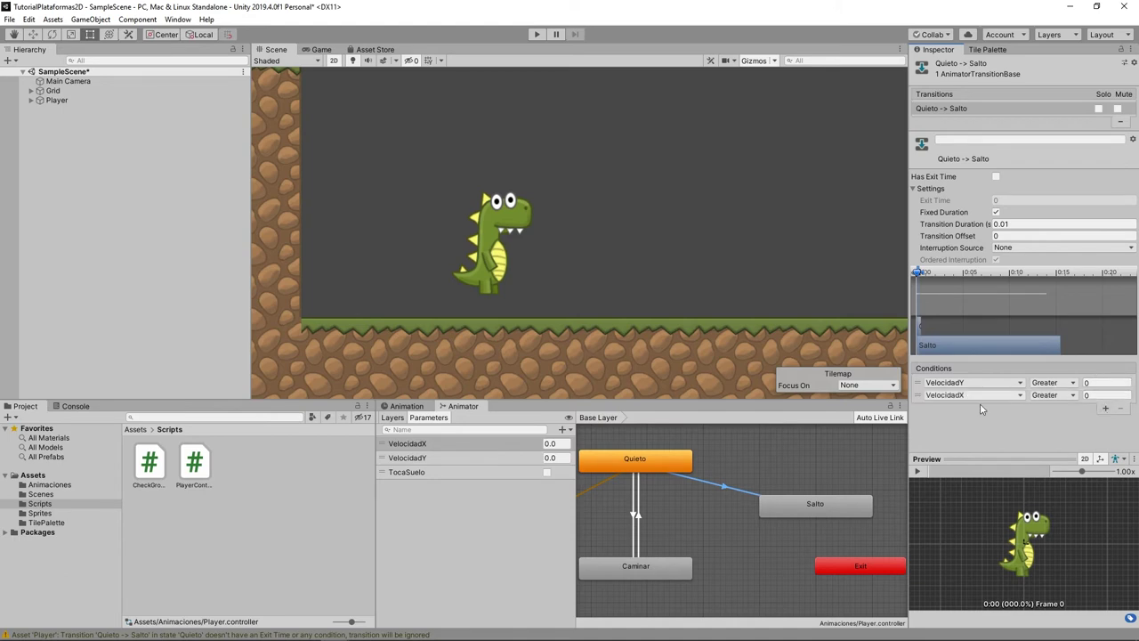
click(979, 395)
click(970, 449)
click(1038, 396)
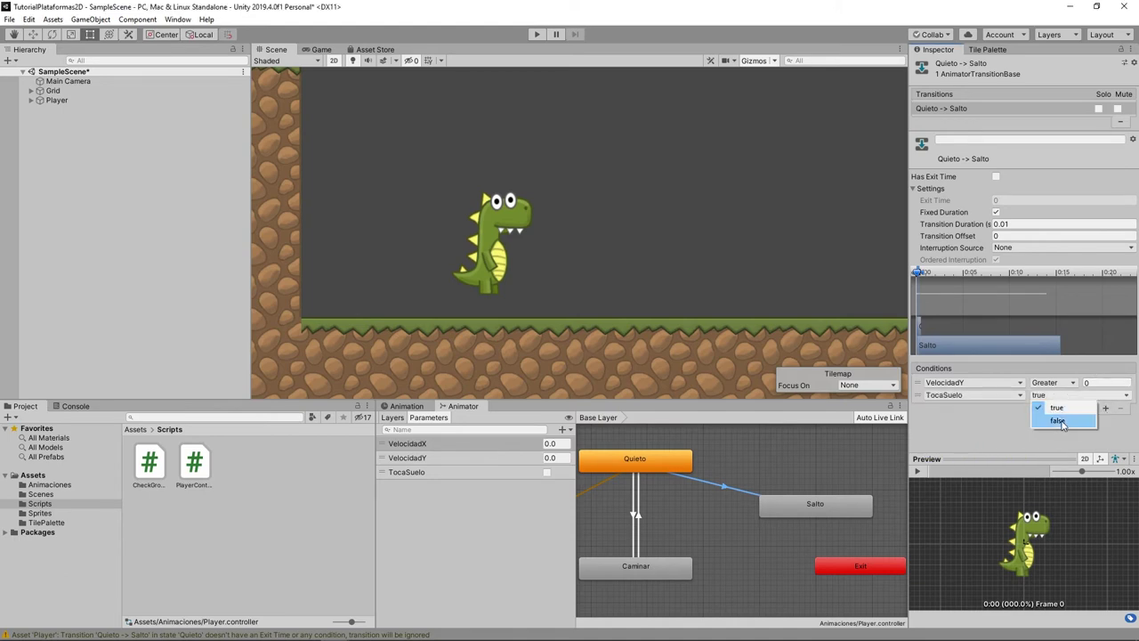
click(1059, 420)
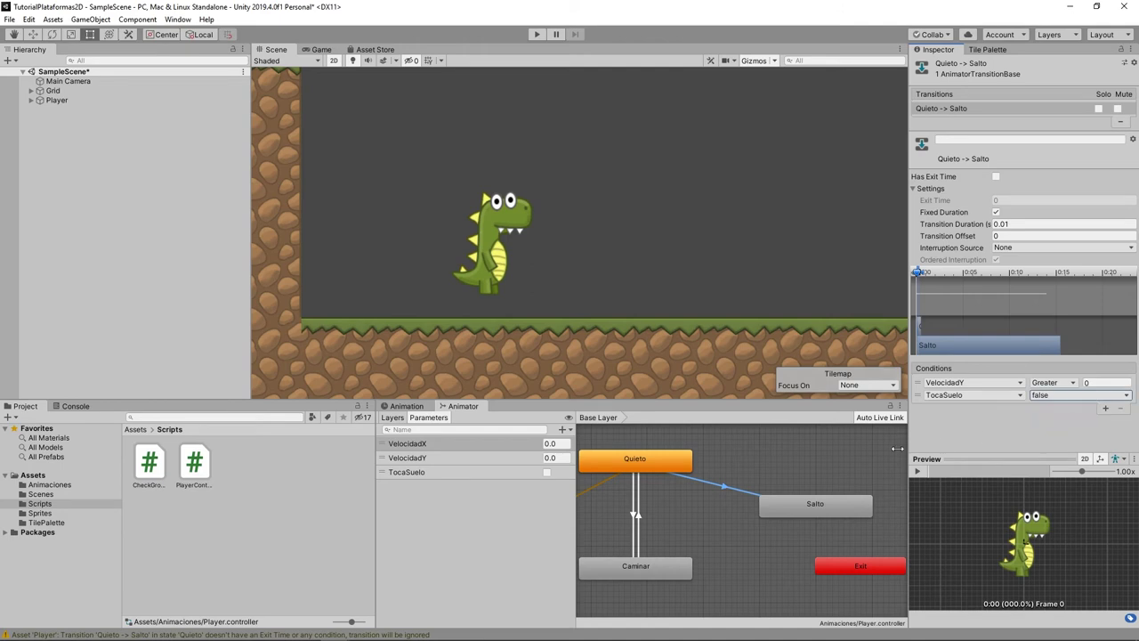
click(801, 509)
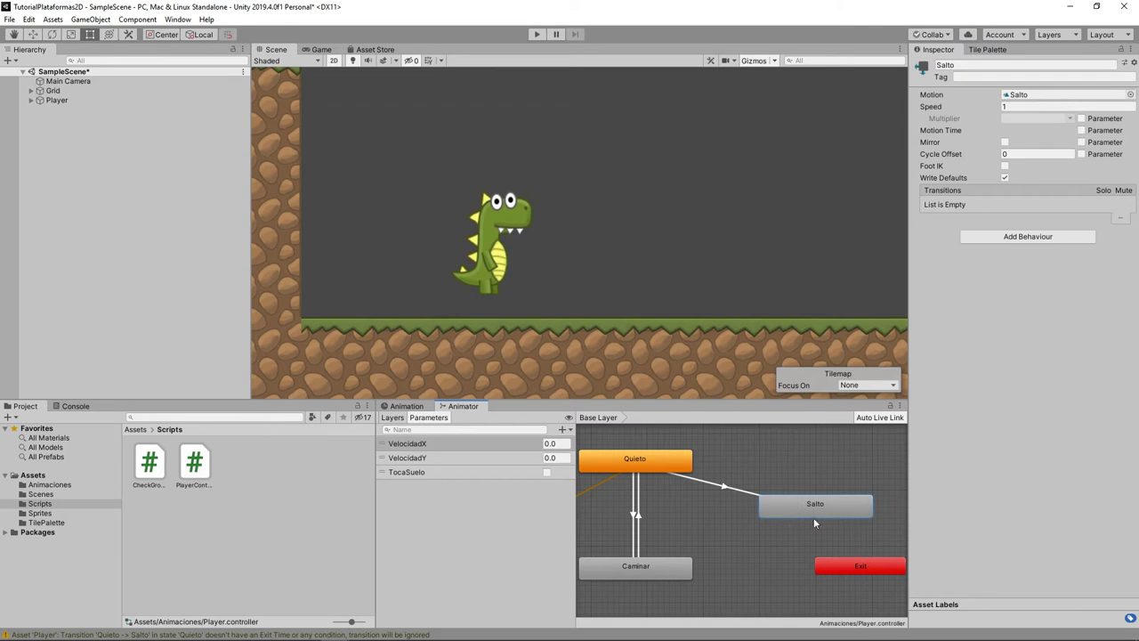
Create a Salto-to-Quieto transition with Has Exit Time off and 0.01 duration
right_click(814, 522)
click(836, 509)
click(671, 463)
click(728, 485)
click(996, 176)
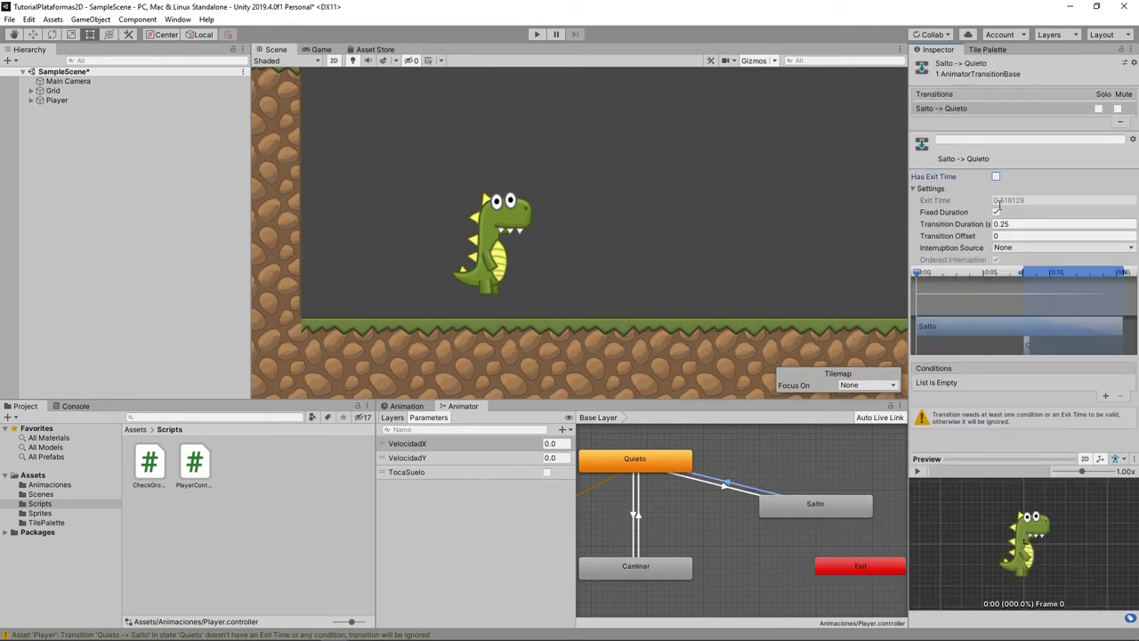
click(1057, 225)
text(0.01)
key(Return)
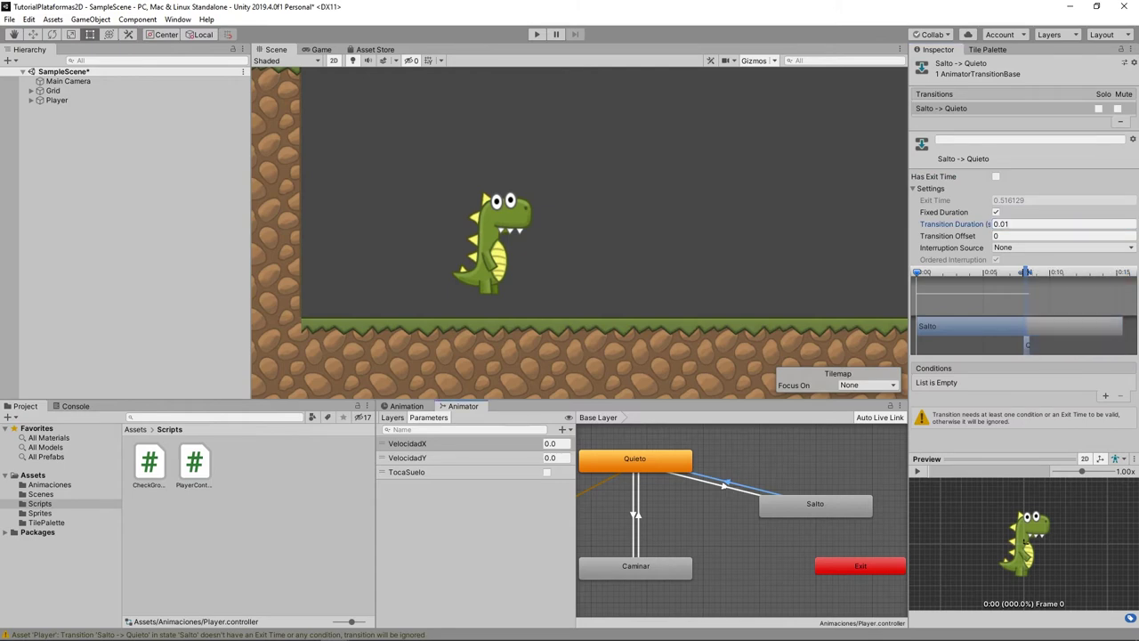
Add the condition TocaSuelo false to the Salto-to-Quieto transition
click(1108, 400)
click(1020, 383)
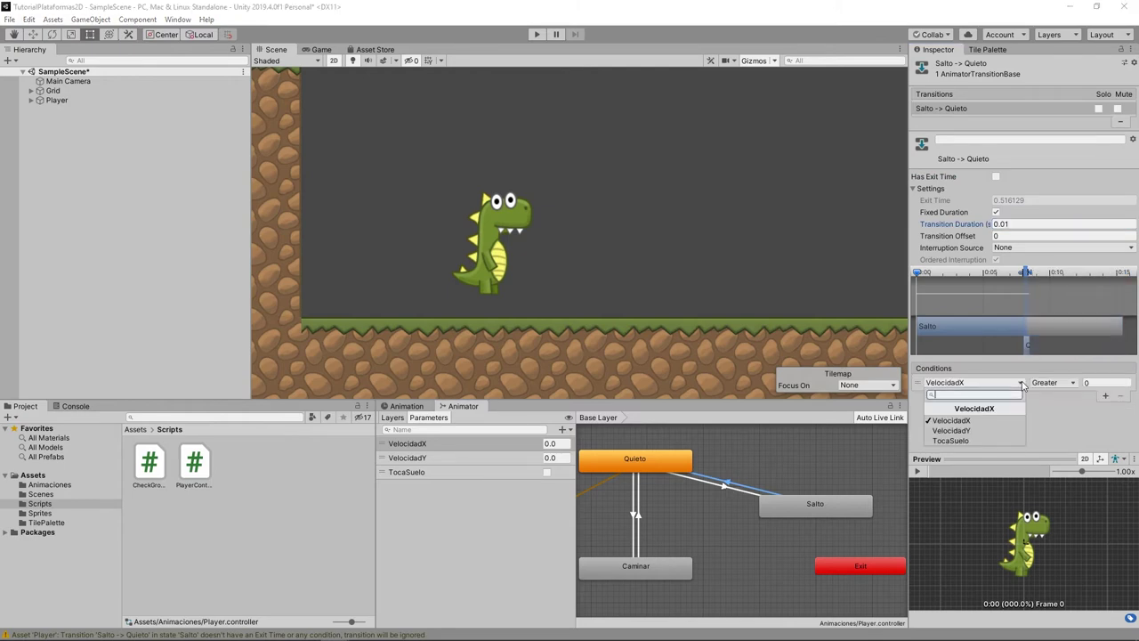
click(967, 443)
click(1079, 383)
click(1059, 409)
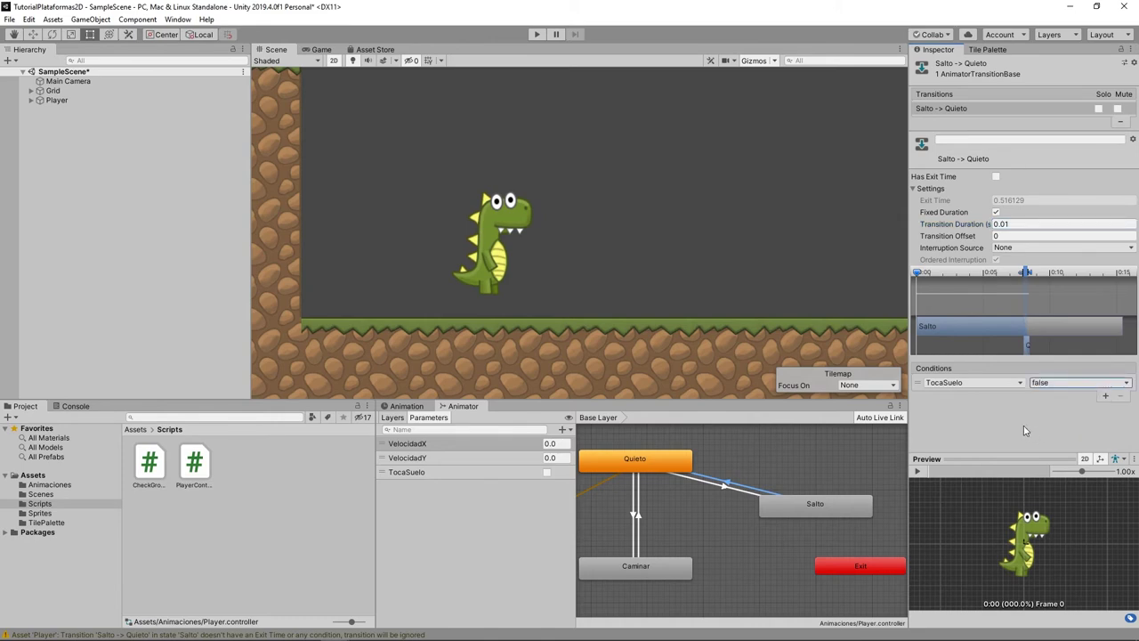
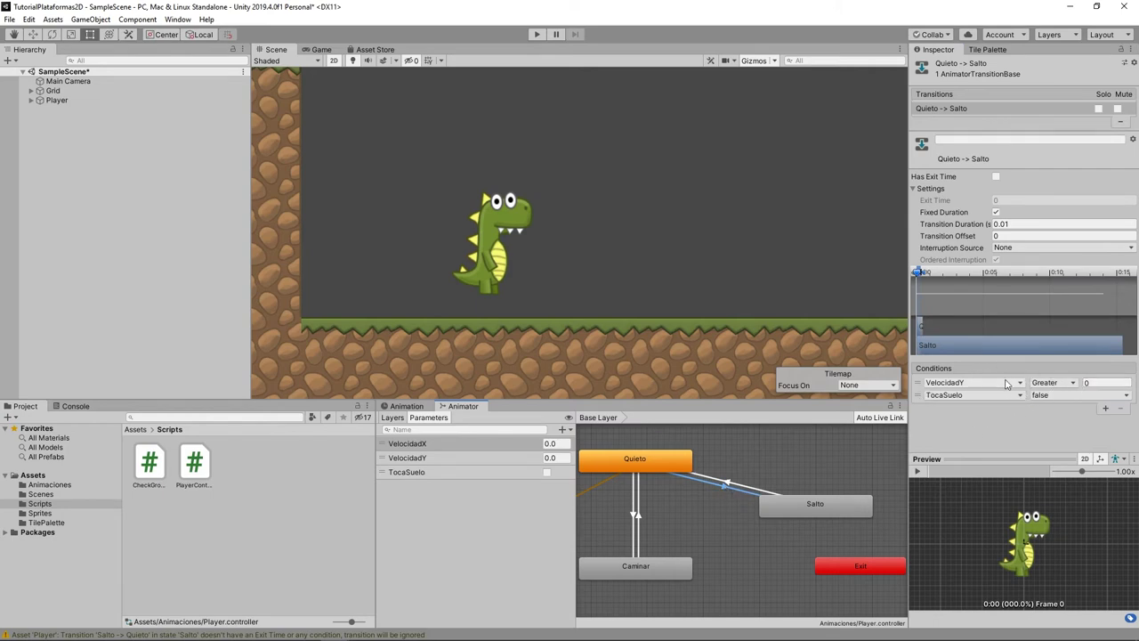
Confirm the VelocidadY Greater 0 condition and start play mode
click(1087, 383)
key(Return)
click(537, 35)
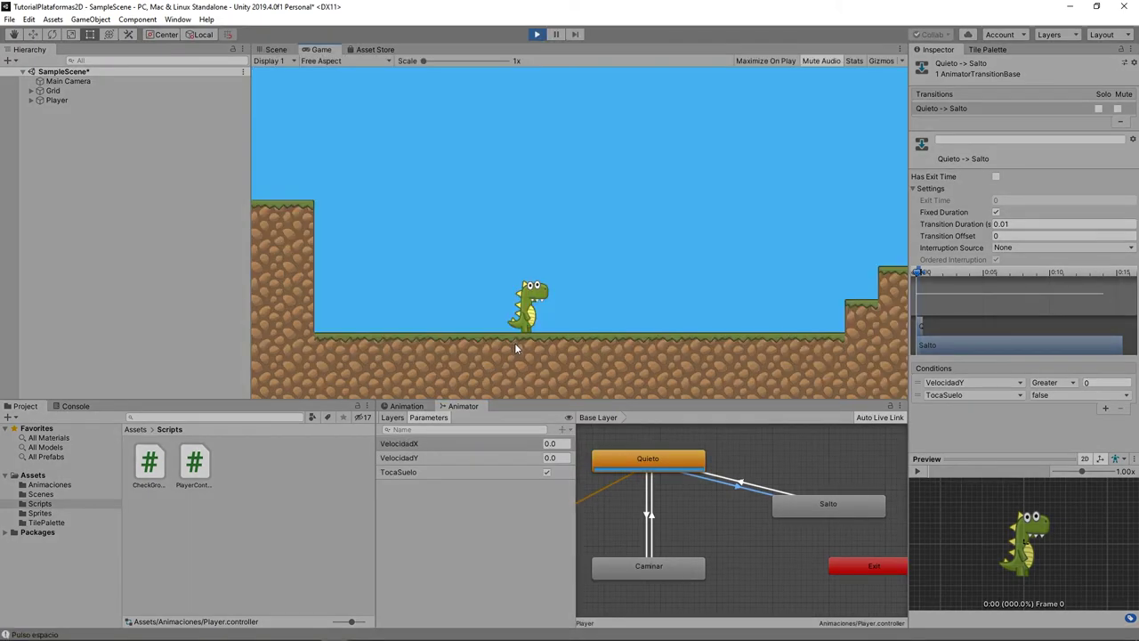
Run the dino left and right and jump it several times to test the jump
key(Right)
key(space)
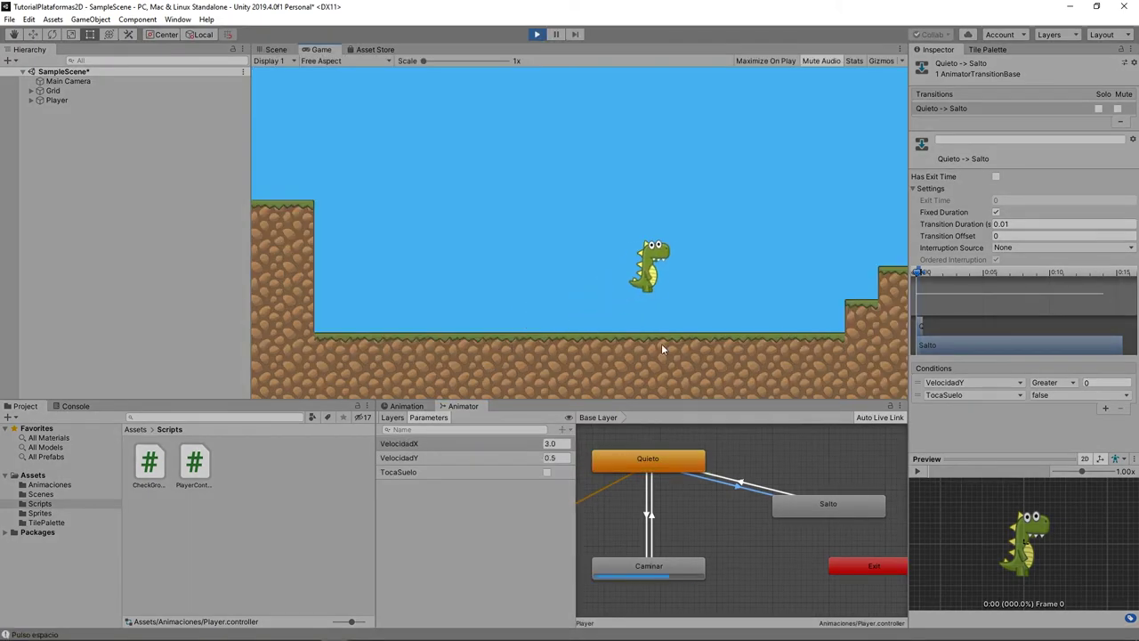
key(Left)
key(Right)
key(space)
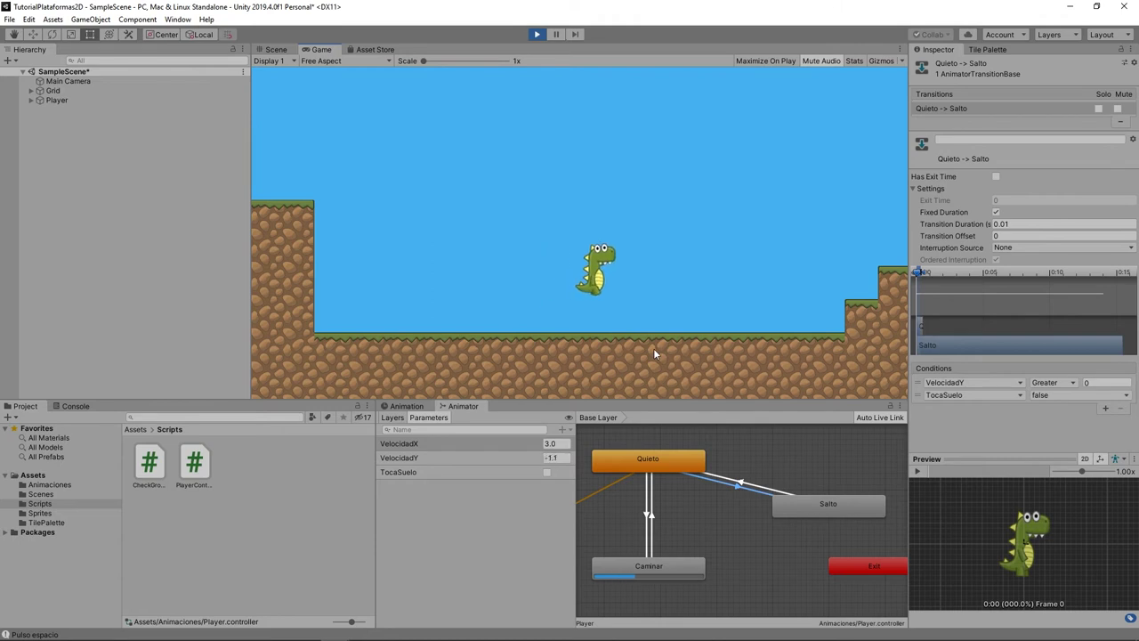
key(Right)
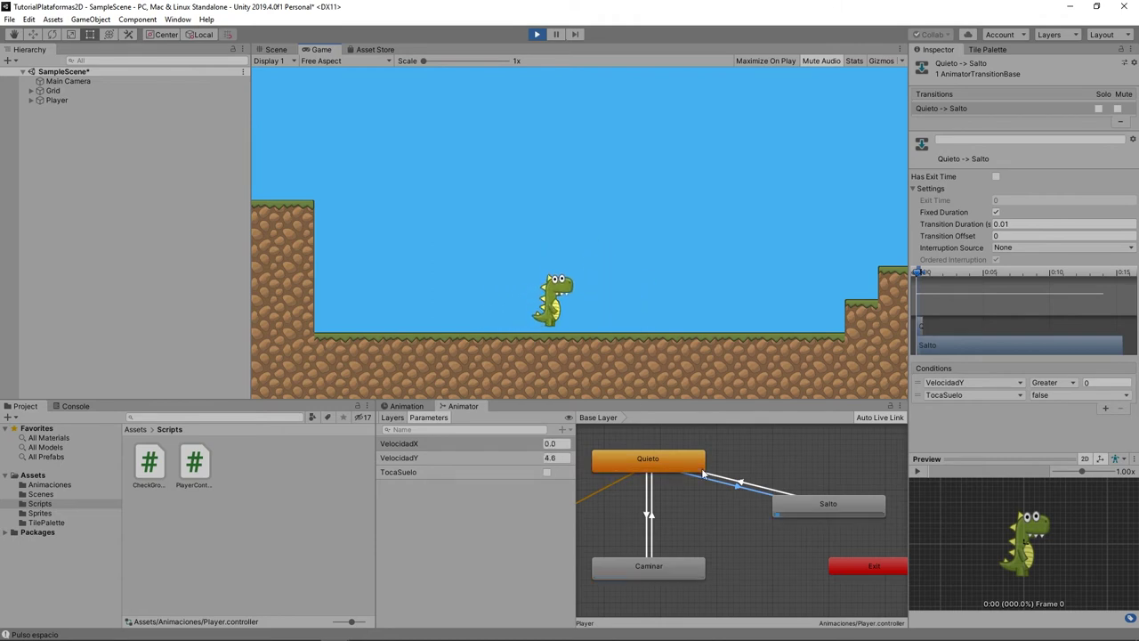
key(space)
key(space)
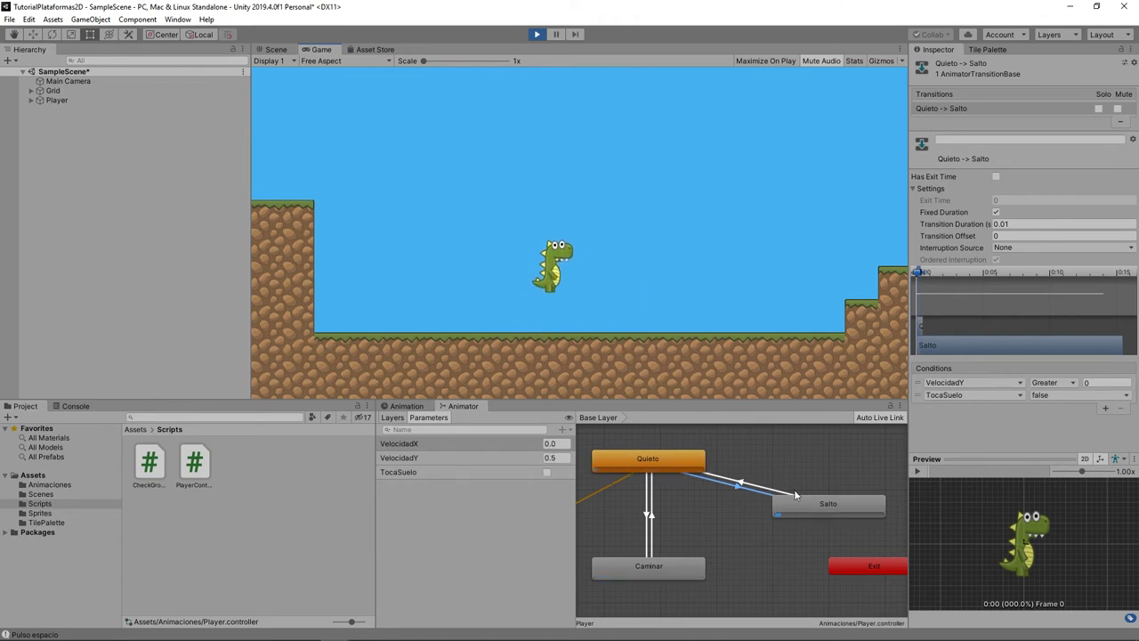
key(space)
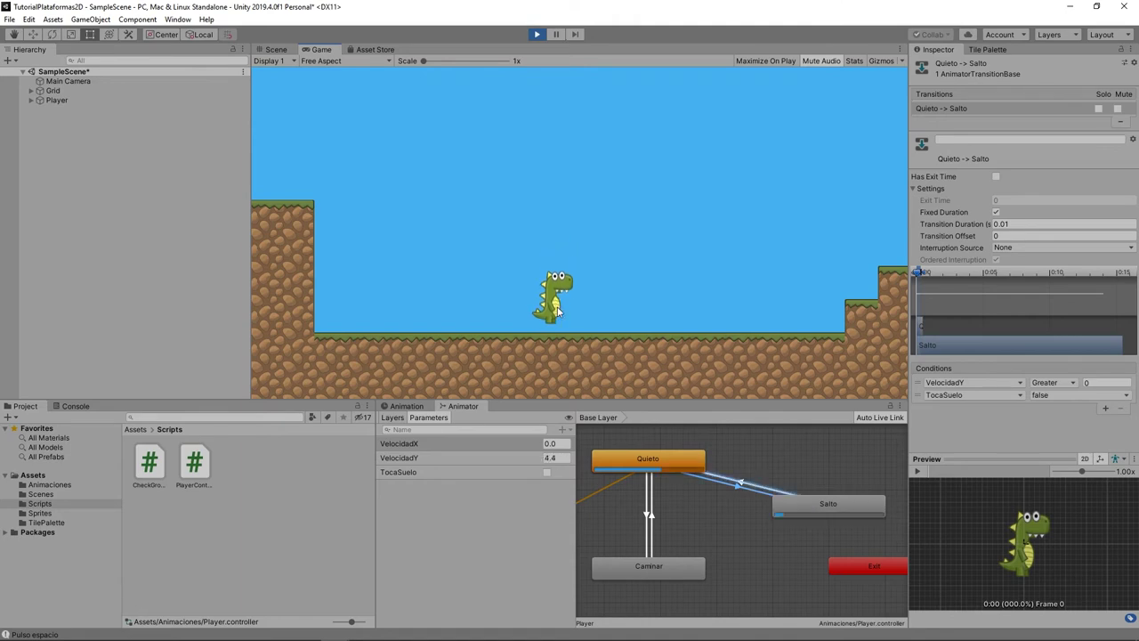
key(space)
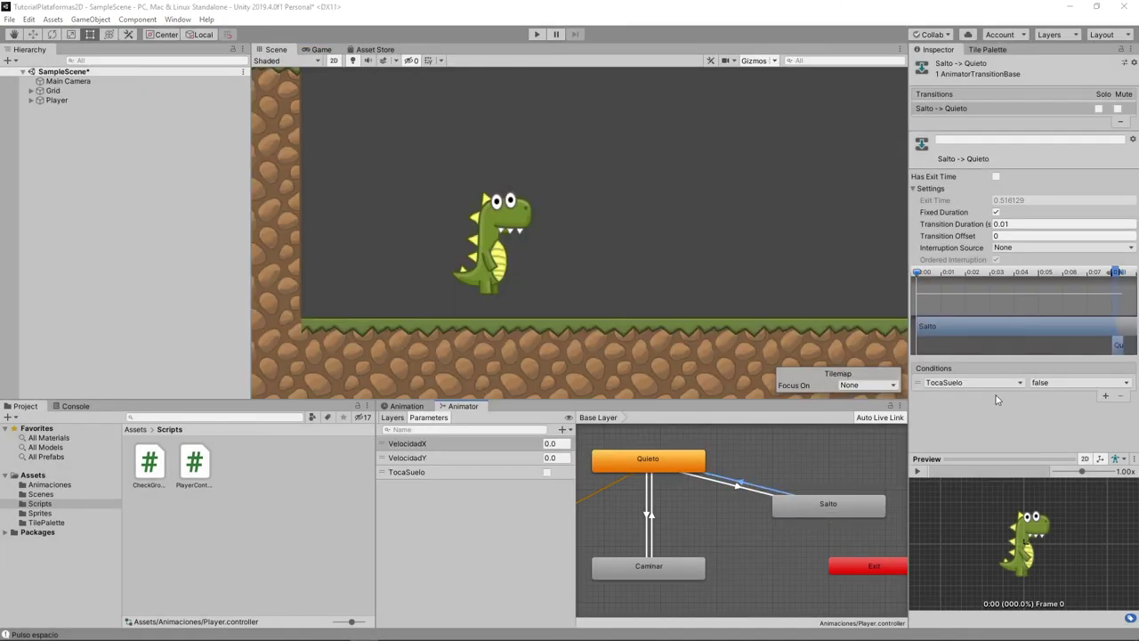
Change the Salto→Quieto TocaSuelo condition from false to true and start play mode
click(1057, 385)
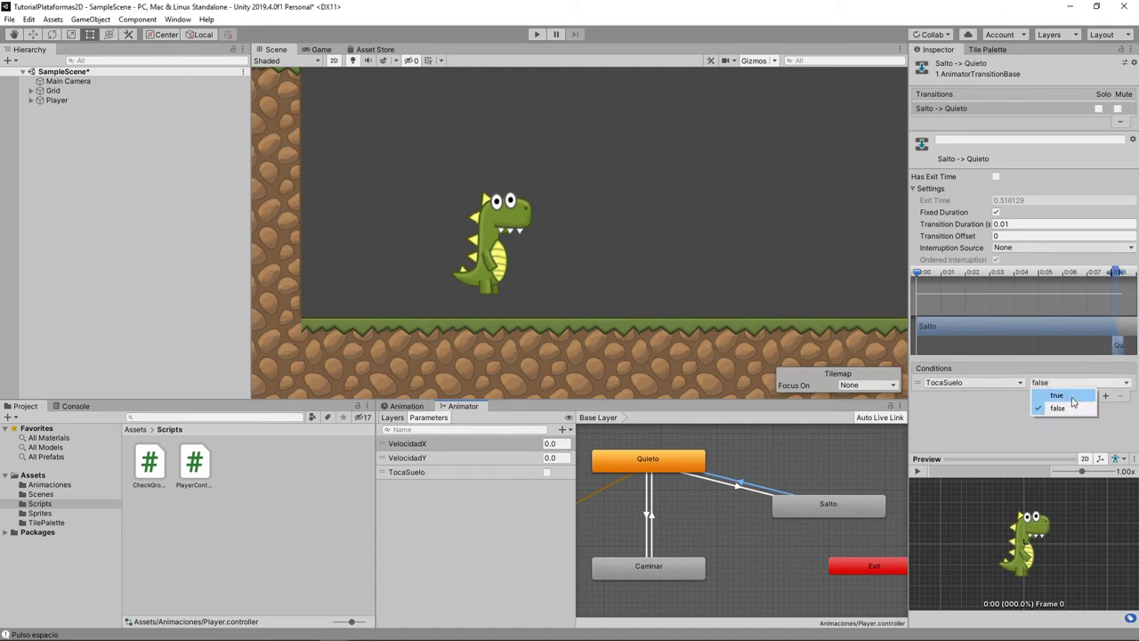
click(1072, 397)
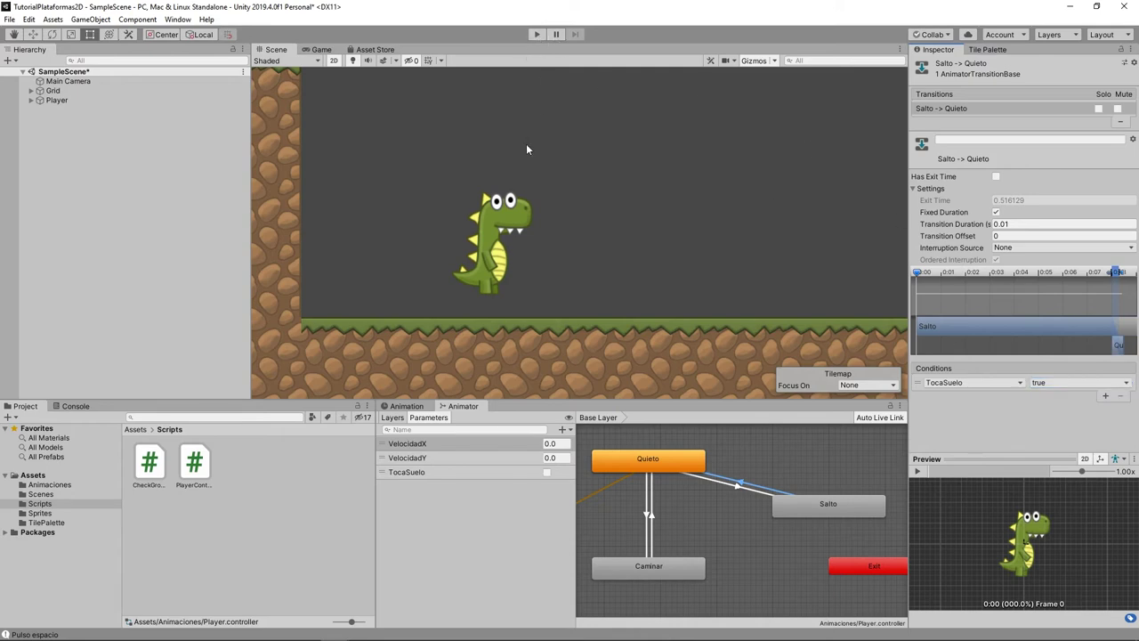
click(536, 33)
Walk the dino left and right and jump repeatedly to check the landing
key(Right)
key(space)
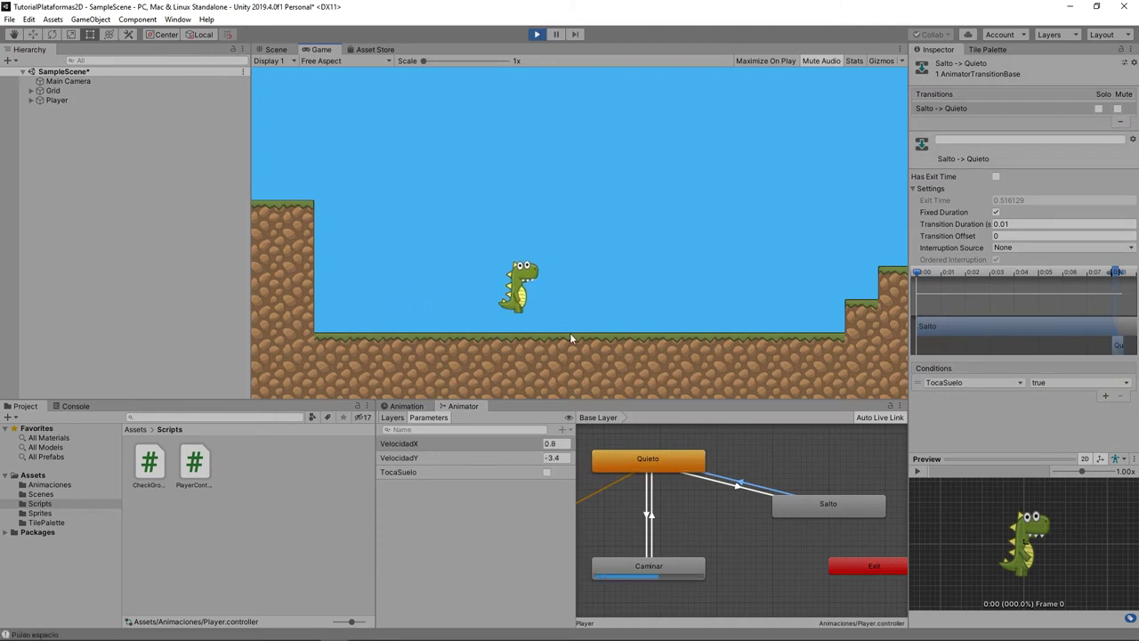
key(space)
key(Left)
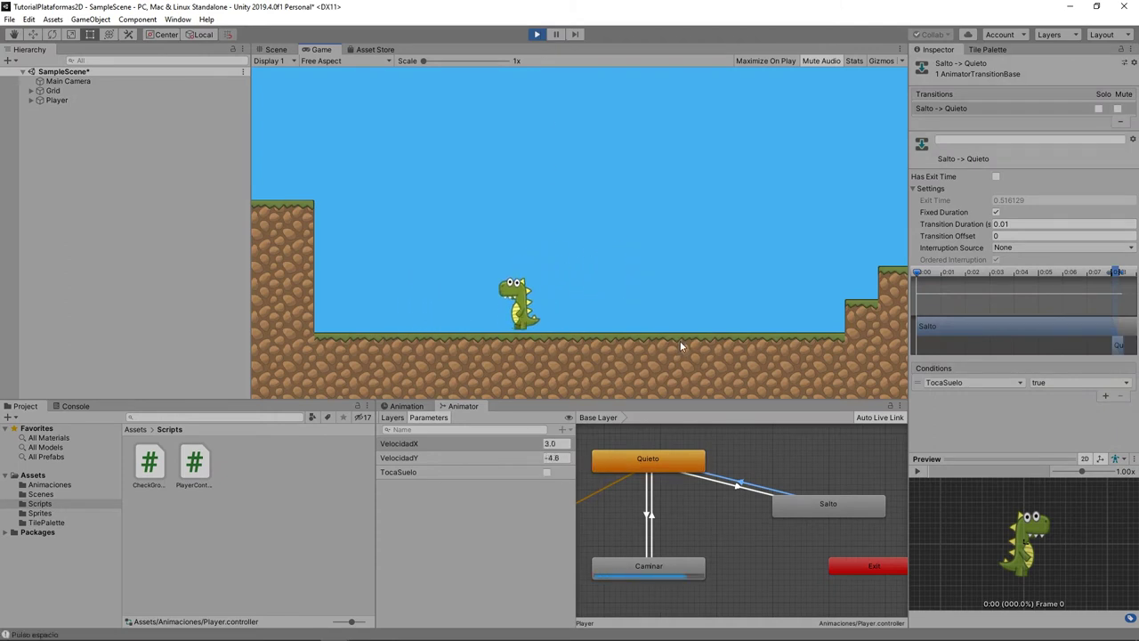
key(Right)
key(space)
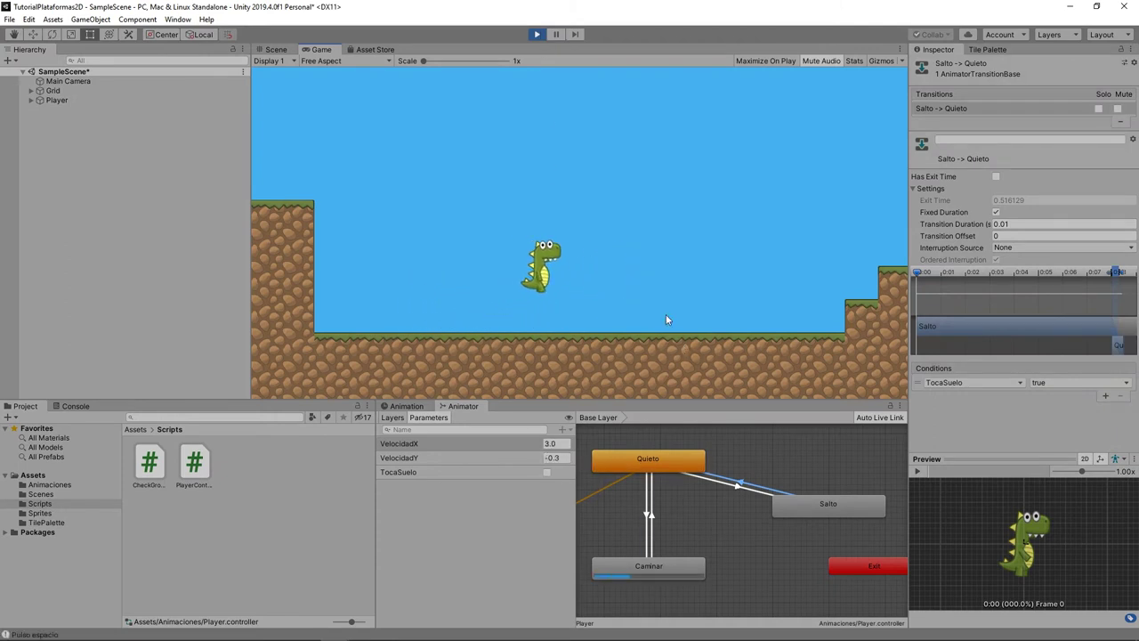
key(Left)
key(space)
key(Right)
key(space)
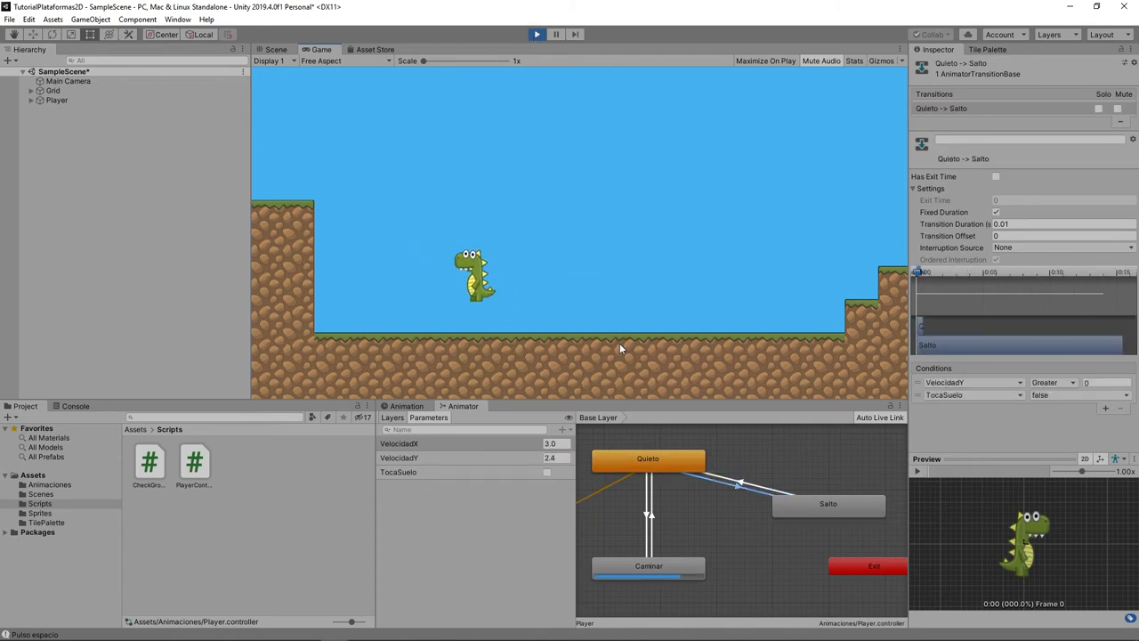
key(Left)
key(Right)
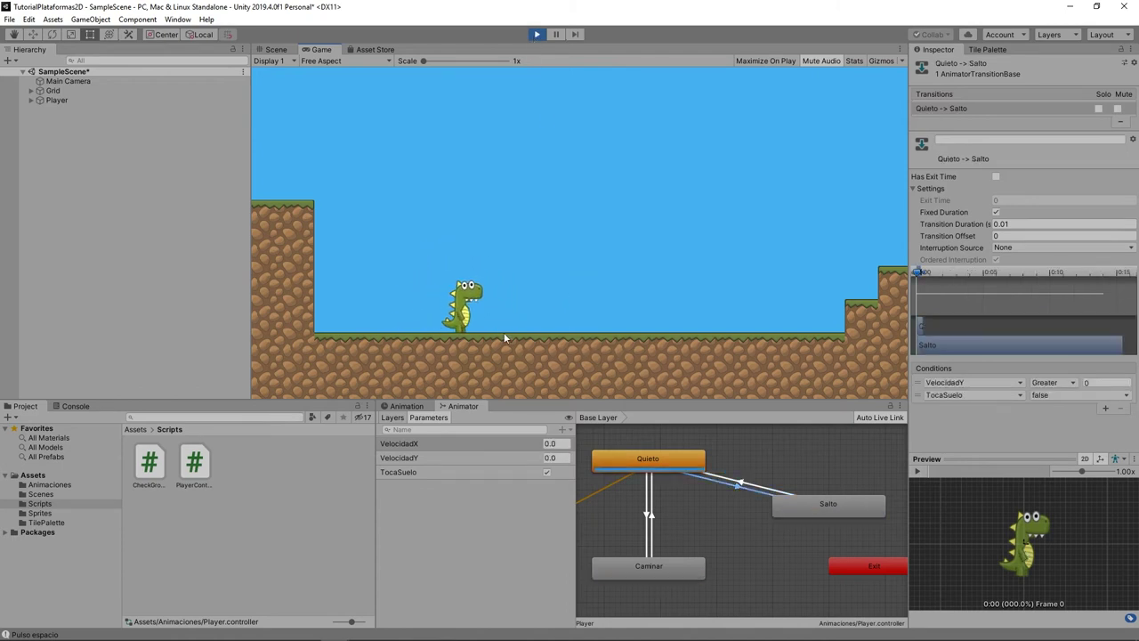
key(space)
key(space)
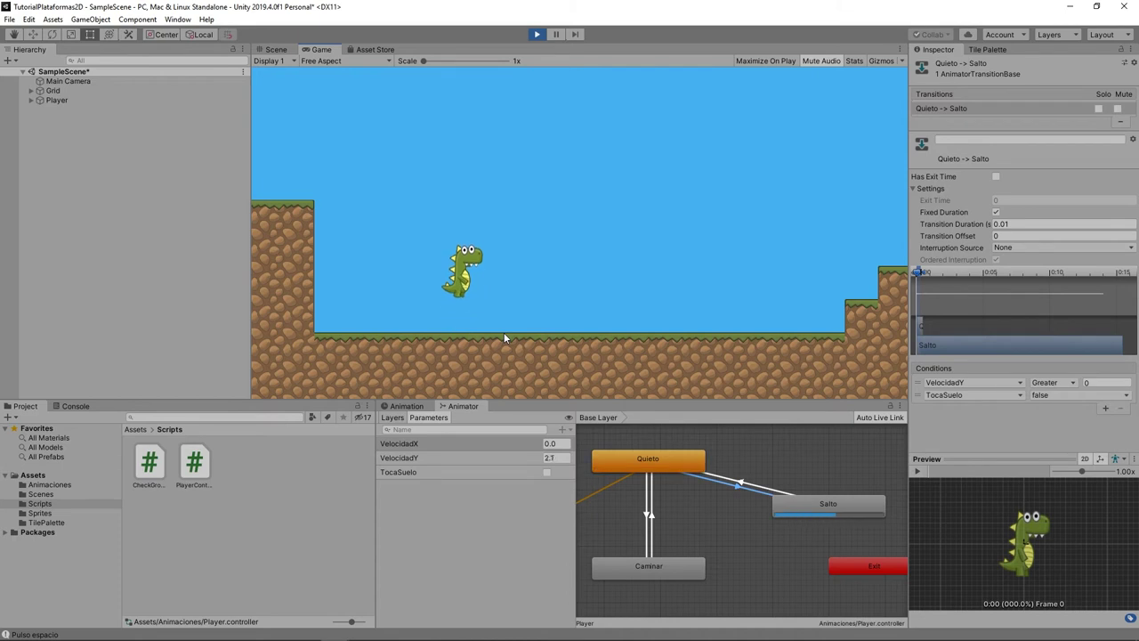
key(space)
key(space)
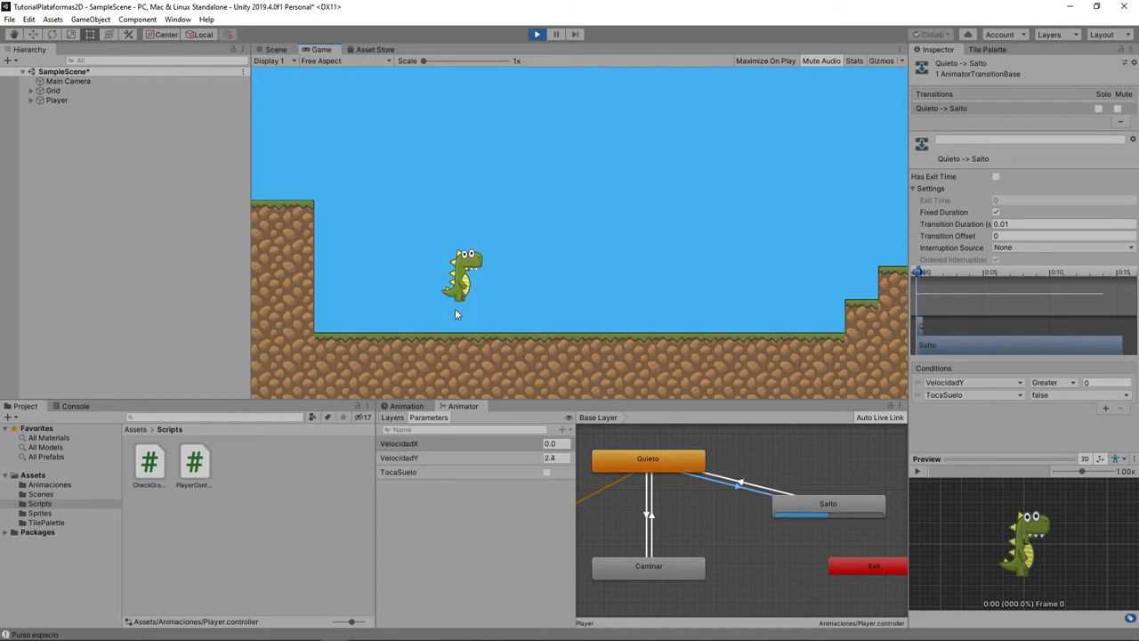
key(space)
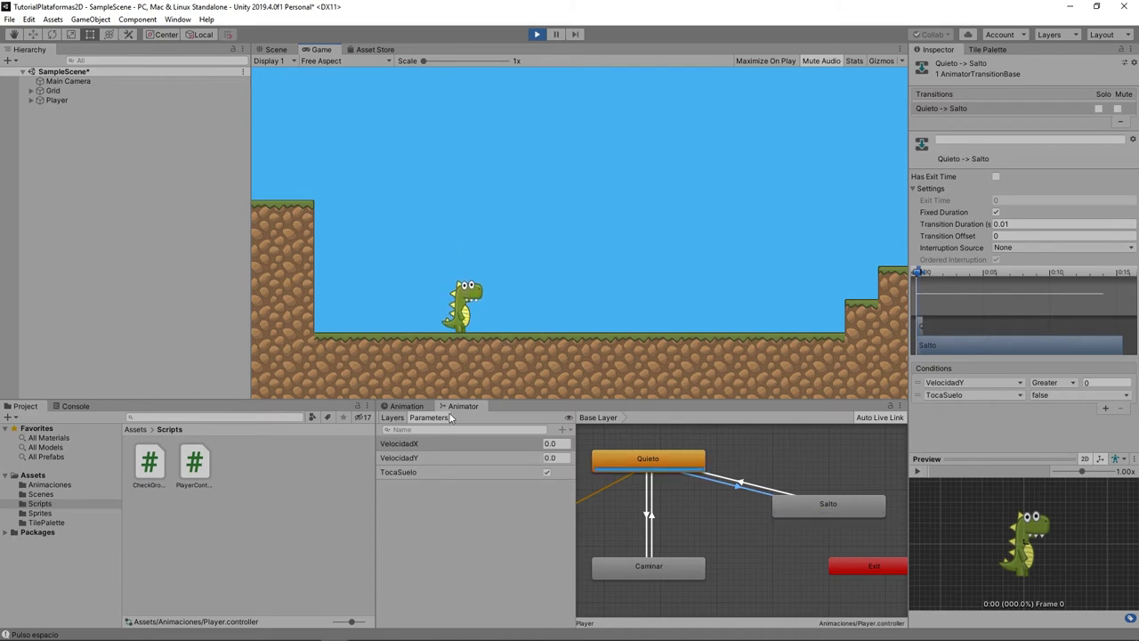
Stop the game and squeeze the Player's Salto clip keyframes so it ends at 0:24
click(539, 34)
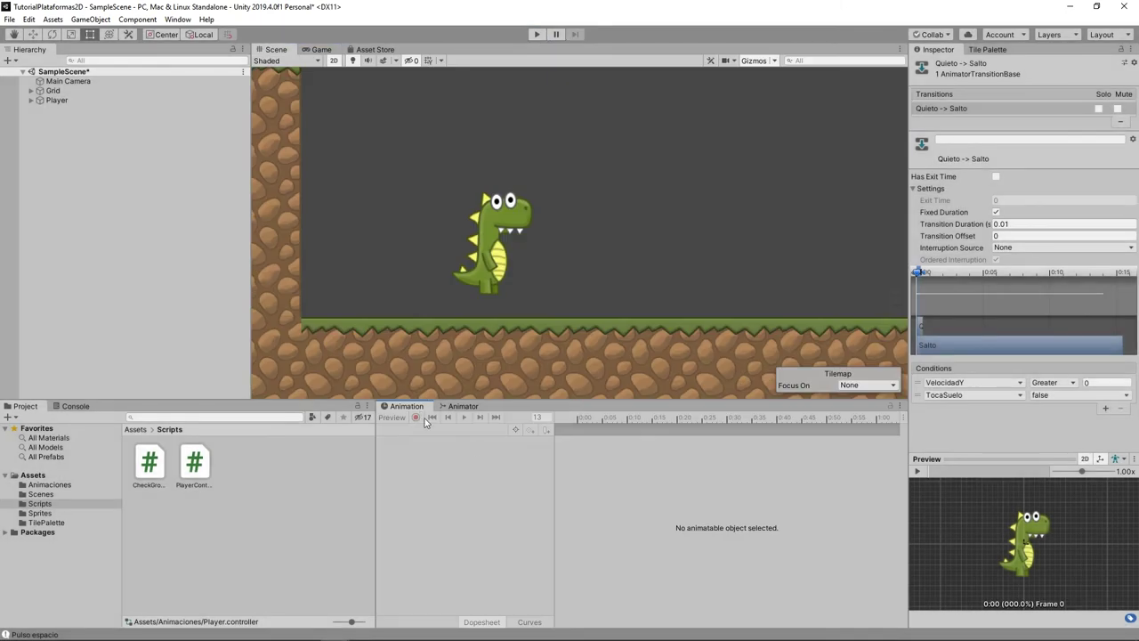
click(493, 236)
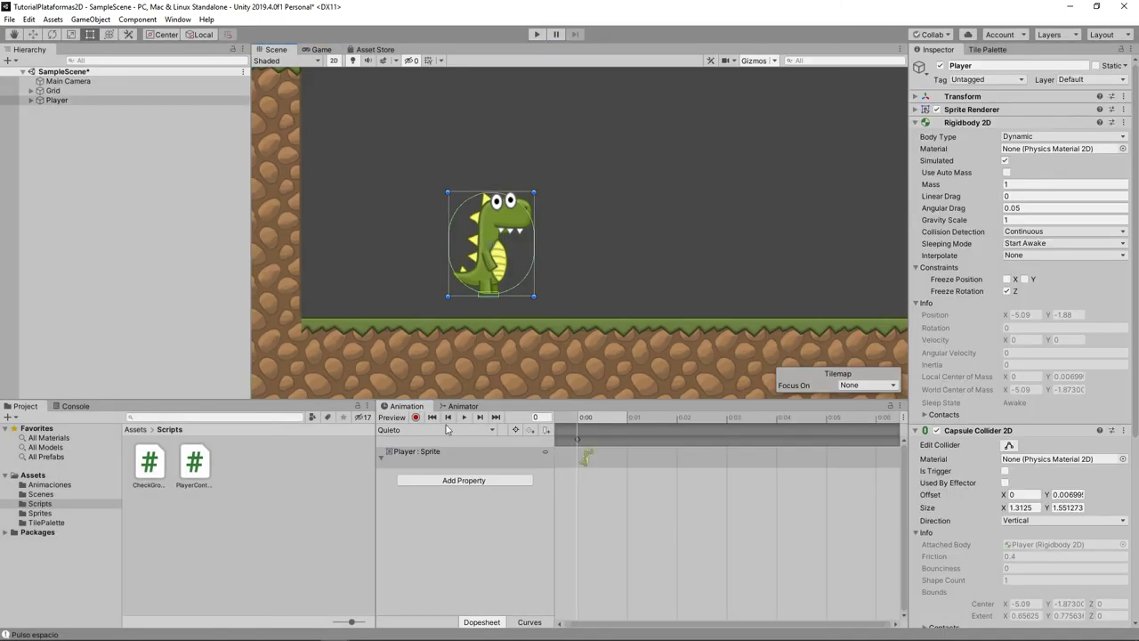
click(445, 428)
click(410, 465)
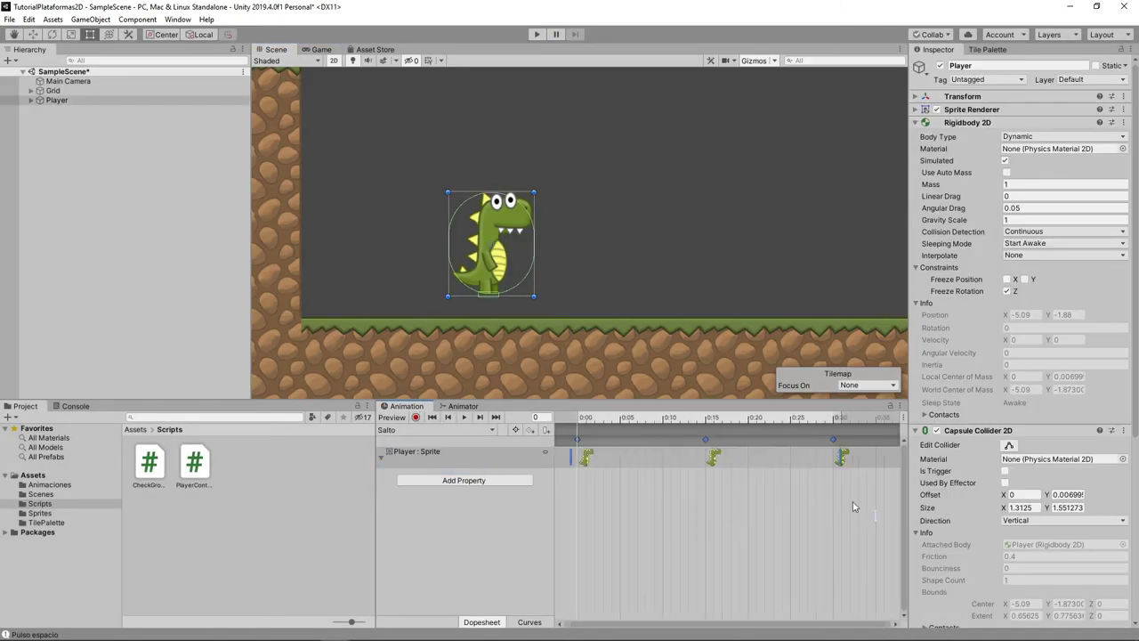
drag(853, 506, 540, 444)
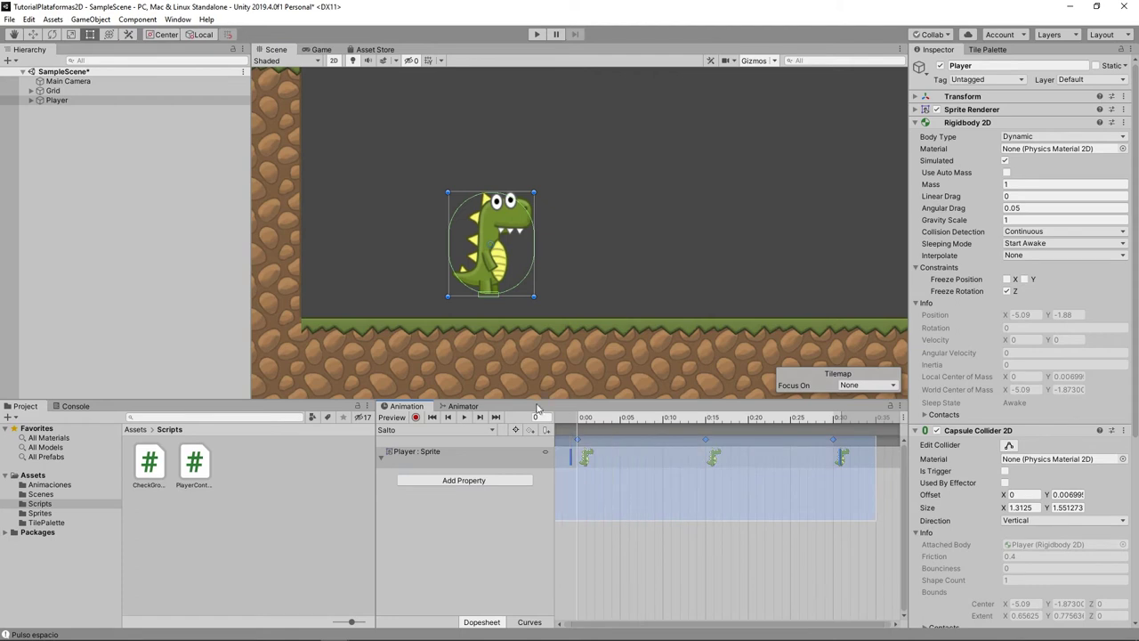
click(461, 419)
drag(841, 456, 791, 456)
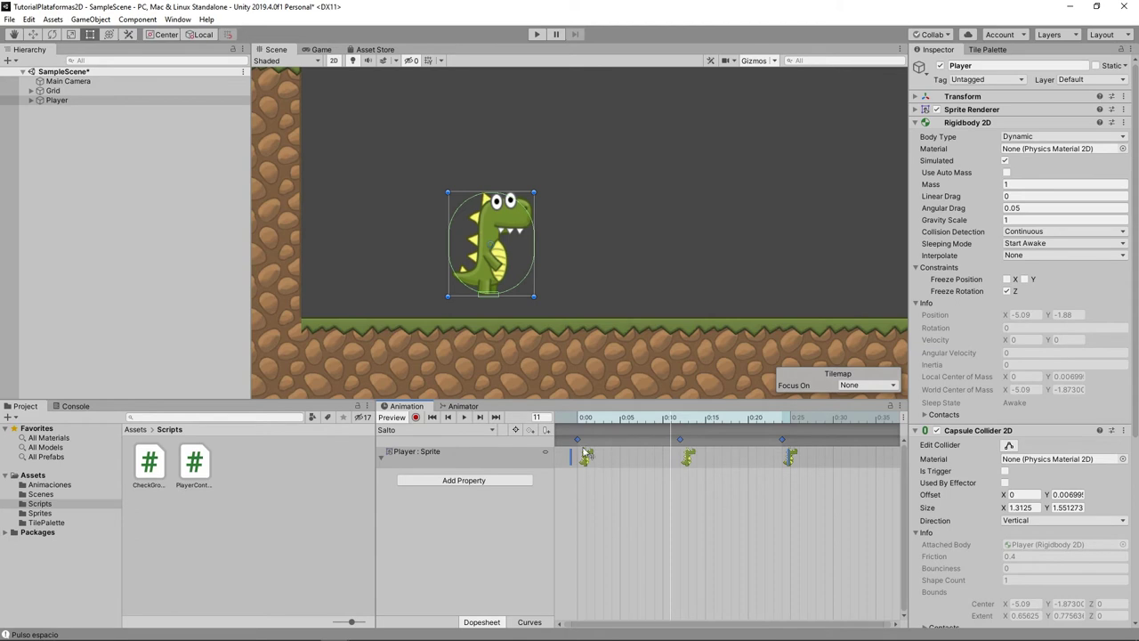
Play-test the shorter jump by running and jumping the dino, then stop with Ctrl+P
click(536, 34)
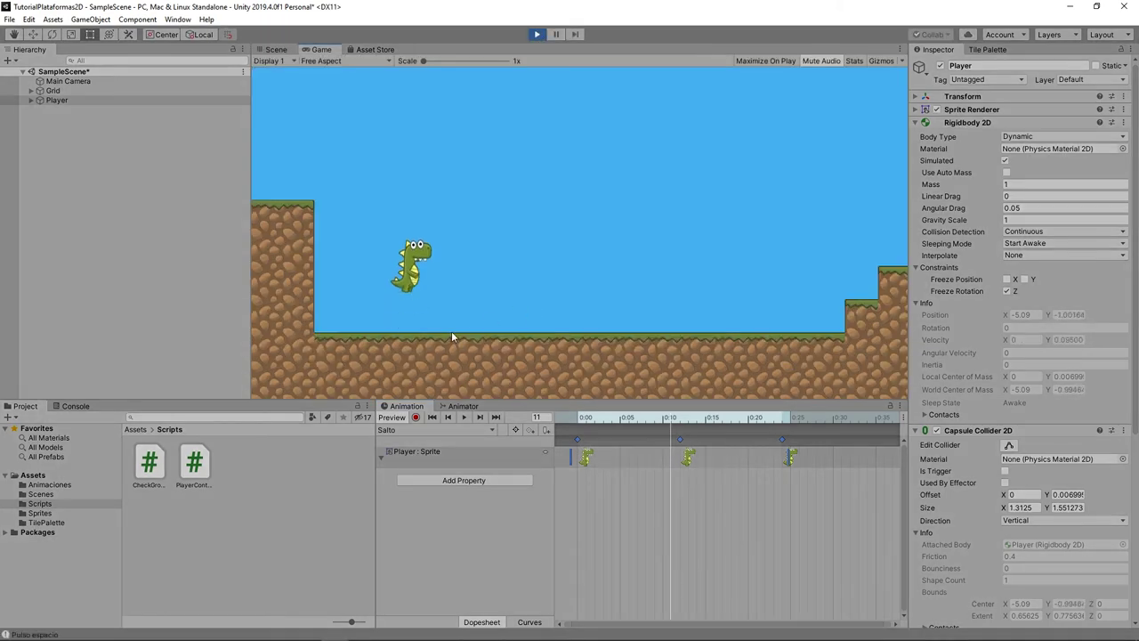
key(space)
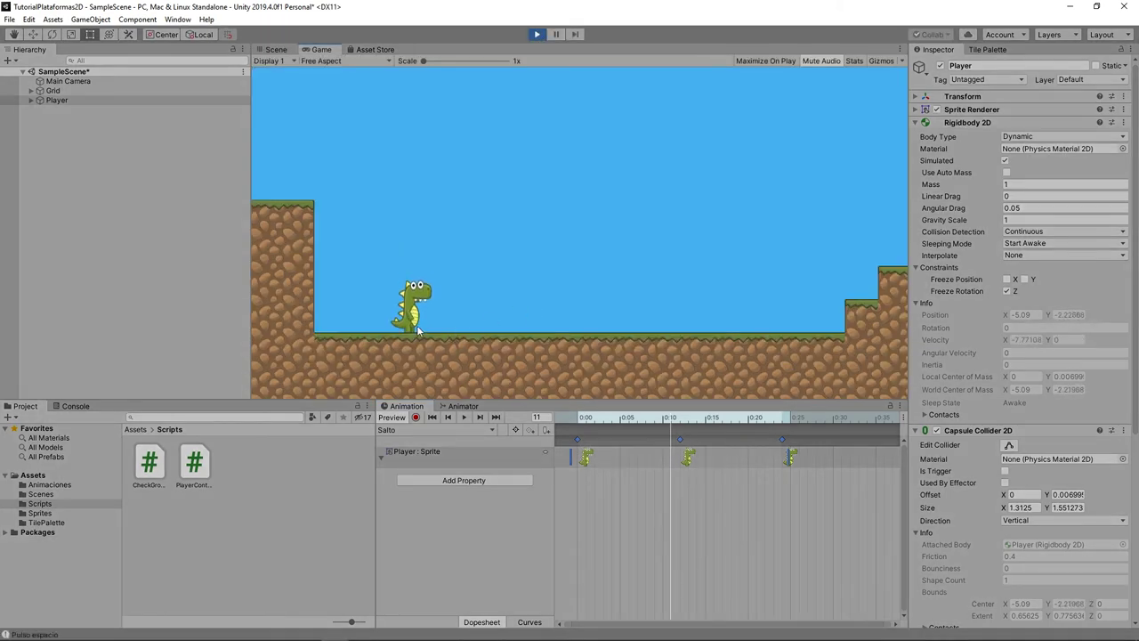
key(space)
key(space)
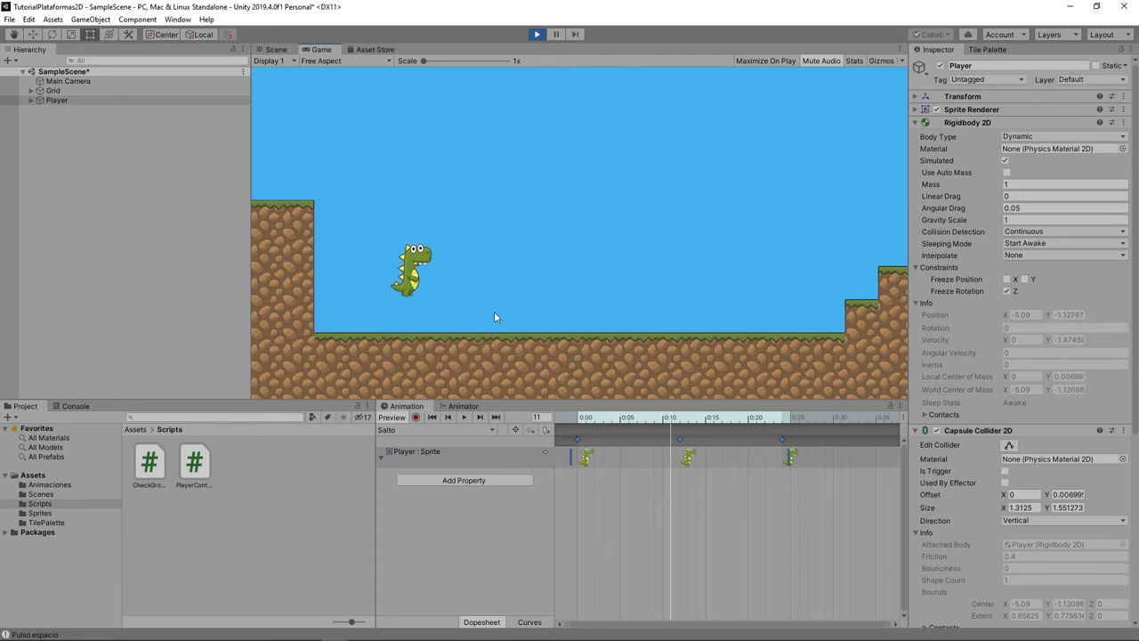
key(Right)
key(Left)
key(space)
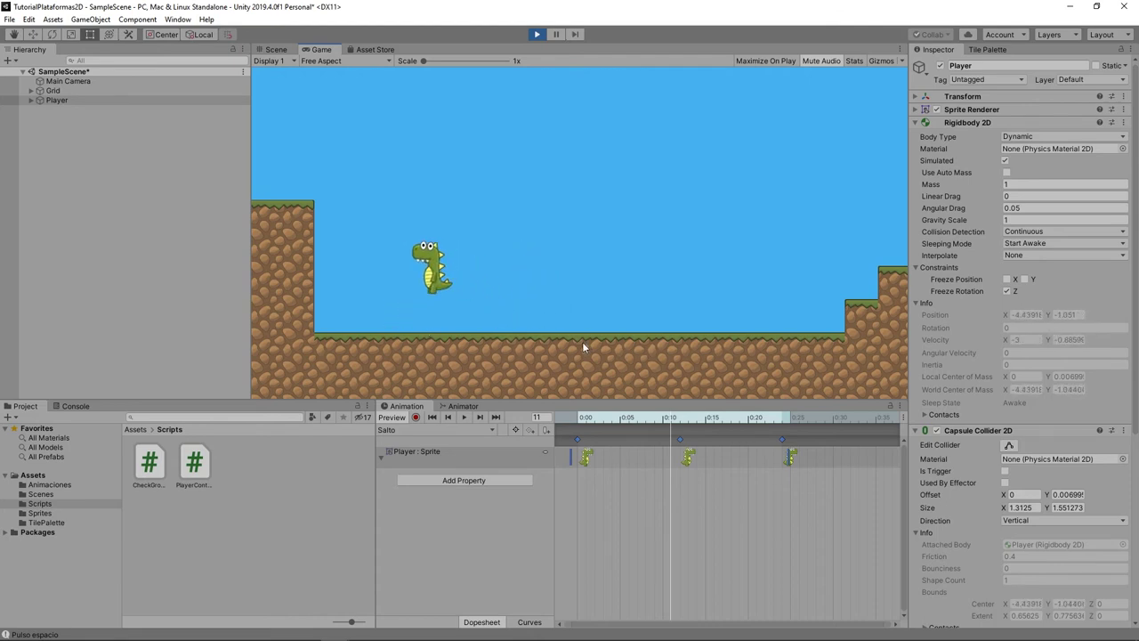
click(463, 406)
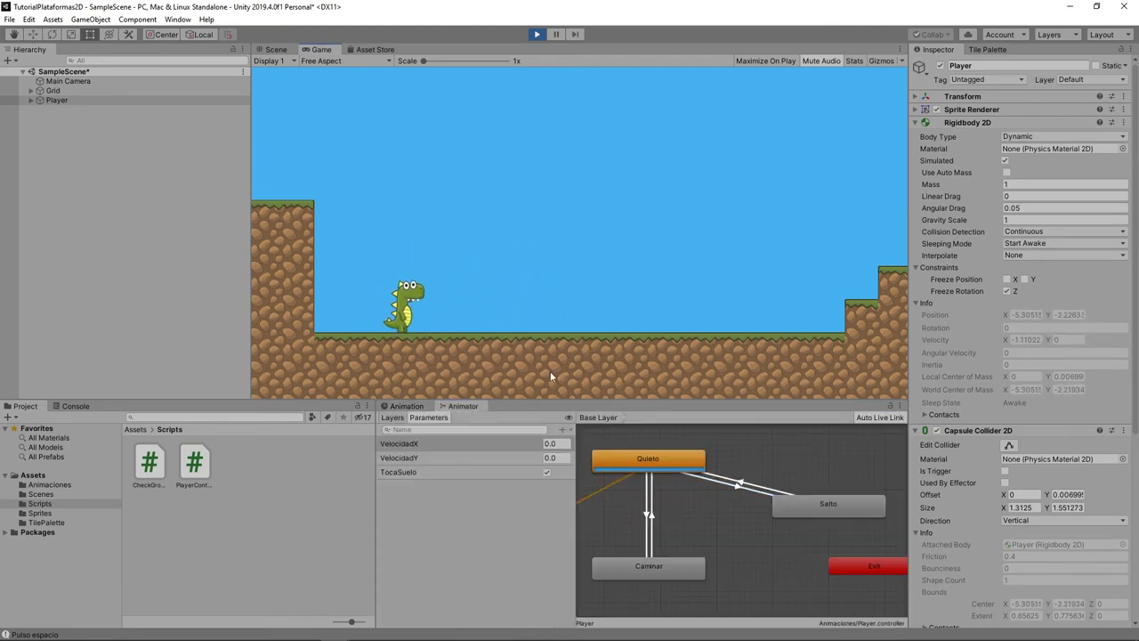
key(space)
key(Right)
key(space)
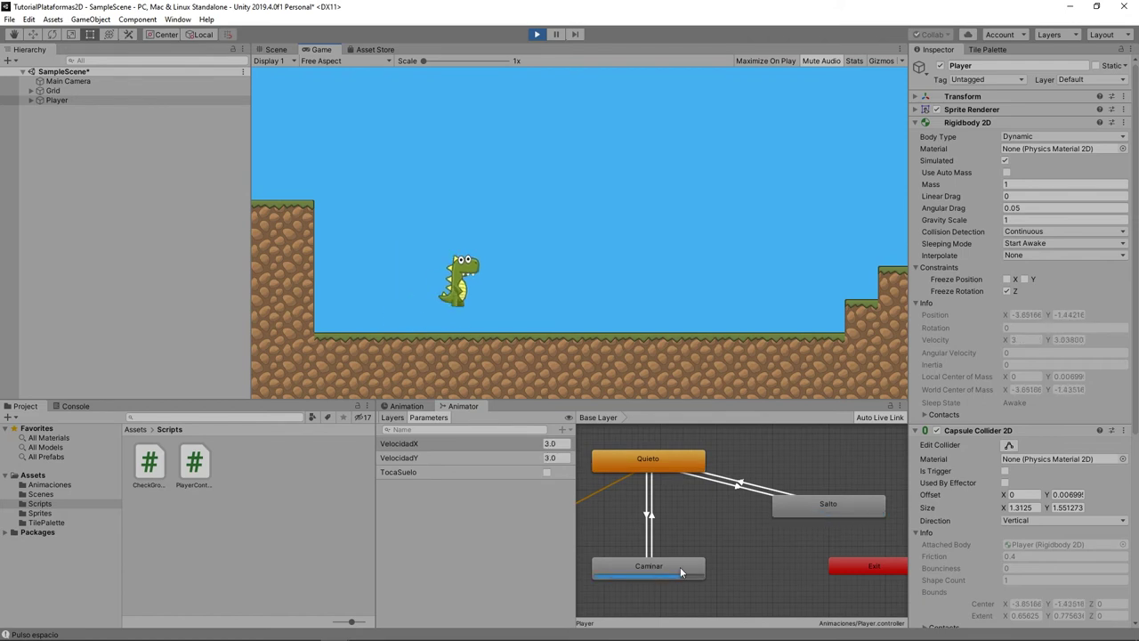
key(Left)
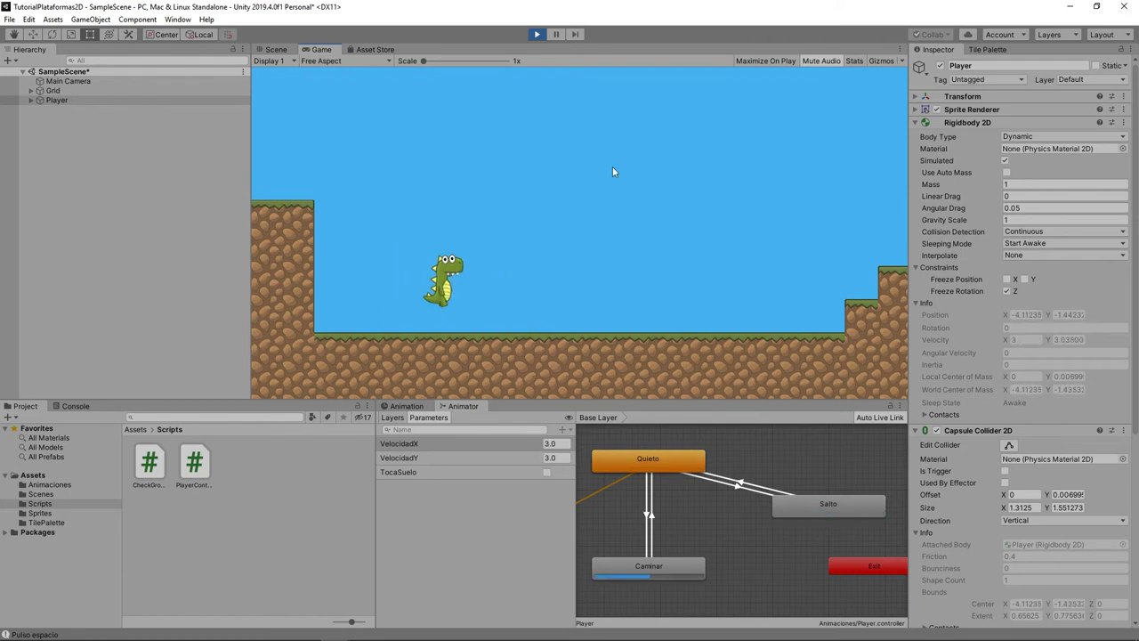
key(ctrl+p)
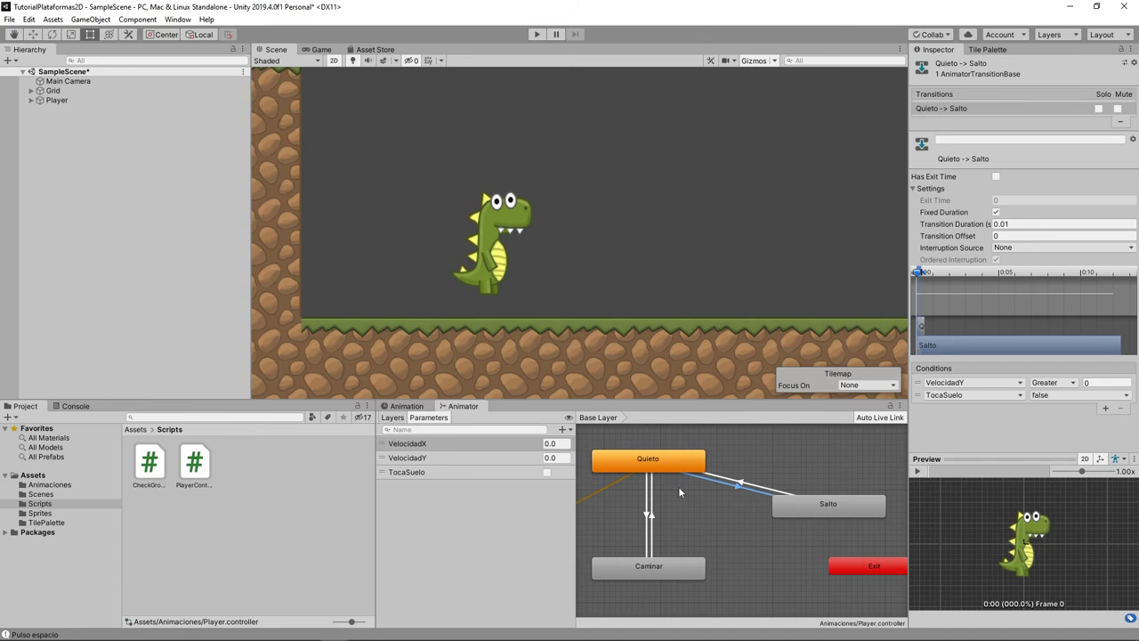
Make a Caminar→Salto transition with Has Exit Time off and a 0.01 duration
click(667, 565)
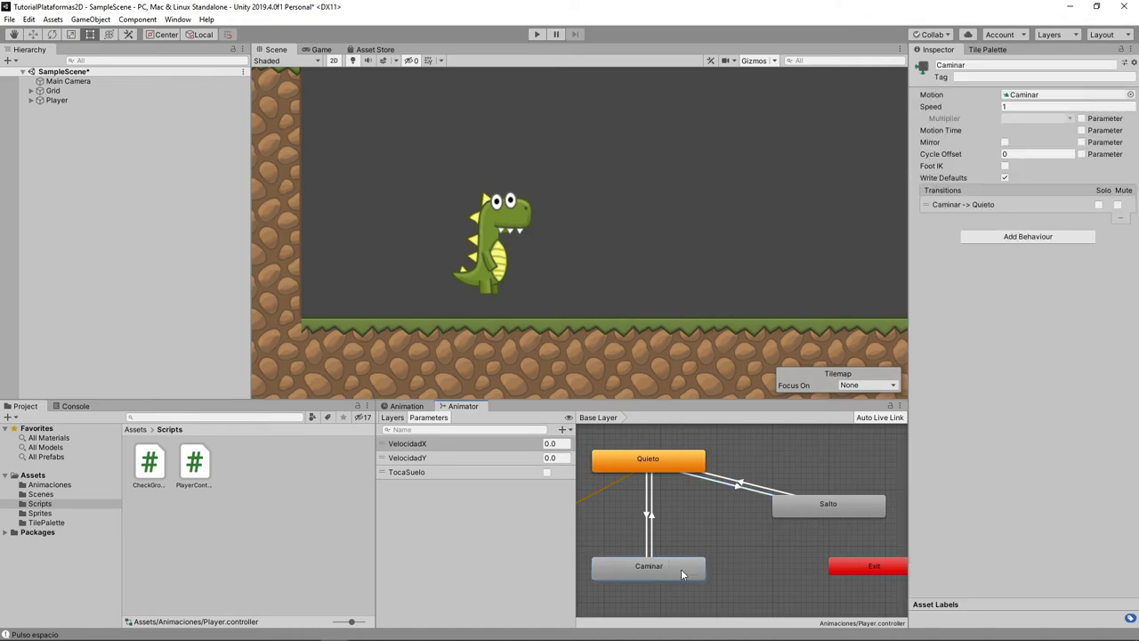
right_click(680, 569)
click(711, 580)
click(836, 513)
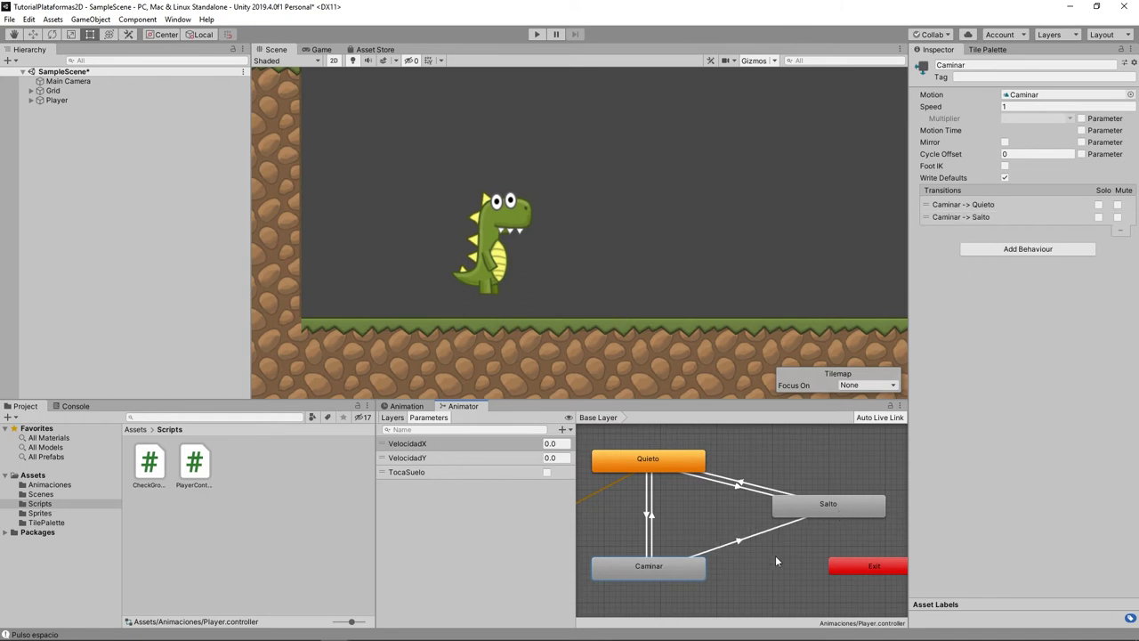
click(763, 527)
click(996, 177)
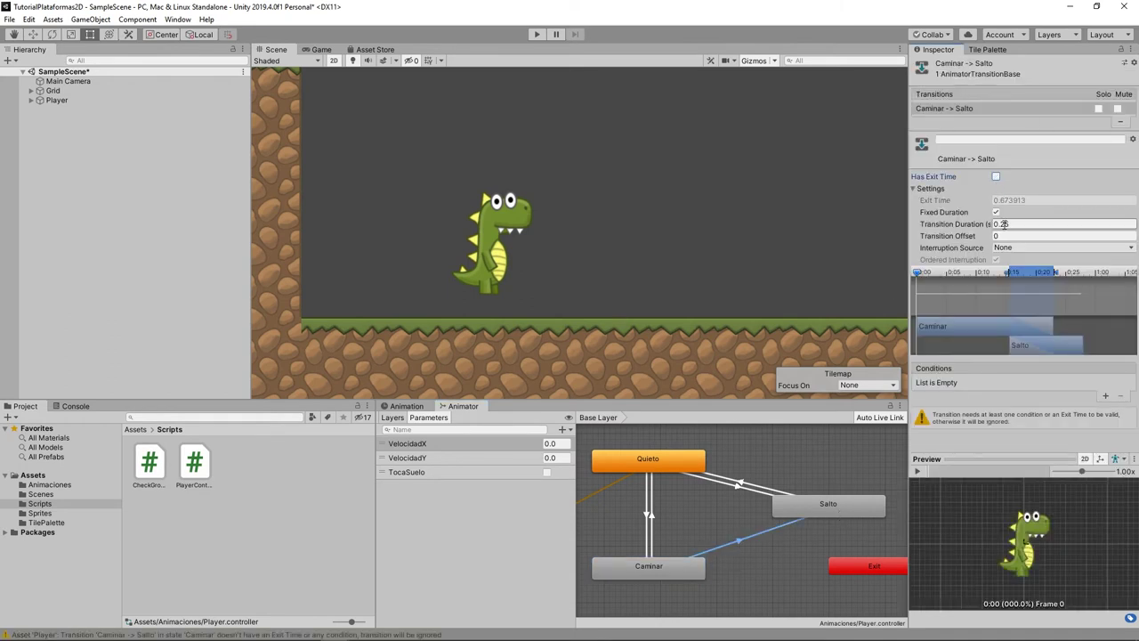
click(1003, 225)
text(0.01)
Give Caminar→Salto the conditions TocaSuelo false and VelocidadY Greater 0
click(1105, 395)
click(975, 382)
click(961, 441)
click(1079, 382)
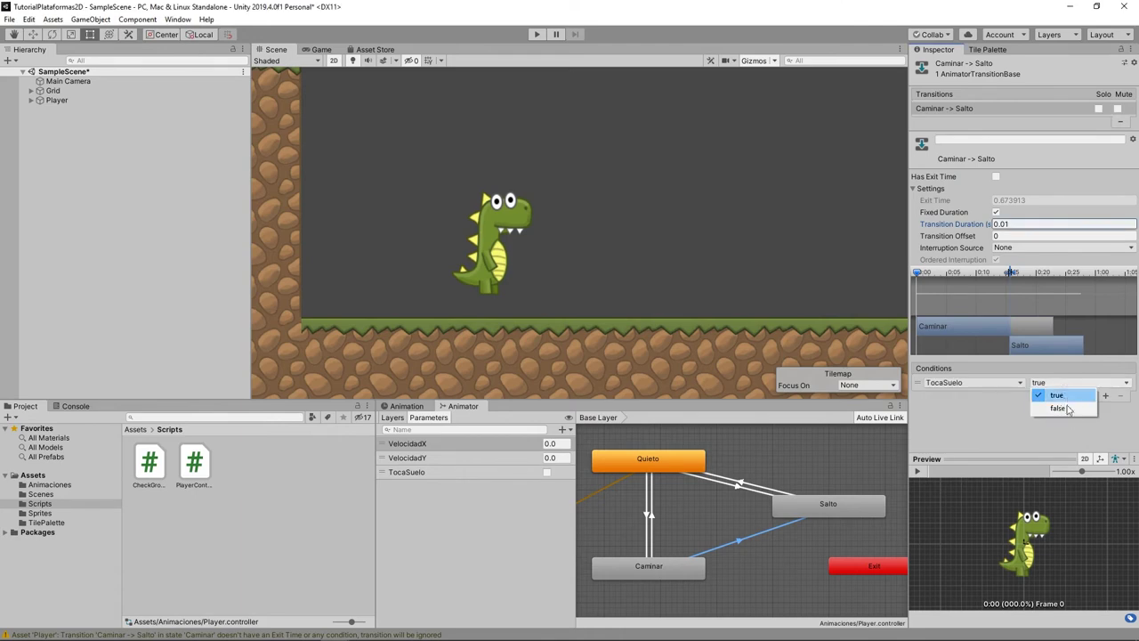
click(1067, 410)
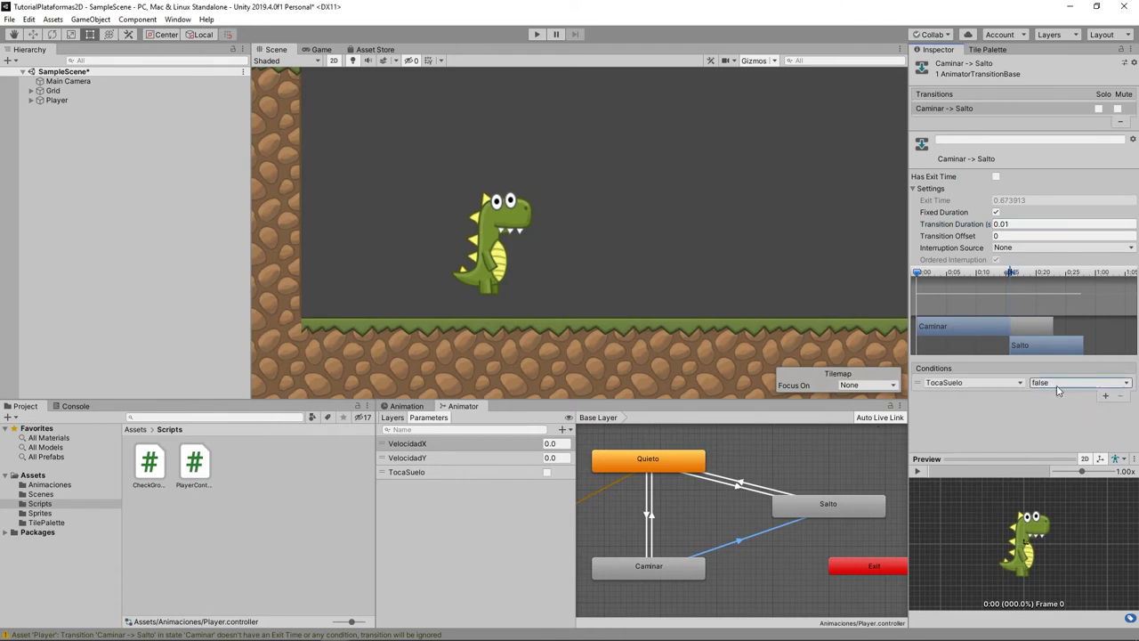
click(1106, 396)
click(974, 394)
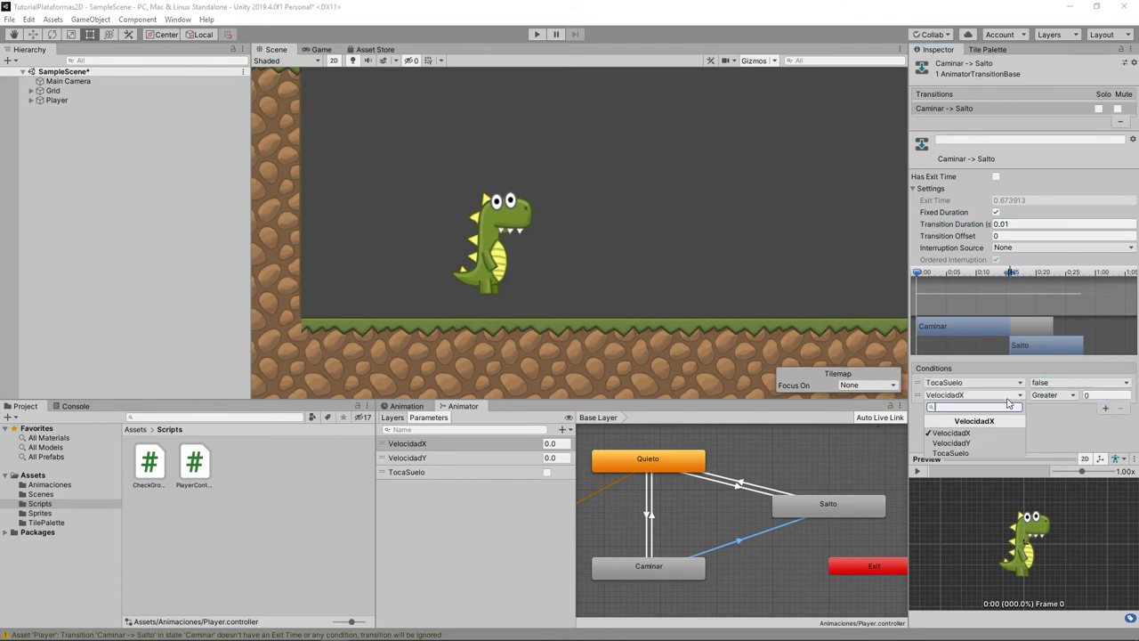
click(961, 434)
click(1070, 397)
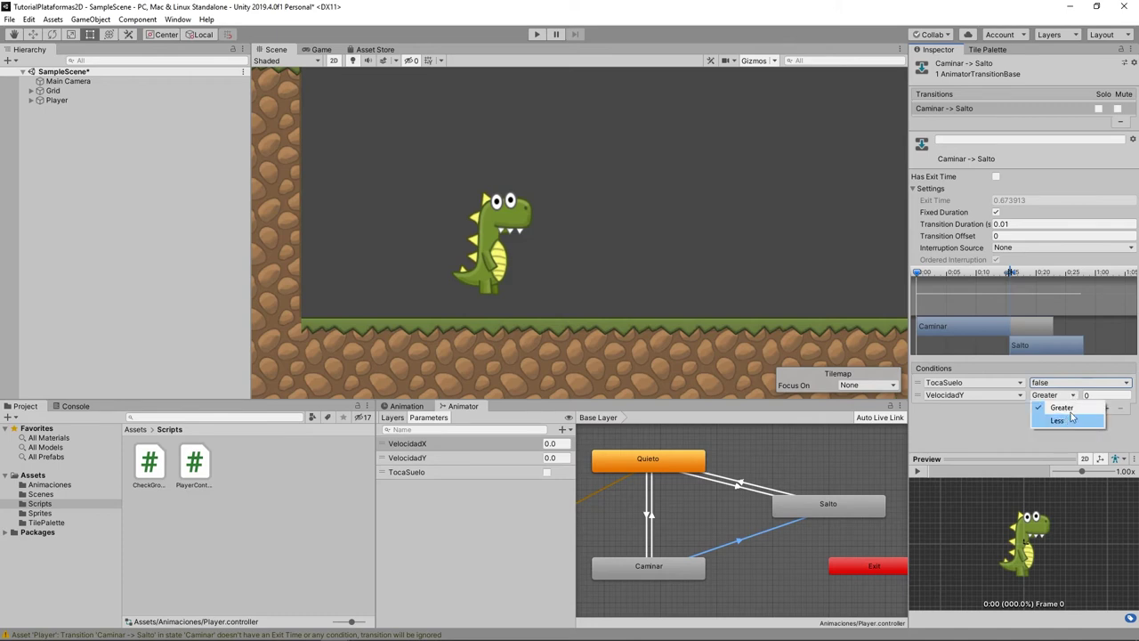
click(1019, 420)
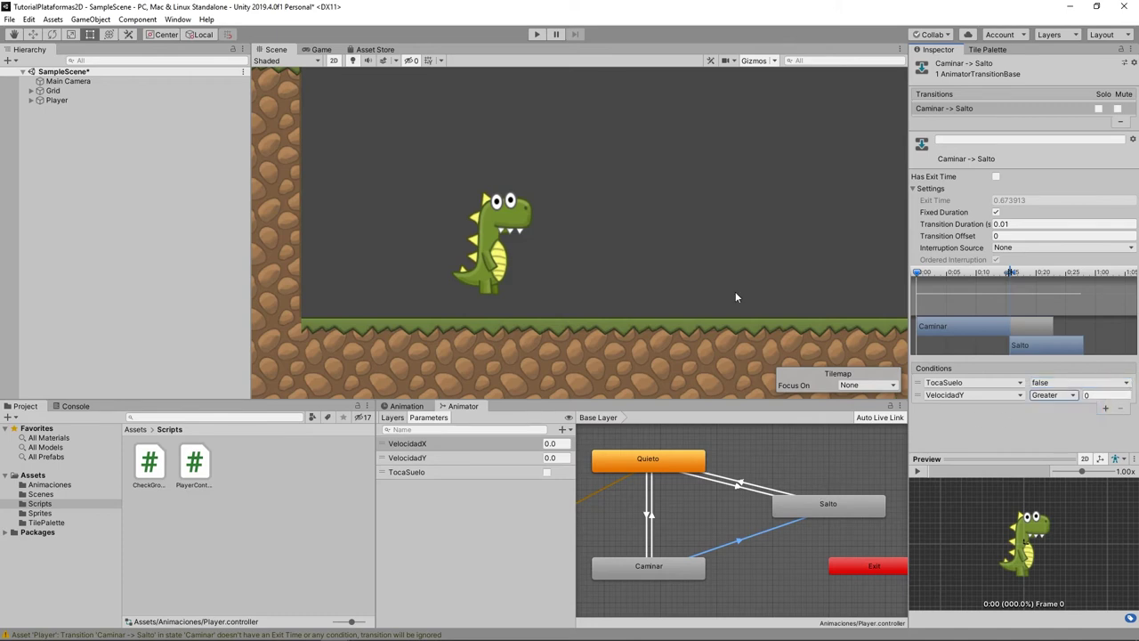
Make a Salto→Caminar transition with no exit time, 0.01 duration and TocaSuelo true
click(833, 507)
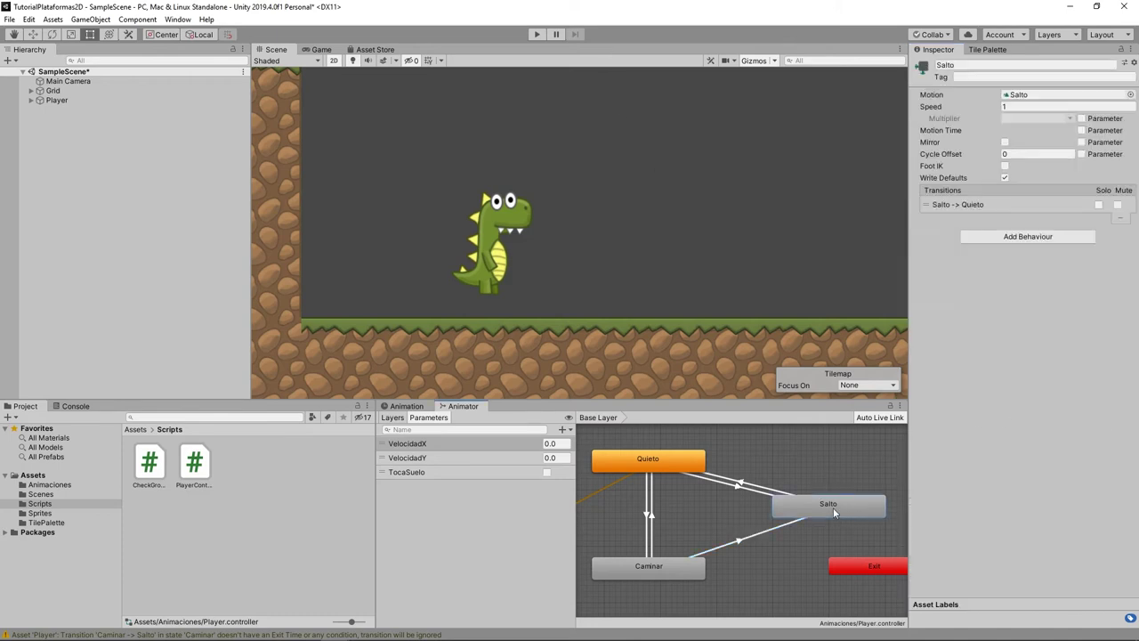
right_click(833, 507)
click(859, 514)
click(679, 569)
click(740, 536)
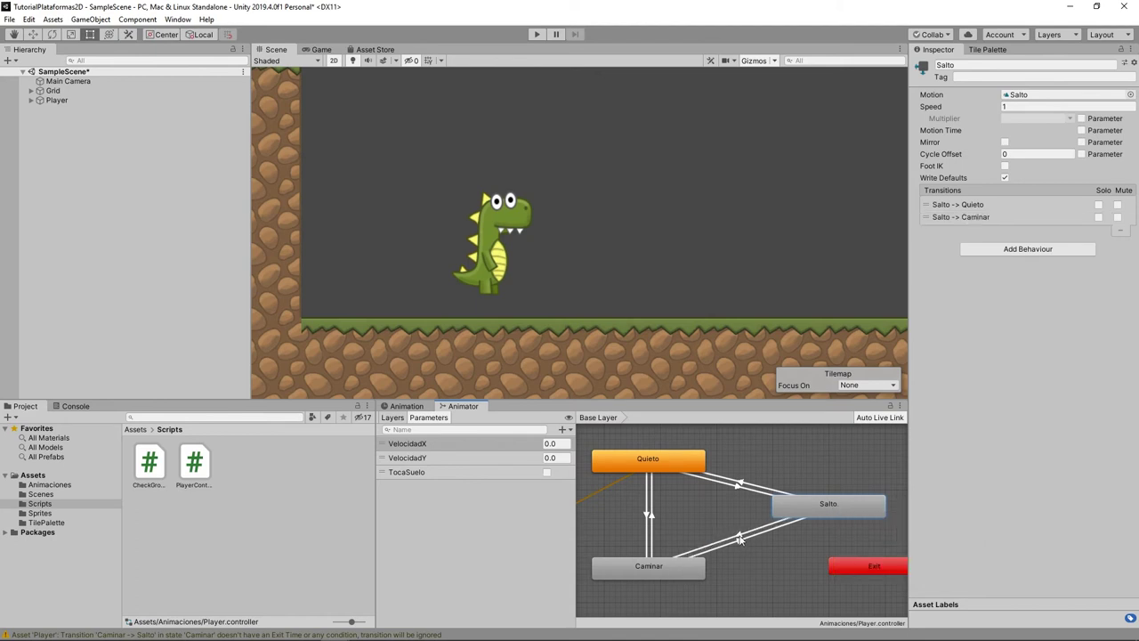
click(996, 176)
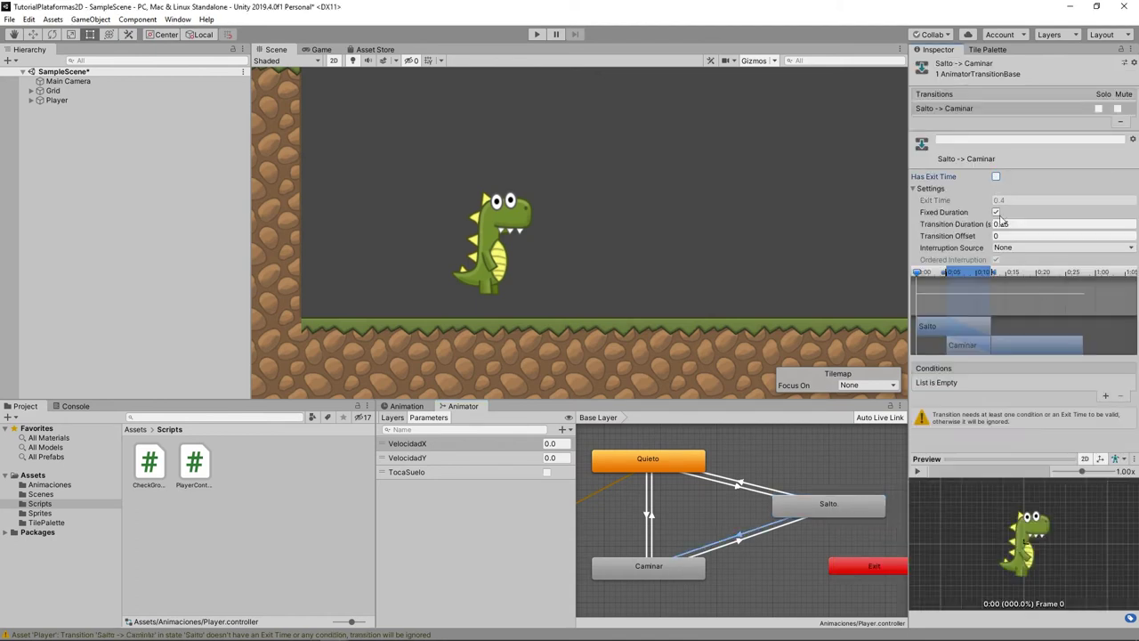
click(1050, 224)
text(0.01)
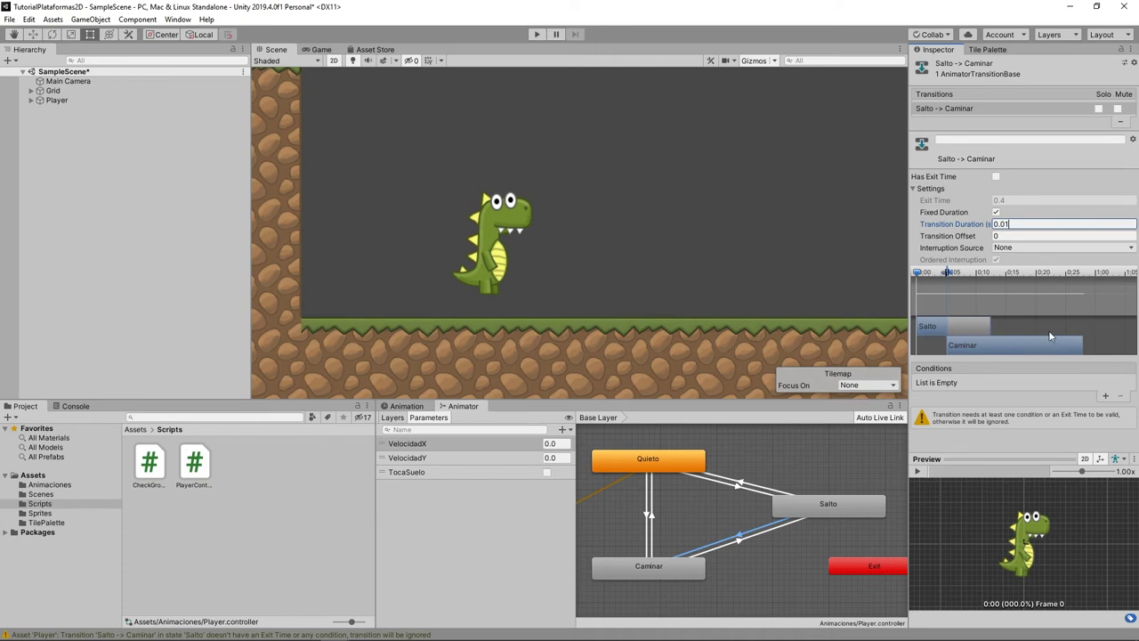
click(1106, 397)
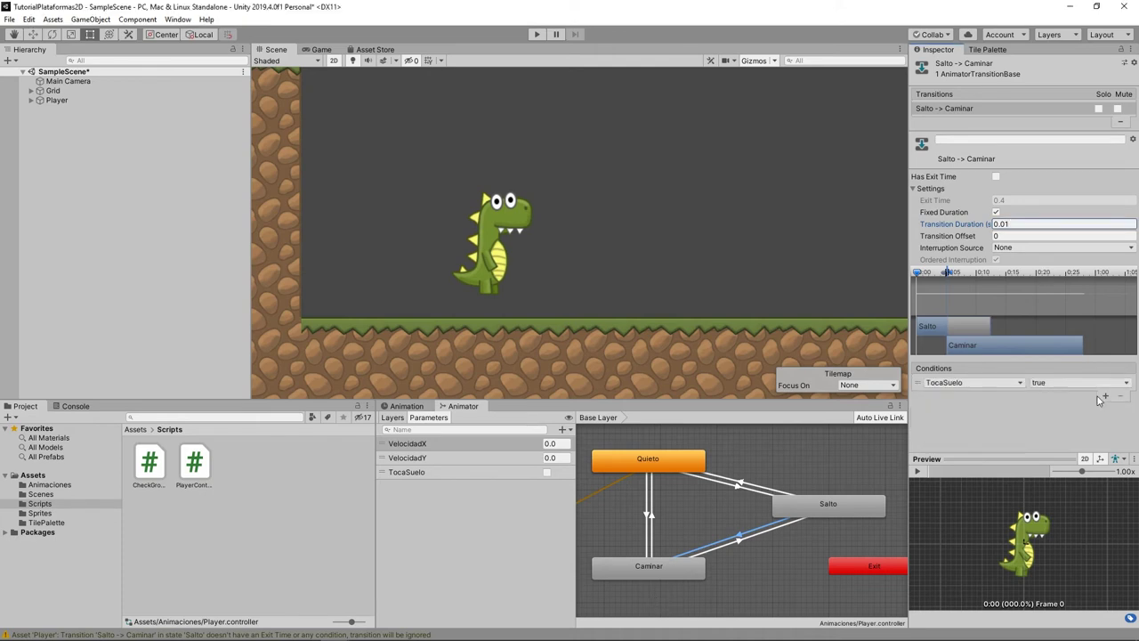
click(575, 140)
Start play mode and walk and jump the dino while watching the Salto state in the graph
click(535, 33)
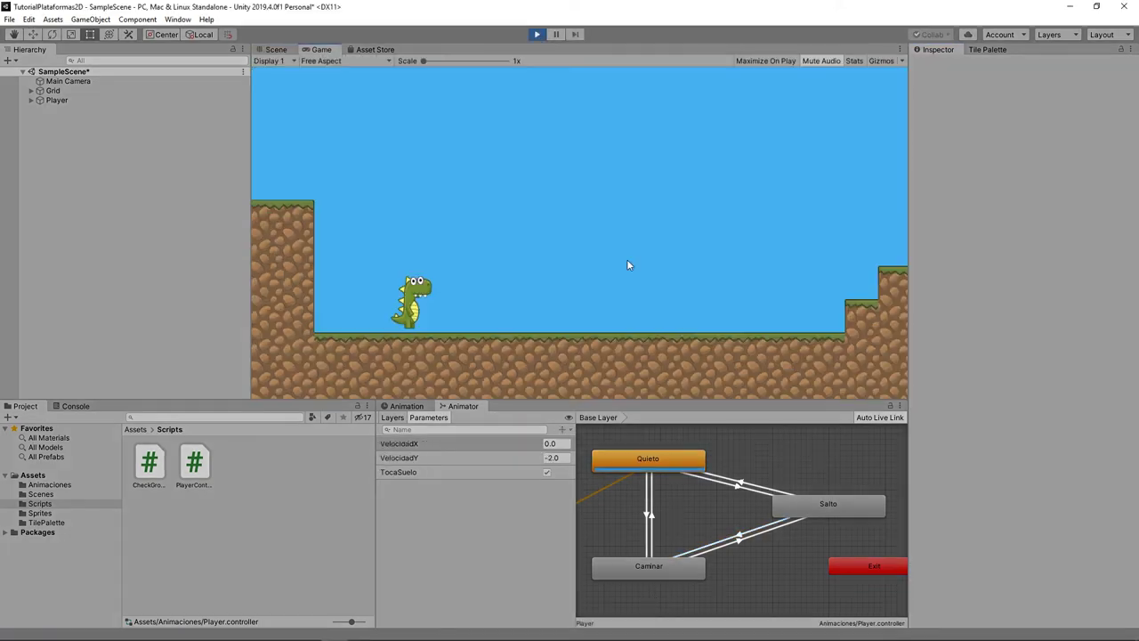
key(Right)
key(space)
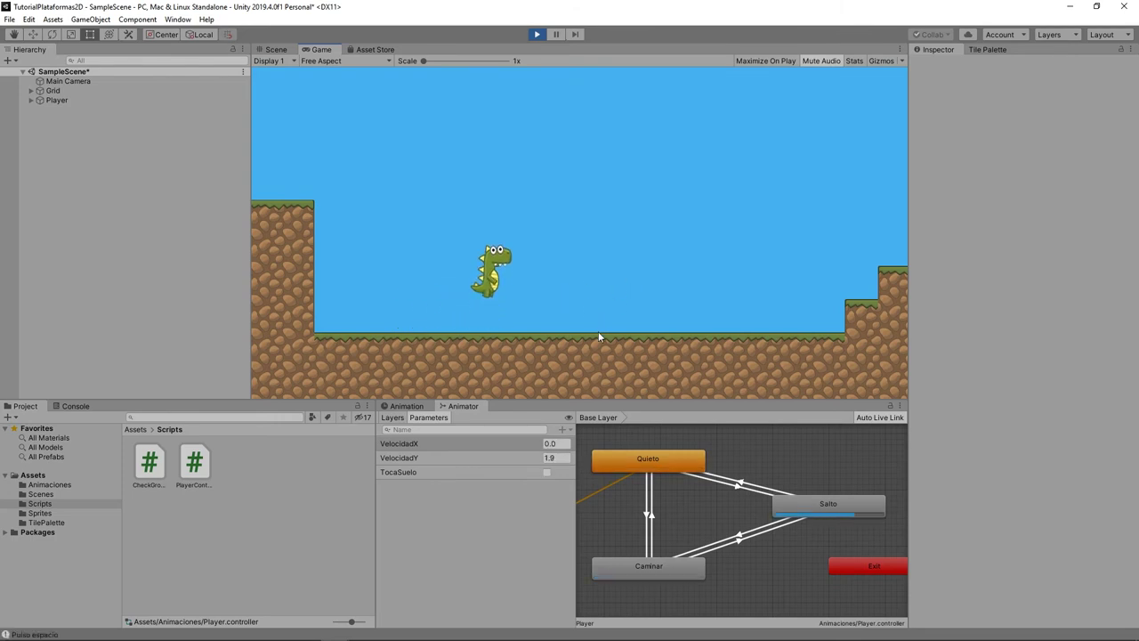
key(Right)
key(space)
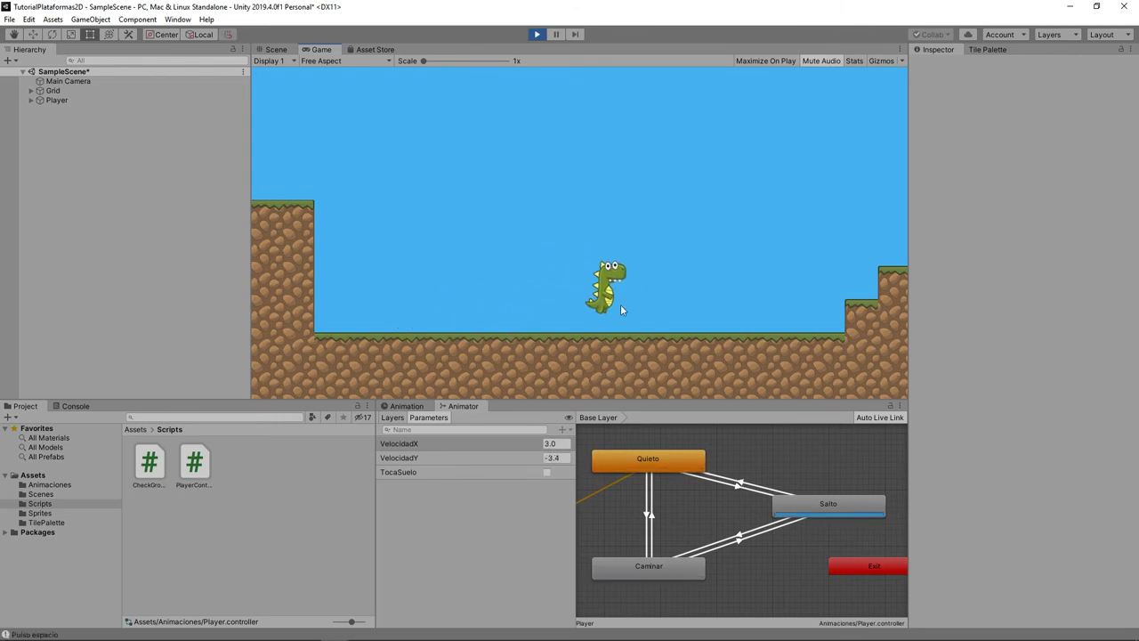
key(Left)
key(space)
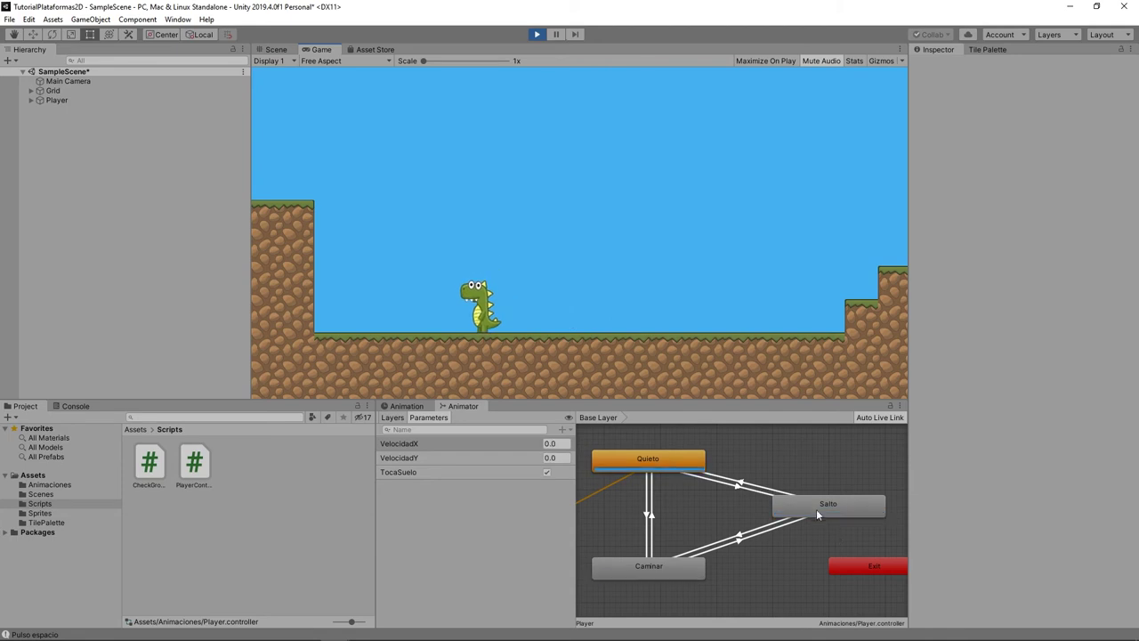
double_click(816, 507)
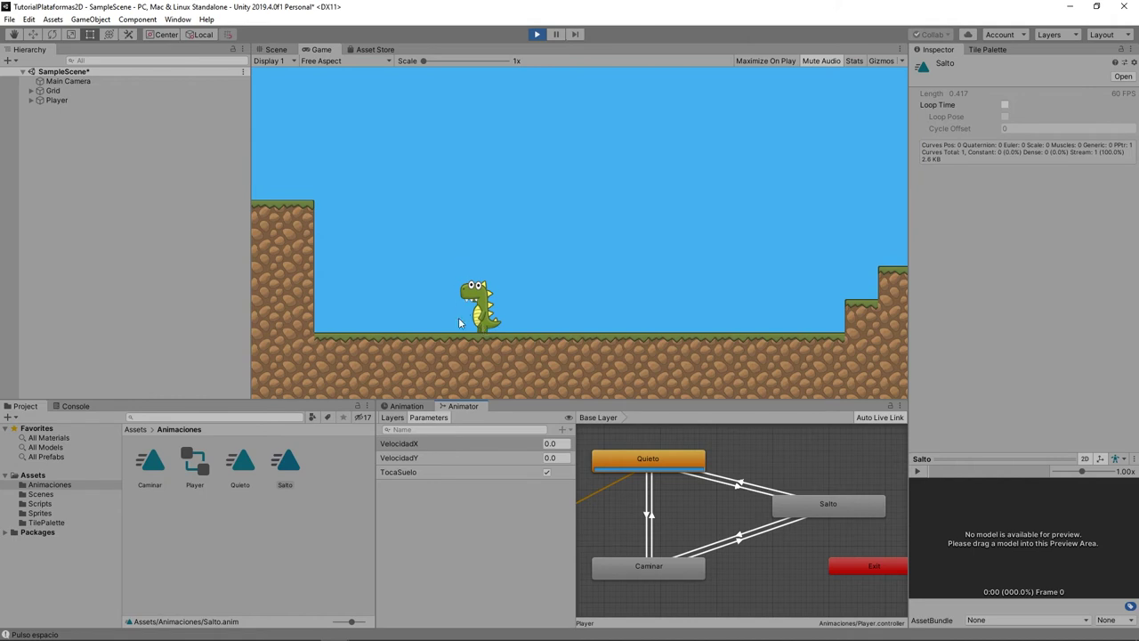
click(528, 329)
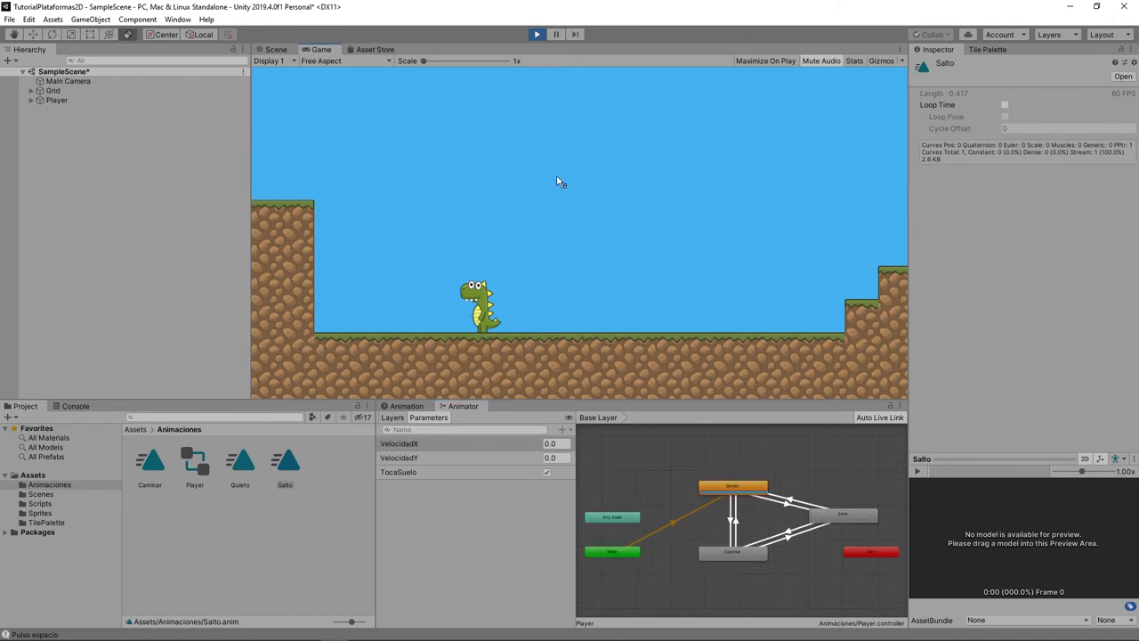
Keep walking and jumping the dino, up onto the step and off, then stop the game
key(Right)
key(space)
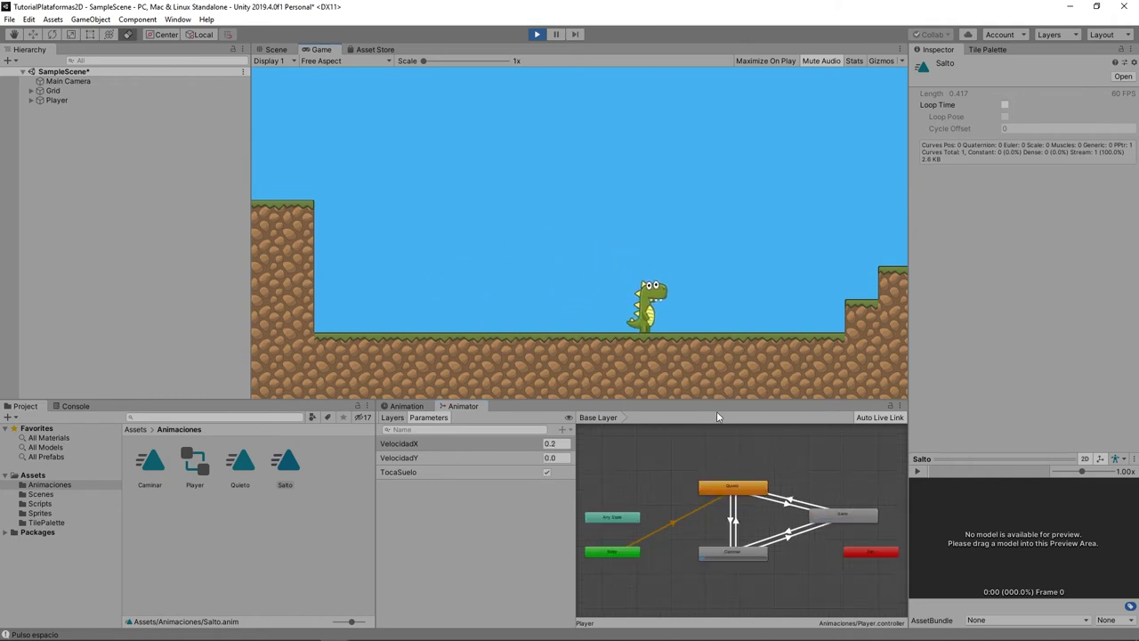
key(space)
key(Left)
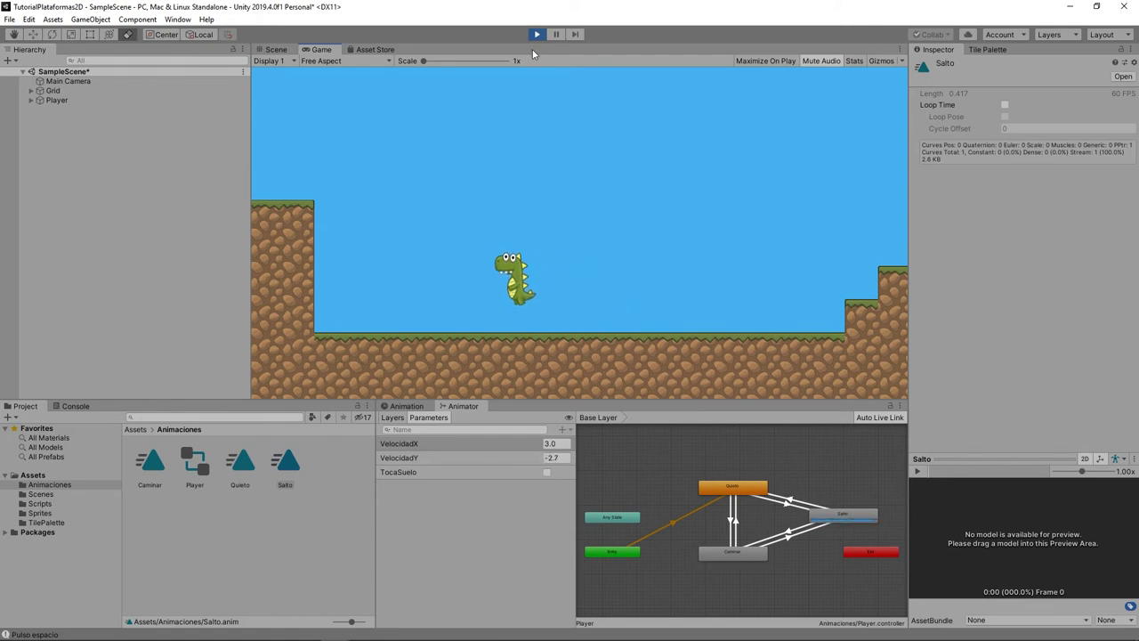
key(Right)
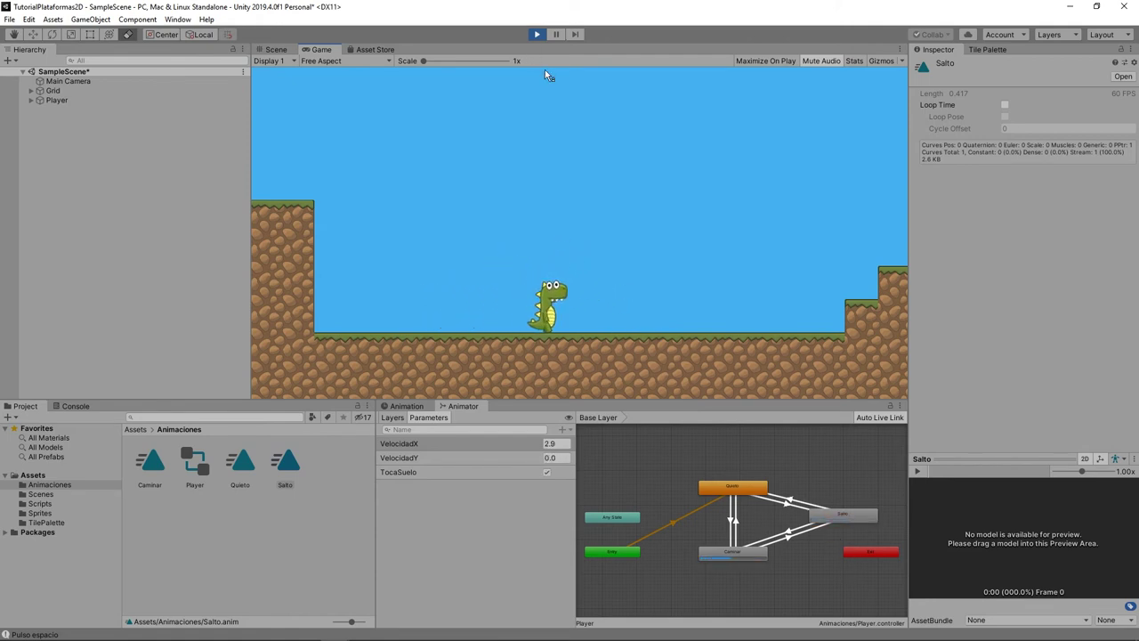
key(Left)
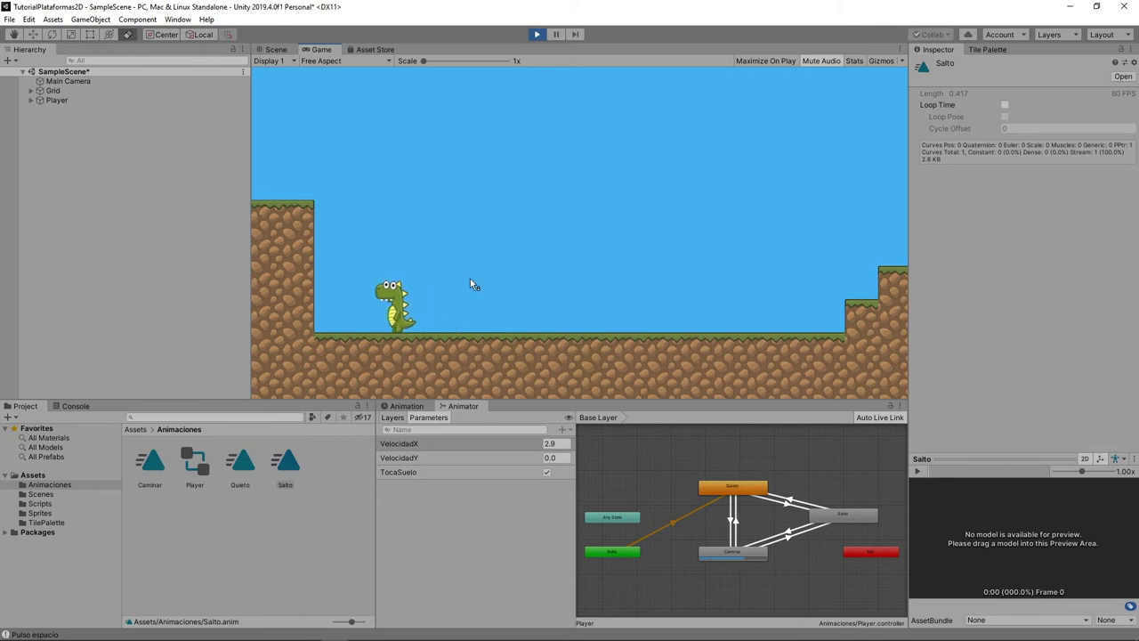
key(Right)
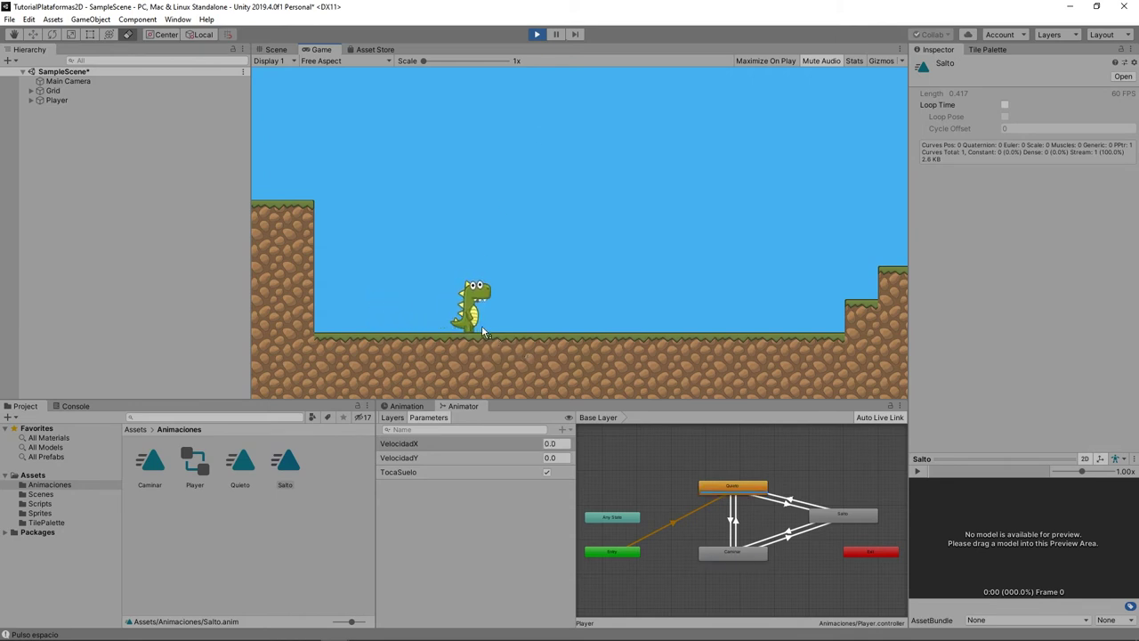
key(space)
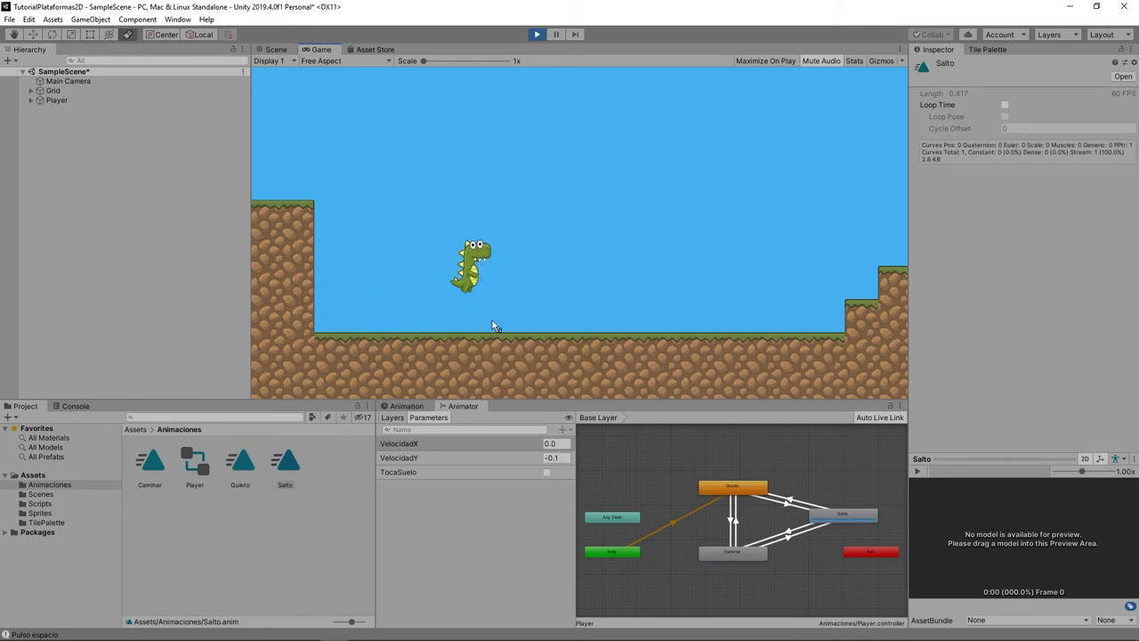
key(Right)
key(space)
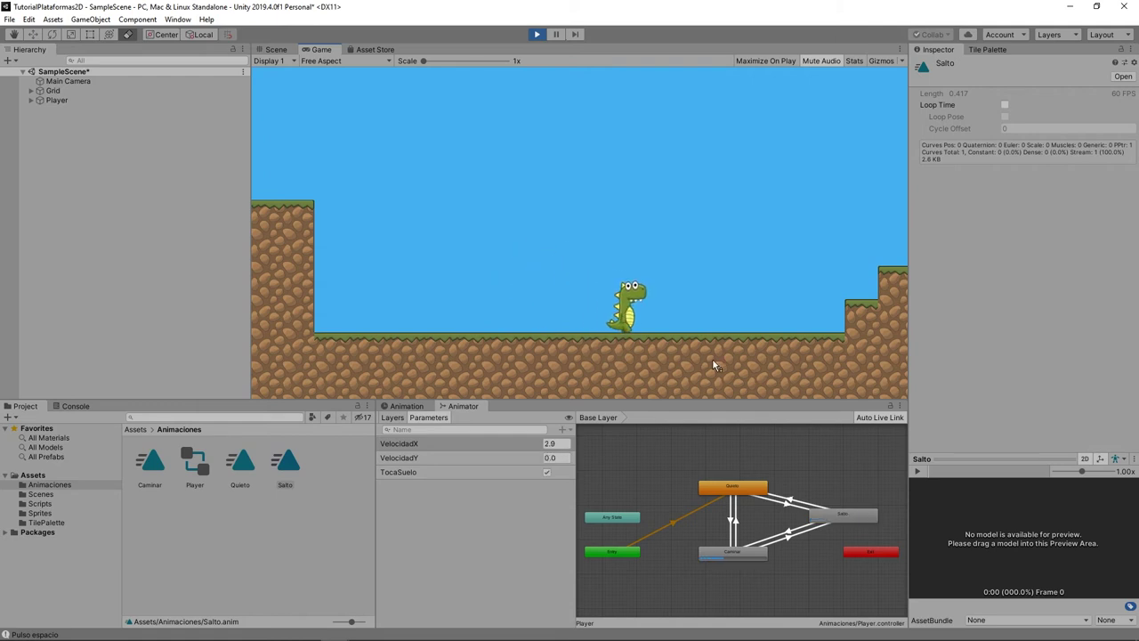
key(space)
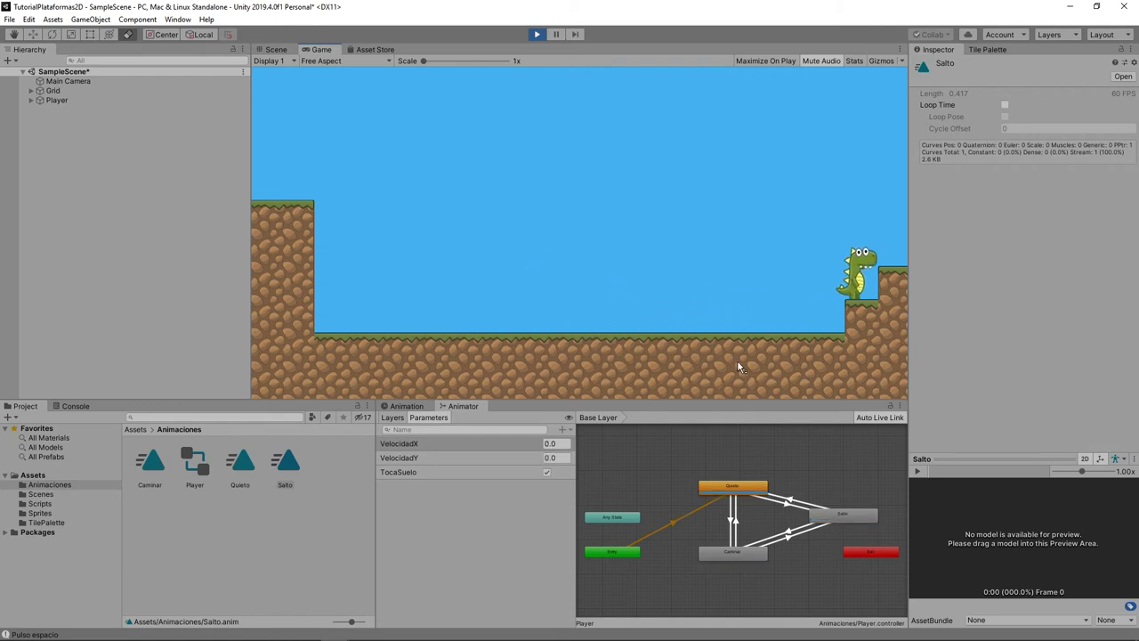
key(Right)
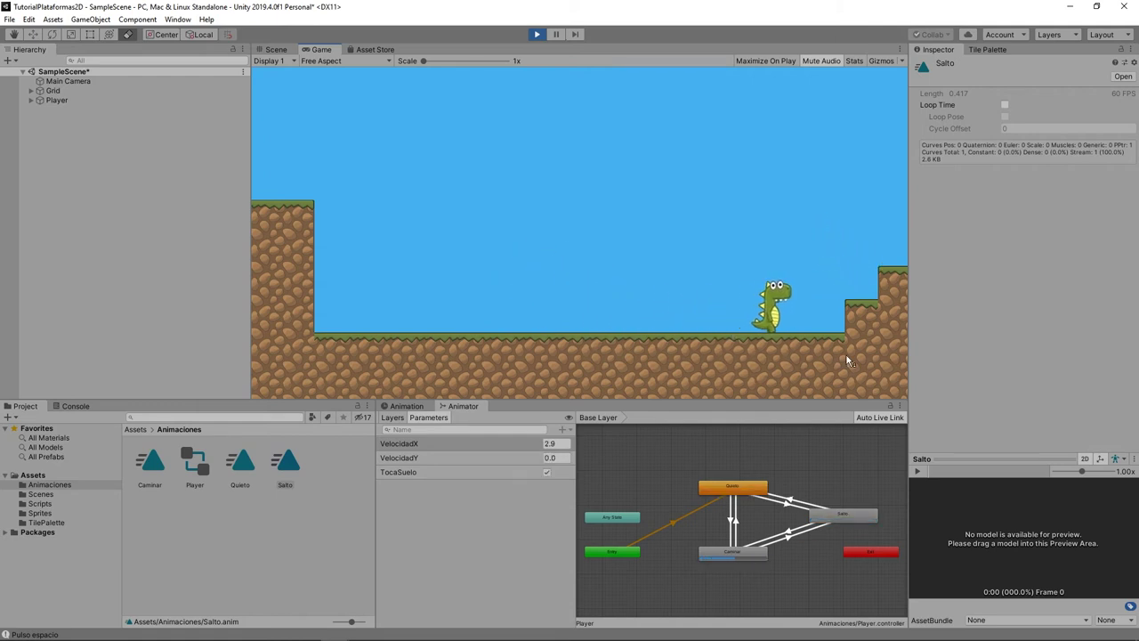
key(space)
key(Left)
key(space)
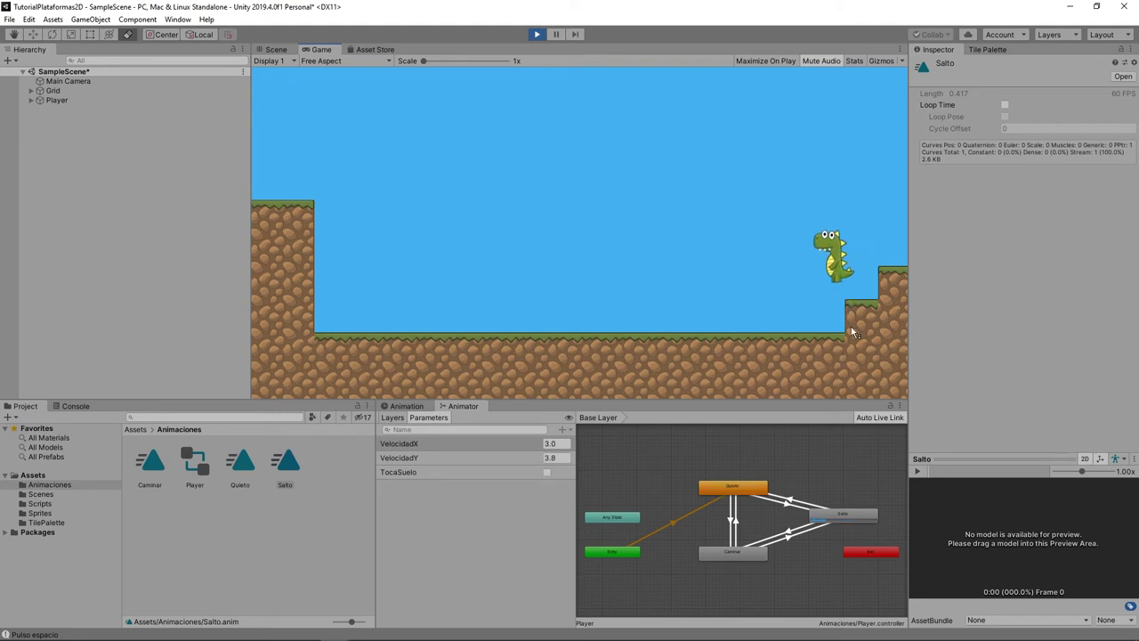
key(ctrl+p)
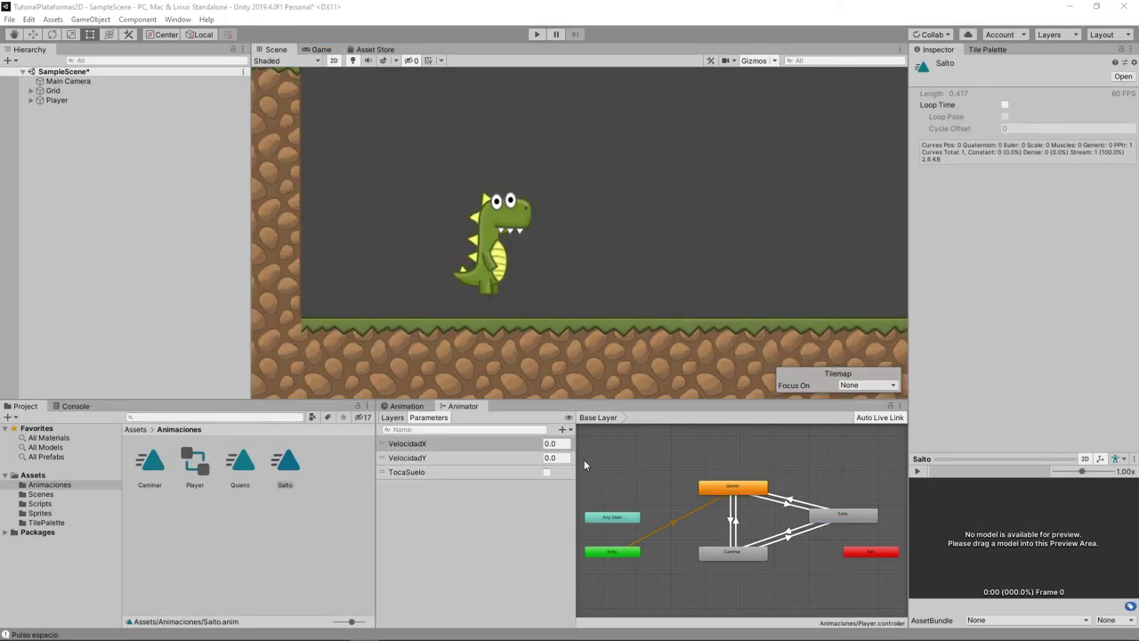
Tidy the Animator graph by moving Quieto up and lining Caminar up beneath it
scroll(742, 551, up, 3)
scroll(746, 542, down, 3)
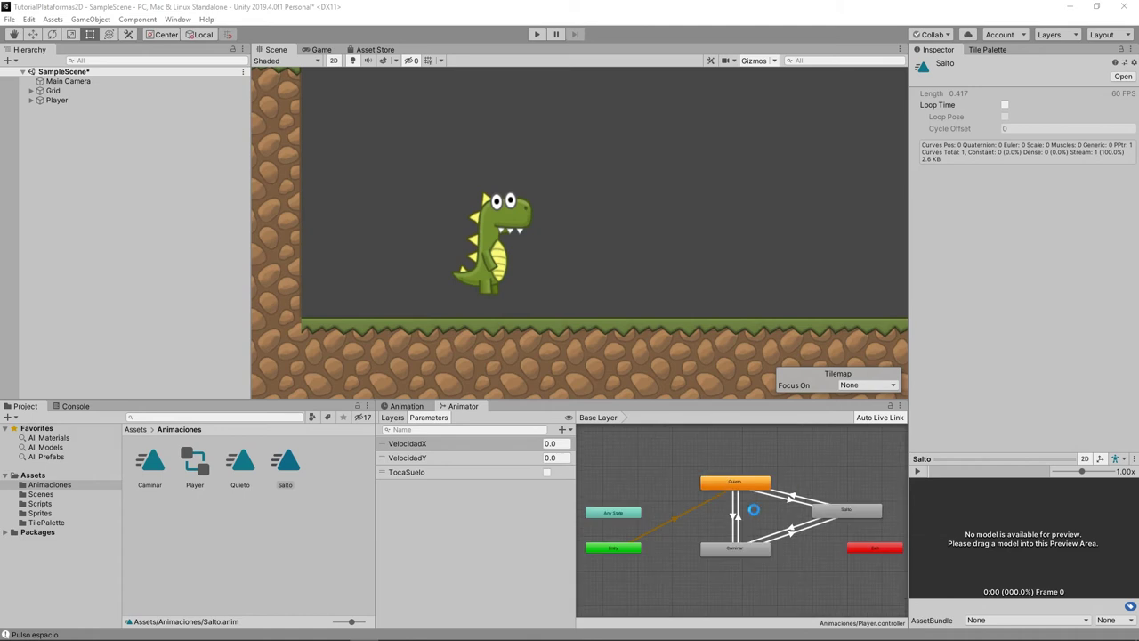
scroll(746, 508, up, 2)
drag(723, 475, 685, 437)
drag(714, 574, 673, 583)
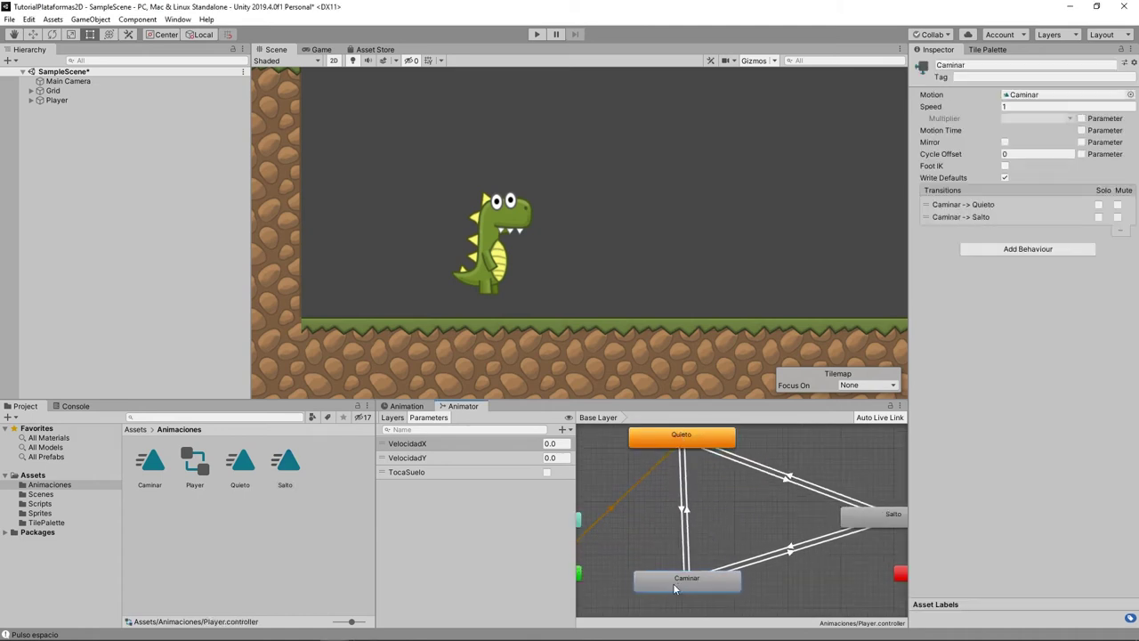
middle_drag(673, 583, 634, 574)
scroll(810, 539, up, 2)
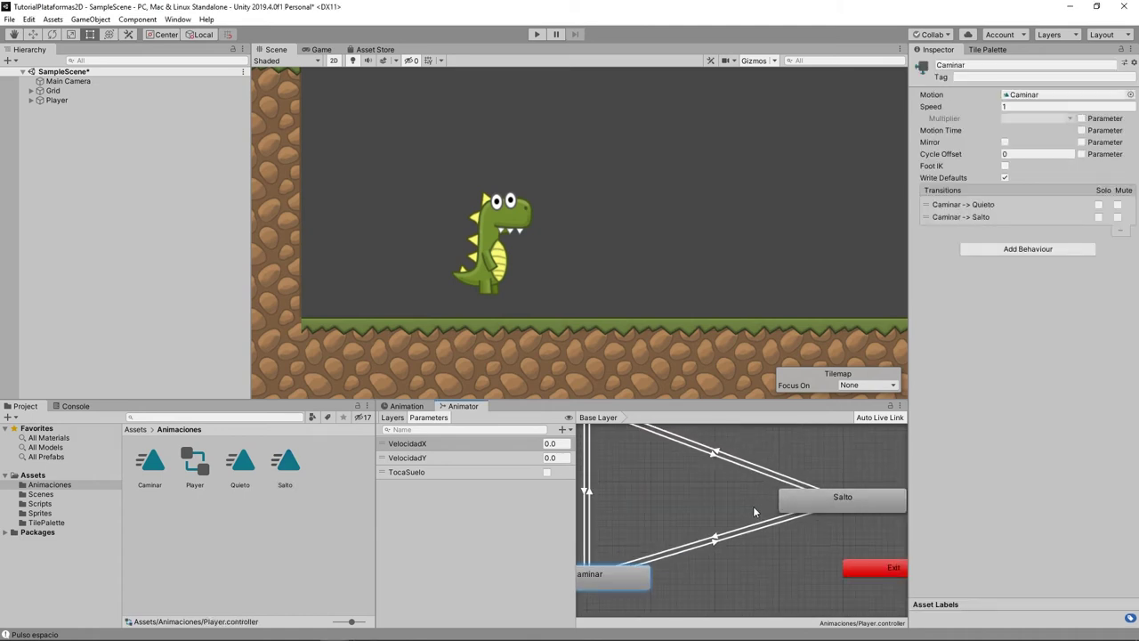
scroll(739, 498, down, 3)
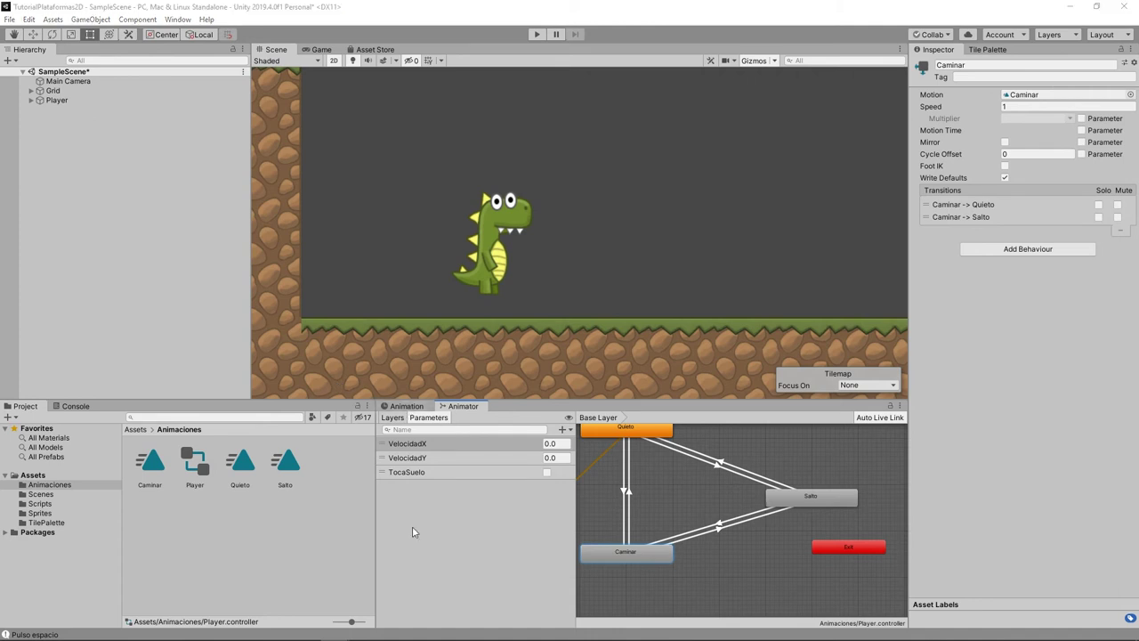
Create a new Caida clip with a dino sprite from Sprites as its 0:00 frame
click(405, 406)
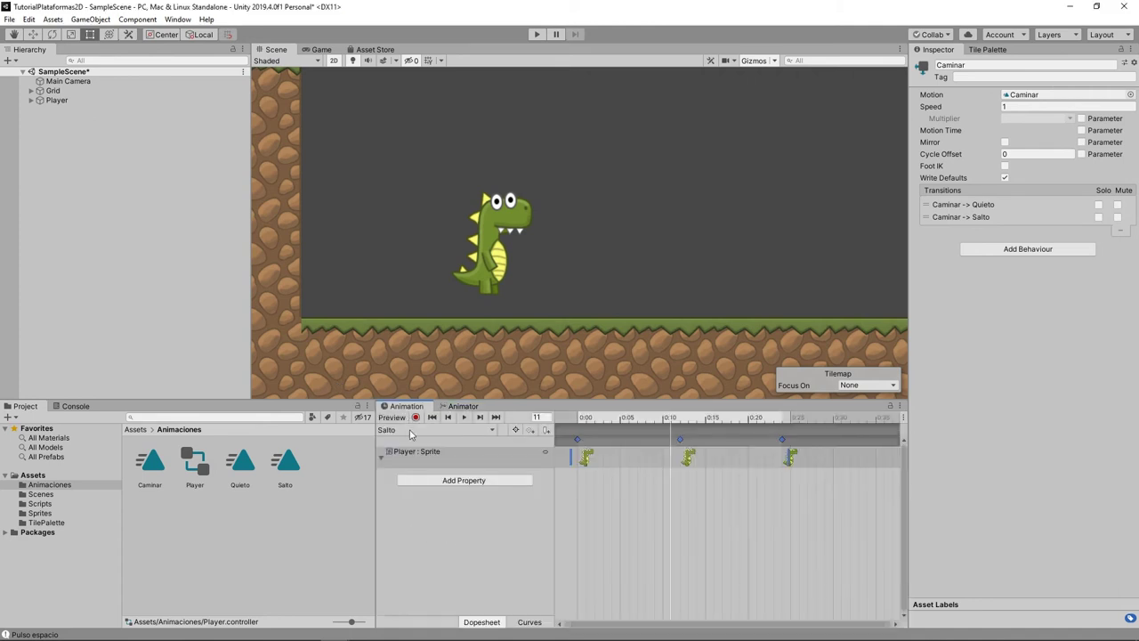
click(490, 430)
click(423, 491)
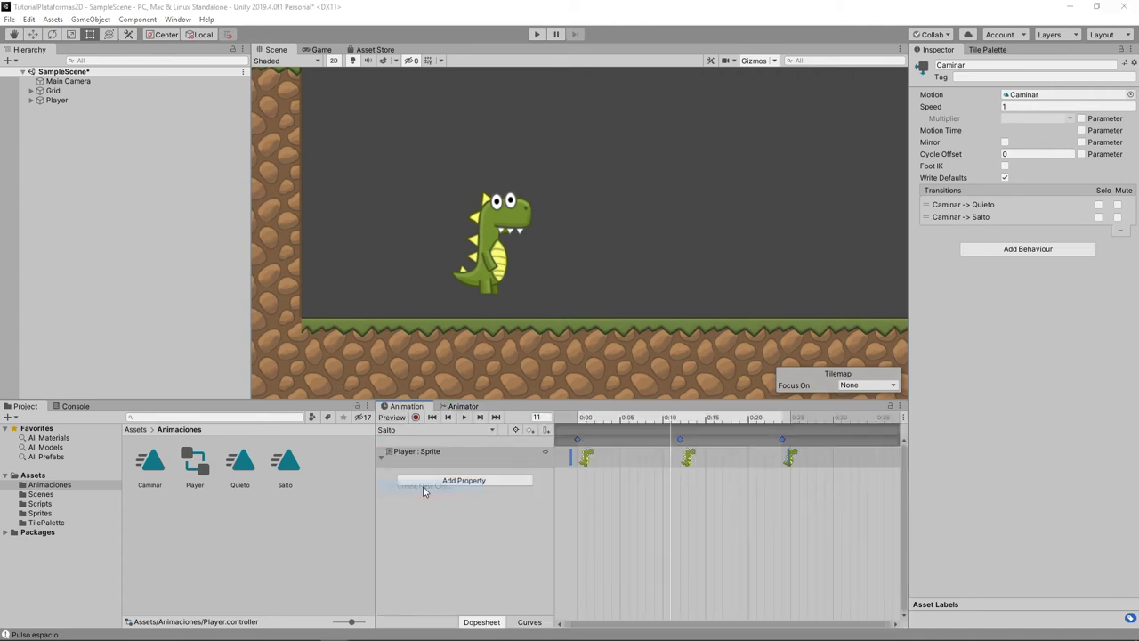
click(51, 505)
click(49, 514)
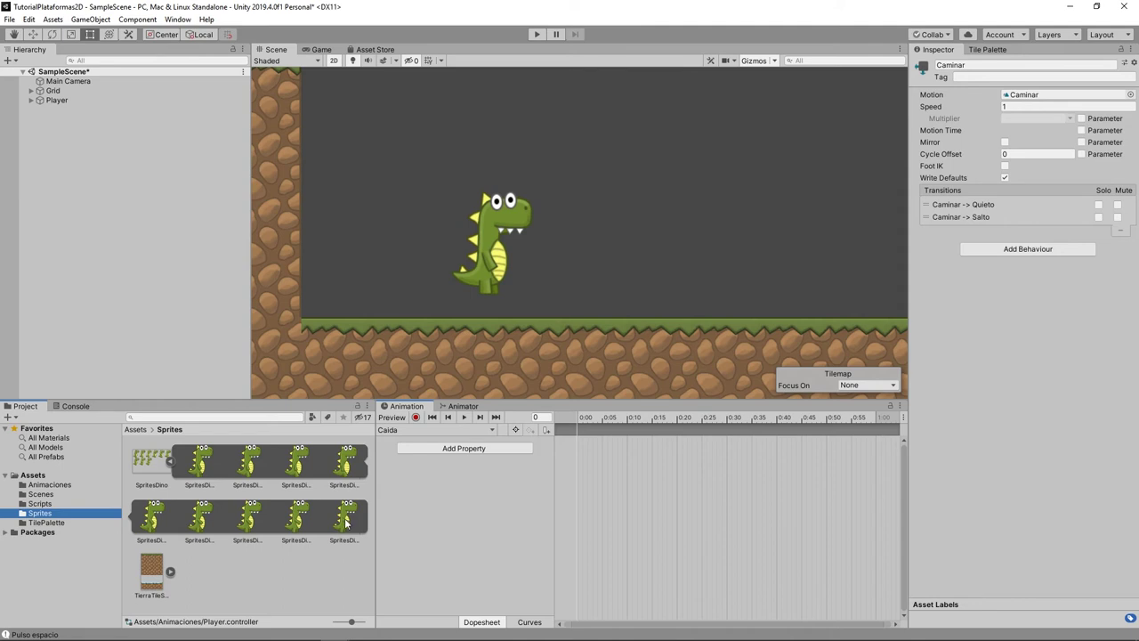
drag(344, 531, 581, 449)
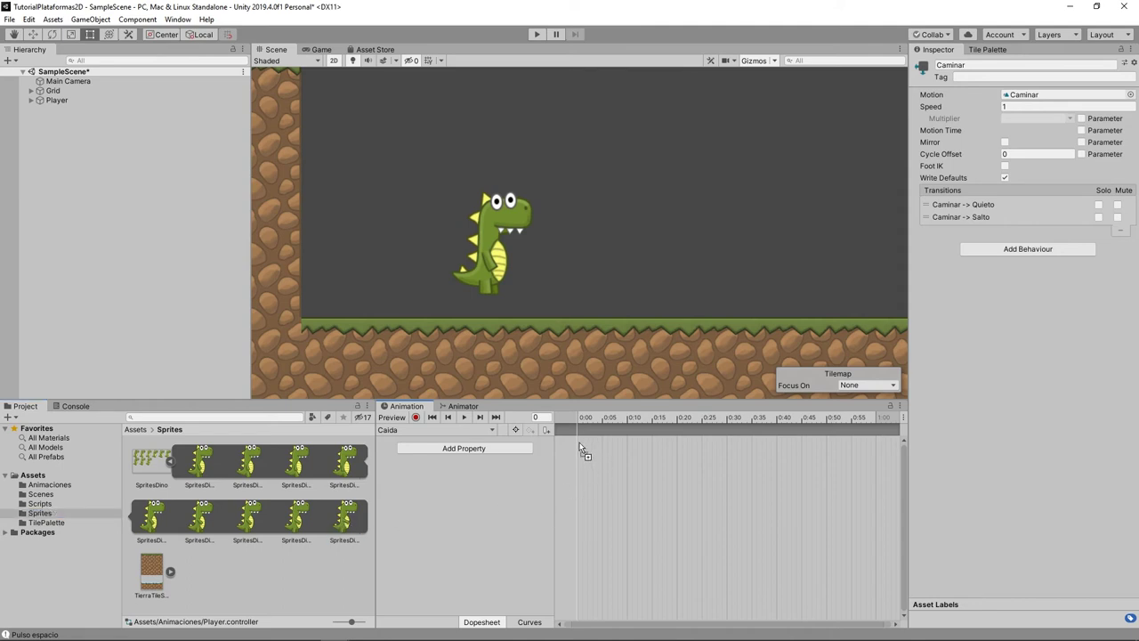
drag(581, 442, 580, 446)
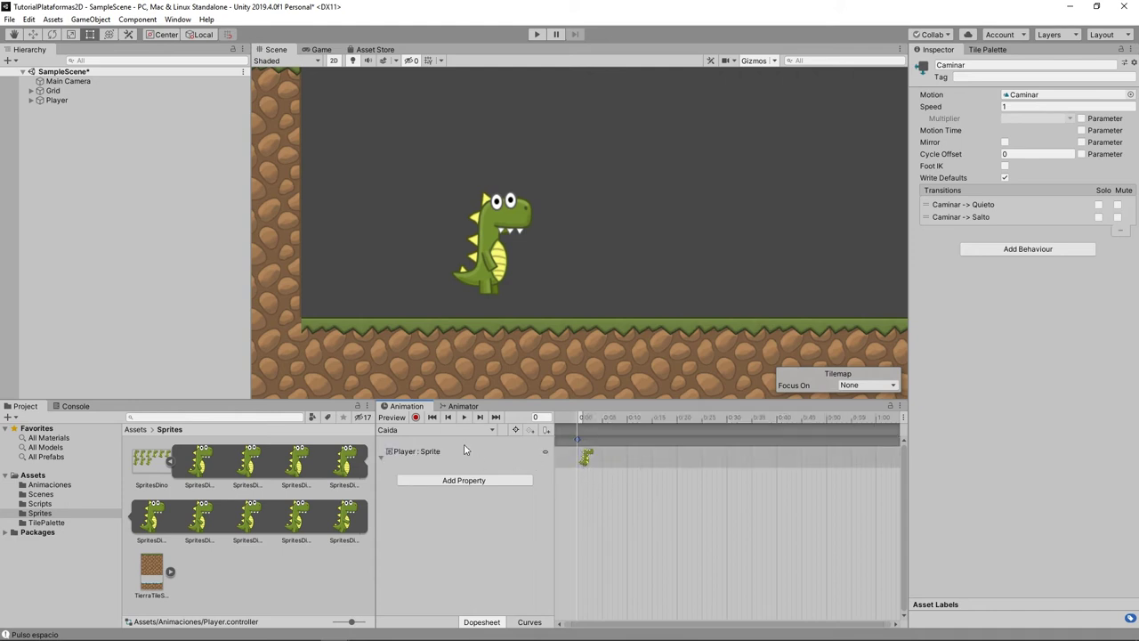
click(463, 406)
click(825, 529)
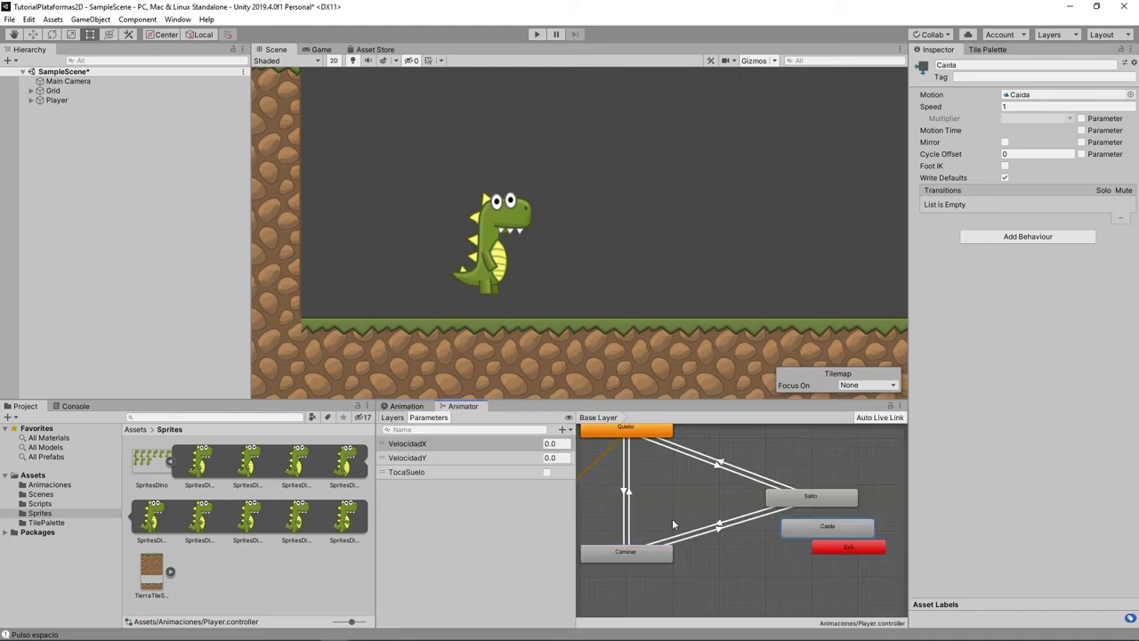
Rearrange the graph: Caminar to the bottom, Salto right, Caida beside it
drag(820, 532, 694, 495)
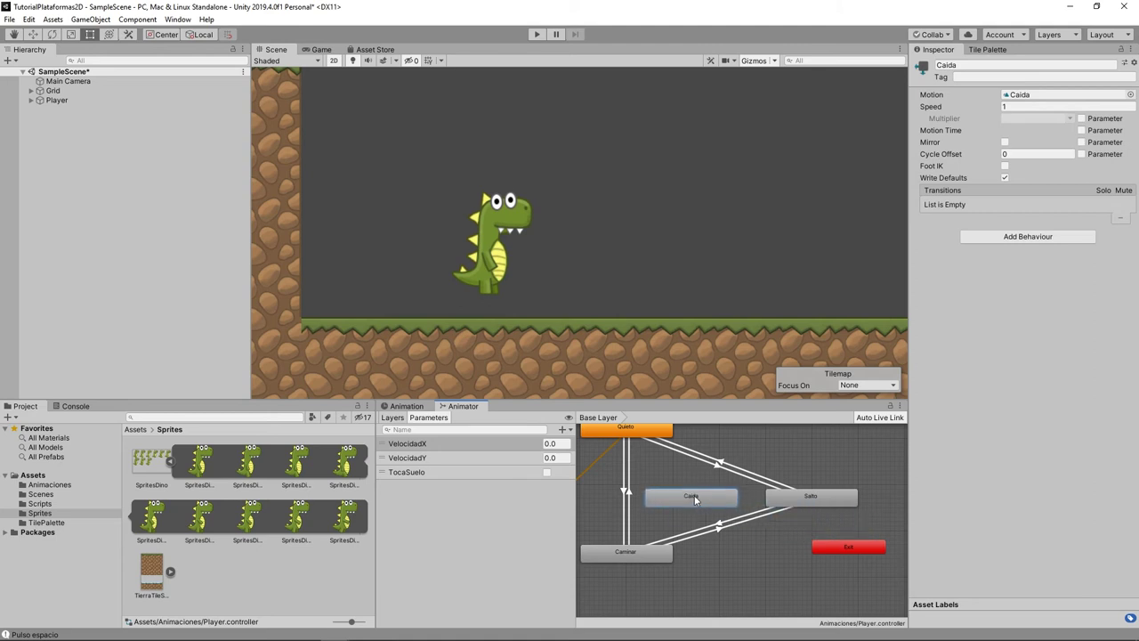
click(633, 554)
drag(635, 558, 635, 622)
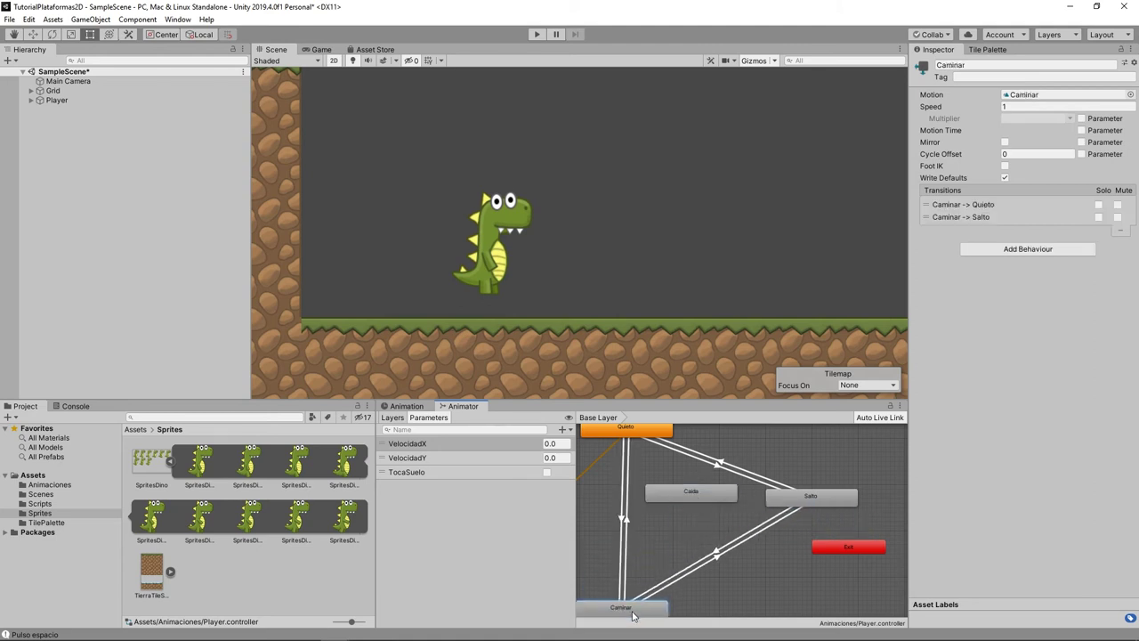
scroll(695, 561, down, 1)
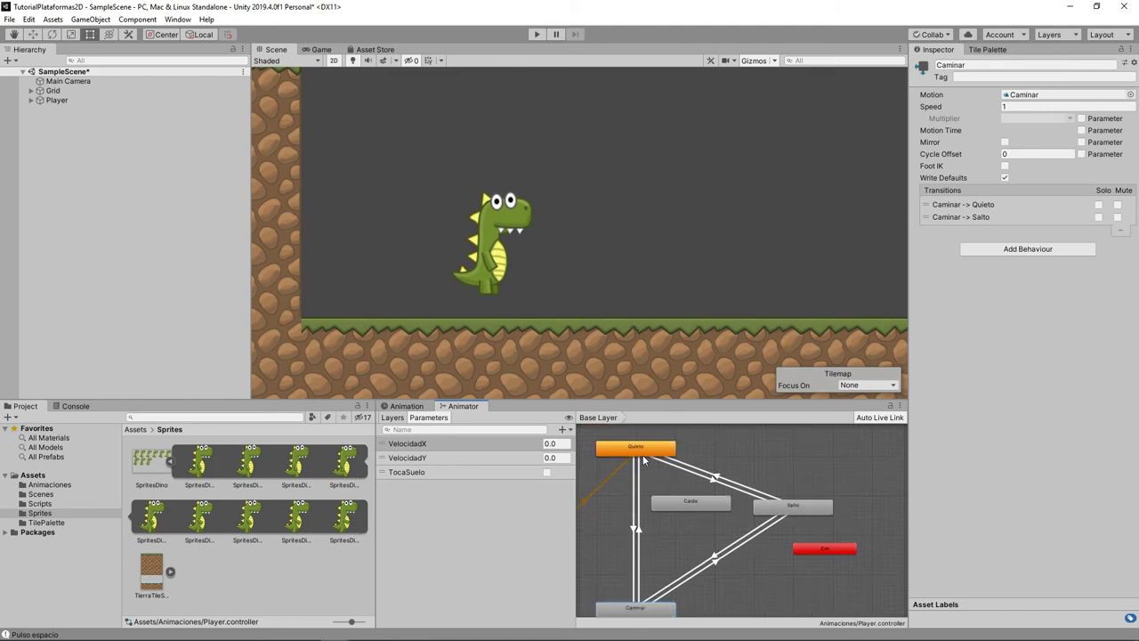
drag(780, 510, 827, 515)
drag(689, 507, 736, 517)
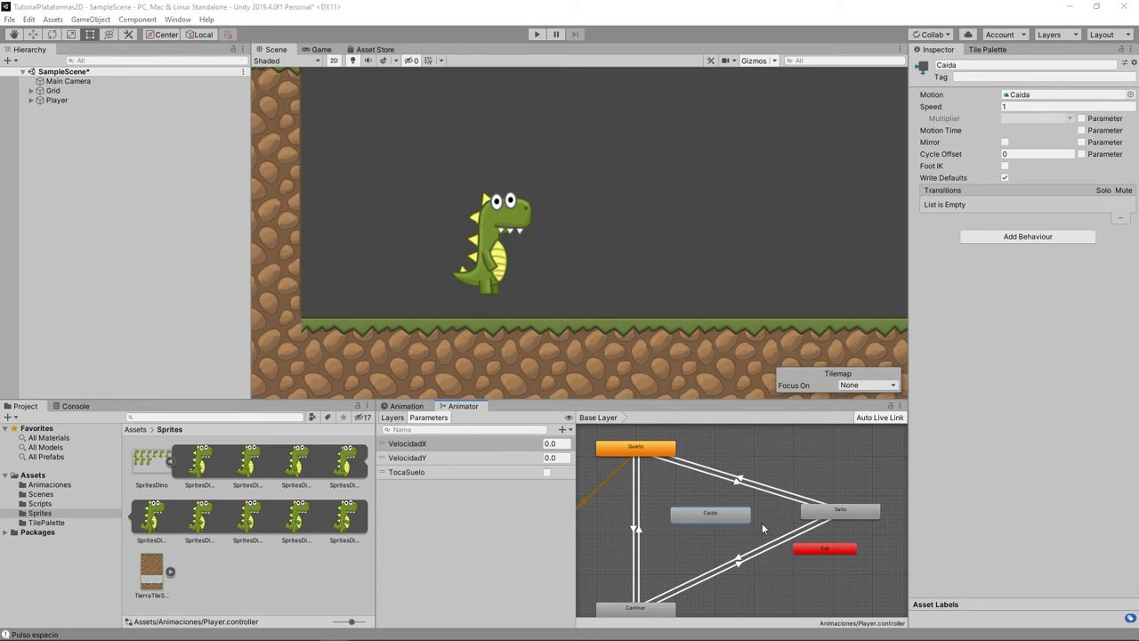
Draw the Salto→Caida transition without exit time, triggered when VelocidadY is Less than 0
right_click(827, 514)
click(850, 520)
click(726, 521)
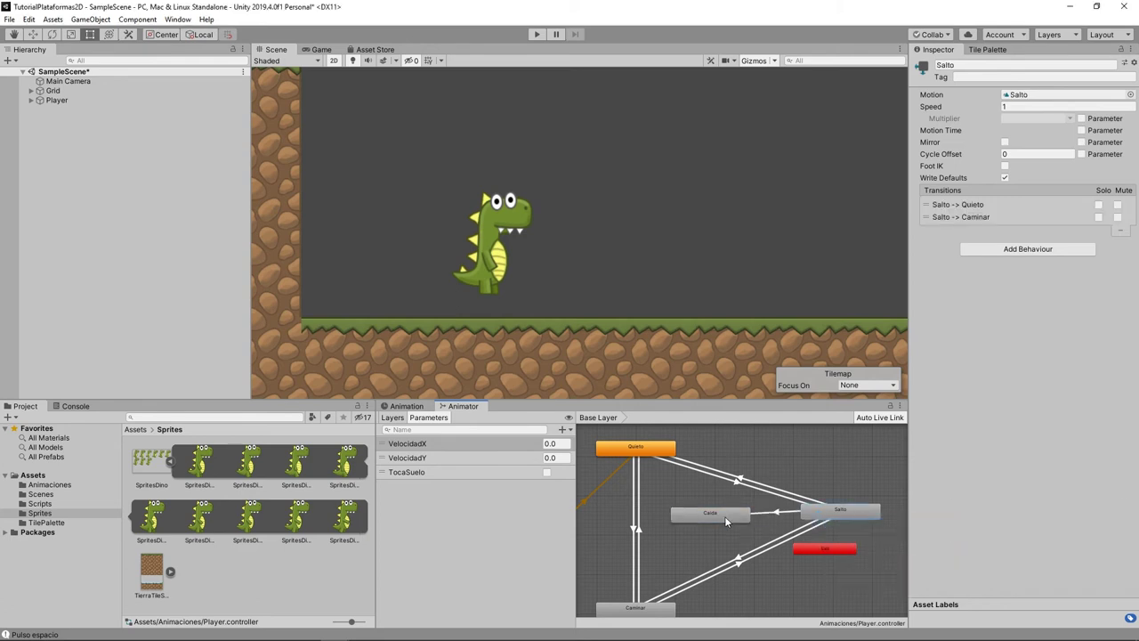
drag(725, 520, 708, 517)
click(767, 509)
click(1001, 200)
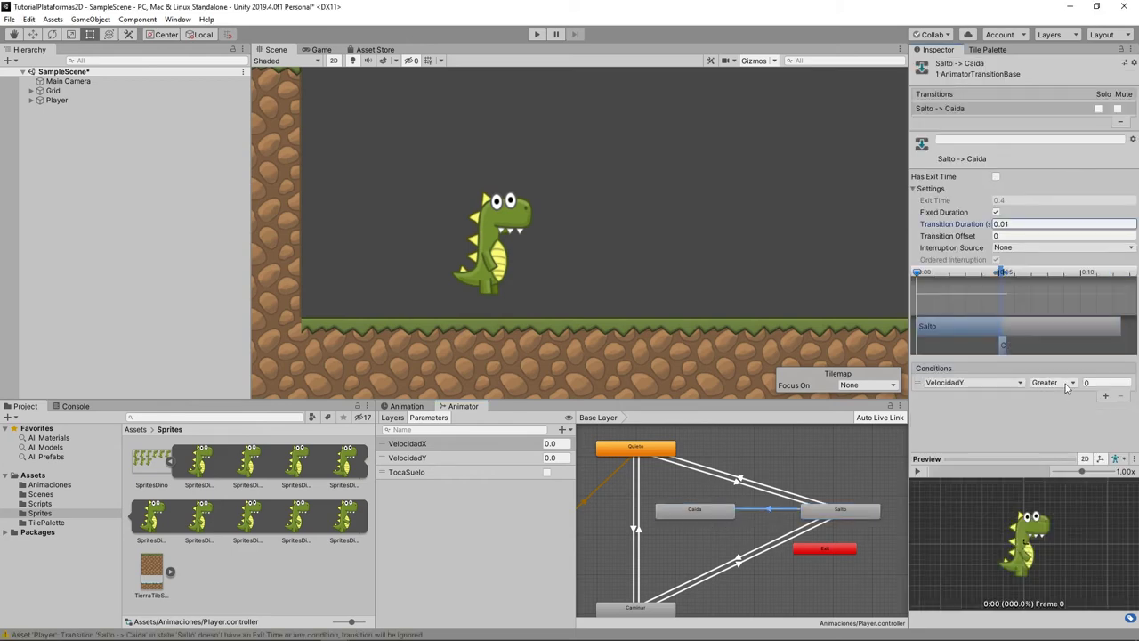
click(1050, 383)
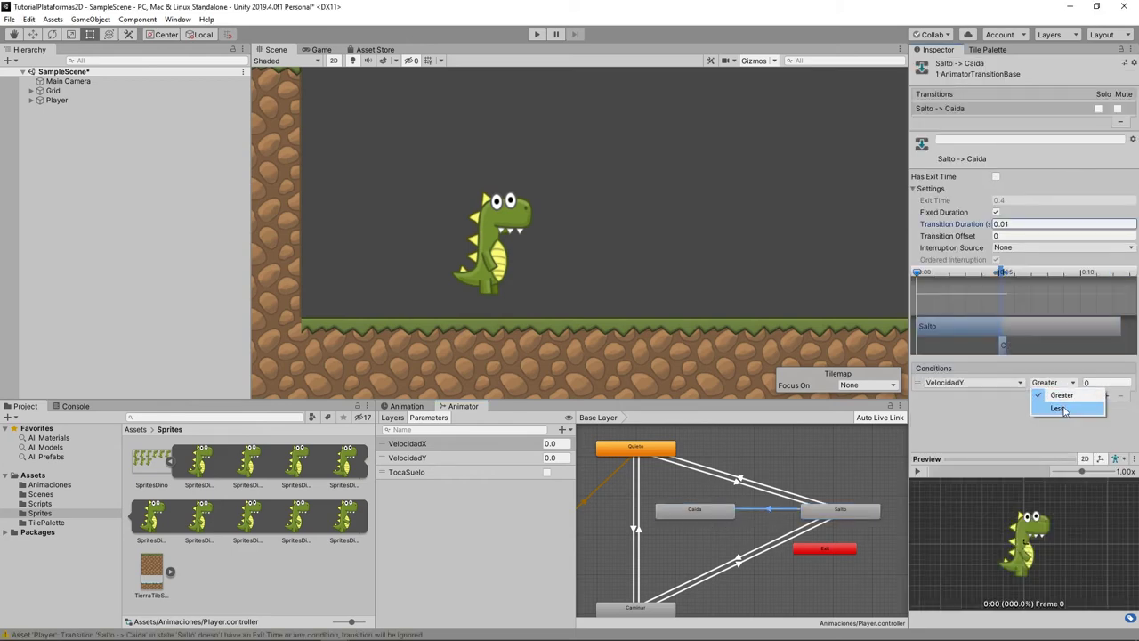
click(1059, 408)
click(1092, 401)
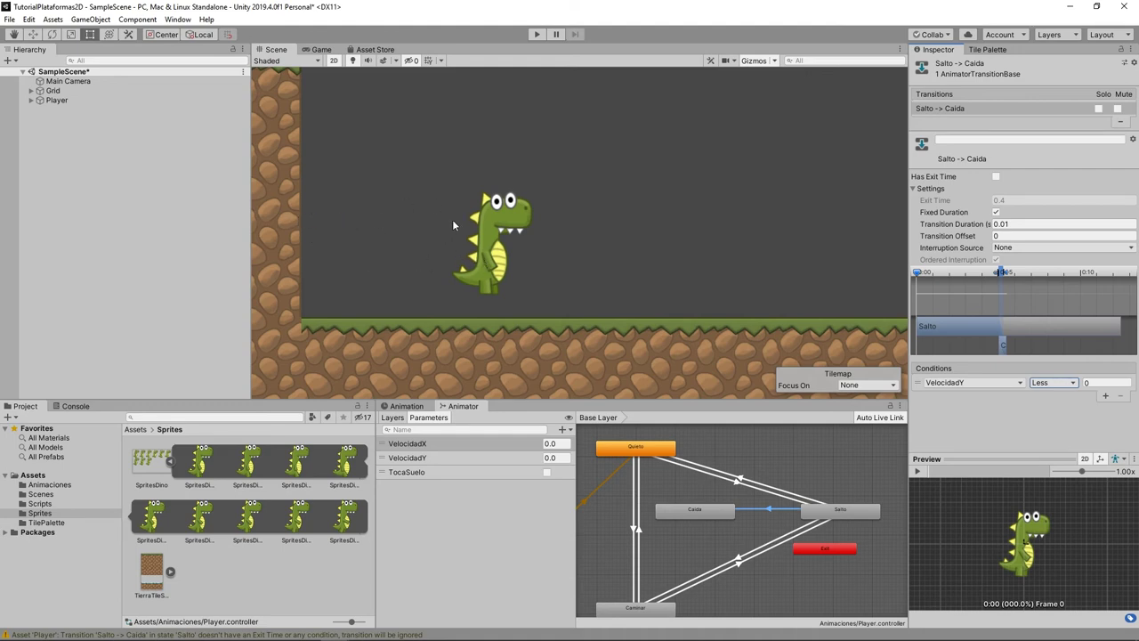
click(685, 512)
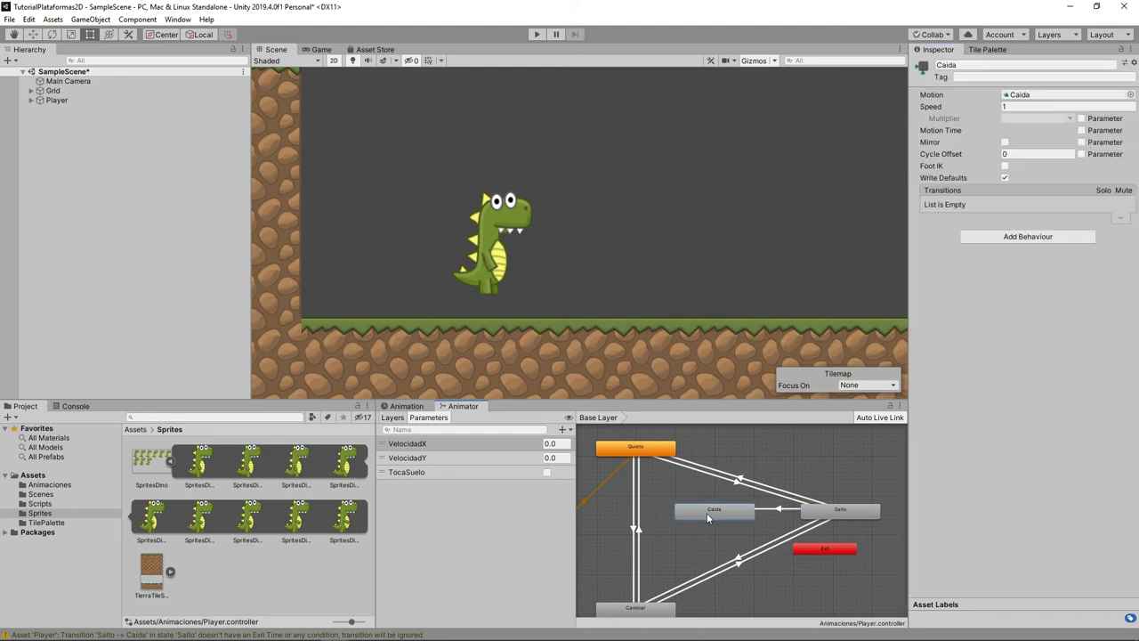
Create a transition from Caida to Quieto with a 0.01 transition duration
scroll(694, 516, up, 2)
scroll(696, 517, down, 1)
scroll(696, 517, down, 1)
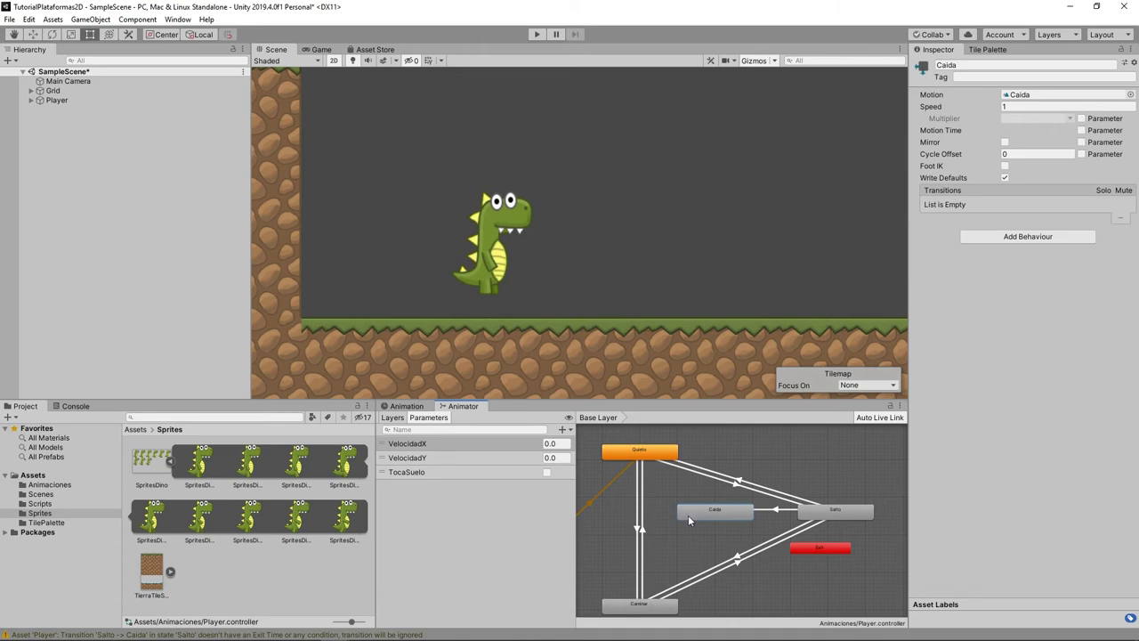
right_click(688, 514)
click(712, 521)
click(643, 454)
click(681, 483)
click(1076, 224)
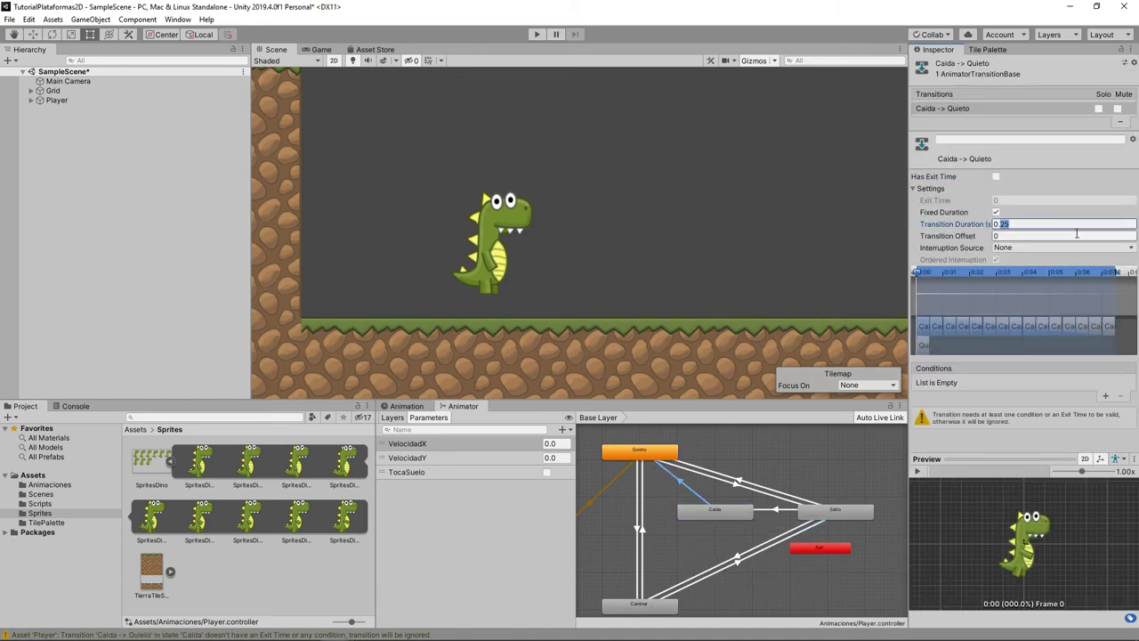
text(0.01)
click(1105, 395)
Add conditions TocaSuelo true and VelocidadX Less 0 to the Caida-to-Quieto transition
click(974, 383)
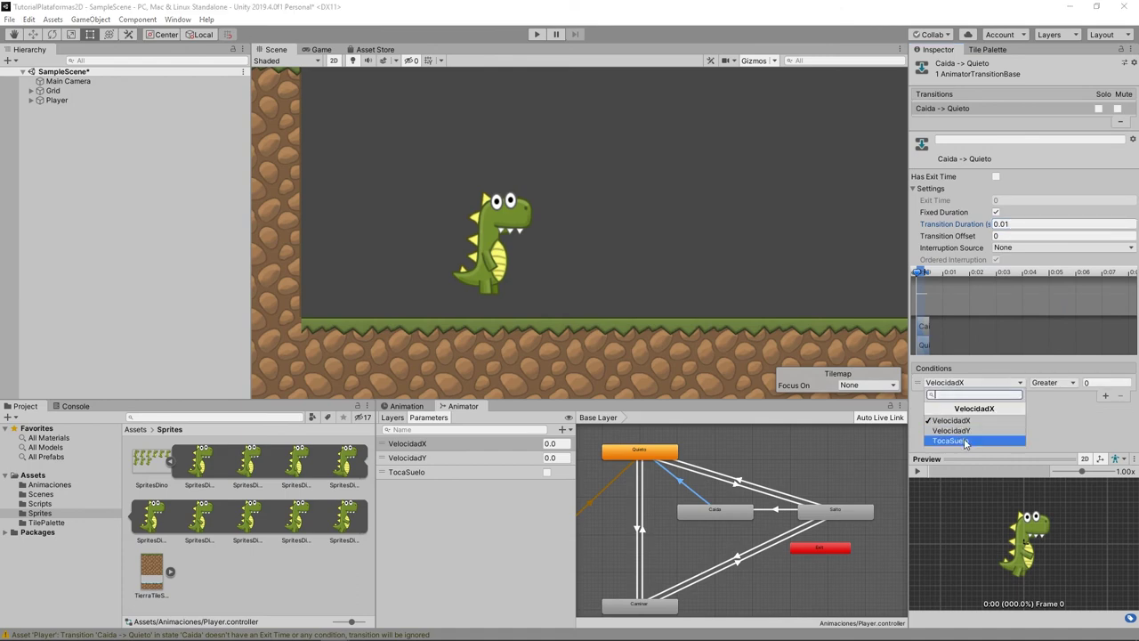
click(973, 442)
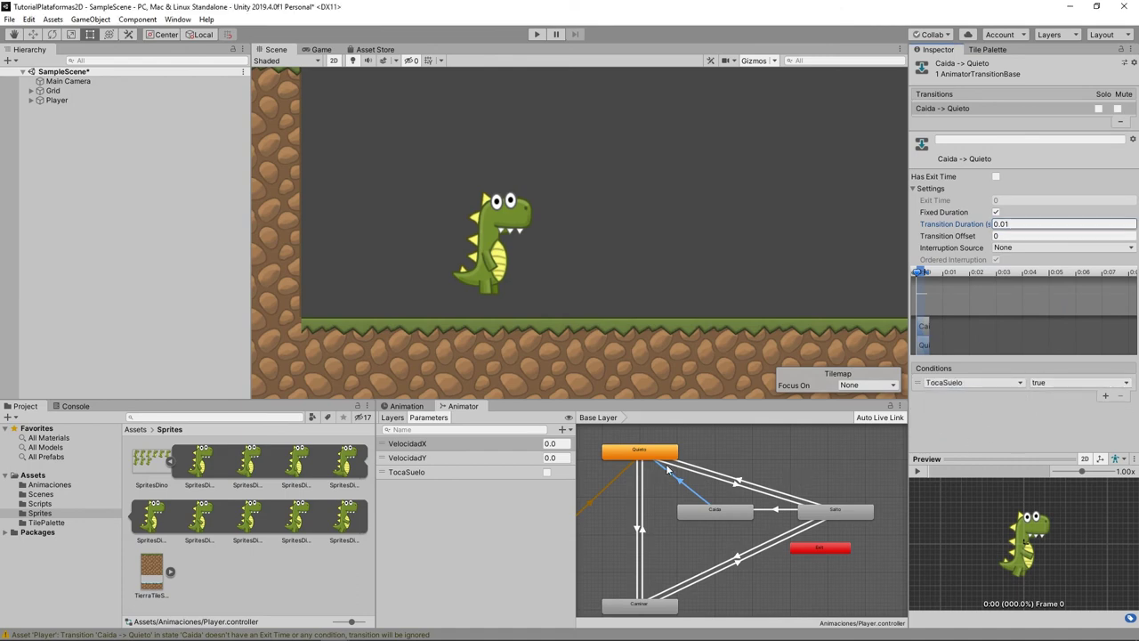
click(1105, 395)
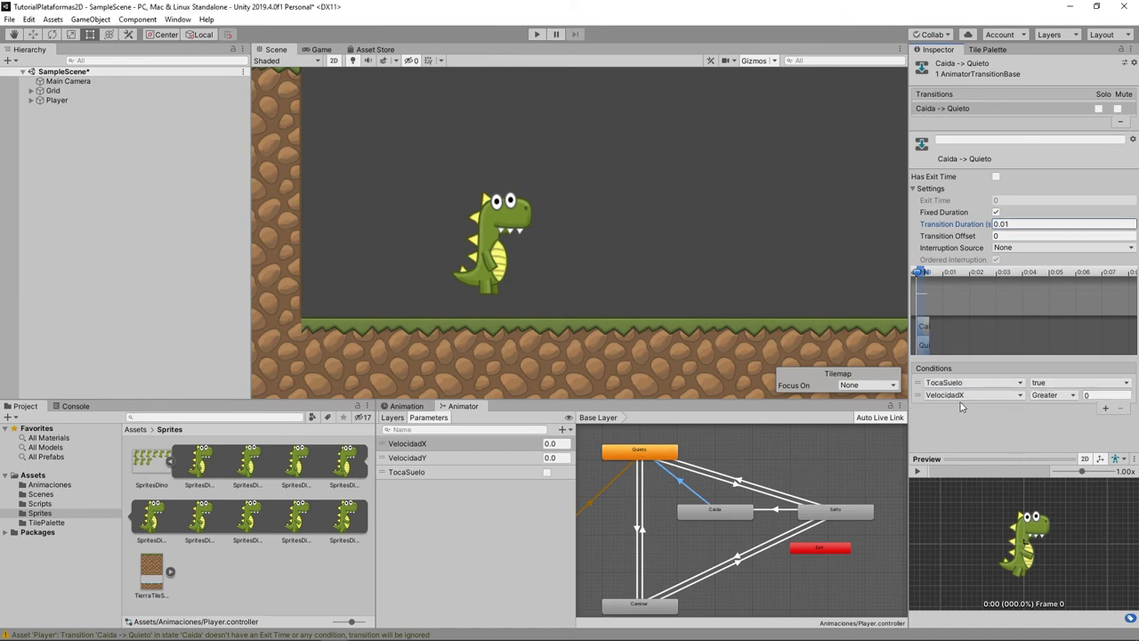
click(975, 395)
click(958, 408)
click(1071, 396)
click(1063, 420)
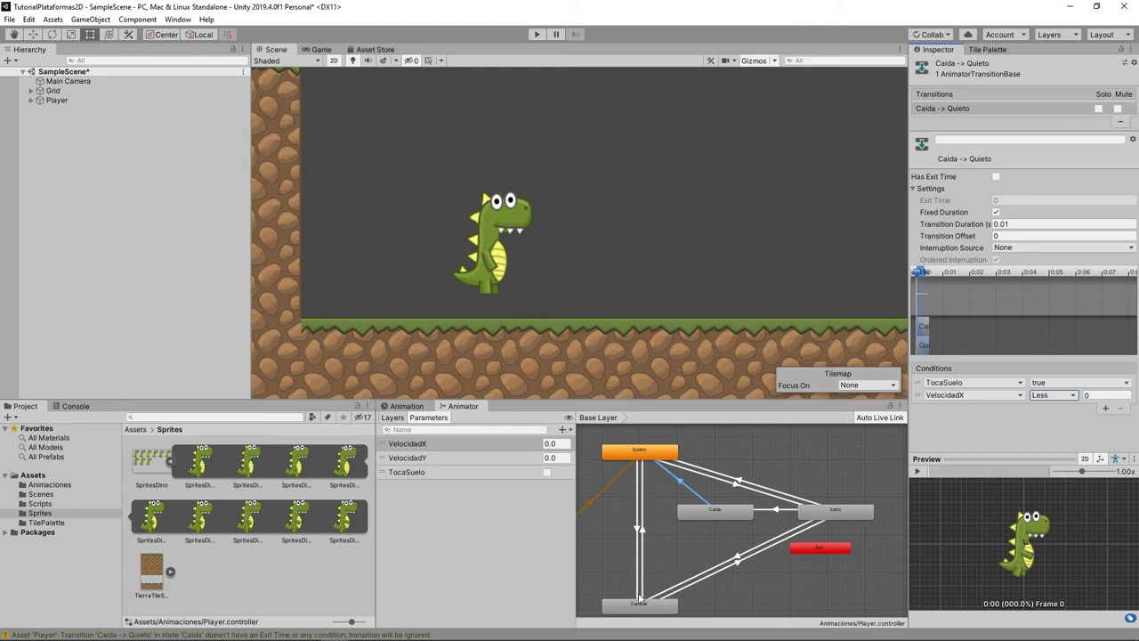
right_click(725, 514)
click(747, 520)
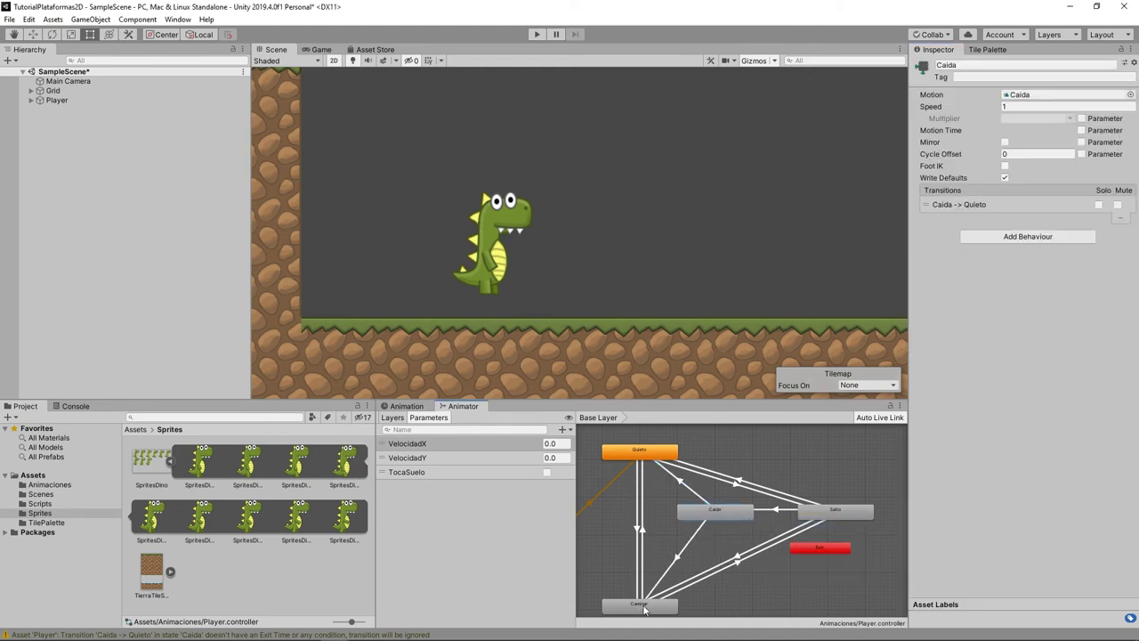
Connect Caida to Caminar with conditions TocaSuelo true and VelocidadX Greater 0
click(644, 607)
click(679, 558)
click(1105, 396)
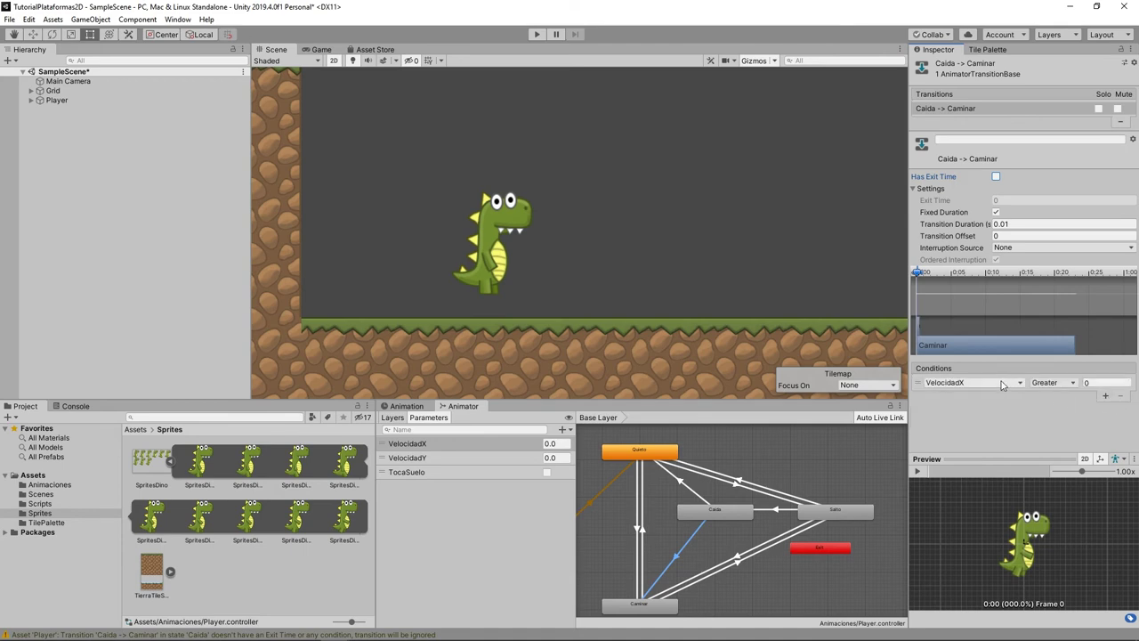
click(971, 382)
click(952, 441)
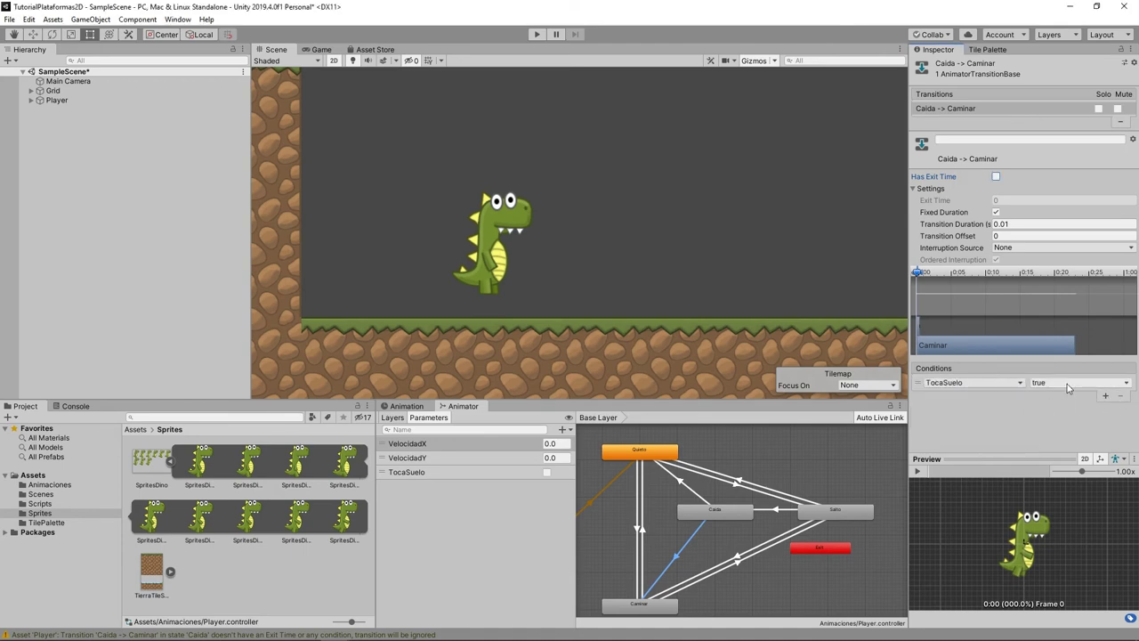
click(1105, 396)
click(1069, 403)
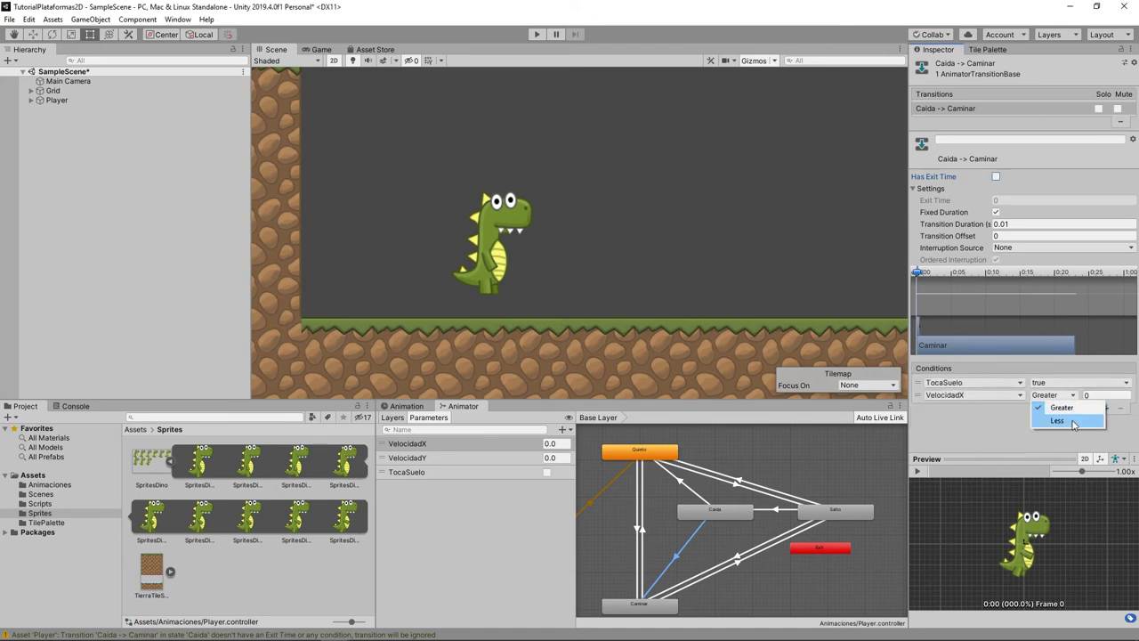
click(1058, 407)
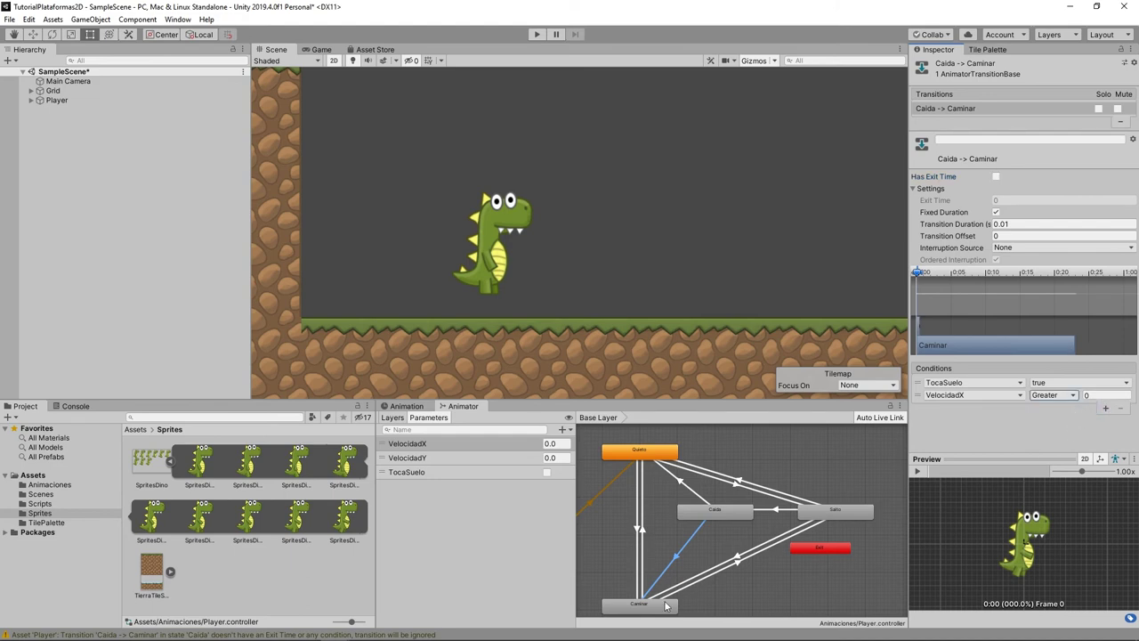
click(538, 35)
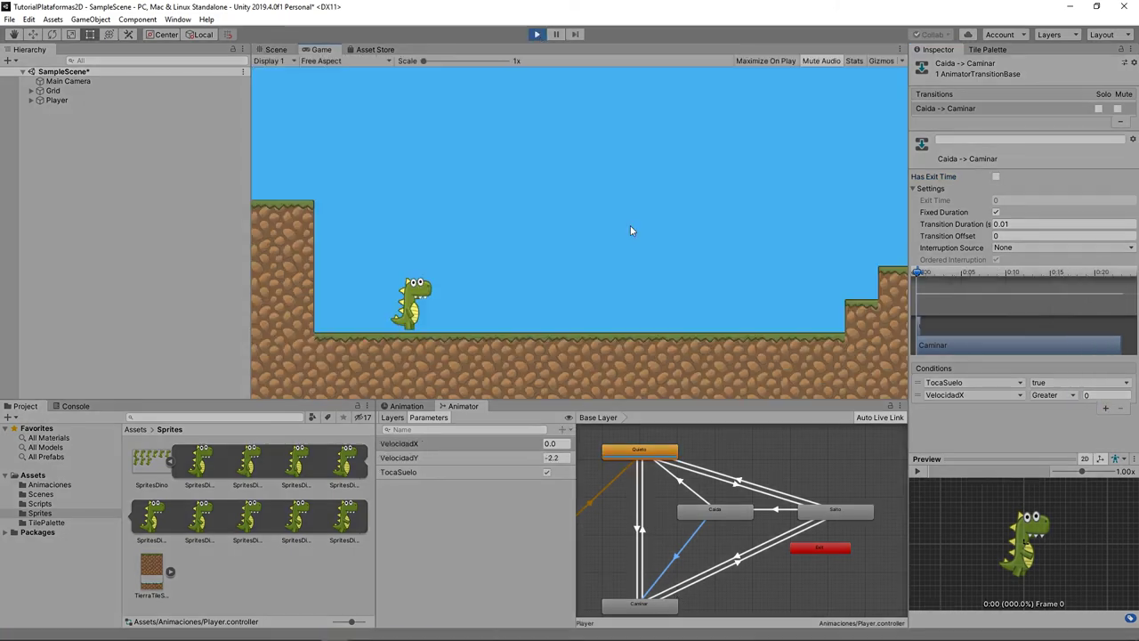
key(Right)
key(space)
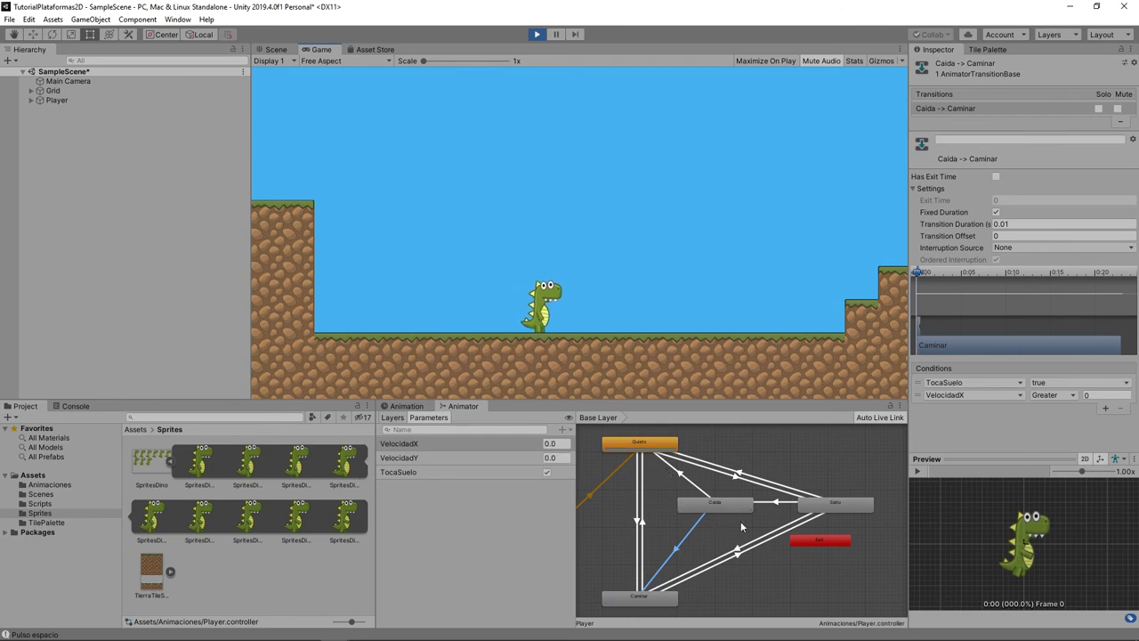
key(Right)
key(space)
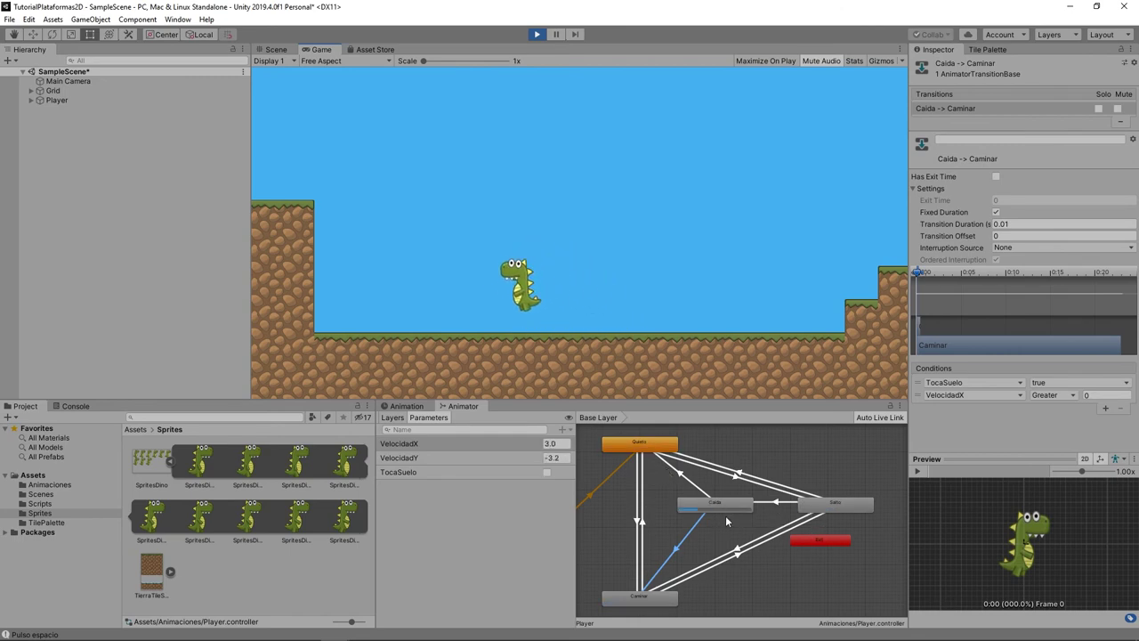
key(Right)
key(space)
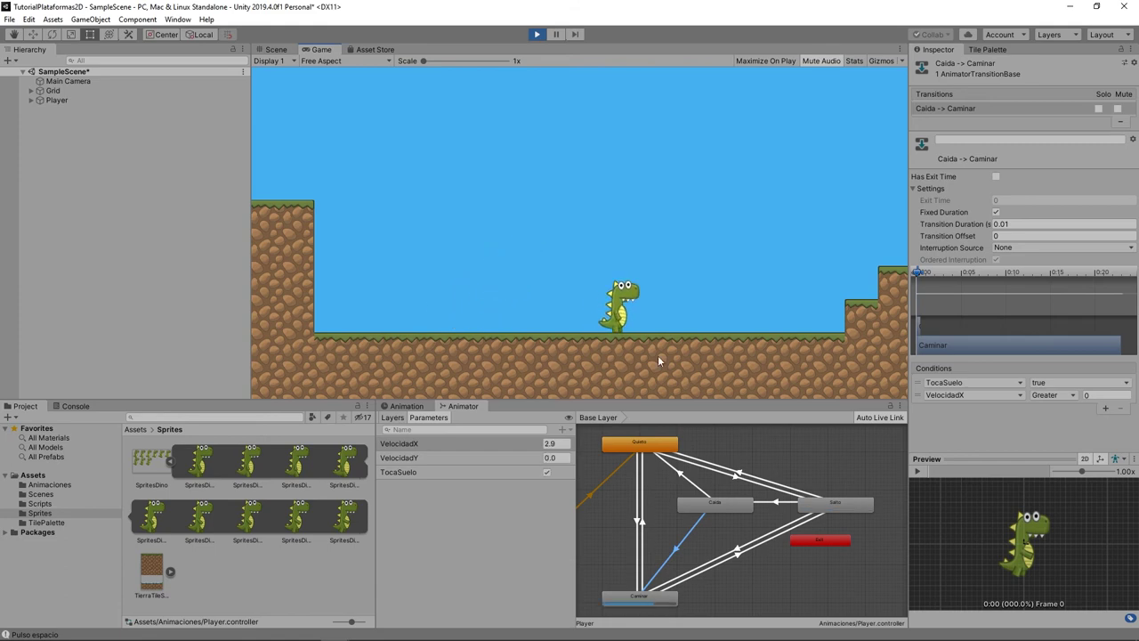
key(Left)
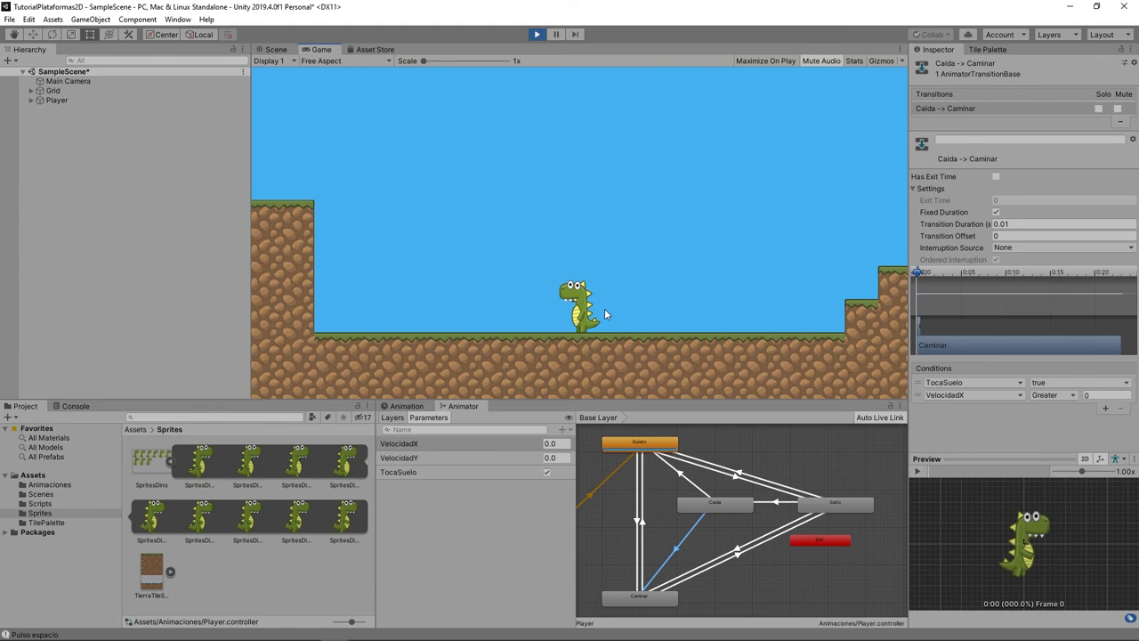
key(Left)
key(space)
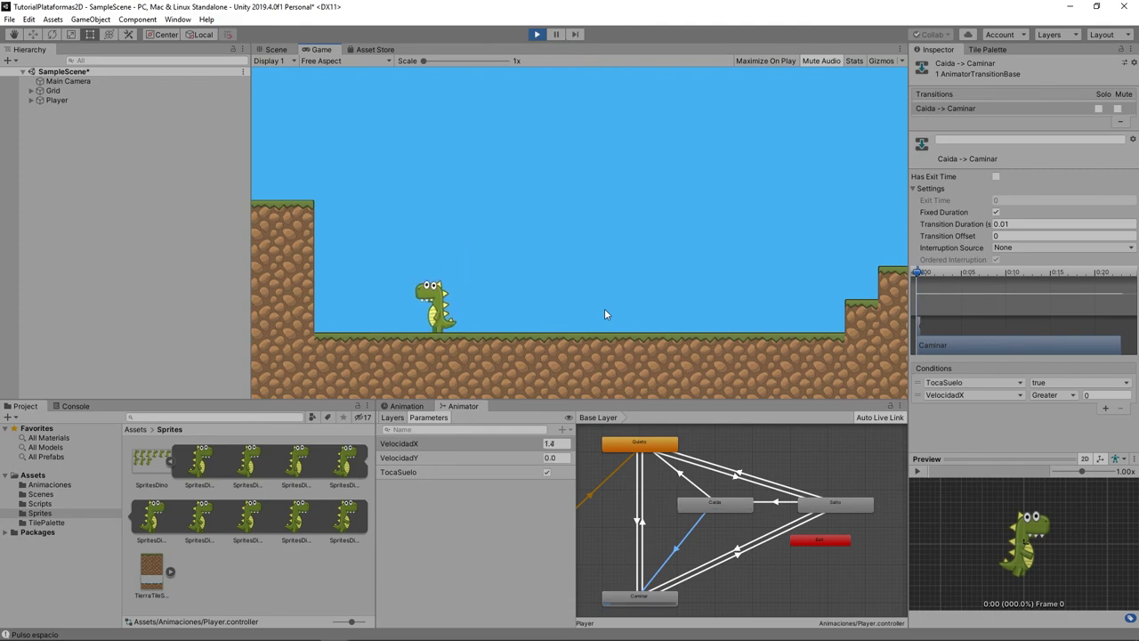
key(Right)
key(space)
key(Left)
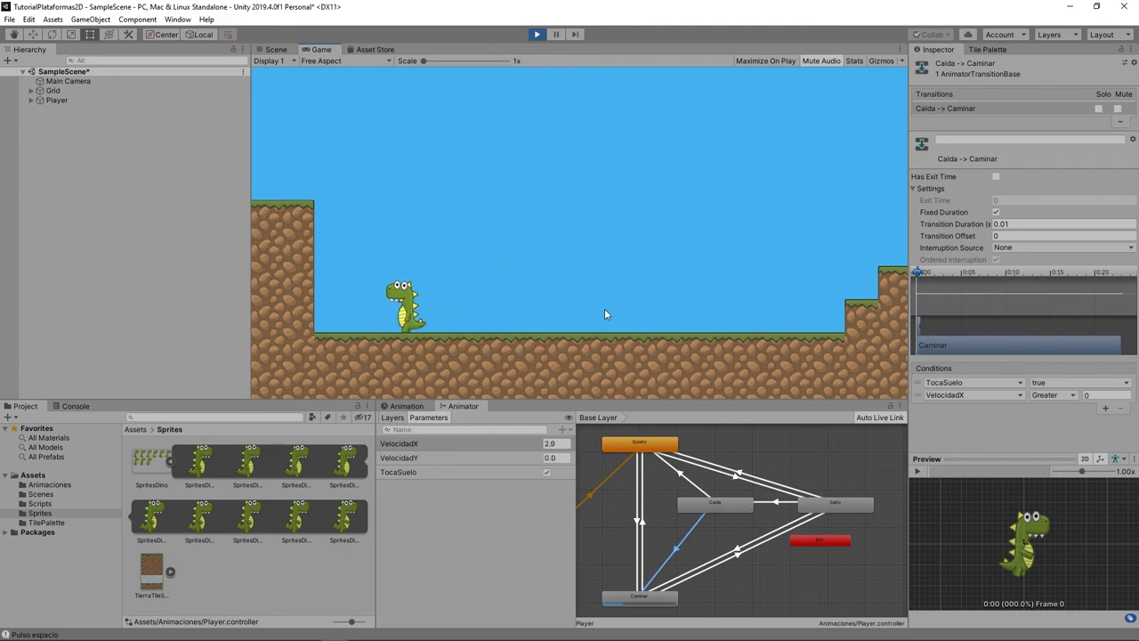
key(Right)
key(space)
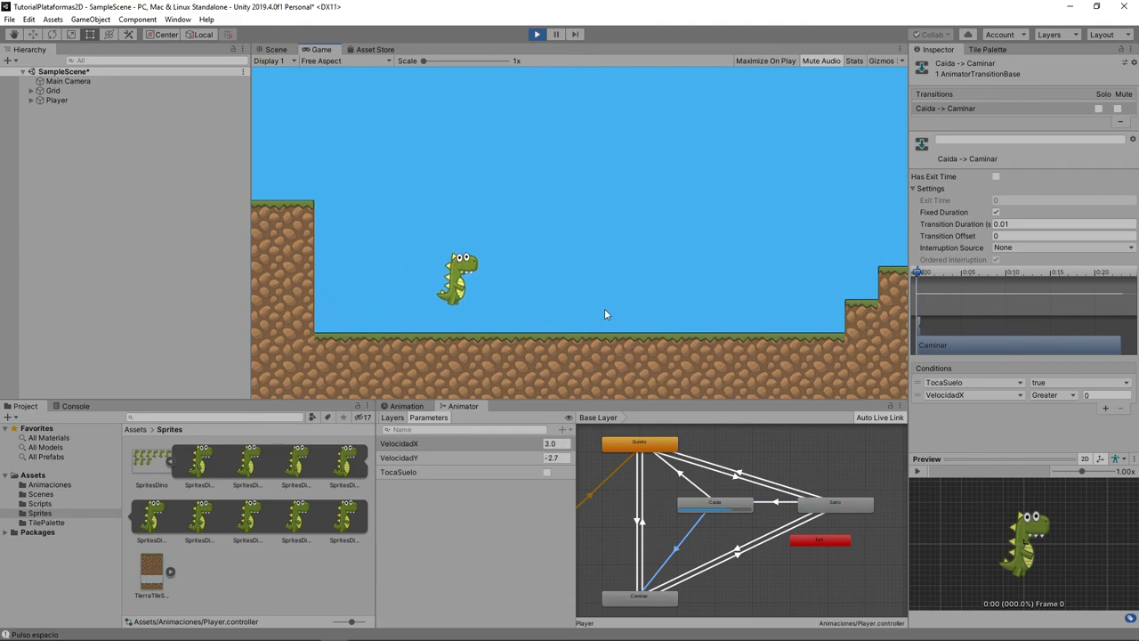
key(space)
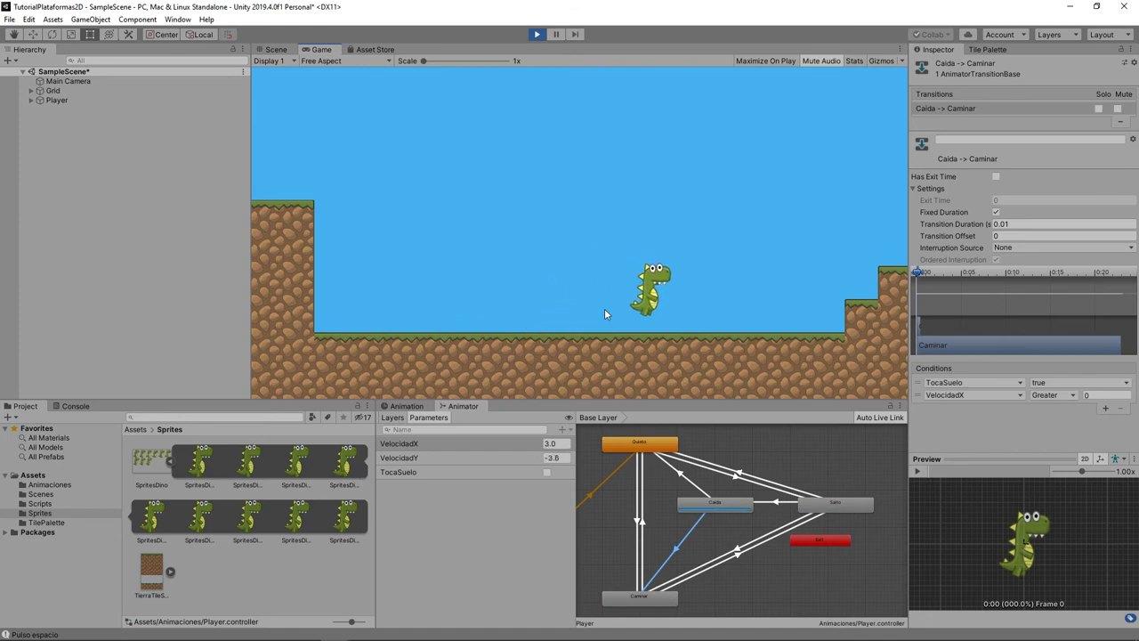
key(Left)
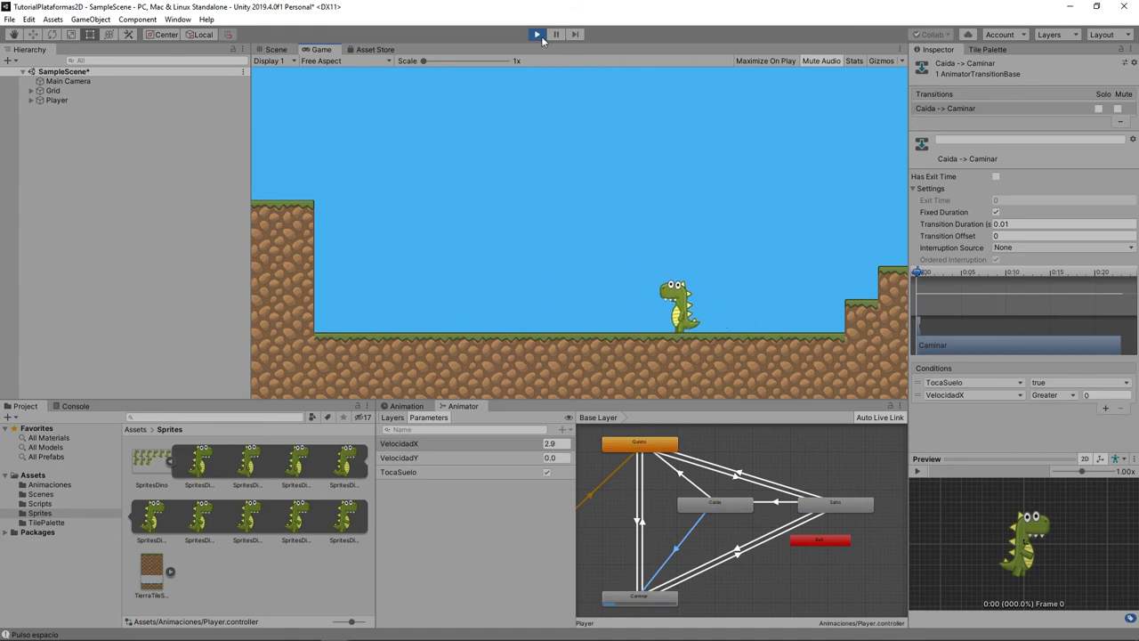
key(space)
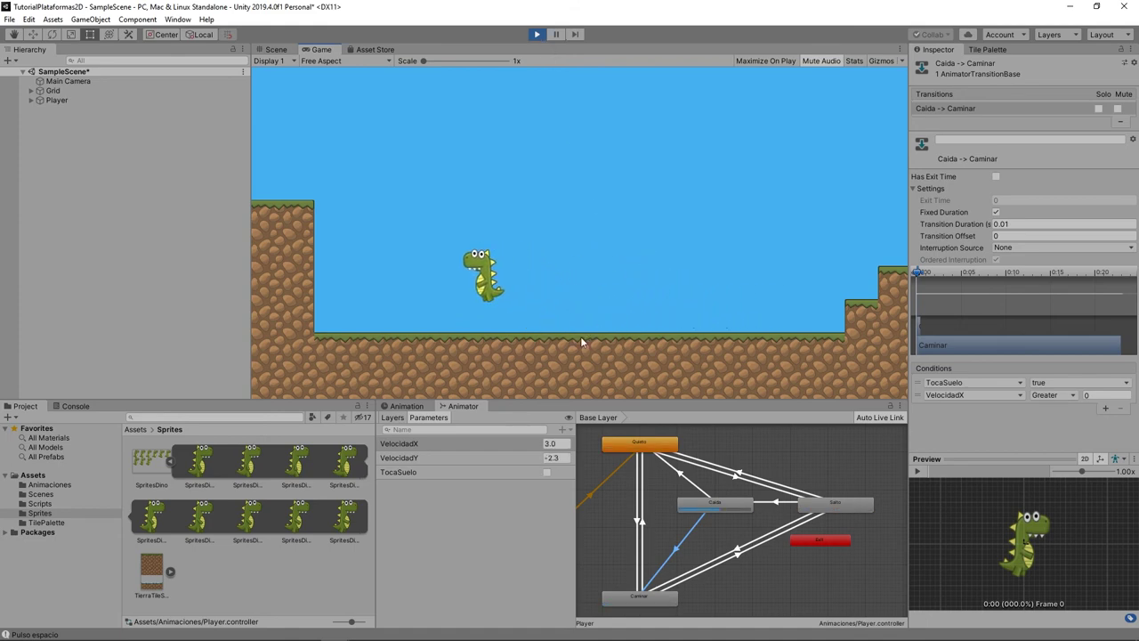
key(Right)
key(space)
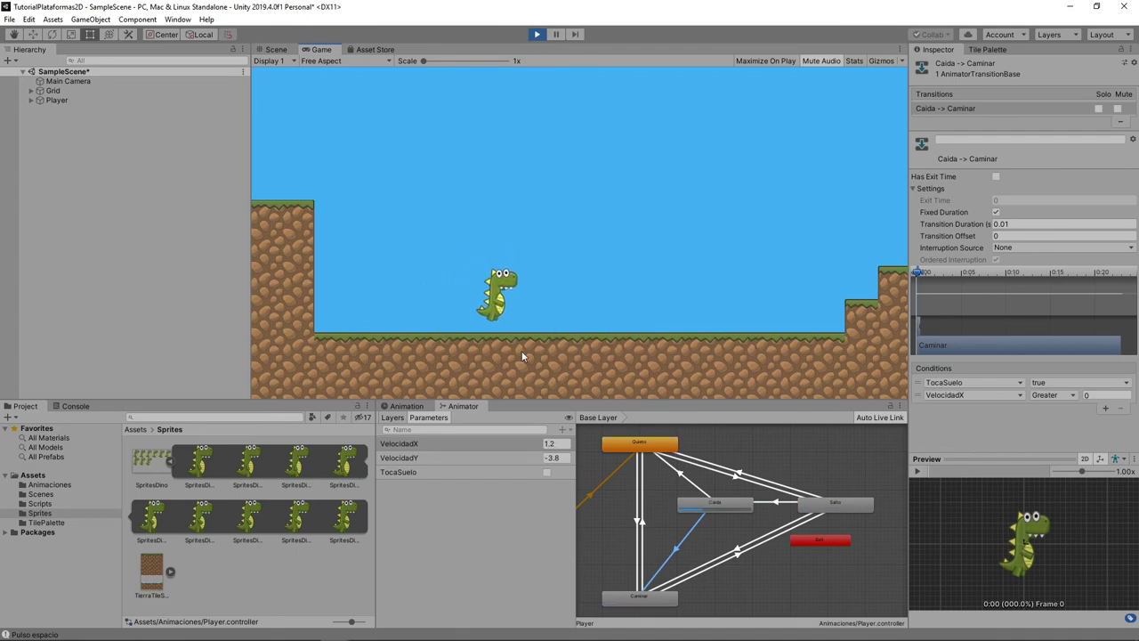
key(Right)
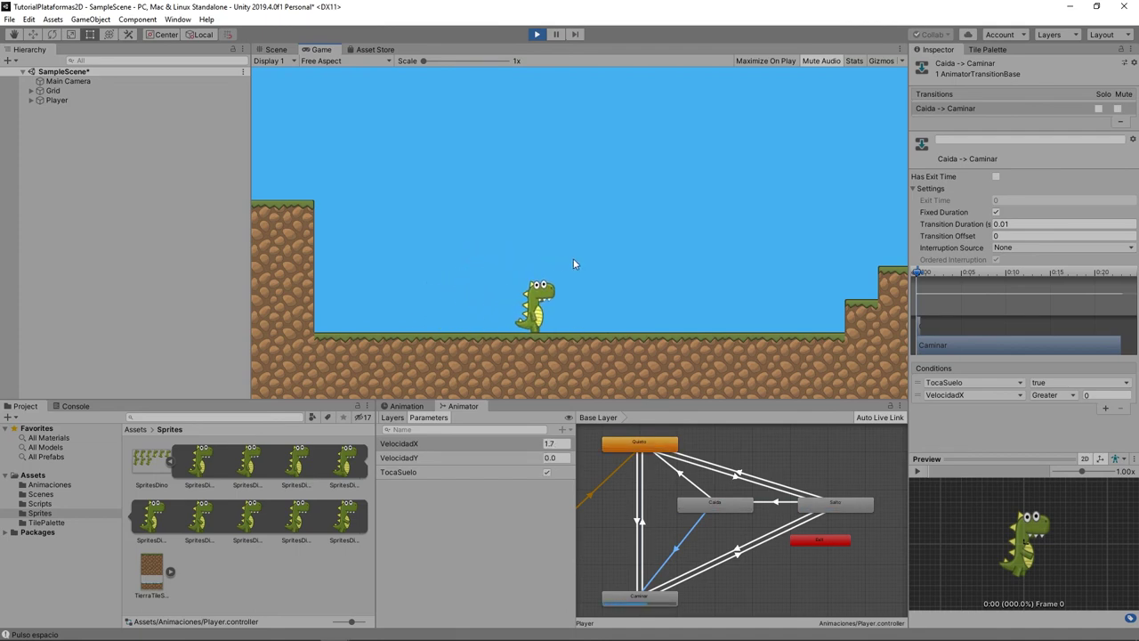
key(space)
key(space)
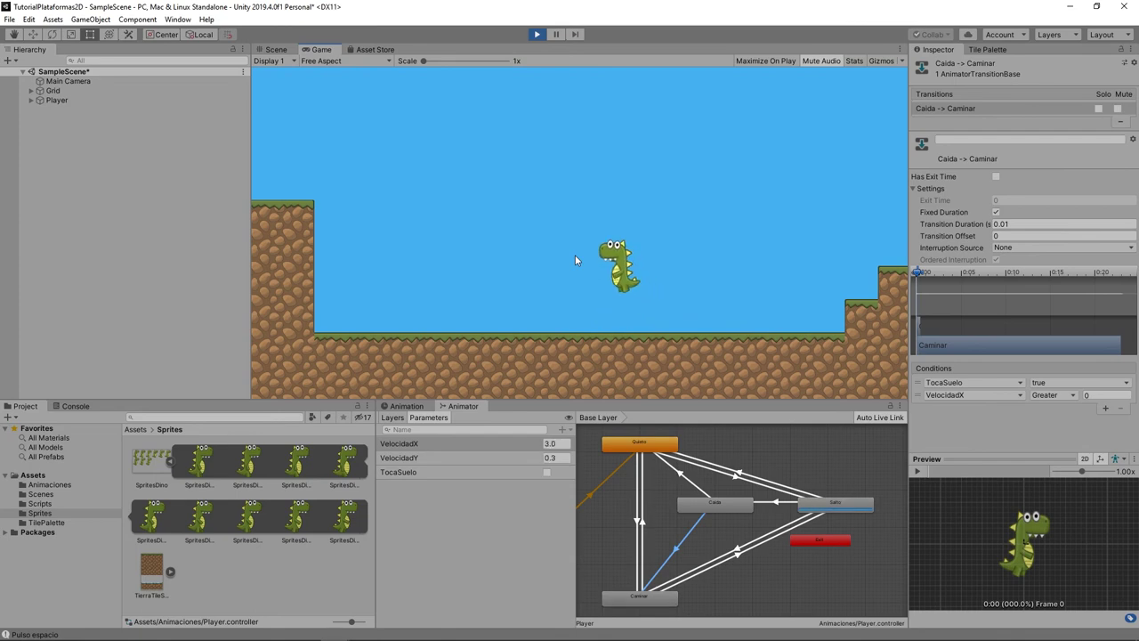
key(Left)
key(space)
key(Right)
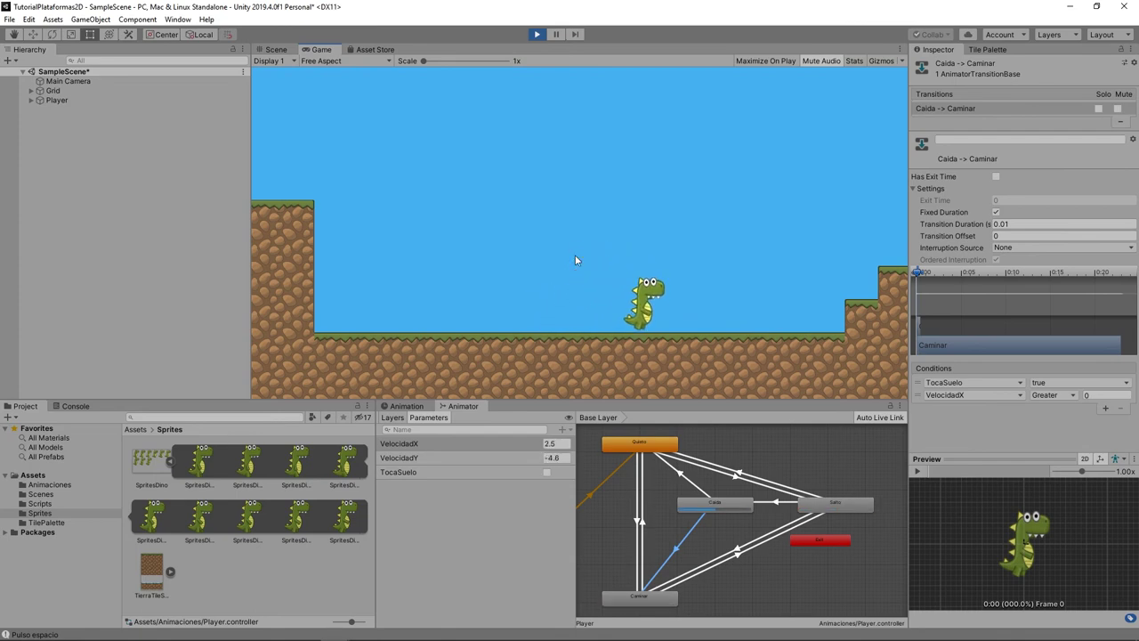
key(Left)
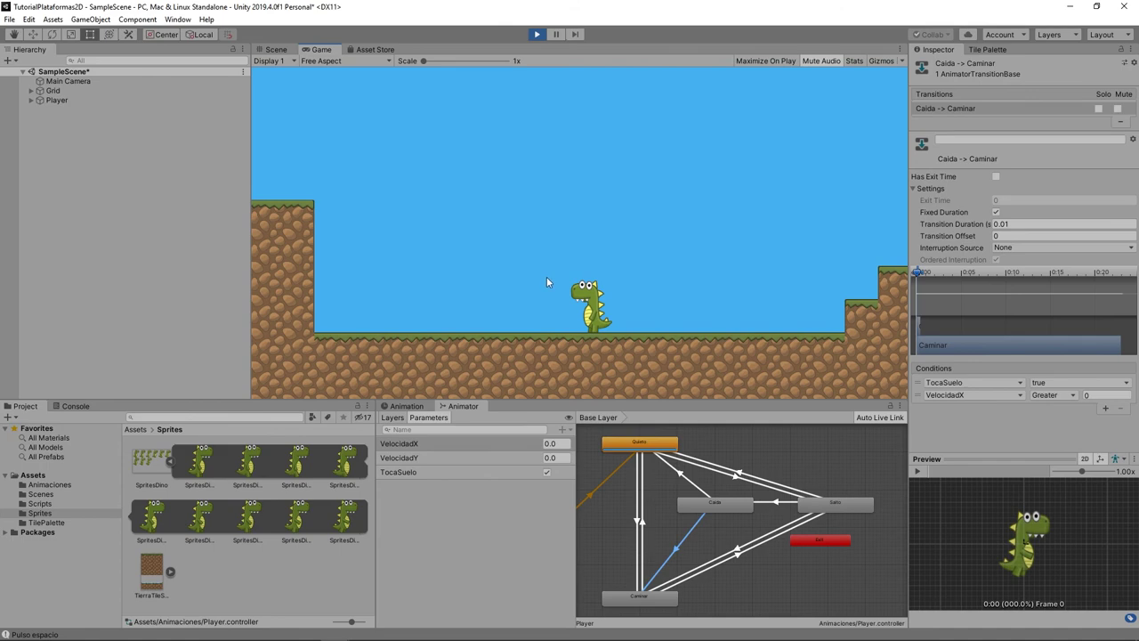
key(ctrl+p)
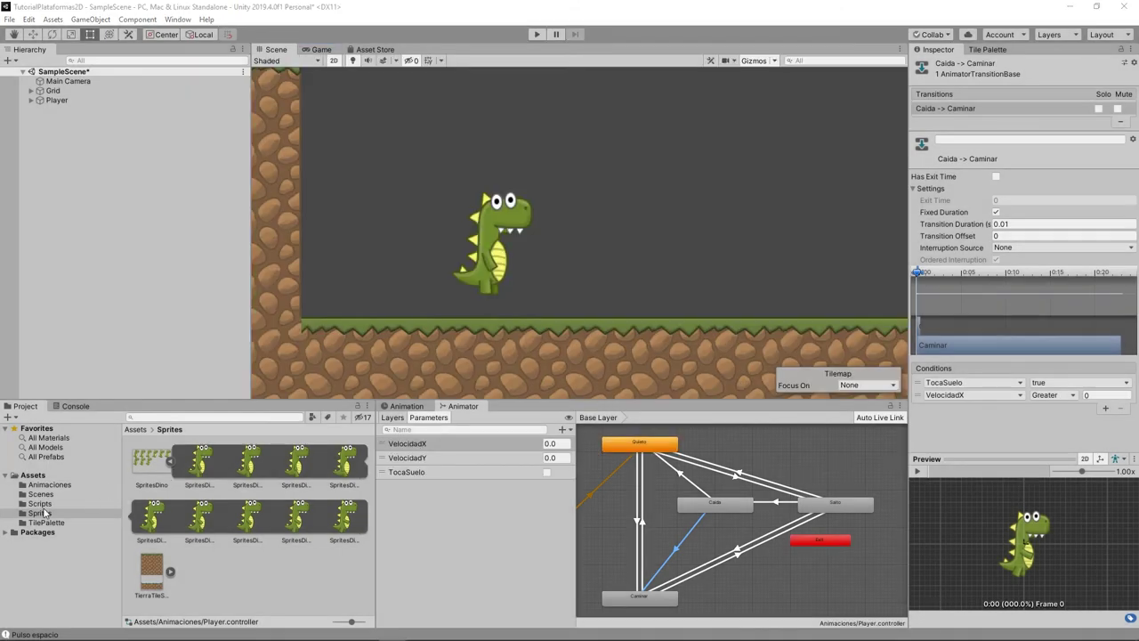
In Assets/Scripts, create a new C# script and name it MejoraSalto
click(40, 503)
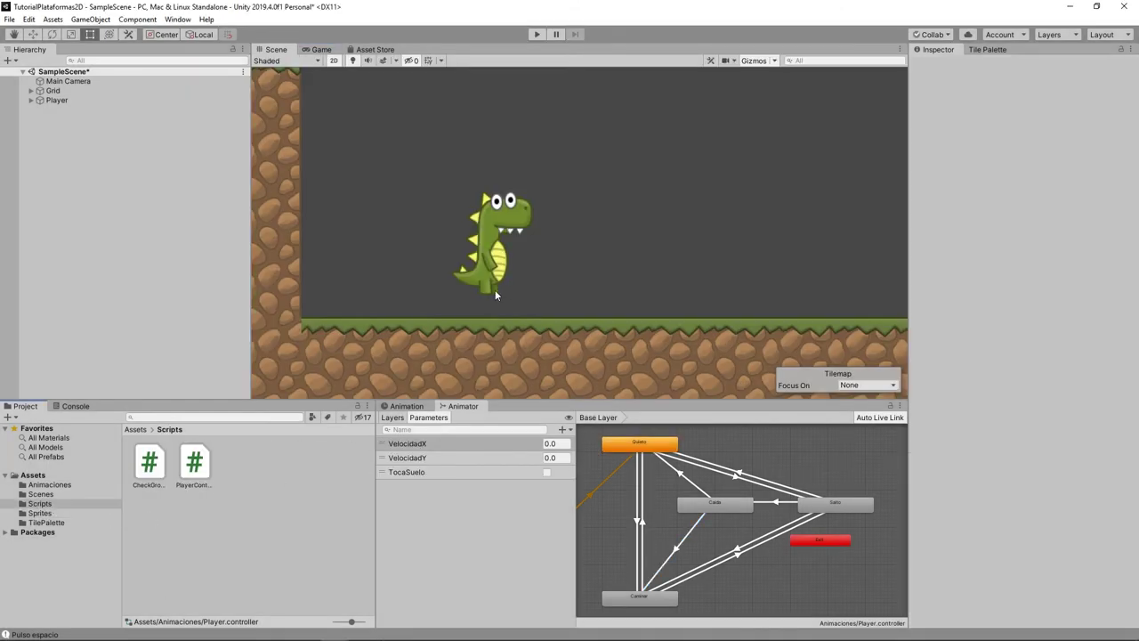
right_click(258, 465)
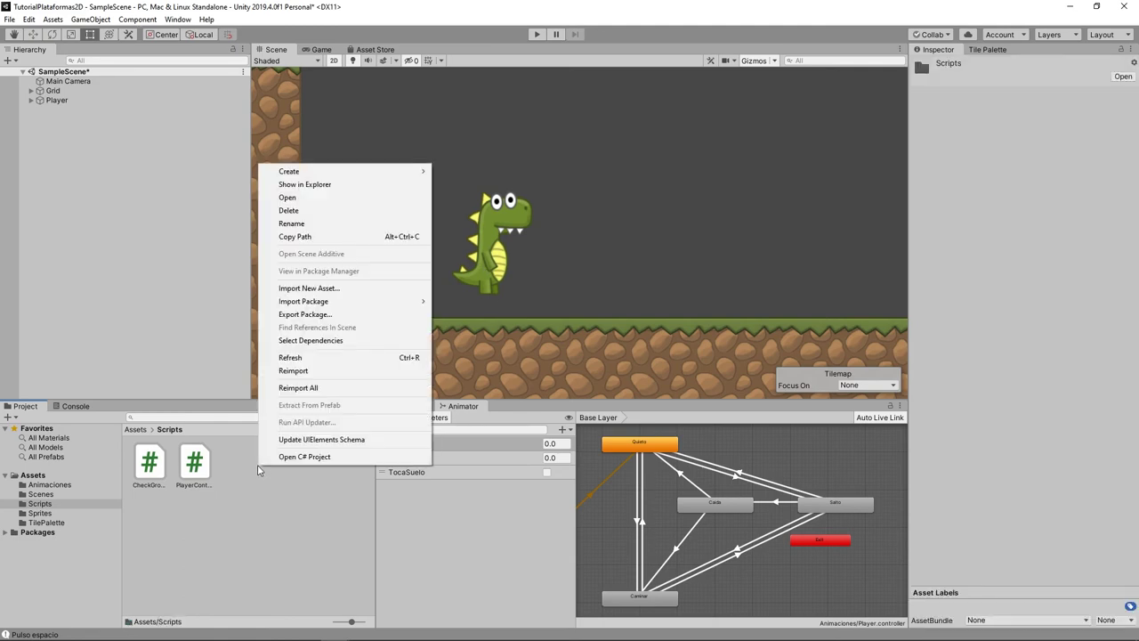
mouse_move(351, 175)
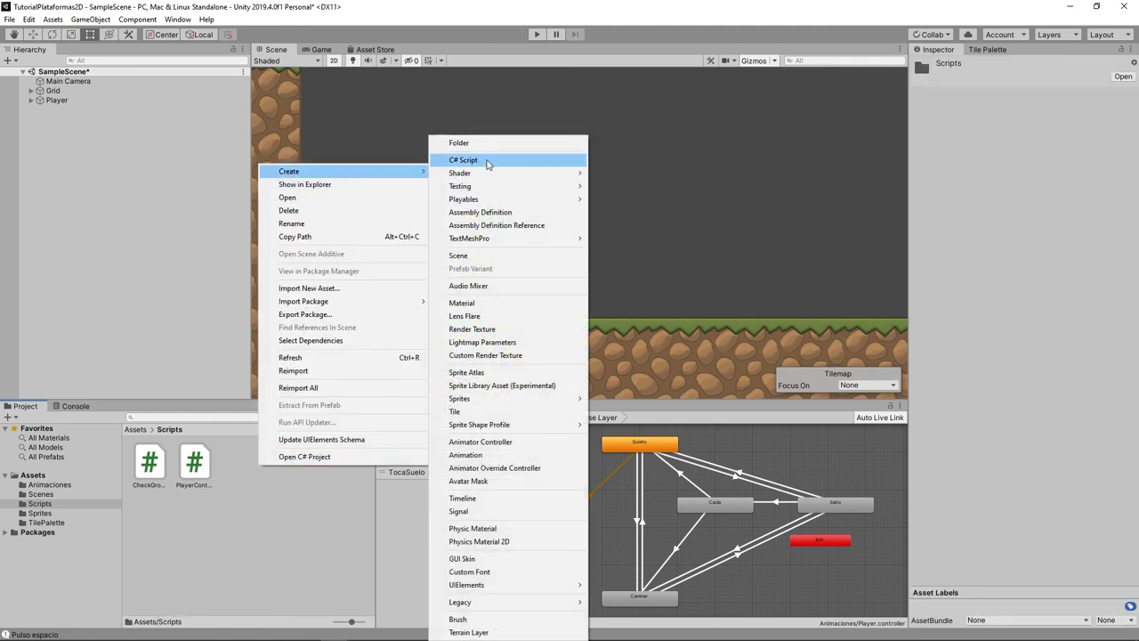
click(491, 160)
text(MejoraSalto)
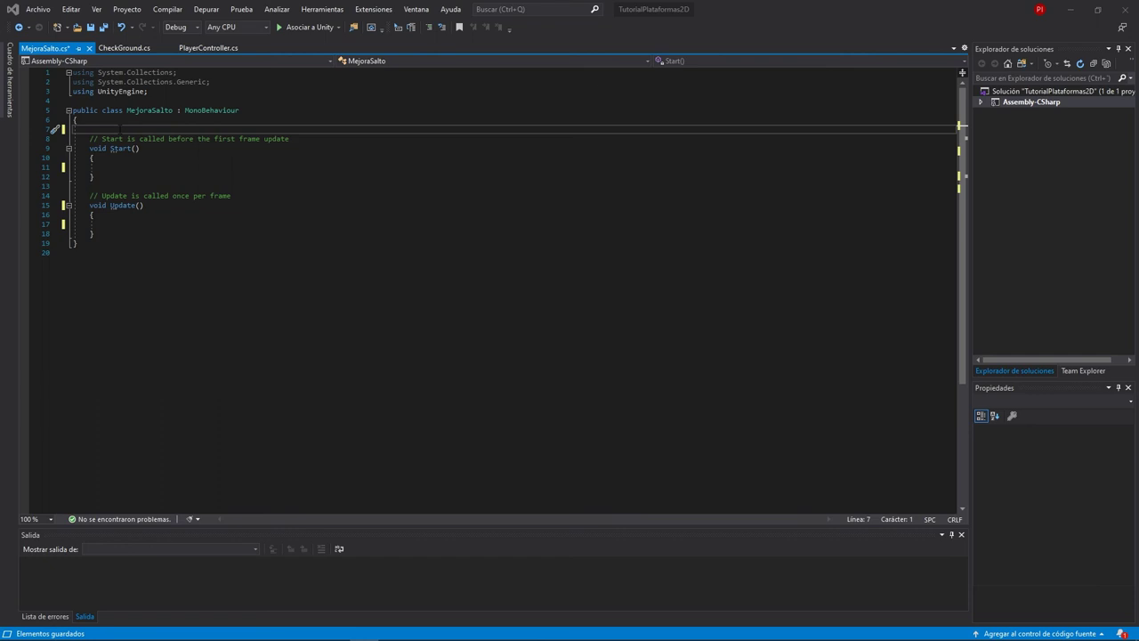
Declare public float fields saltoLargo = 1.5f and saltoCorto = 1f in the class
click(89, 129)
key(Return)
key(Return)
key(Up)
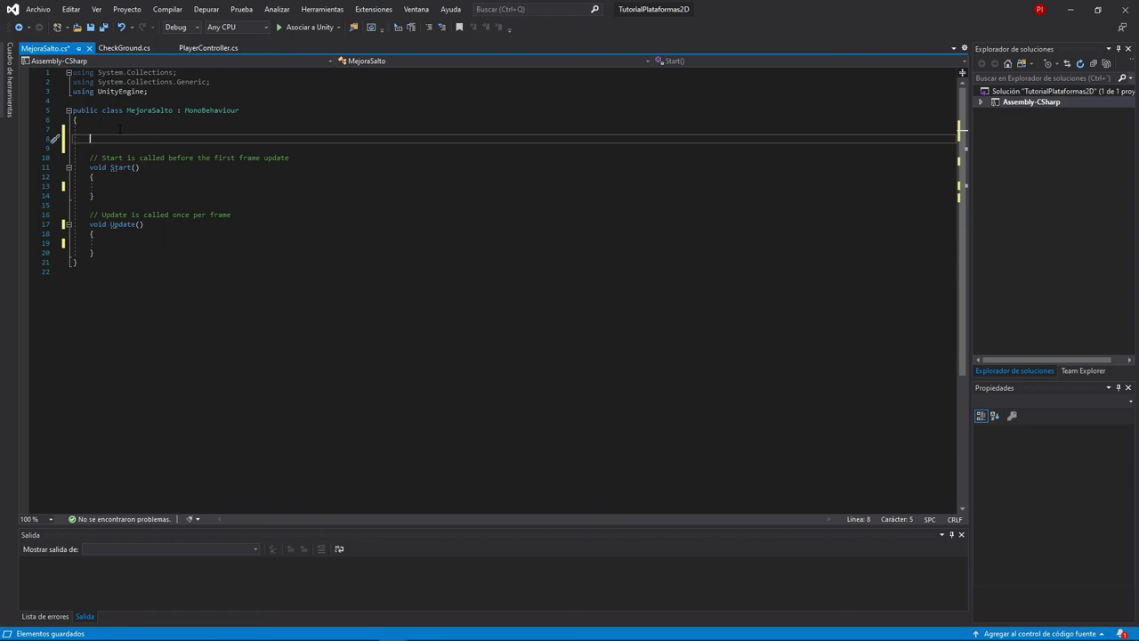
text(public f)
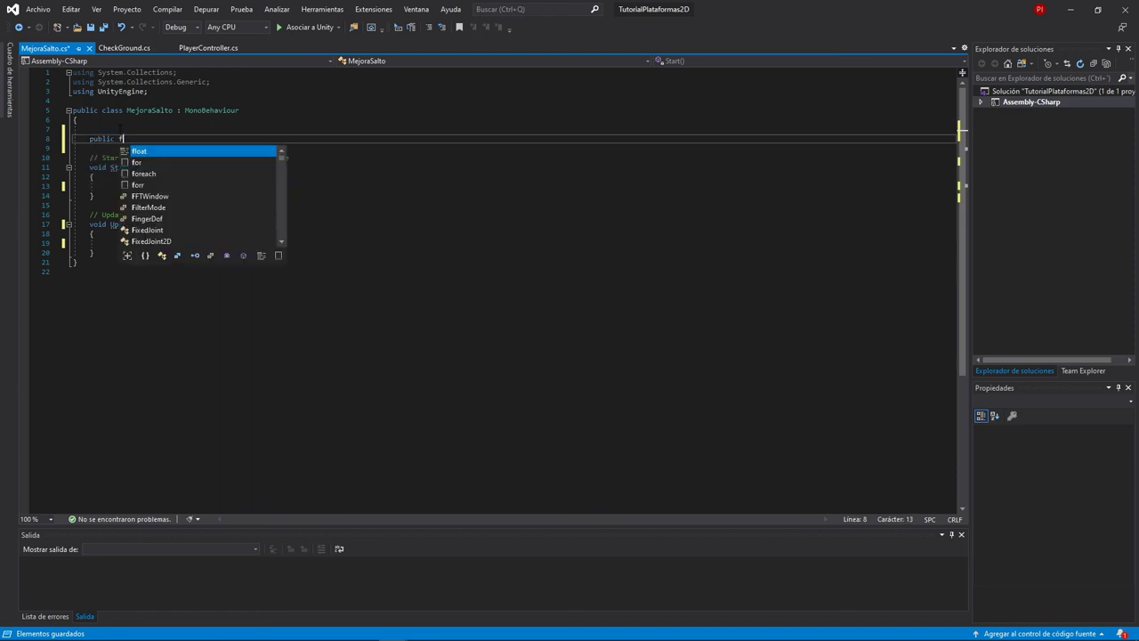
text(loat )
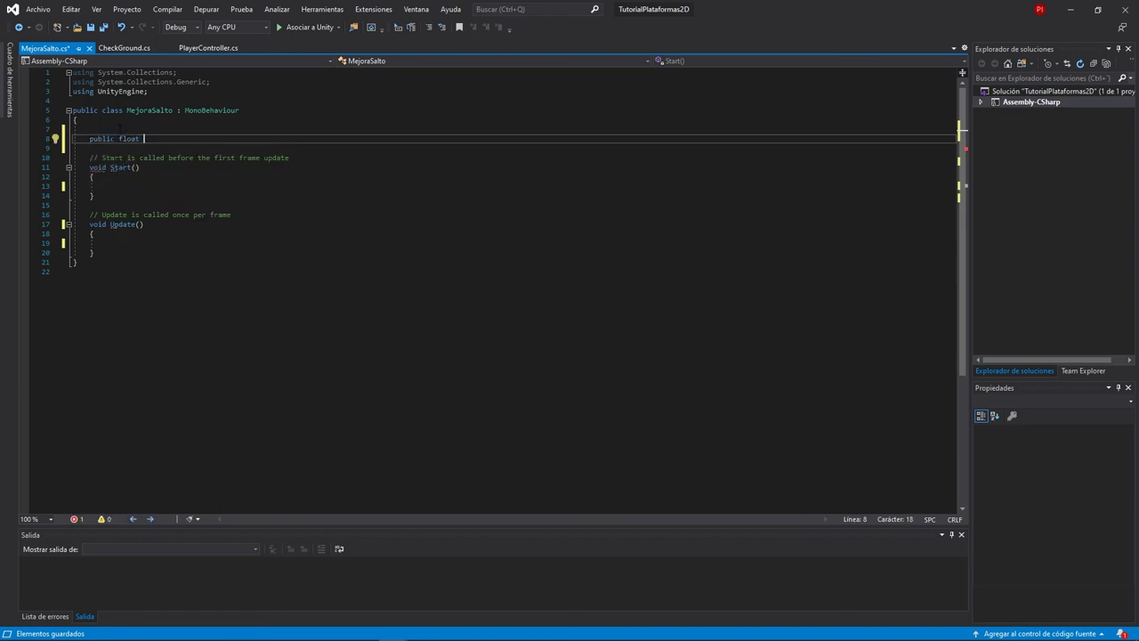
text(saltoA)
text(lto)
key(BackSpace)
key(BackSpace)
key(BackSpace)
key(BackSpace)
text(Largo)
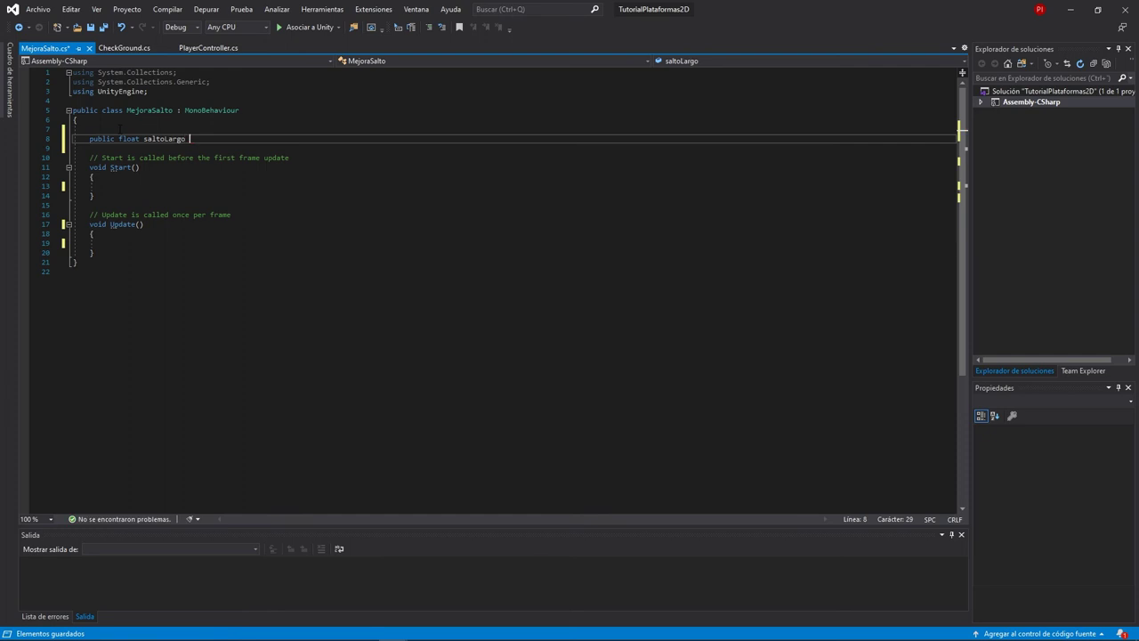
text( = )
text(1.5f;)
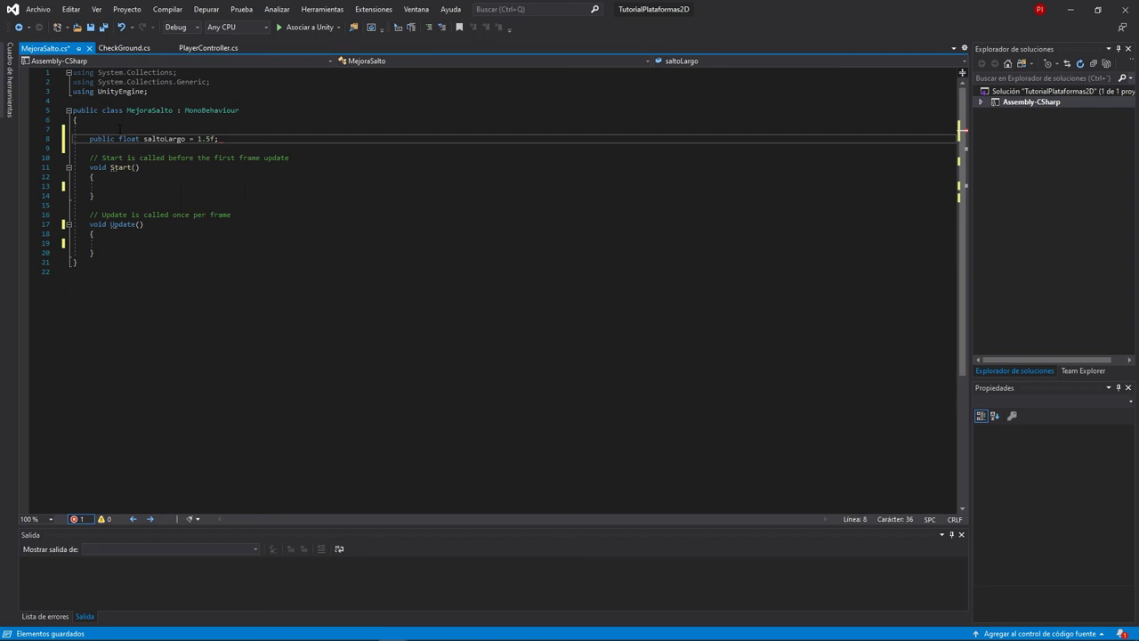
key(Return)
text(pub)
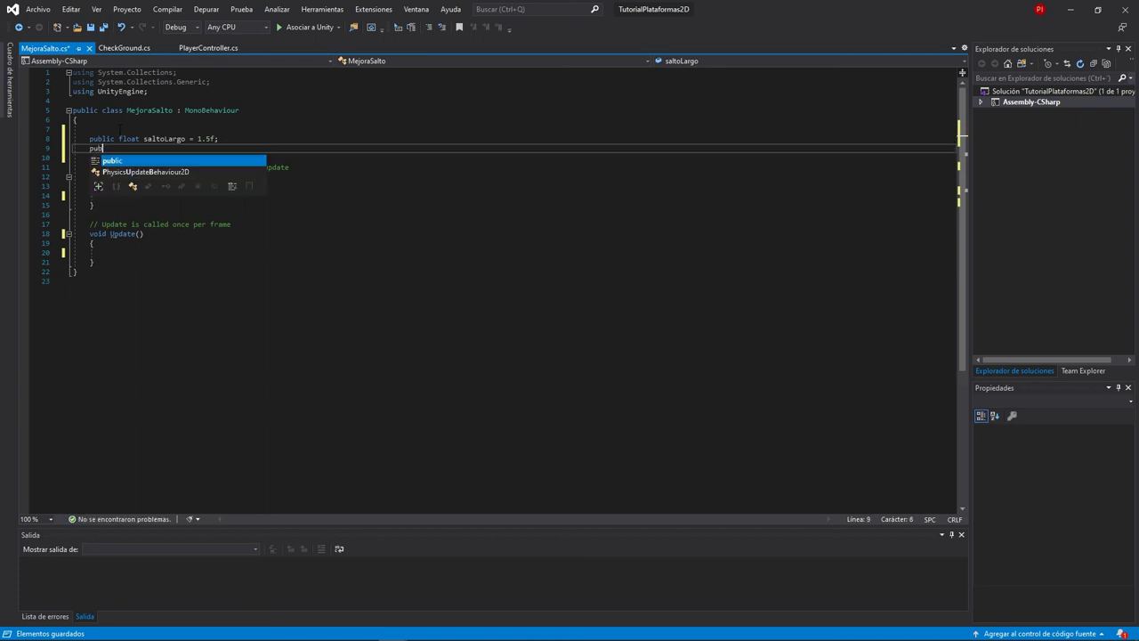
text(lic float)
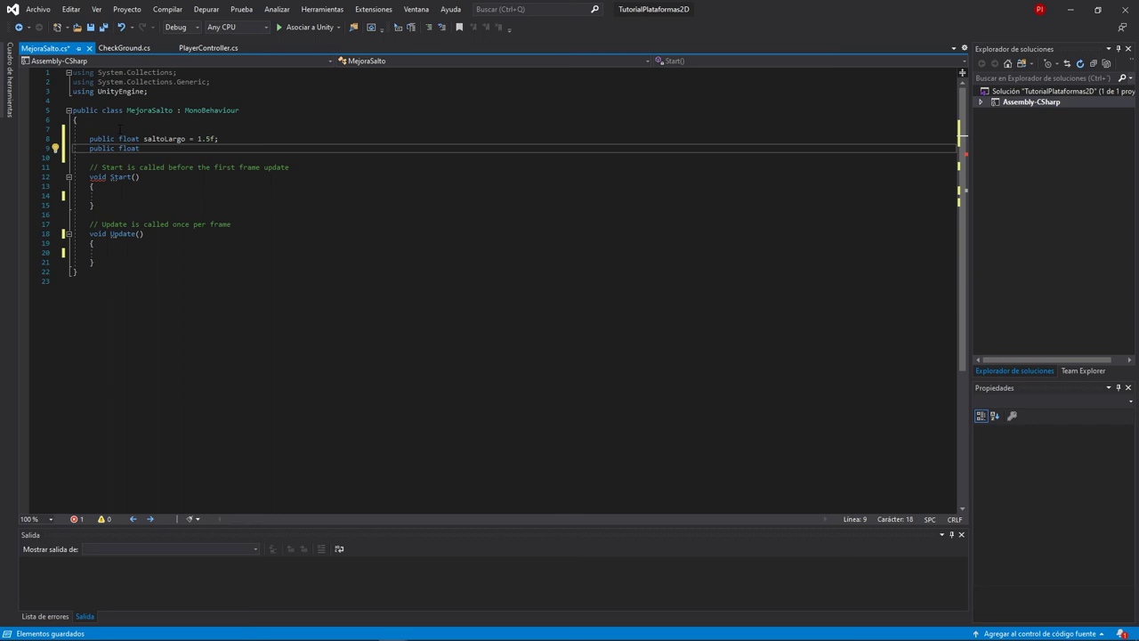
text(sa)
text(ltoCr)
key(BackSpace)
text(orto = )
text(1f;)
key(Return)
key(Return)
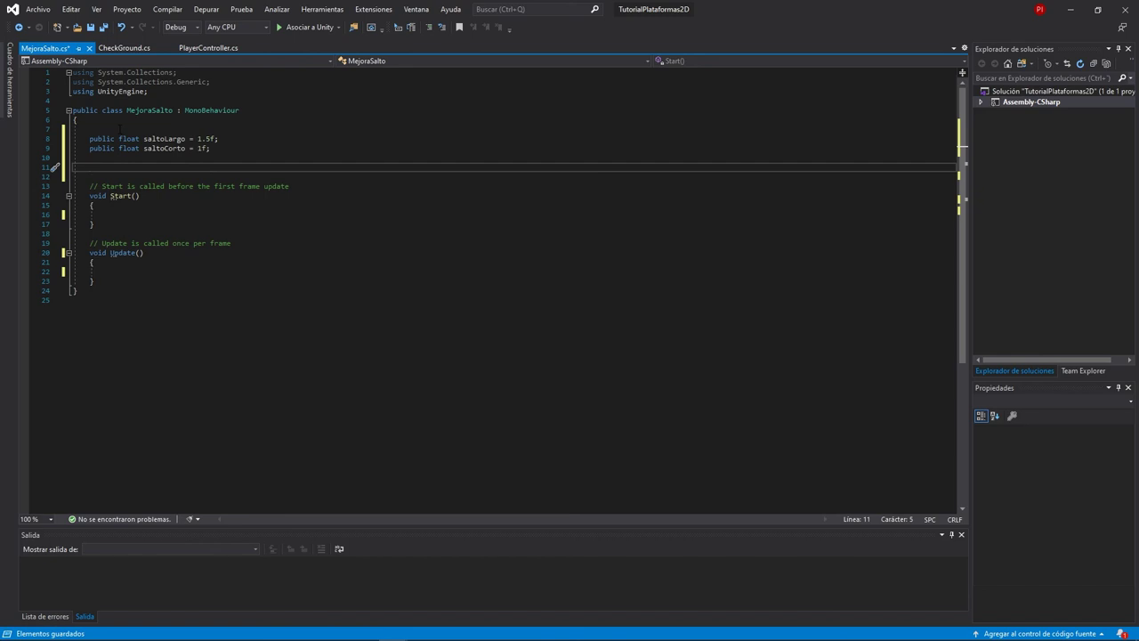
Add a Rigidbody2D rb field and set rb = GetComponent<Rigidbody2D>() in Start
text(ri)
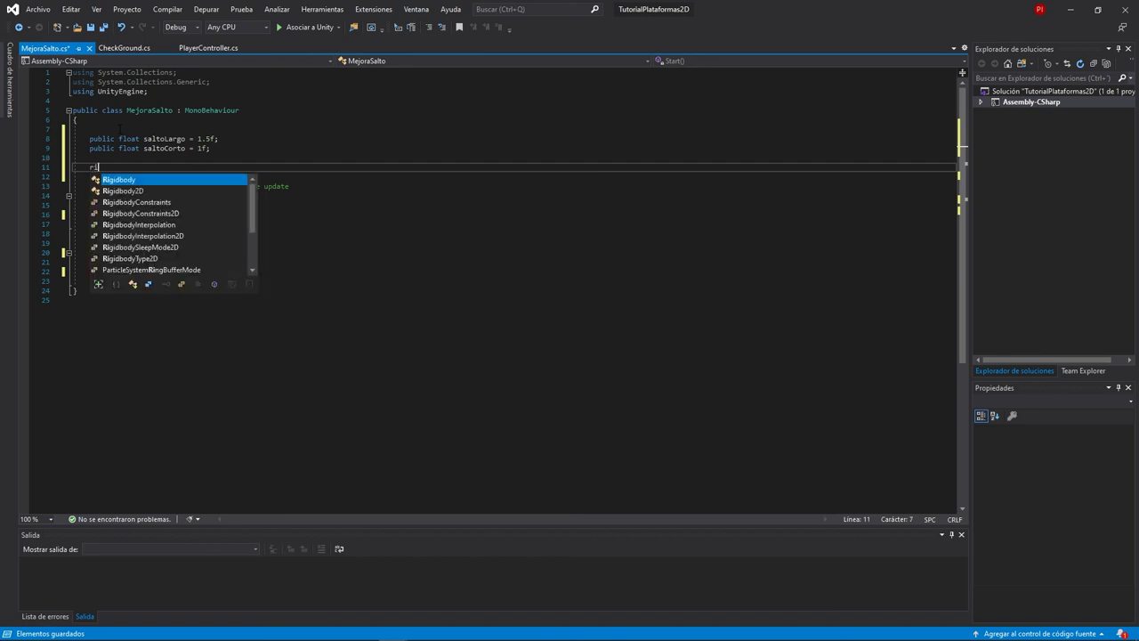
key(Down)
key(Tab)
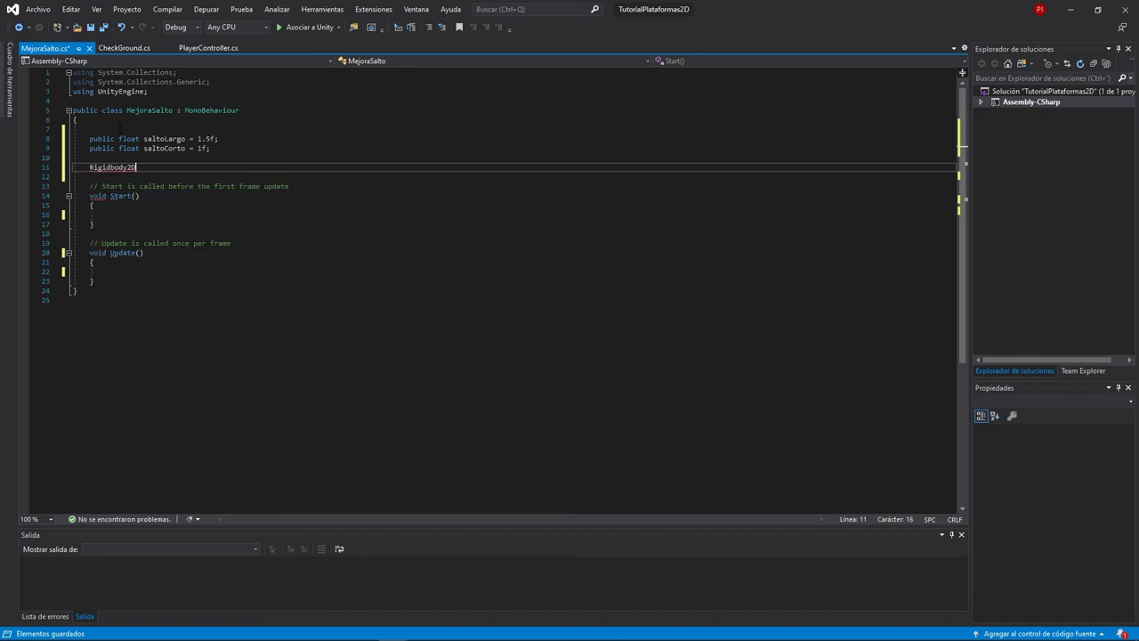
text(rb;)
key(Down)
key(Down)
key(Down)
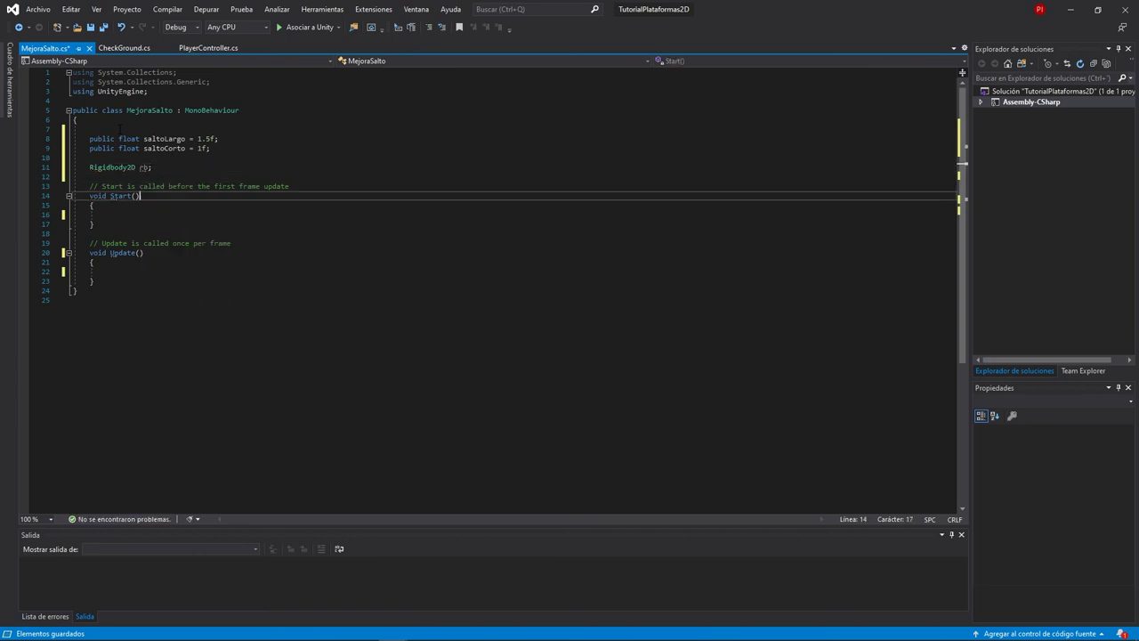
key(Down)
key(Down)
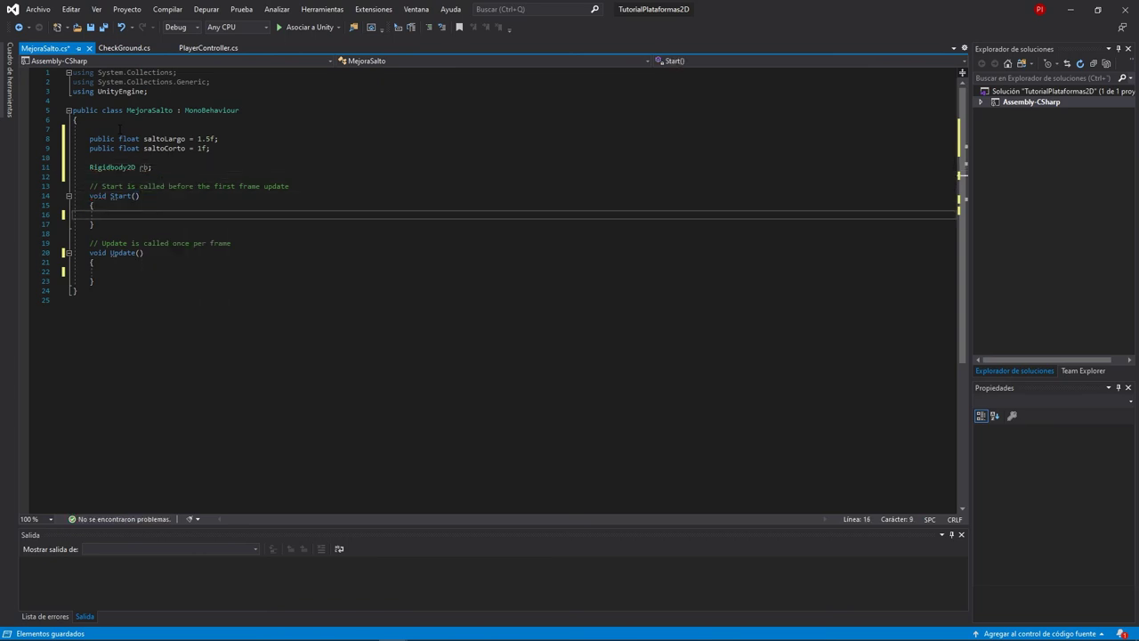
text(rb = )
text(getCo)
key(Tab)
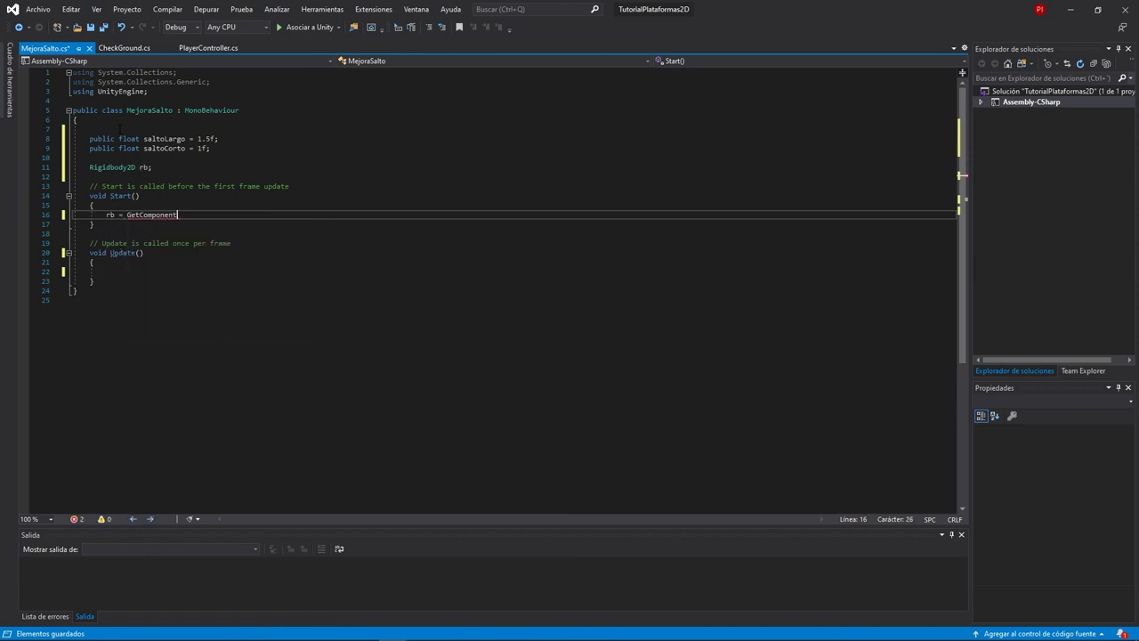
text(<Rigidbody2)
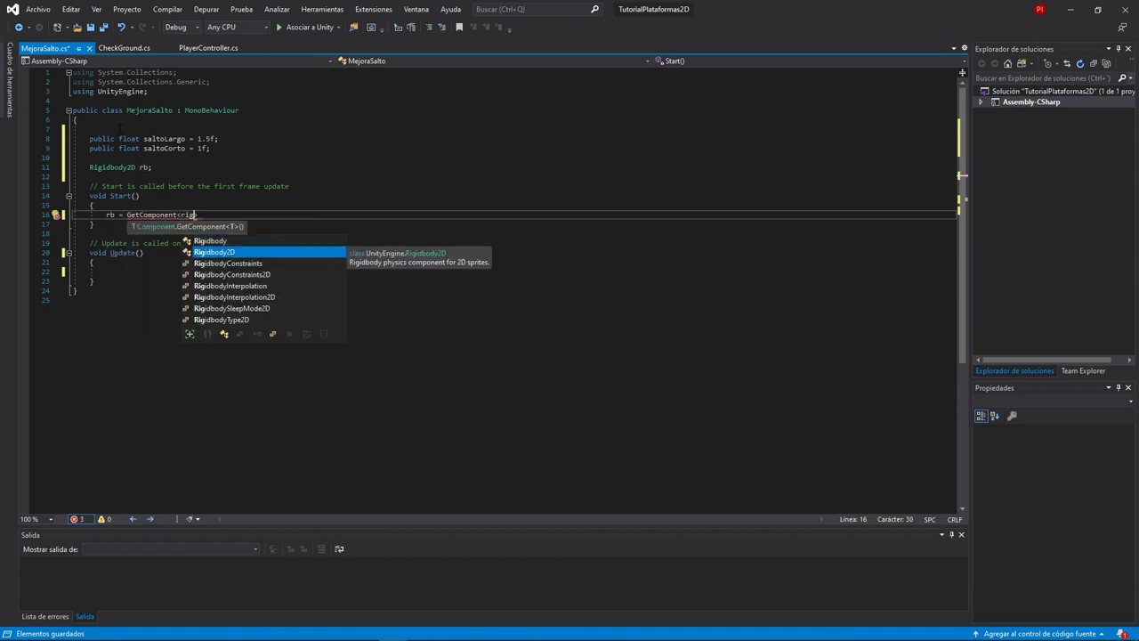
key(Tab)
text(>)
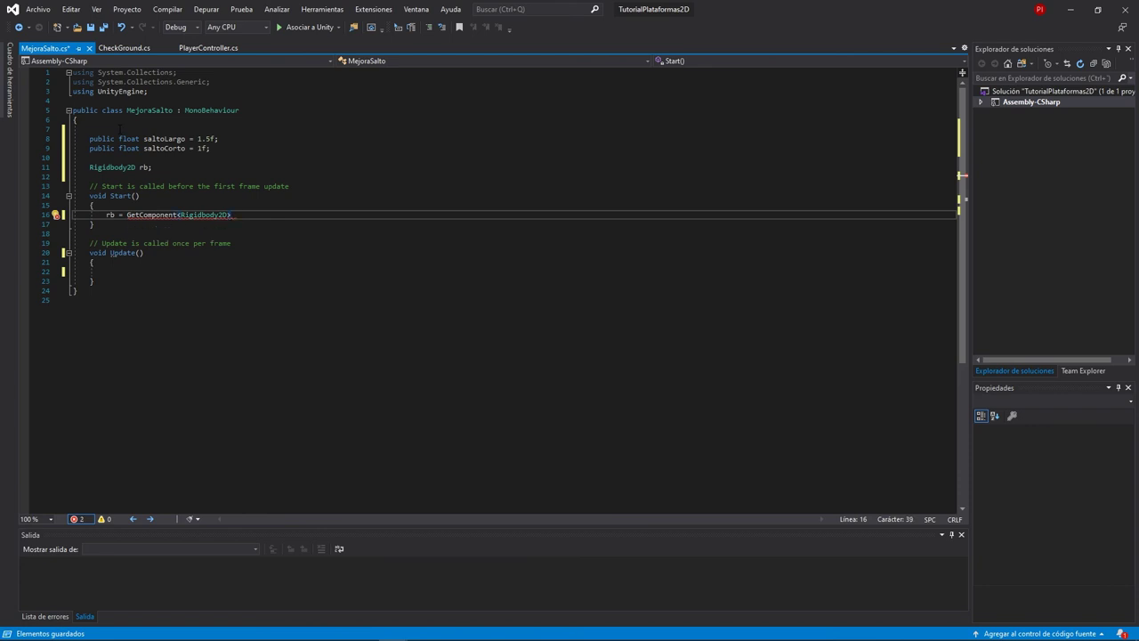
text(();)
key(Down)
key(Down)
key(Down)
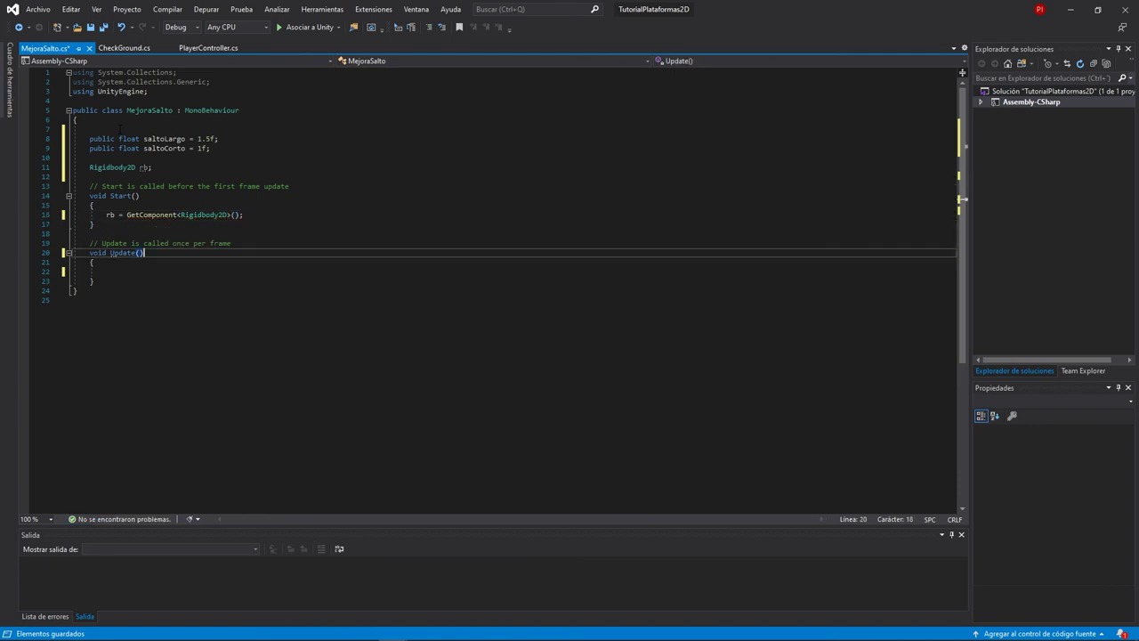
key(Down)
key(Down)
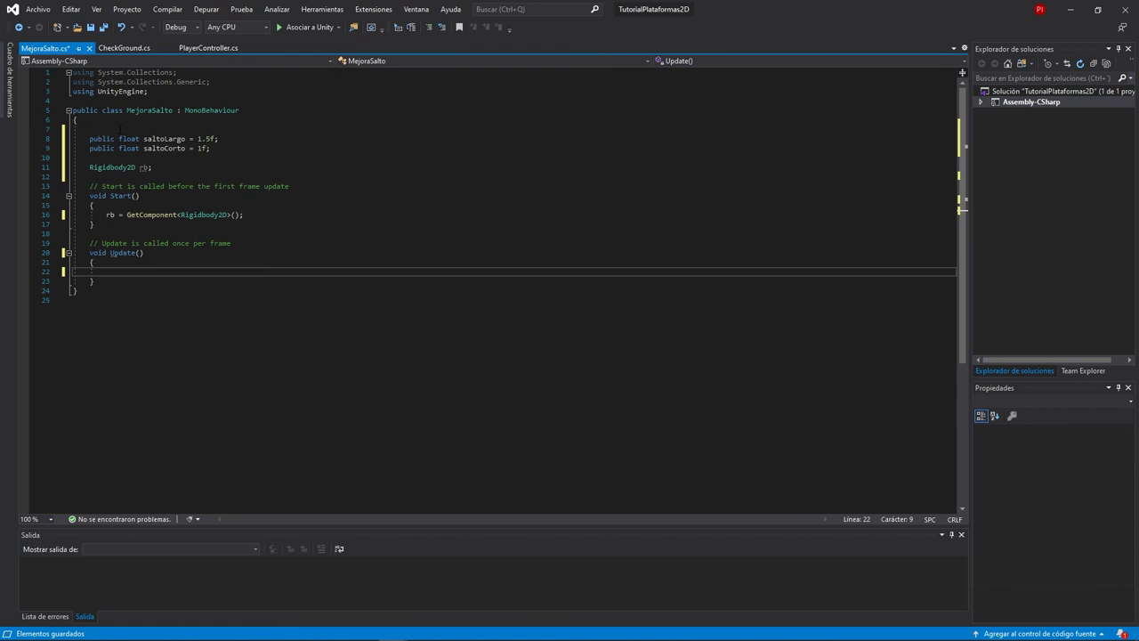
In Update, add an if (rb.velocity.y < 0) block for falling
text(if ()
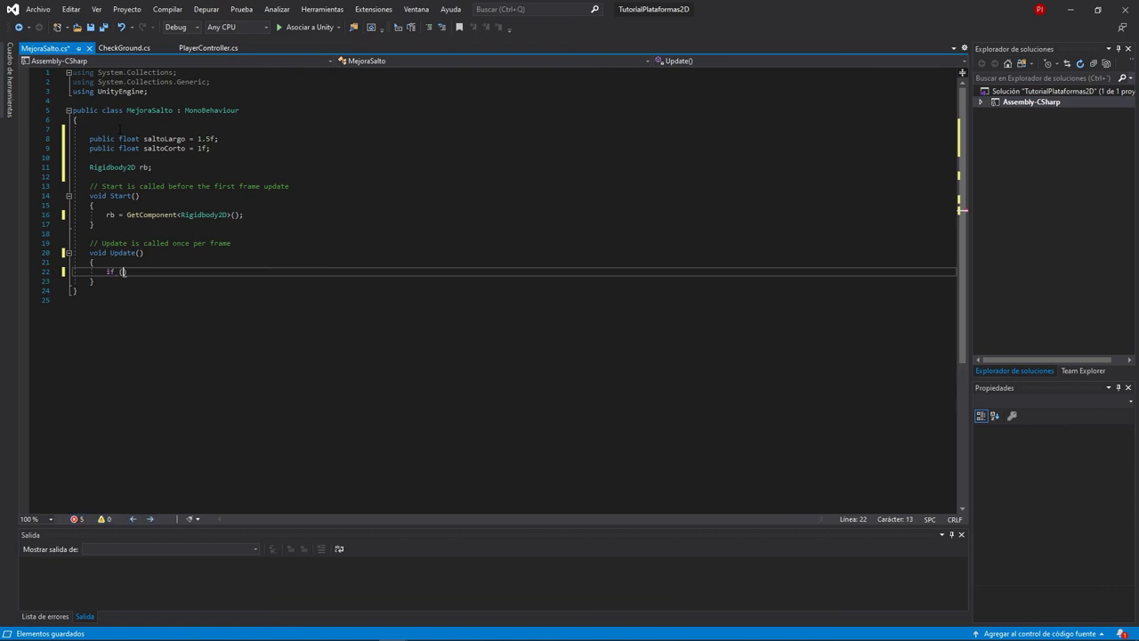
text(rb)
text(.veloci)
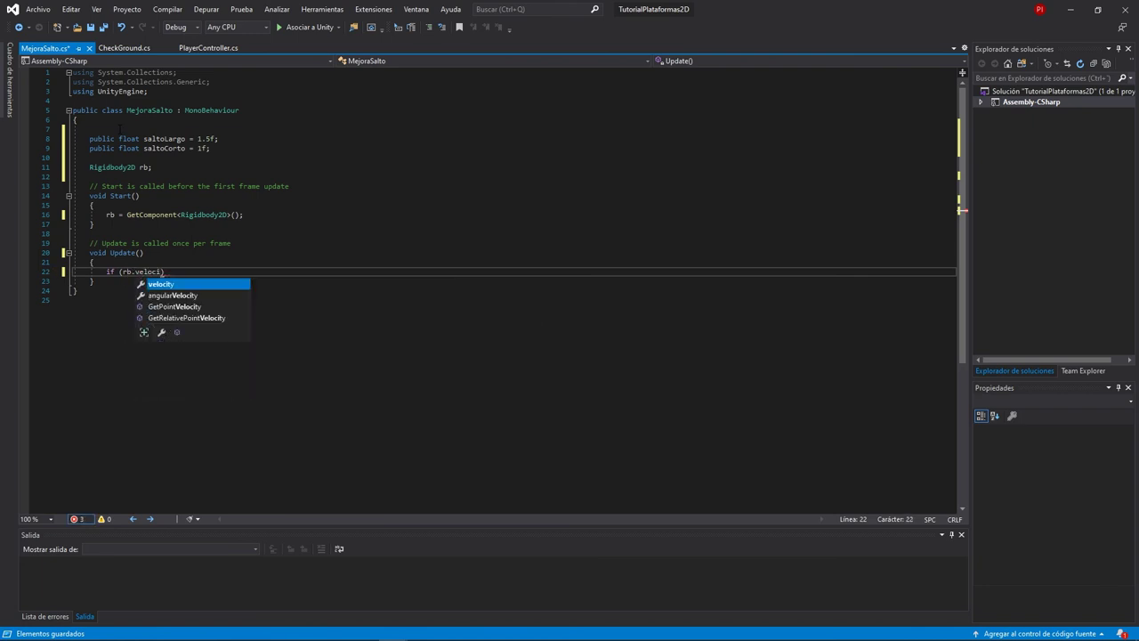
key(Tab)
text(.)
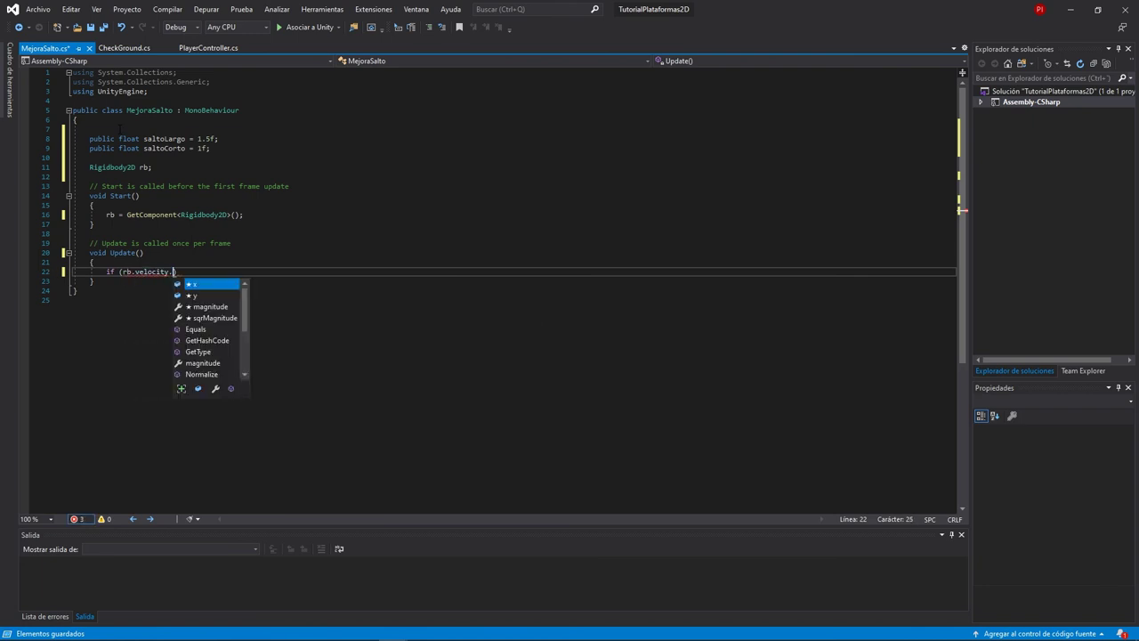
text(y )
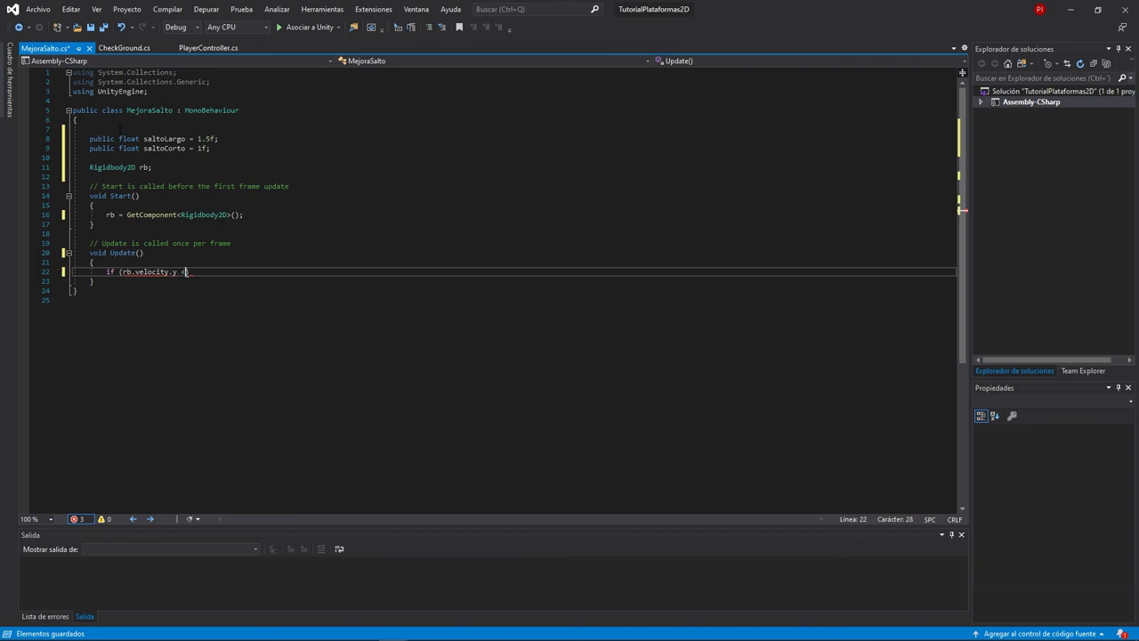
text(< 0) )
text({)
key(Return)
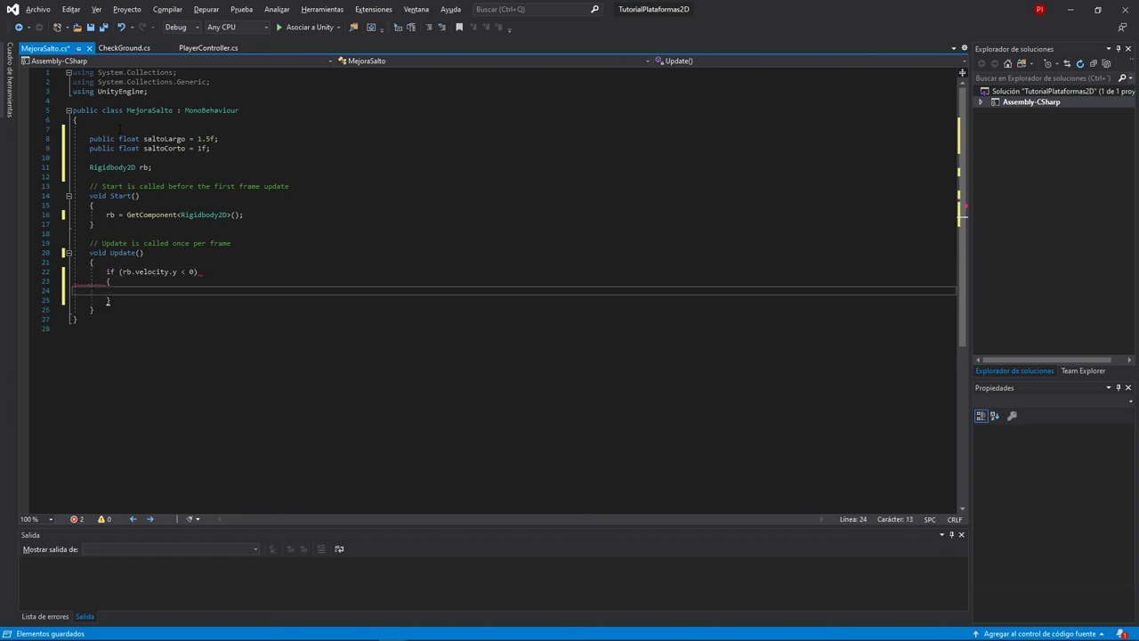
Inside it, write rb.velocity += Vector2.up * Physics2D.gravity.y * saltoLargo * Time.deltaTime;
text(rb.)
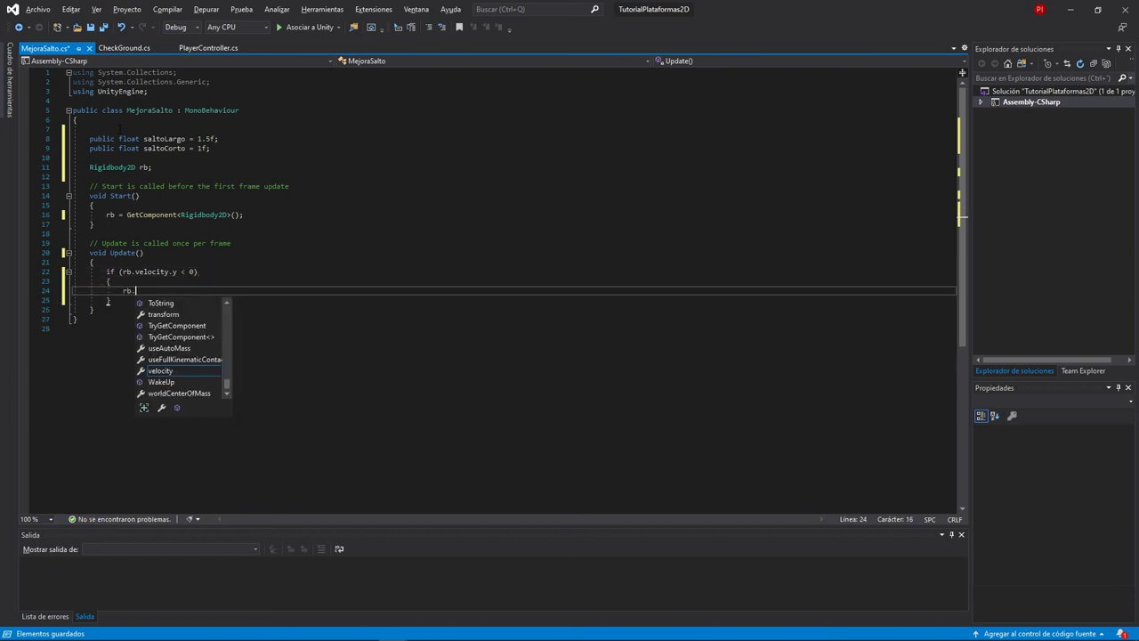
text(+=)
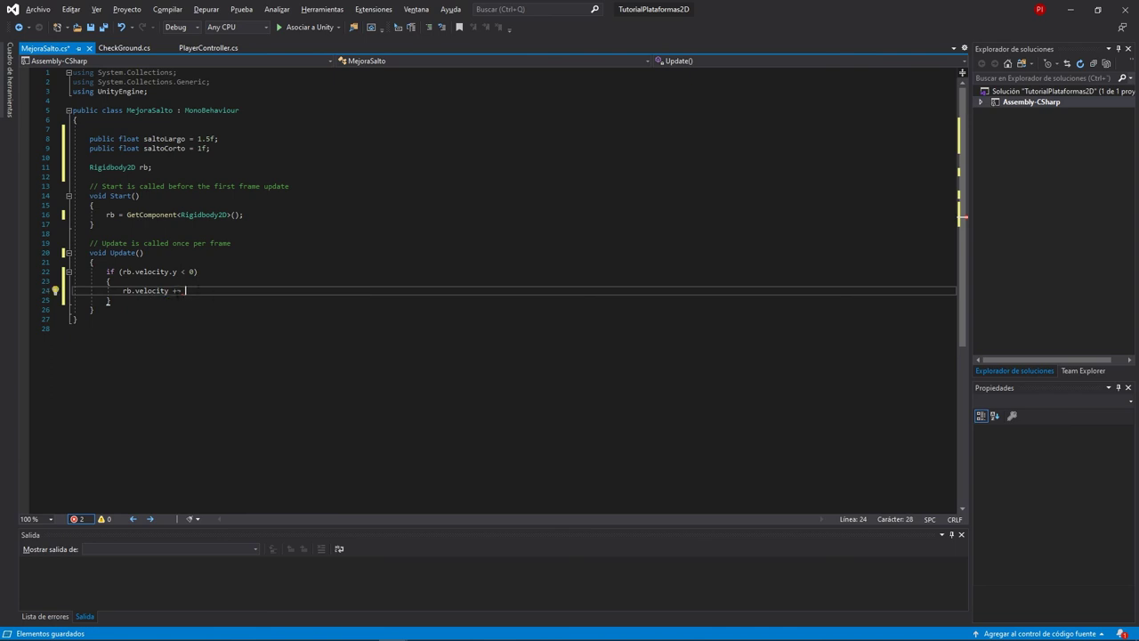
text(Vector)
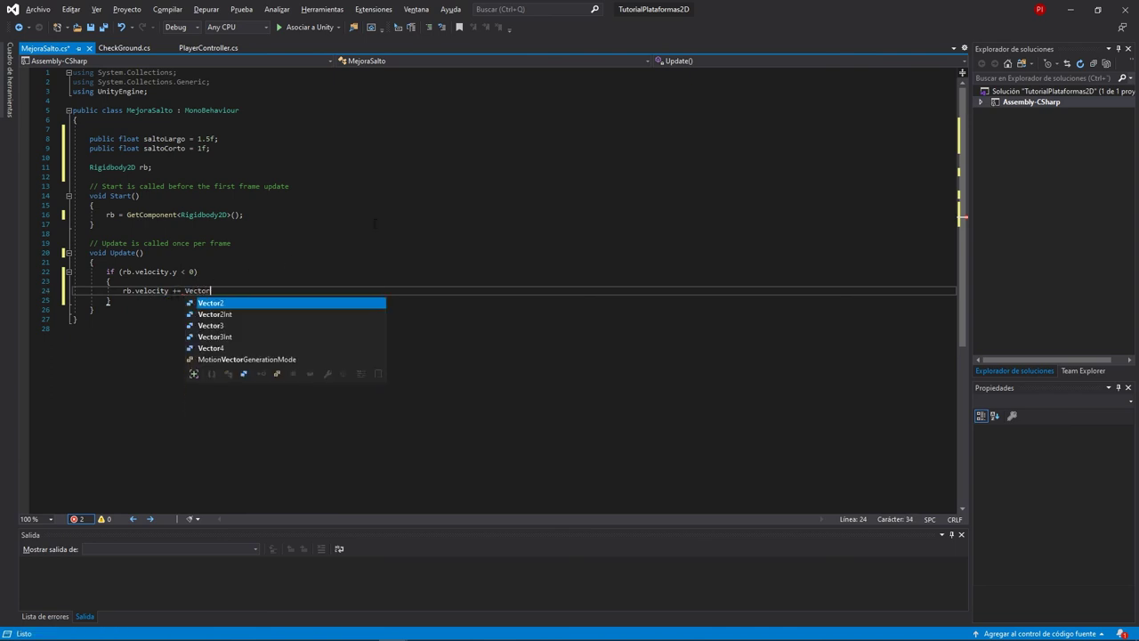
text(2.up * ph)
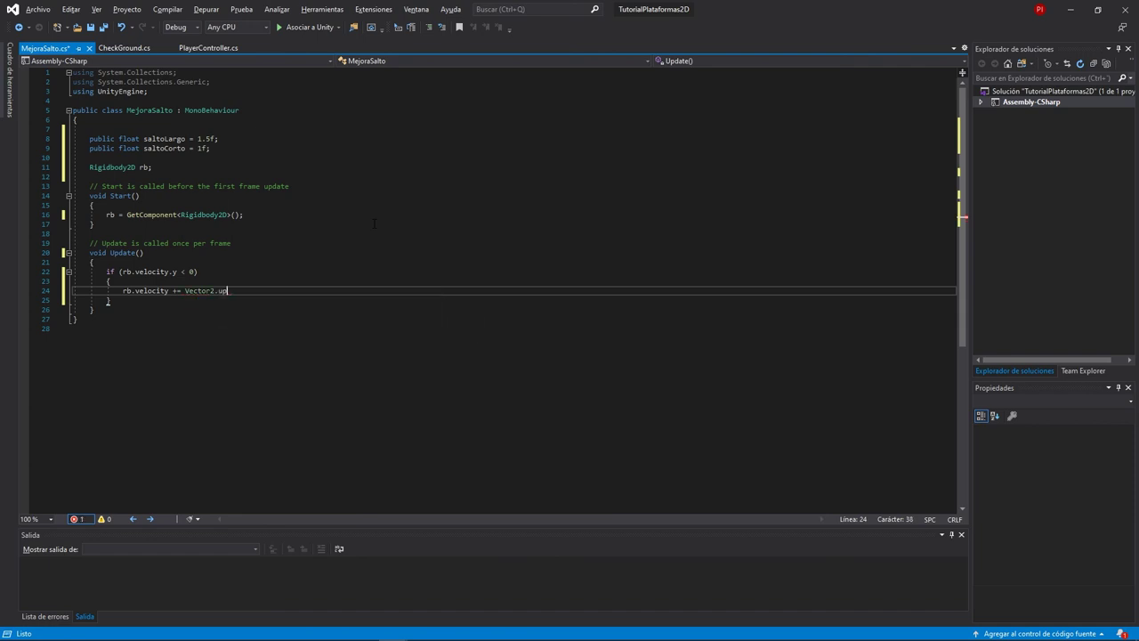
key(Down)
key(Down)
key(Down)
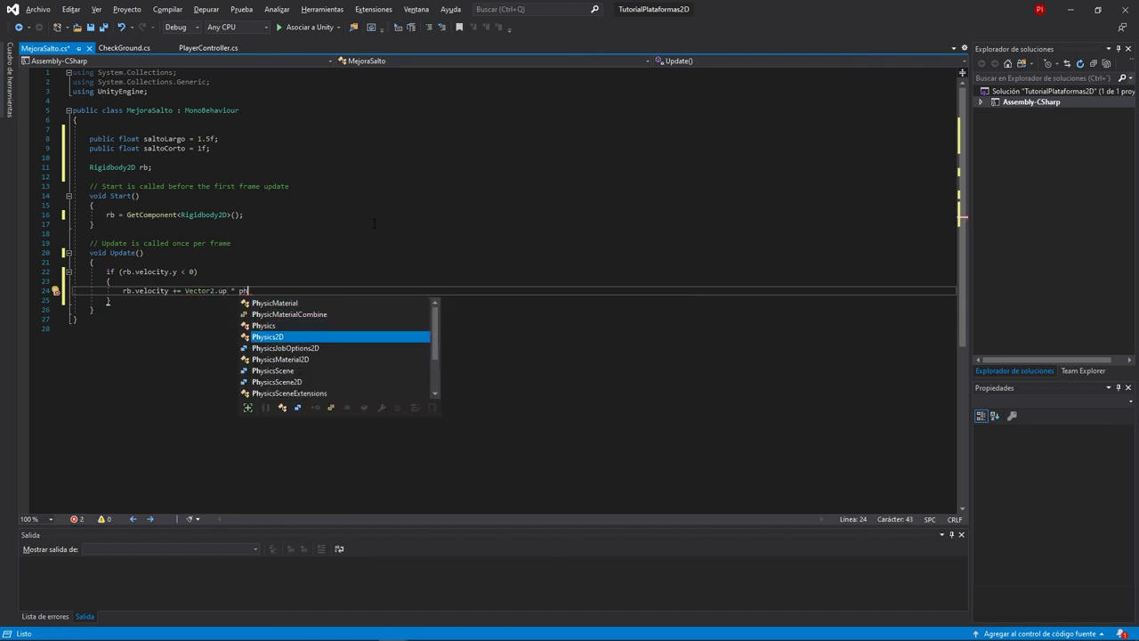
key(Tab)
text(.ra)
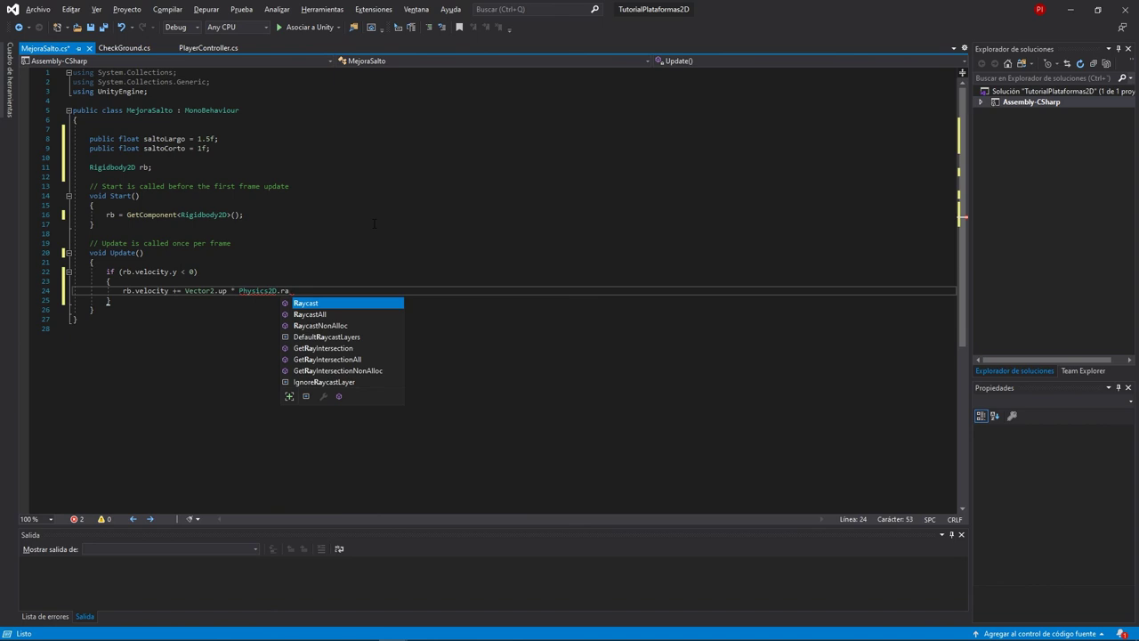
key(BackSpace)
key(BackSpace)
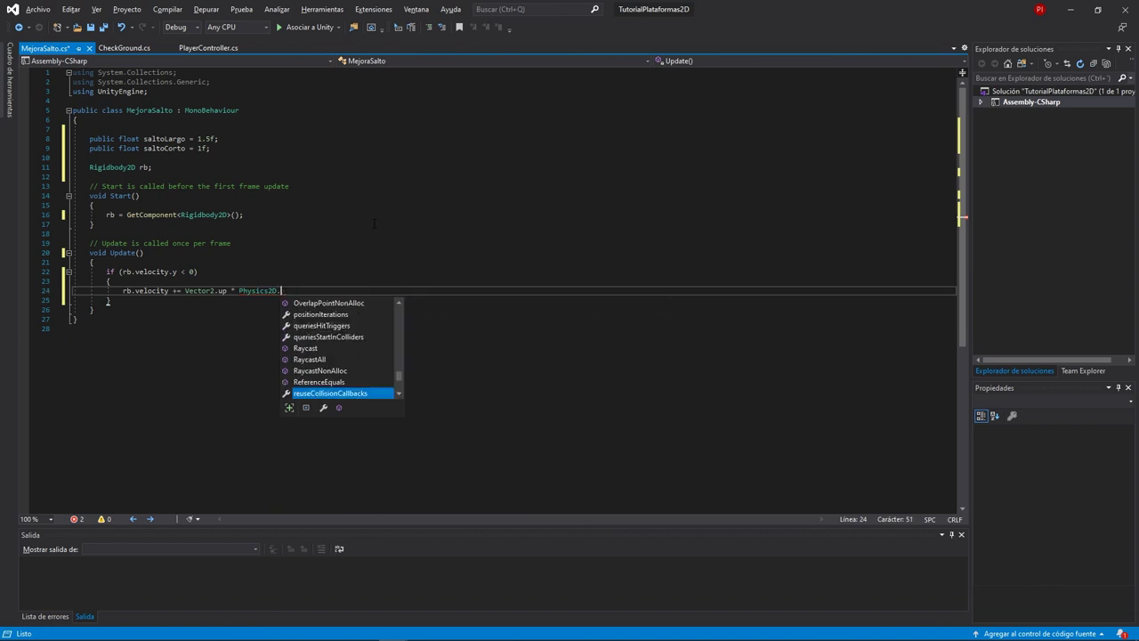
text(gra)
key(Tab)
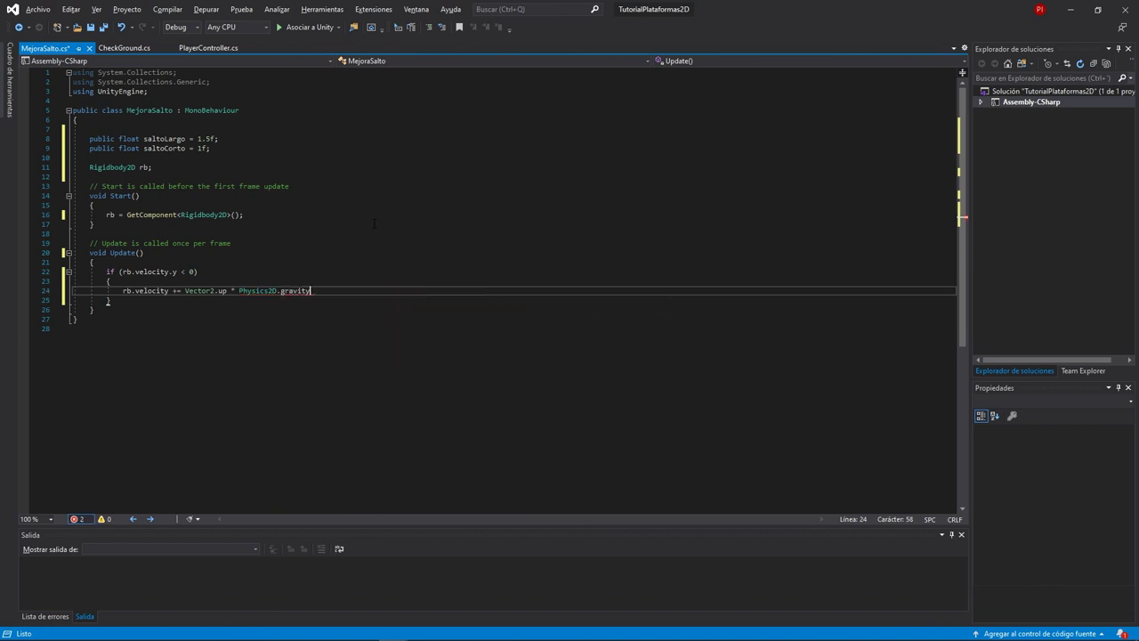
text(.y * )
text(sa)
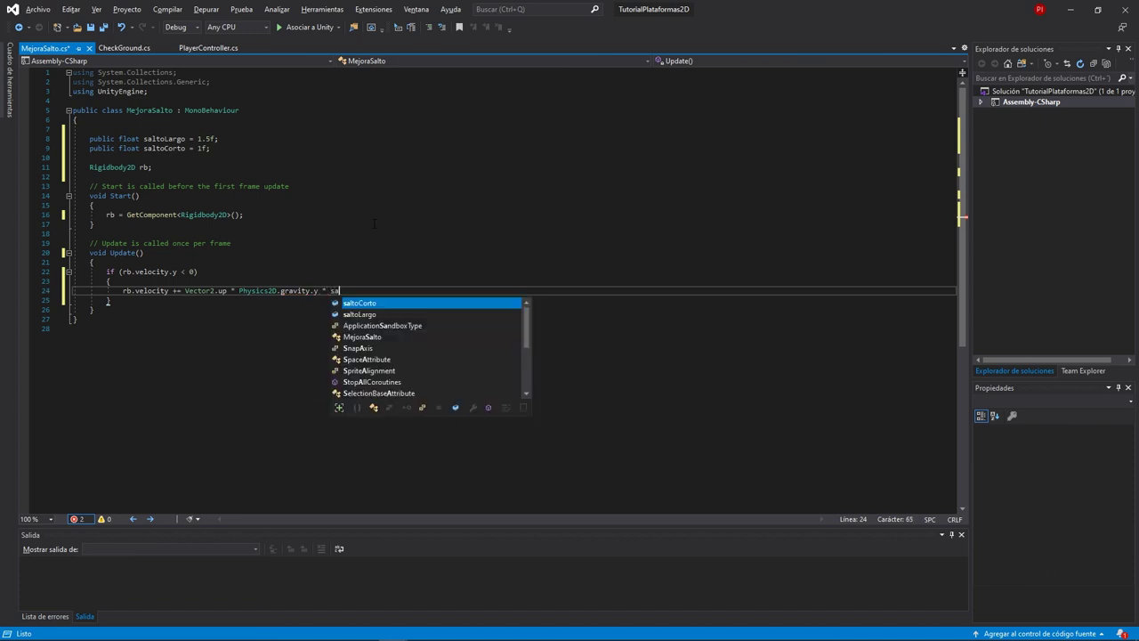
text(l)
key(Down)
key(Tab)
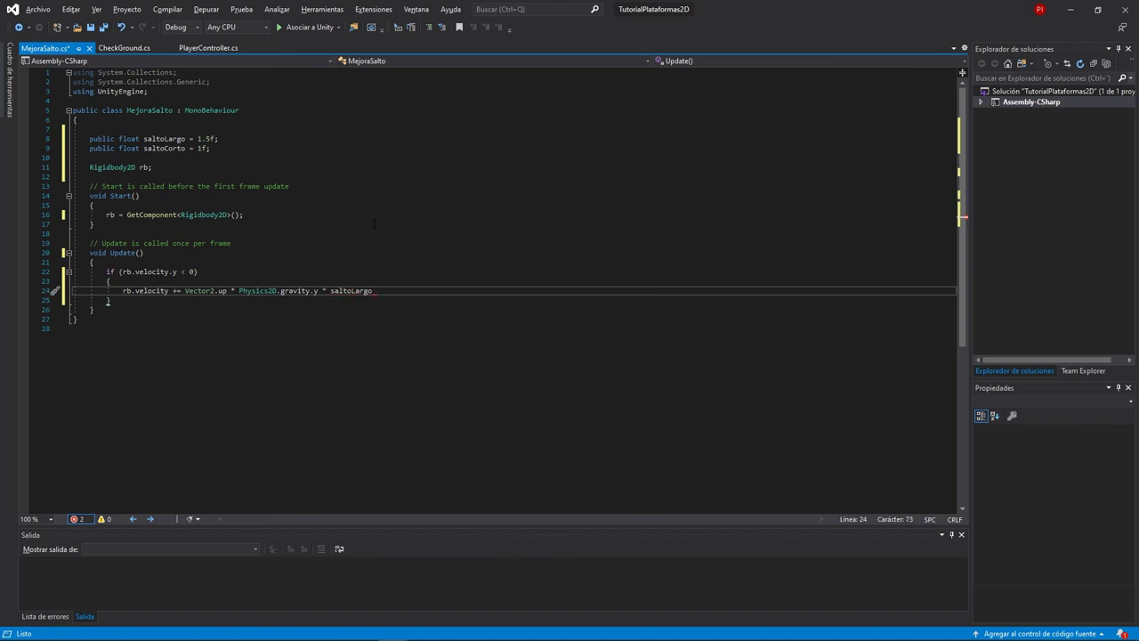
text( * Ti)
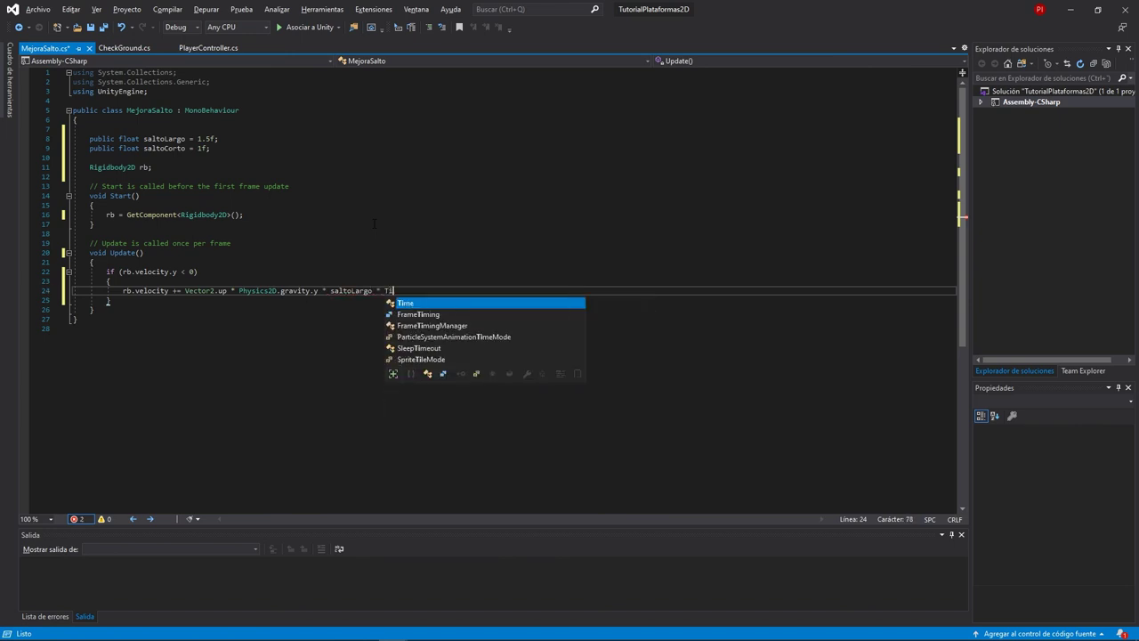
text(me.deltaTime)
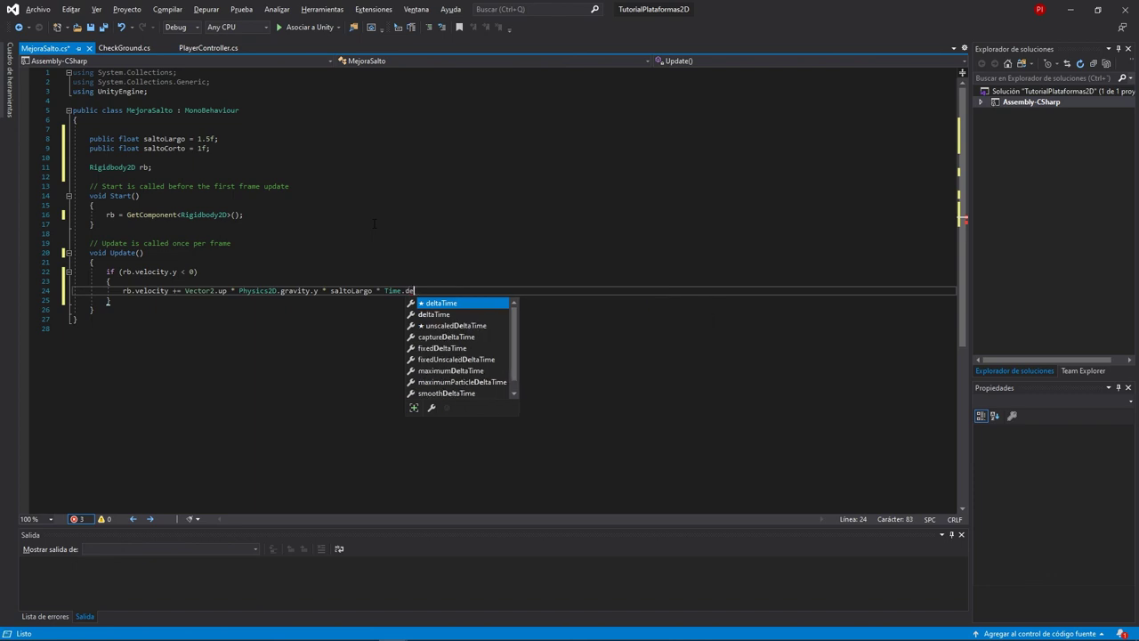
text(;)
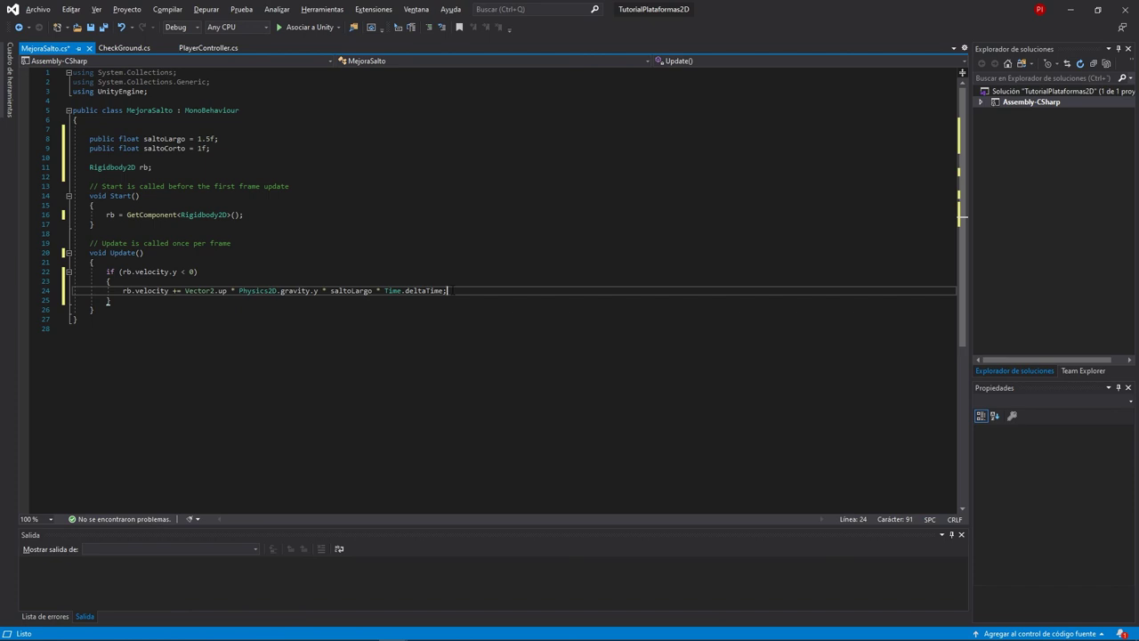
key(Down)
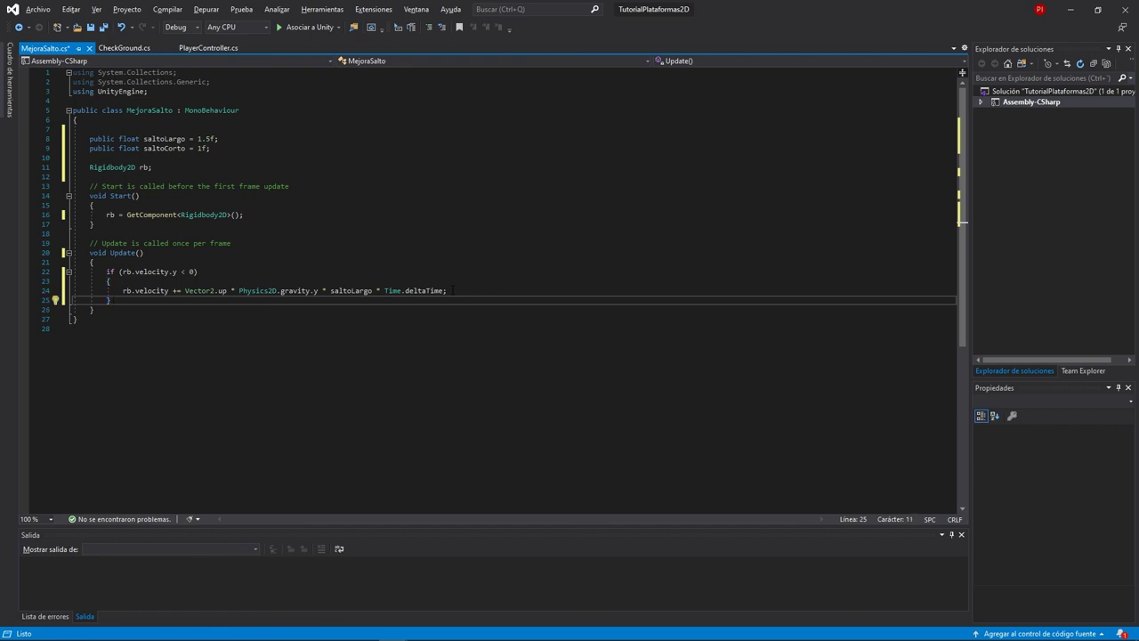
Add else if (rb.velocity.y > 0 && !Input.GetButton("Jump")) with an opening block
text(else if ()
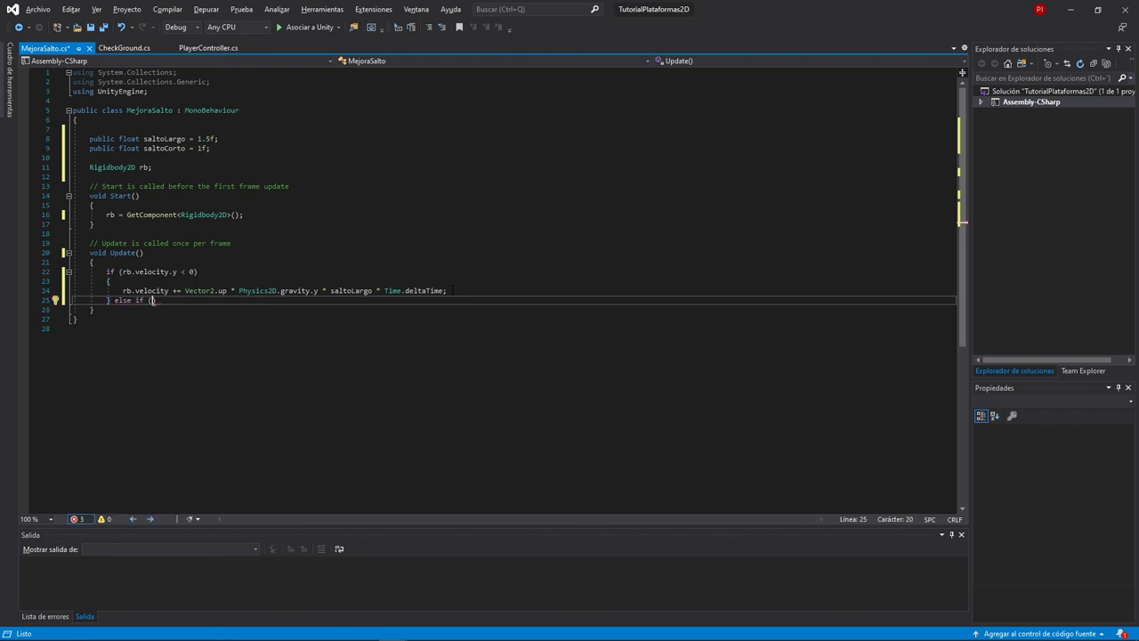
text(rb.vel)
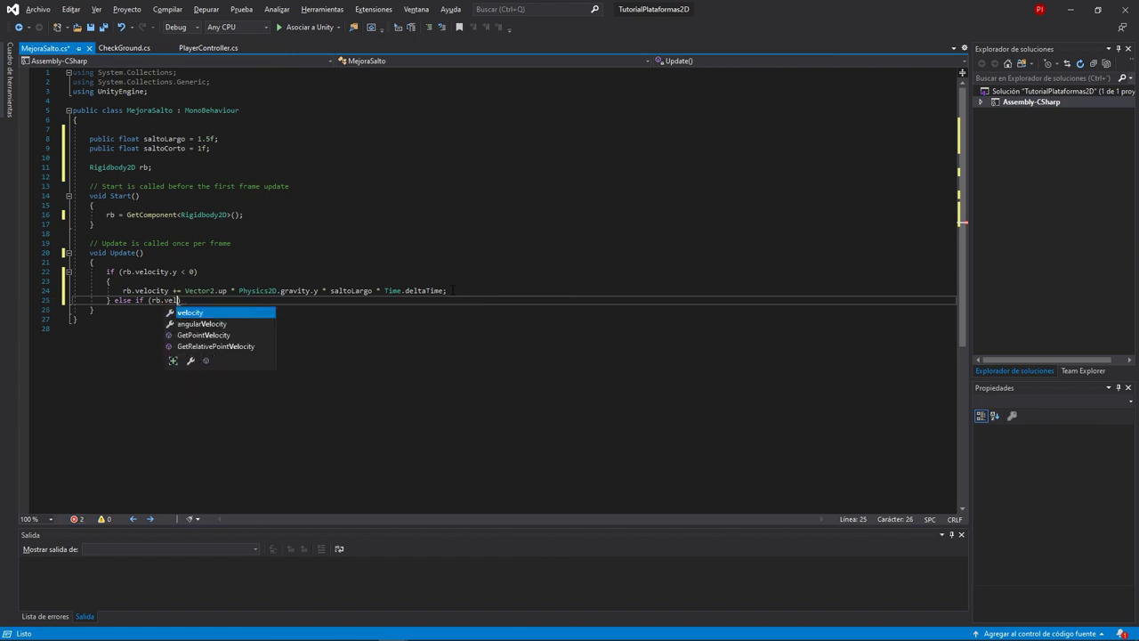
text(ocity.y > 0)
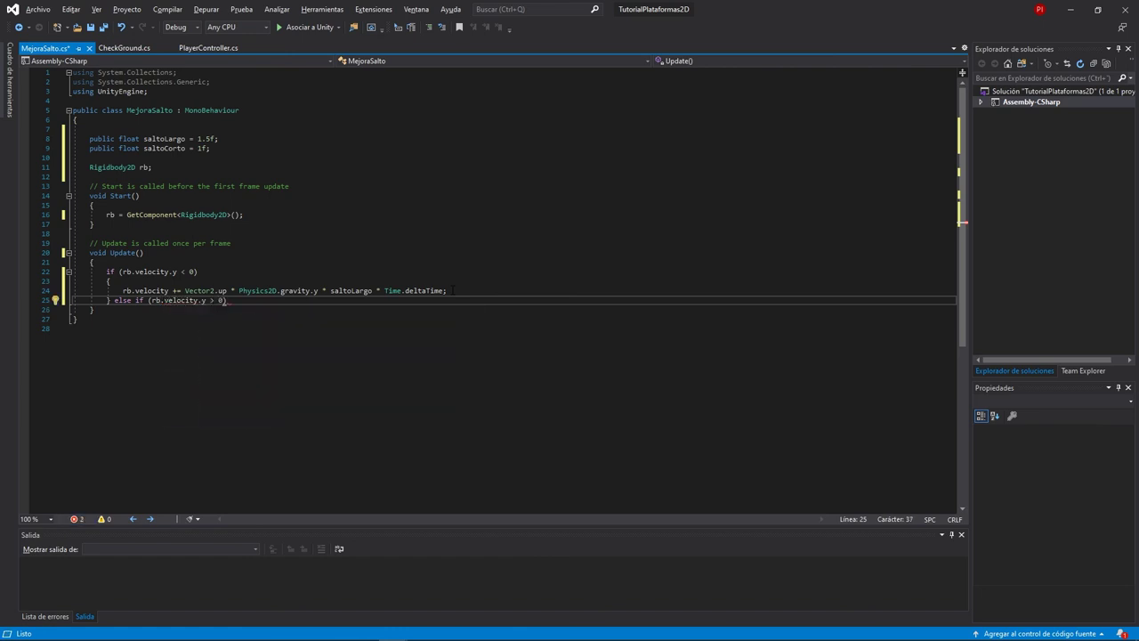
text( && )
text(!input)
text(.GetB(")
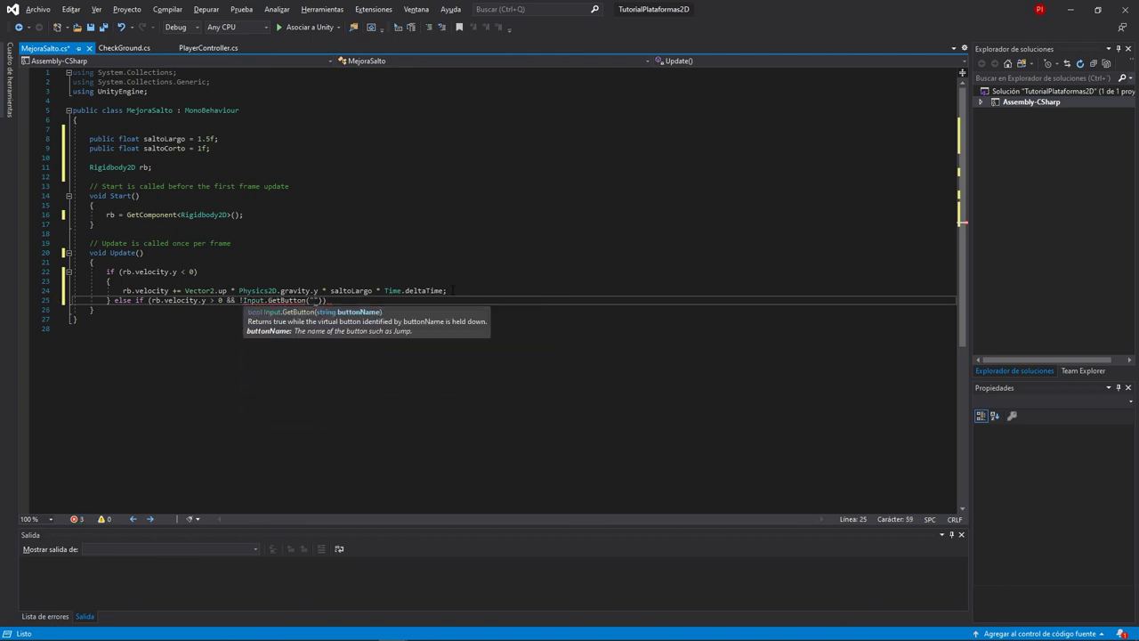
text(Jump)
key(End)
key(Return)
text({)
key(Return)
Copy the gravity statement into the new branch using saltoCorto, then save the script
key(Up)
key(Up)
key(Up)
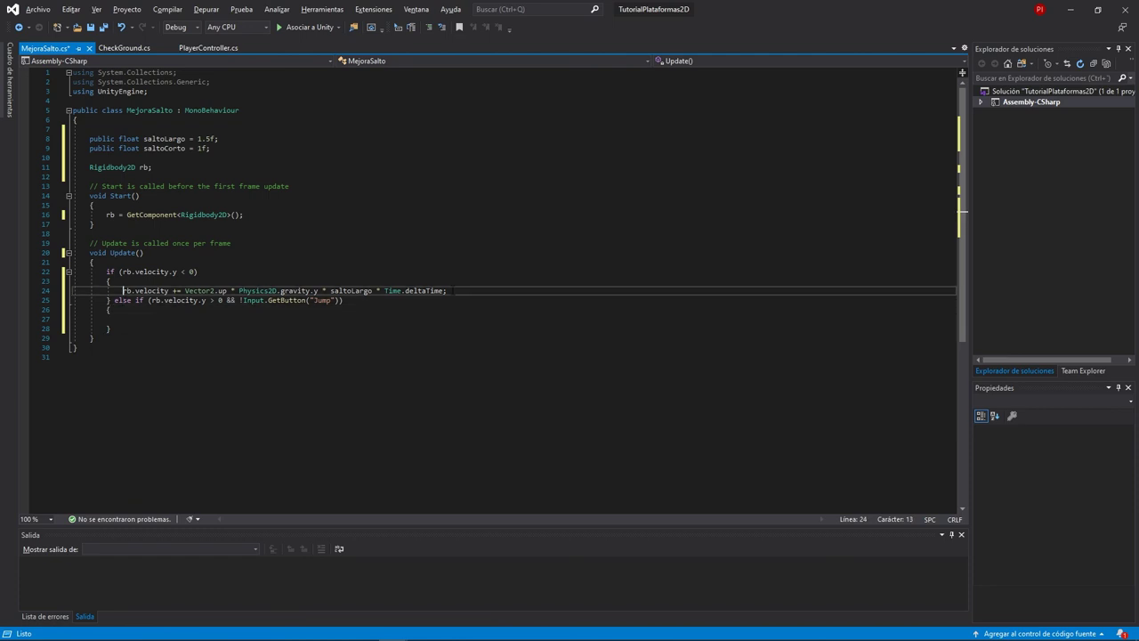
key(shift+End)
key(ctrl+c)
key(Down)
key(Down)
key(Down)
key(ctrl+v)
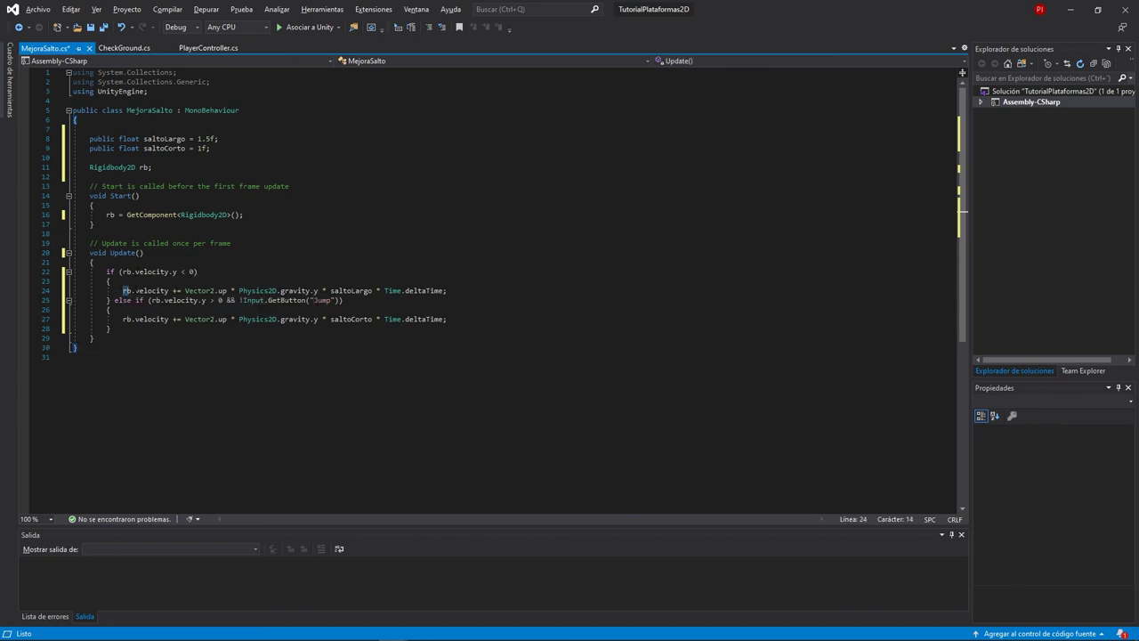
drag(123, 290, 448, 291)
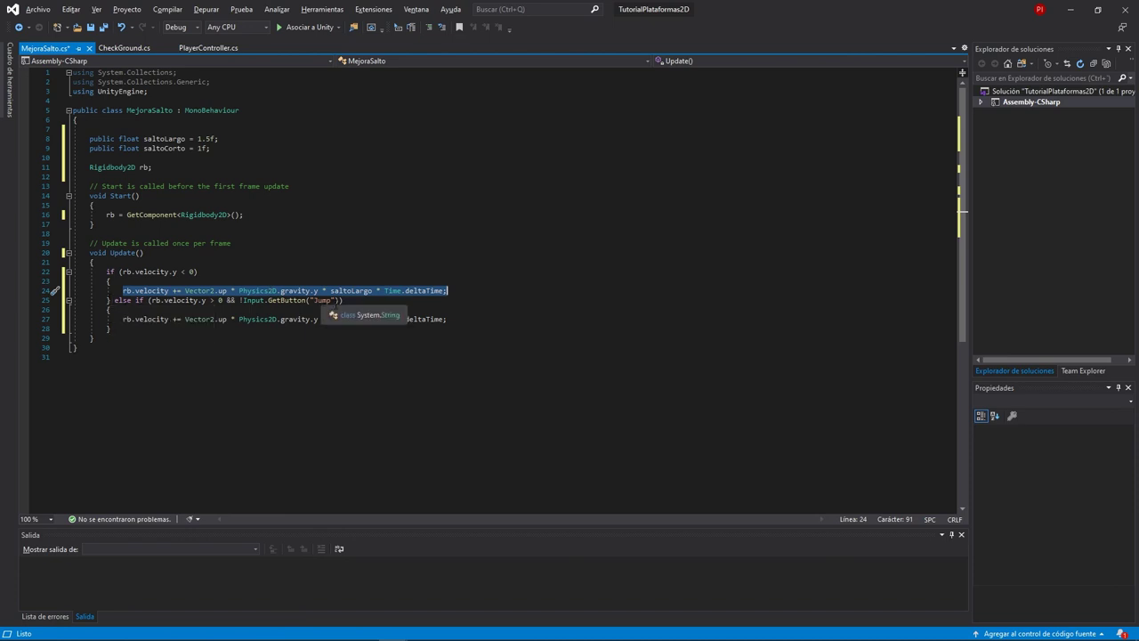
drag(123, 319, 371, 328)
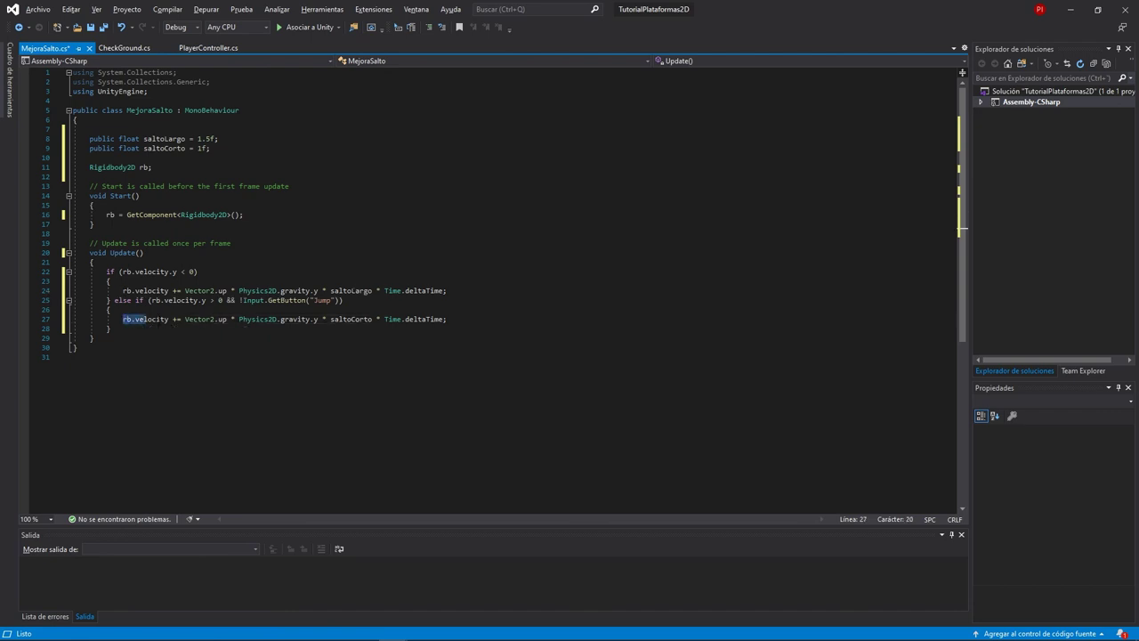
drag(450, 328, 450, 320)
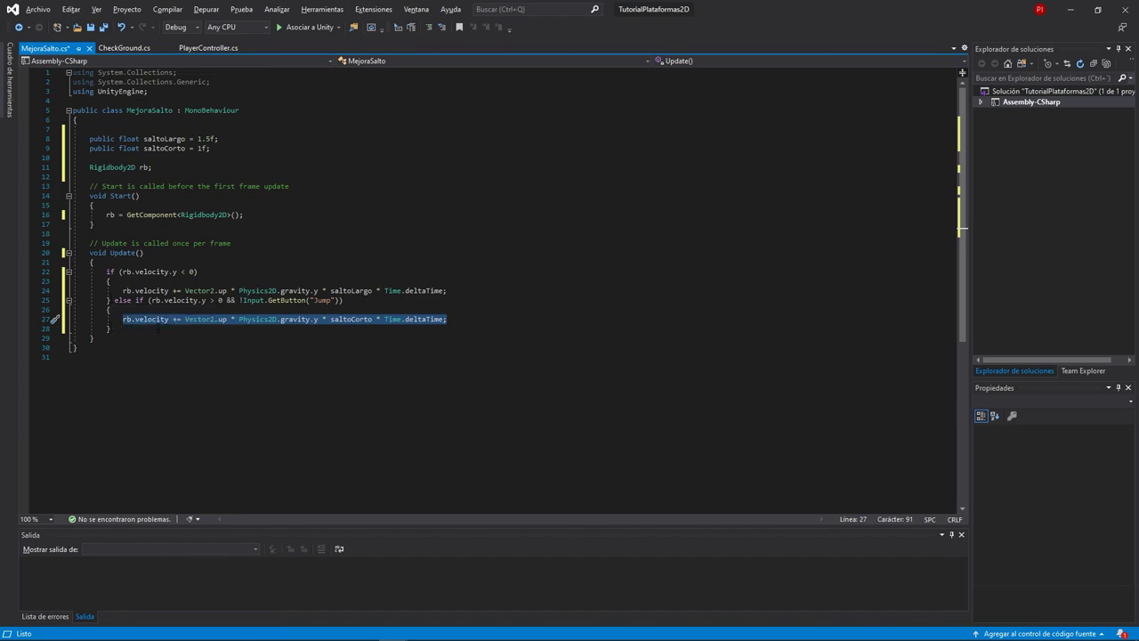
key(ctrl+s)
key(alt+Tab)
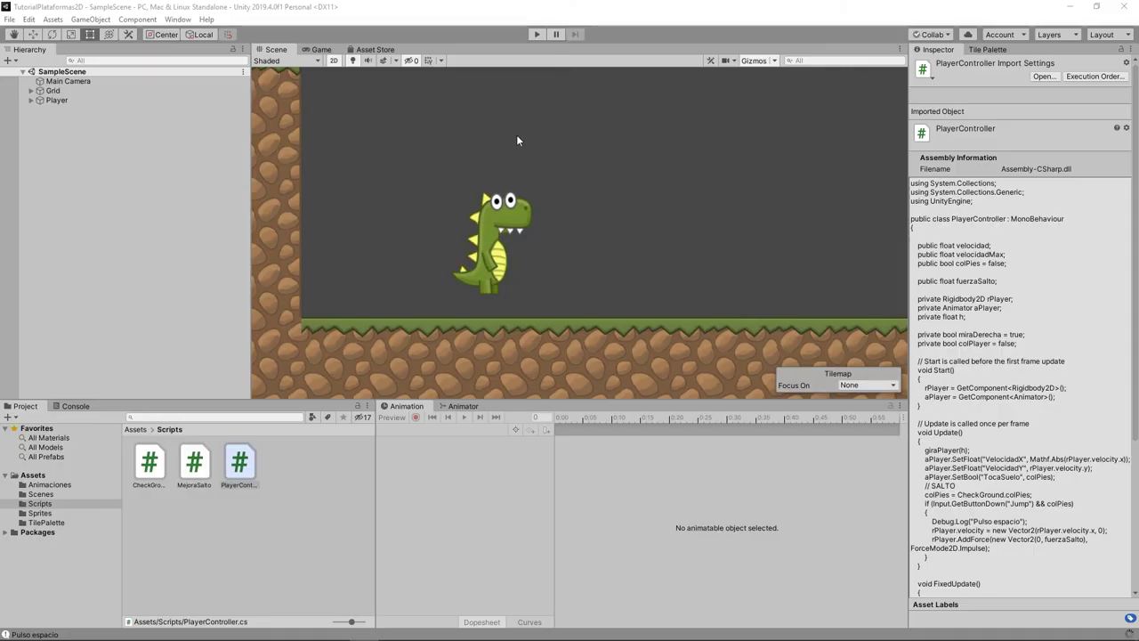
Play the game, walking the dinosaur left and right and testing repeated jumps
click(537, 35)
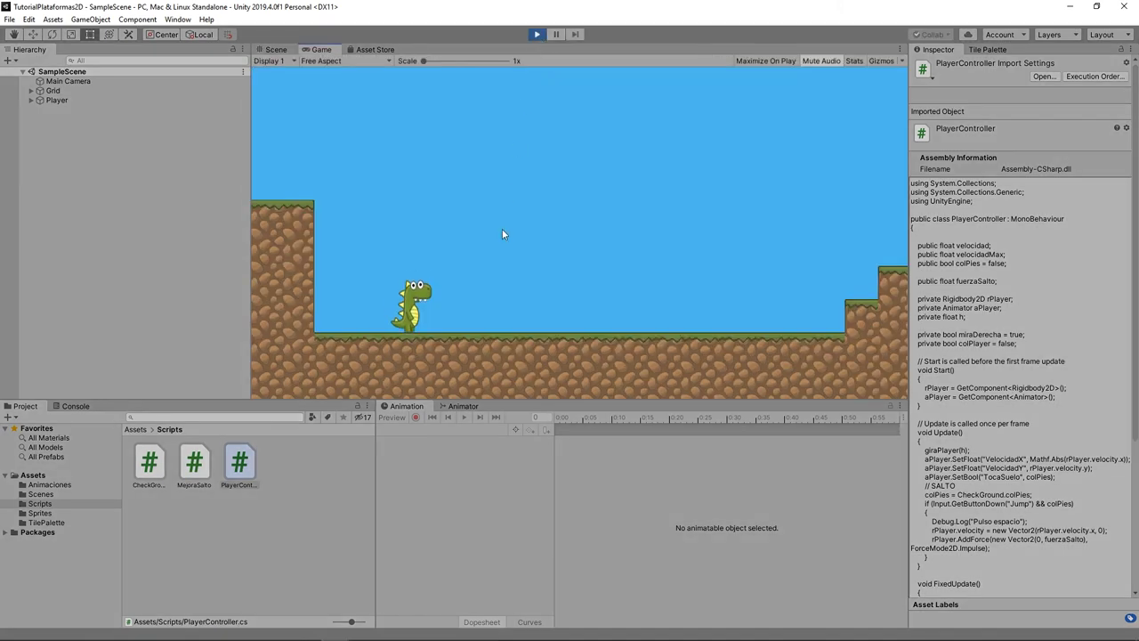
key(Right)
key(Left)
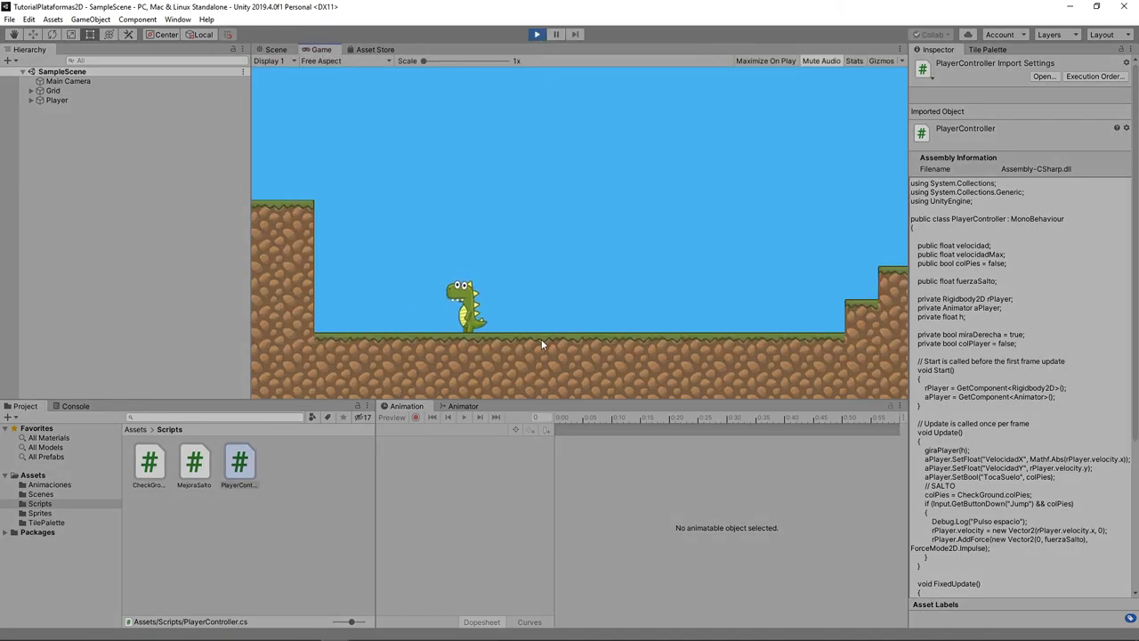
key(space)
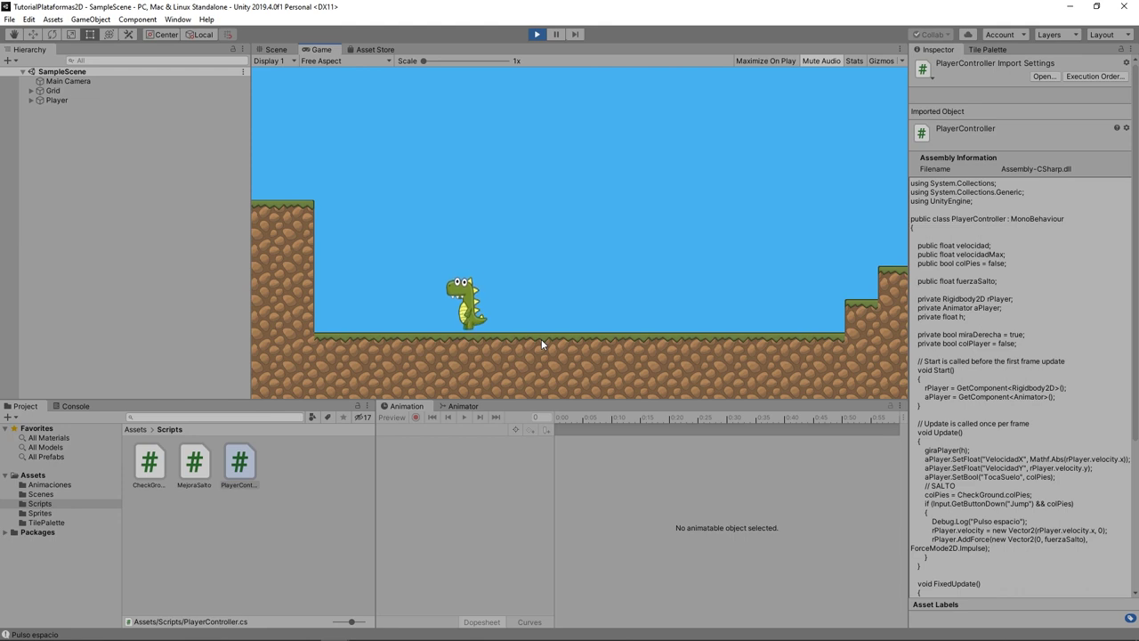
key(Right)
key(Right)
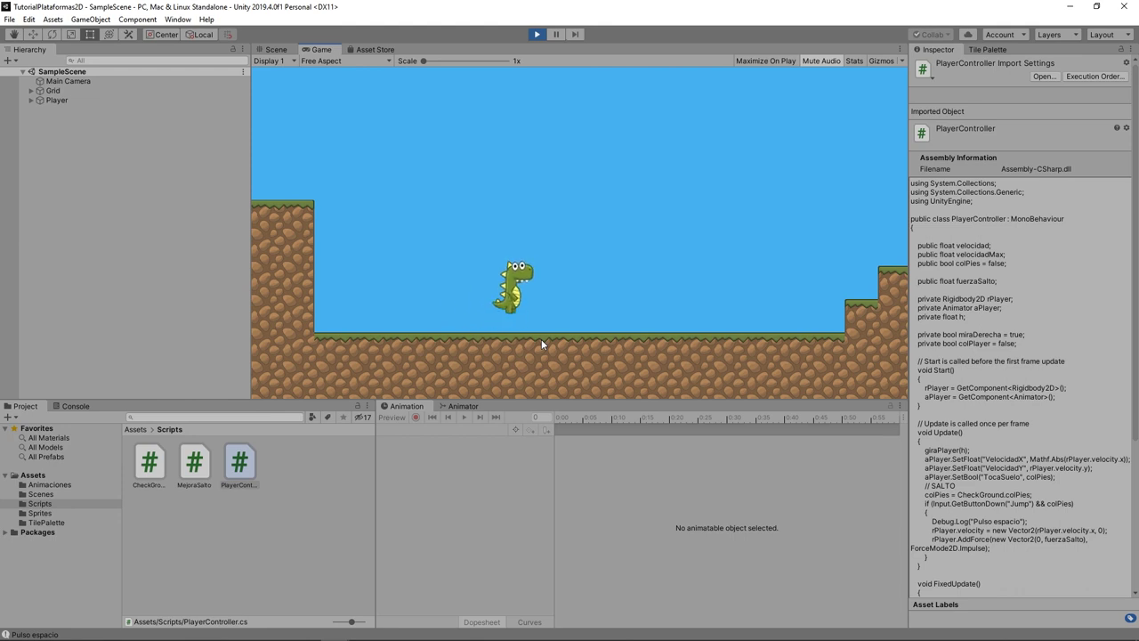
key(space)
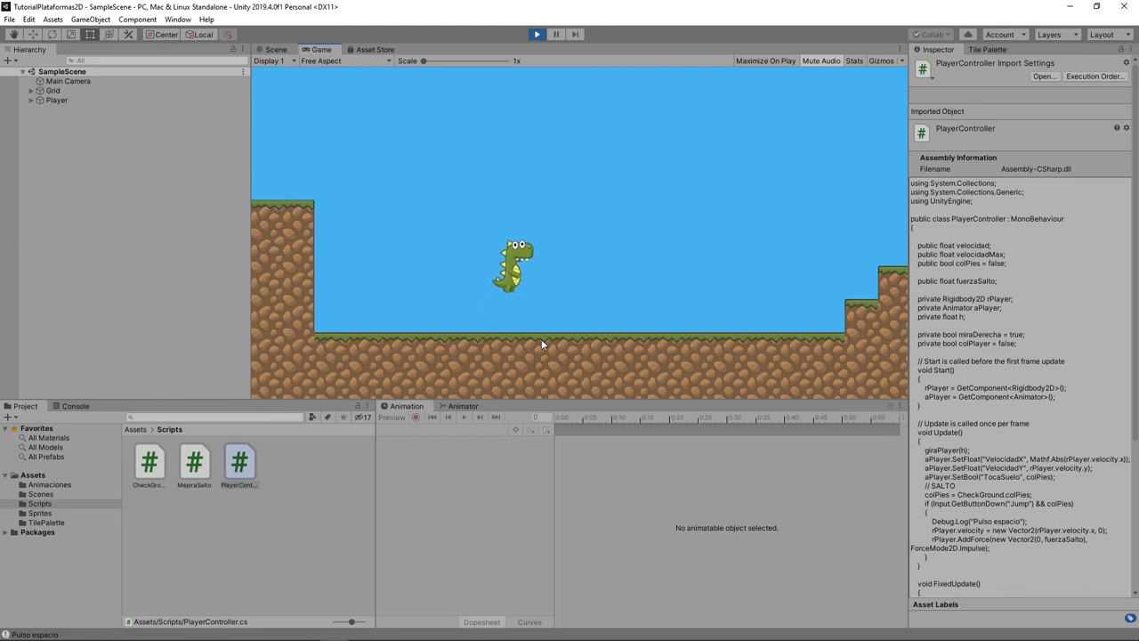
key(space)
key(space)
key(Right)
key(space)
key(Left)
key(space)
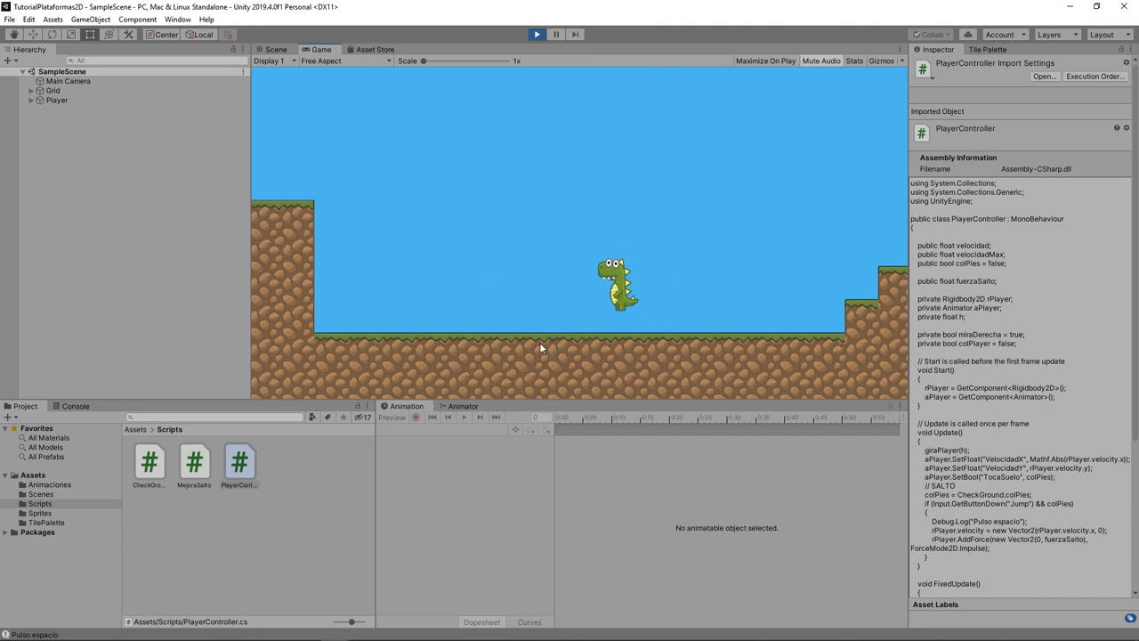
key(space)
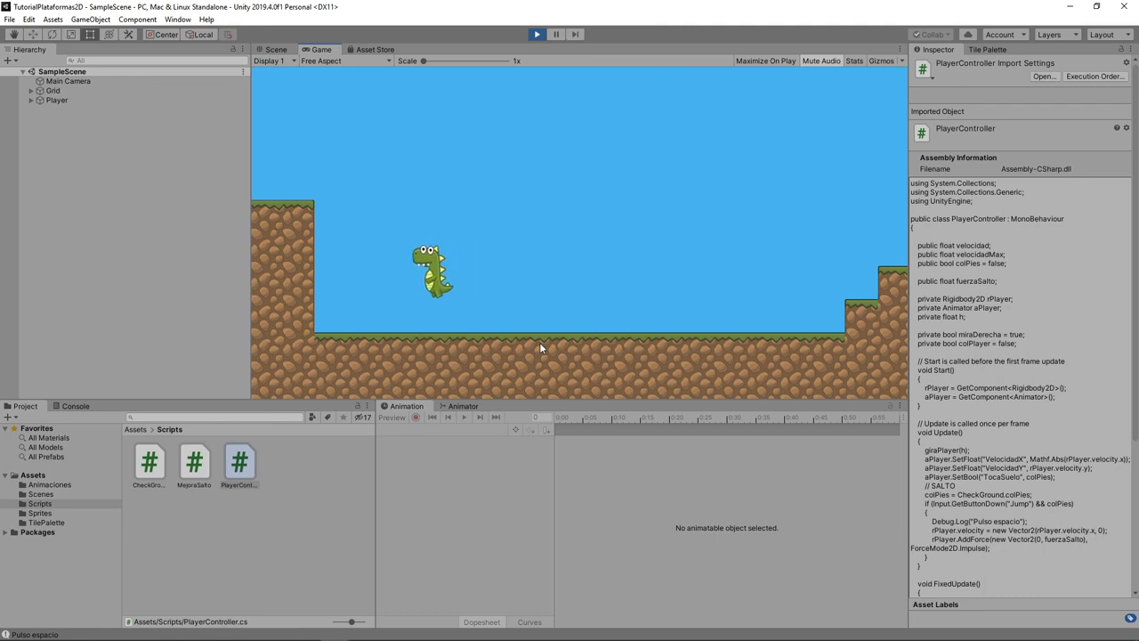
key(Right)
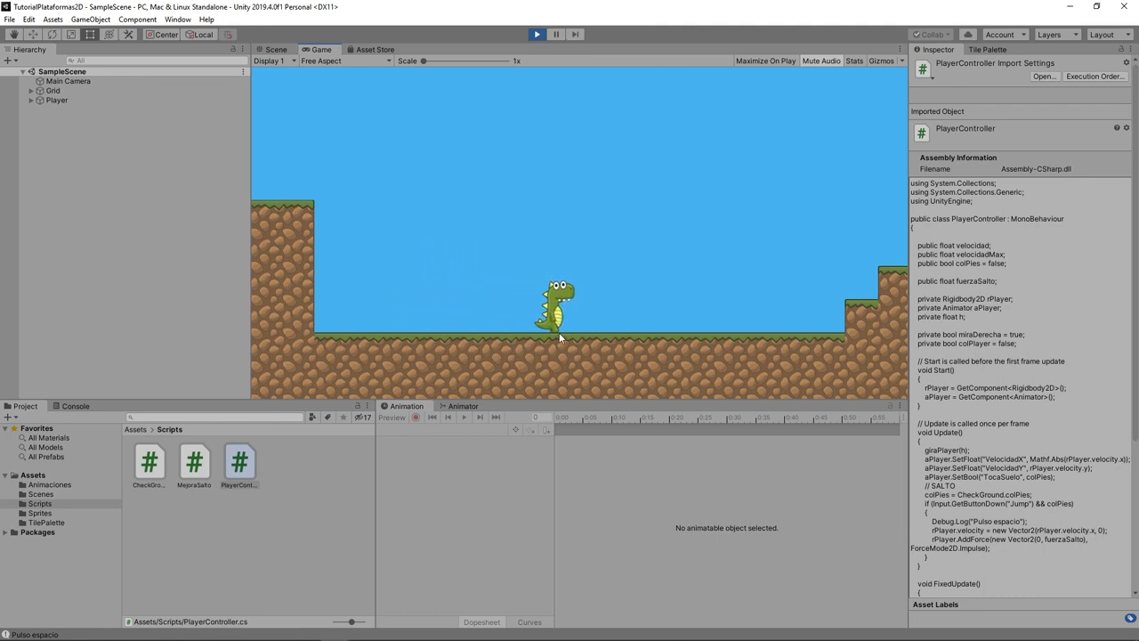
key(Left)
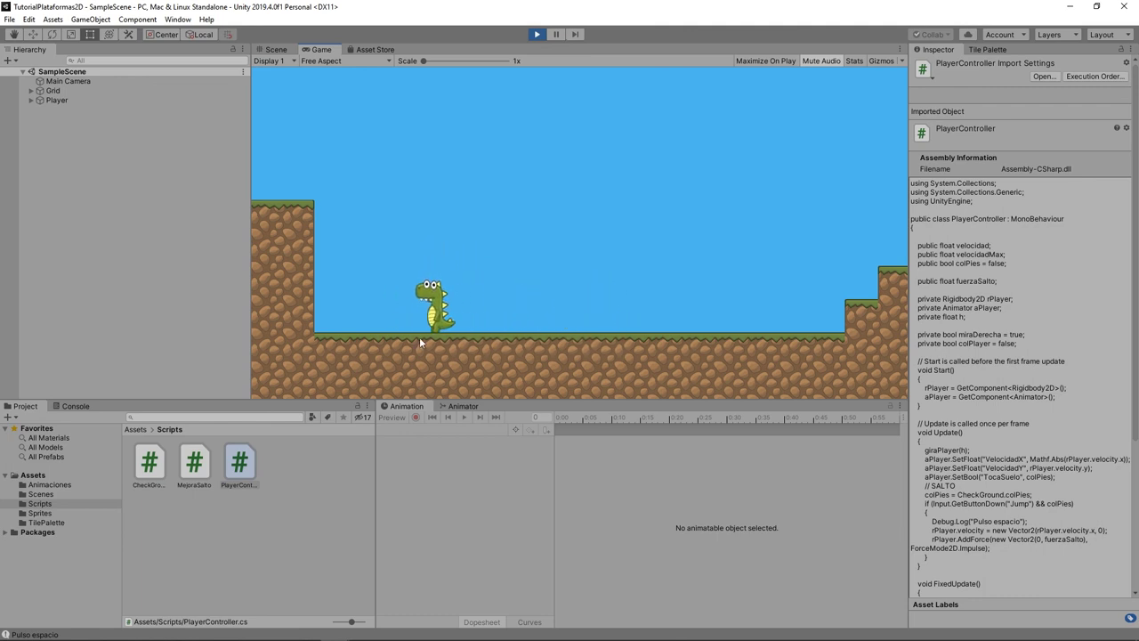
key(Right)
key(Left)
key(Right)
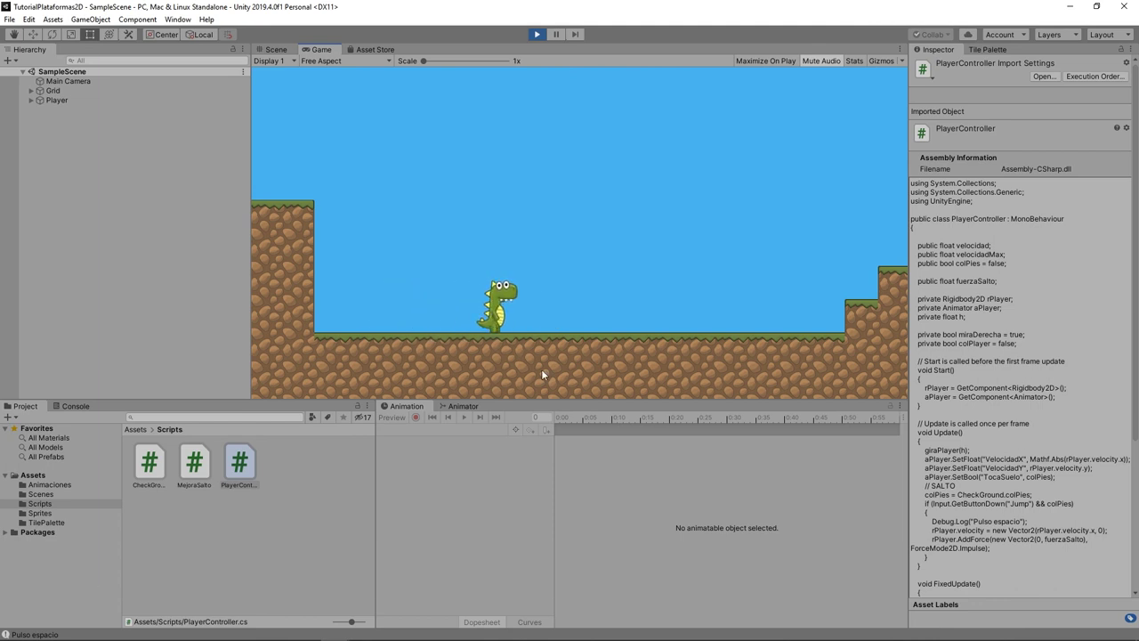